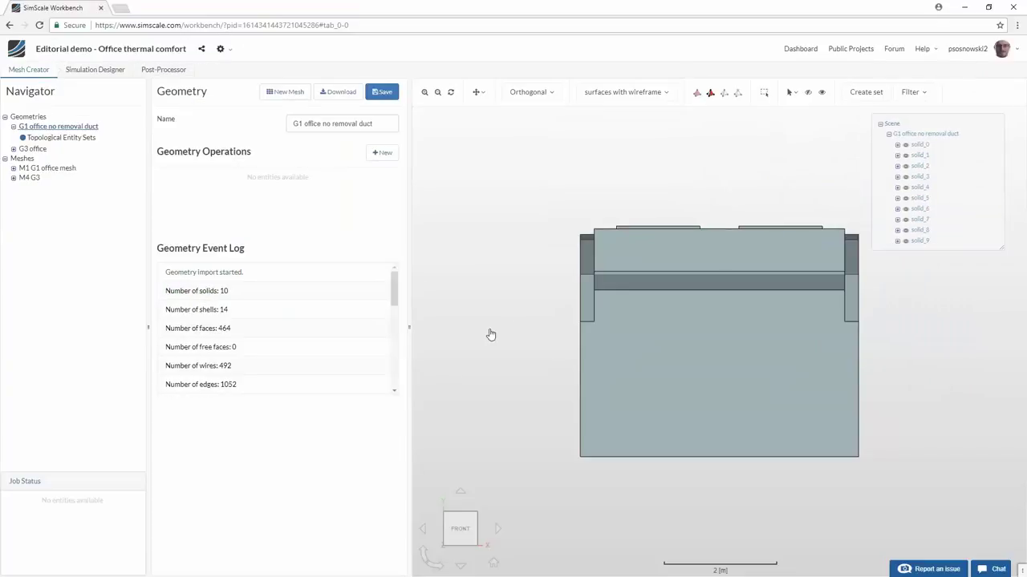
# Orbit the office model and select its left outer wall, roof and front wall
pyautogui.moveTo(519, 273); pyautogui.dragTo(500, 220)
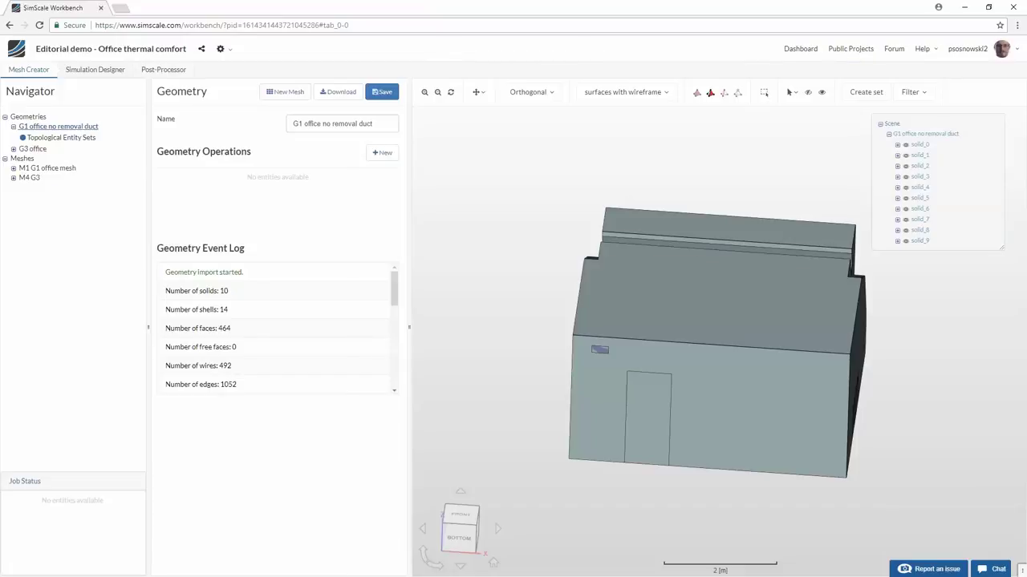
pyautogui.moveTo(514, 305); pyautogui.dragTo(479, 282)
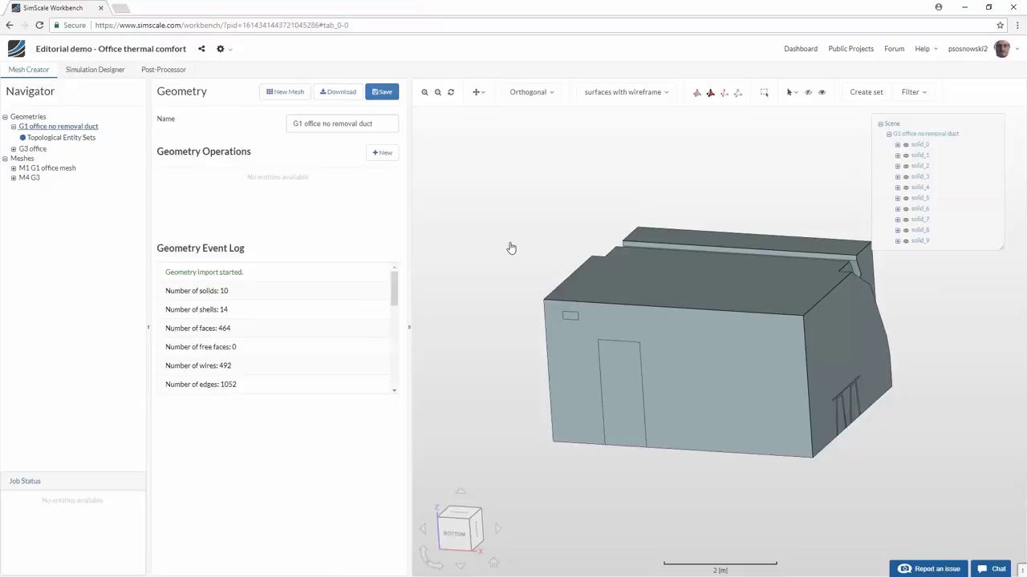
pyautogui.moveTo(511, 248); pyautogui.dragTo(585, 344)
pyautogui.click(592, 335)
pyautogui.click(648, 290)
pyautogui.click(657, 341)
# Hide the selected walls, then open the Office thermal comfort project page in a new tab
pyautogui.click(807, 93)
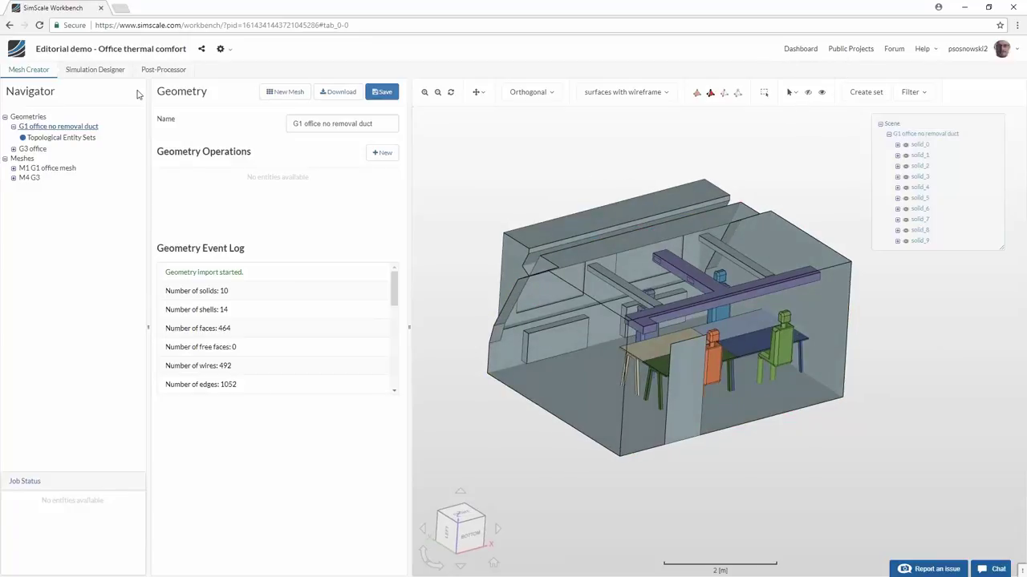
pyautogui.moveTo(488, 287); pyautogui.dragTo(504, 262)
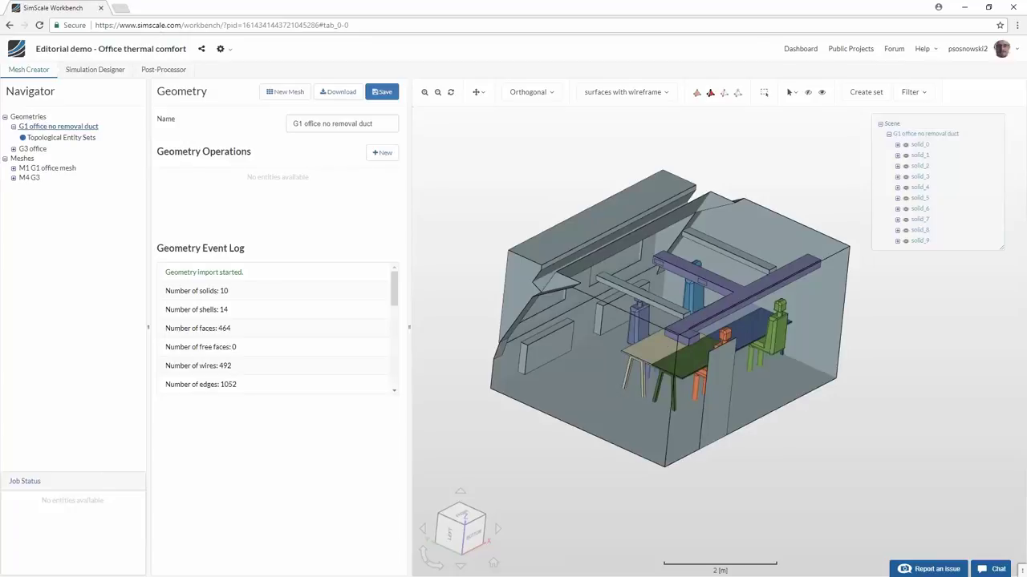
pyautogui.click(182, 49)
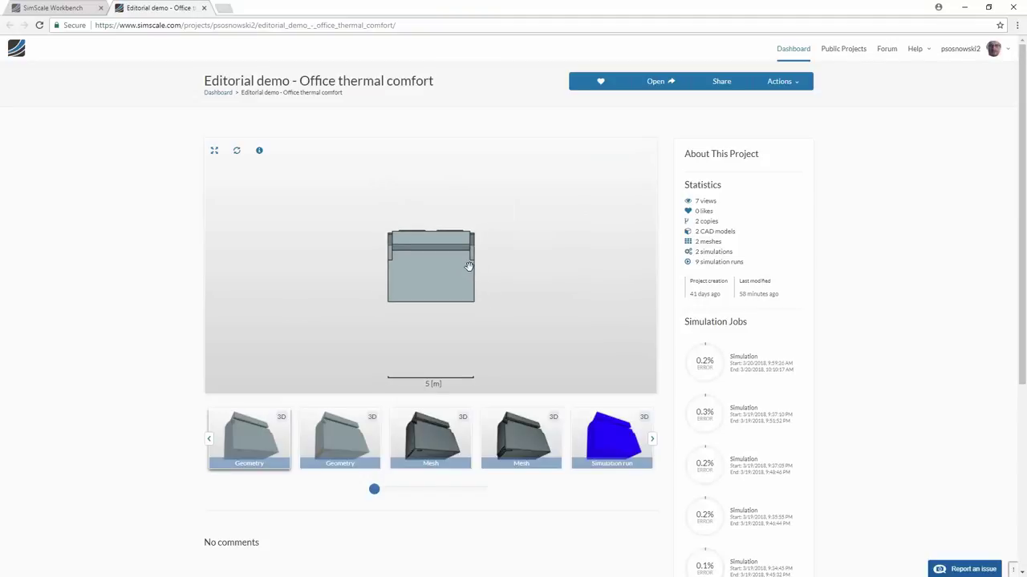
# Open and close the project Actions menu, then zoom the geometry preview
pyautogui.click(799, 89)
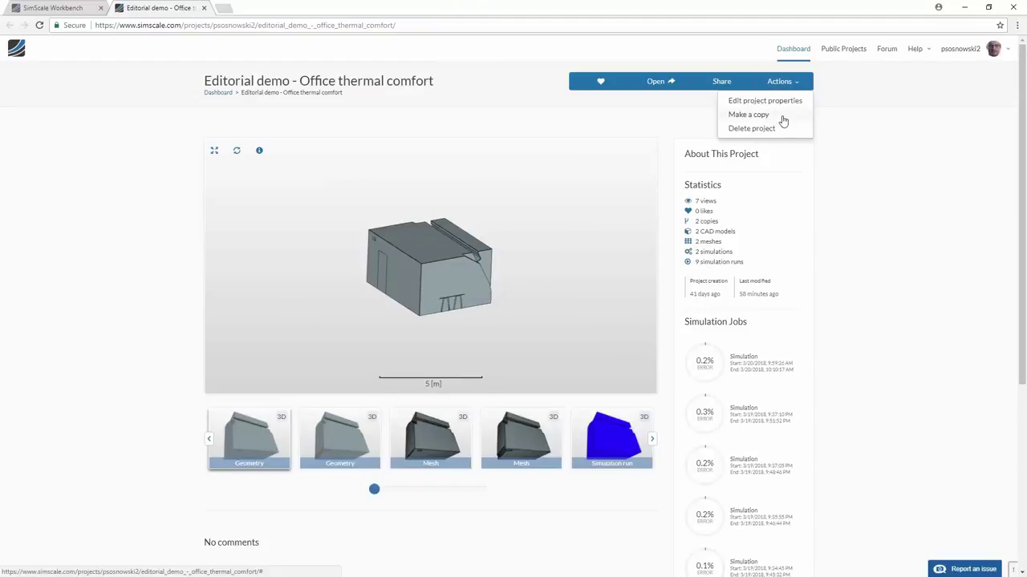
pyautogui.click(842, 208)
pyautogui.scroll(2, 570, 360)
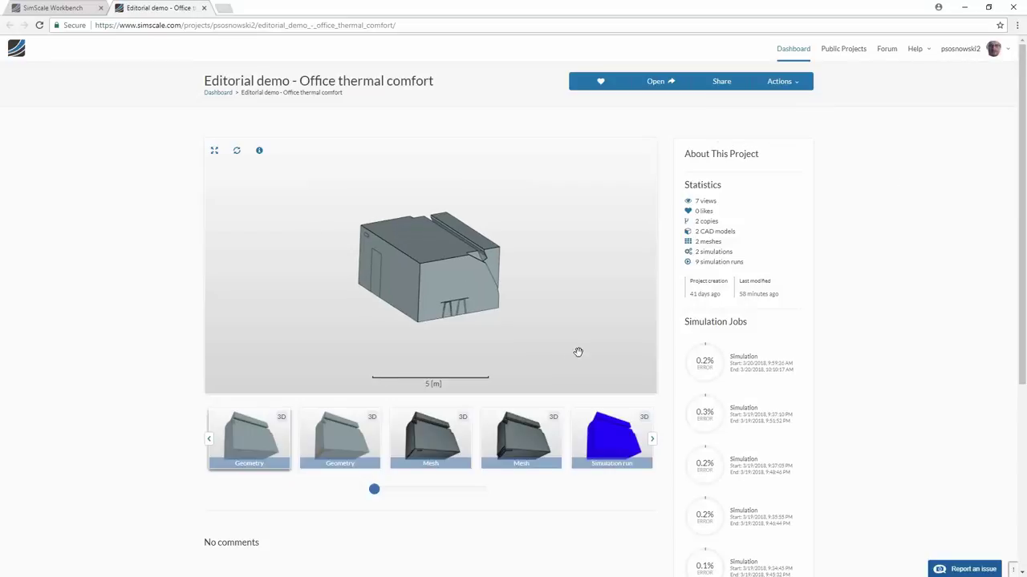
pyautogui.scroll(-2, 578, 350)
pyautogui.scroll(3, 577, 350)
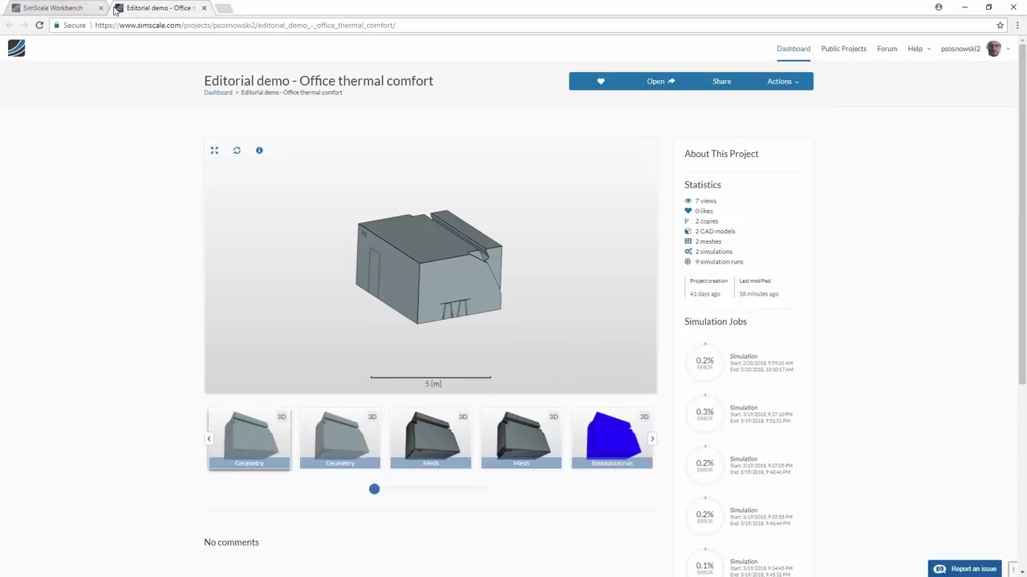
# Switch to the workbench tab and back, then go to the Public Projects gallery
pyautogui.click(69, 8)
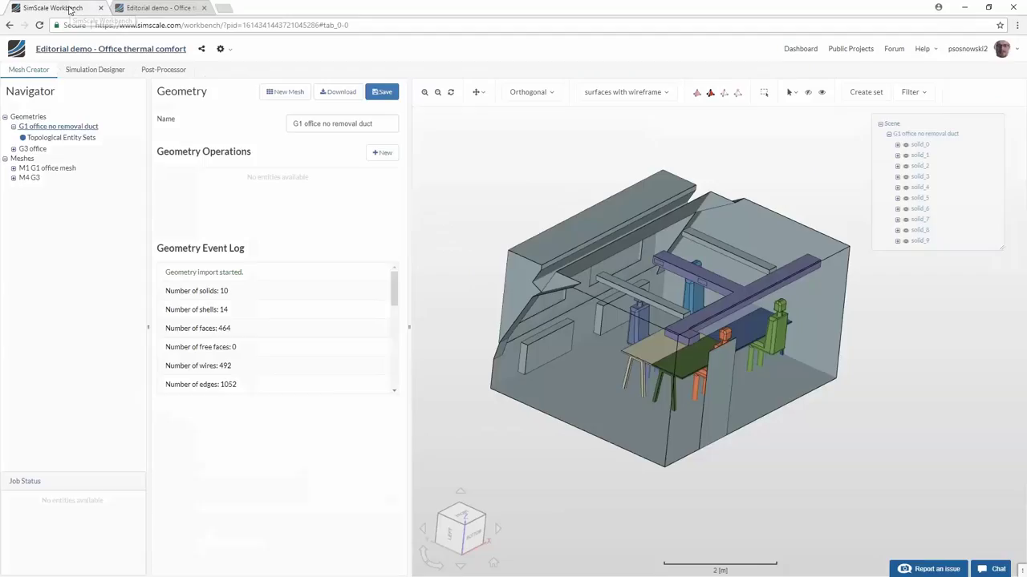
pyautogui.click(183, 7)
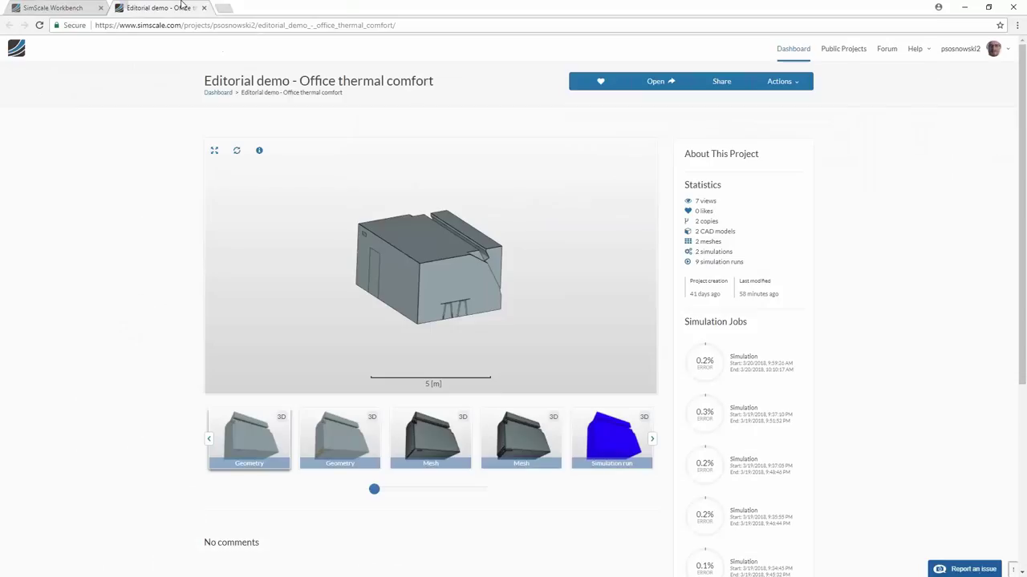
pyautogui.click(434, 24)
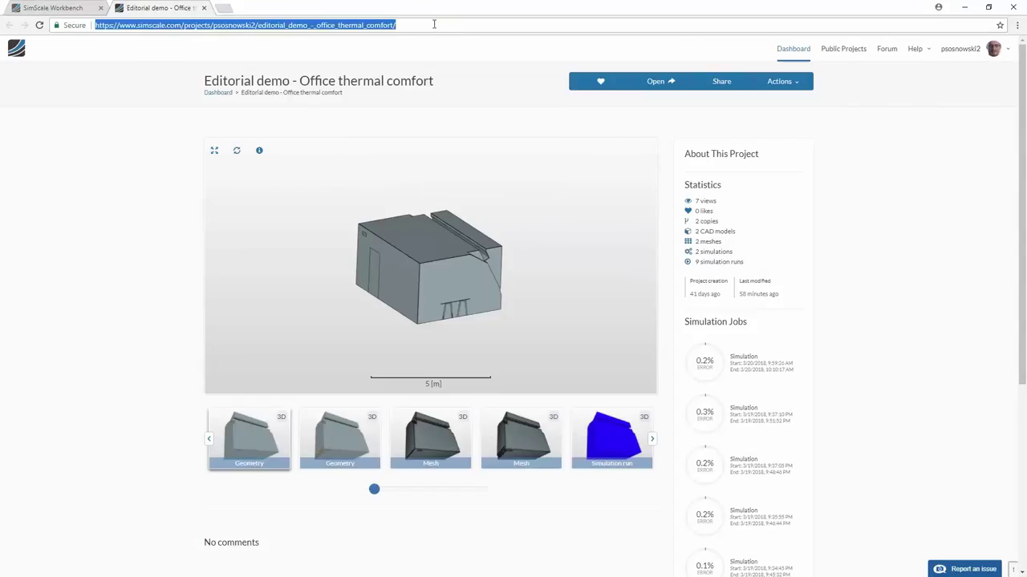
pyautogui.click(843, 49)
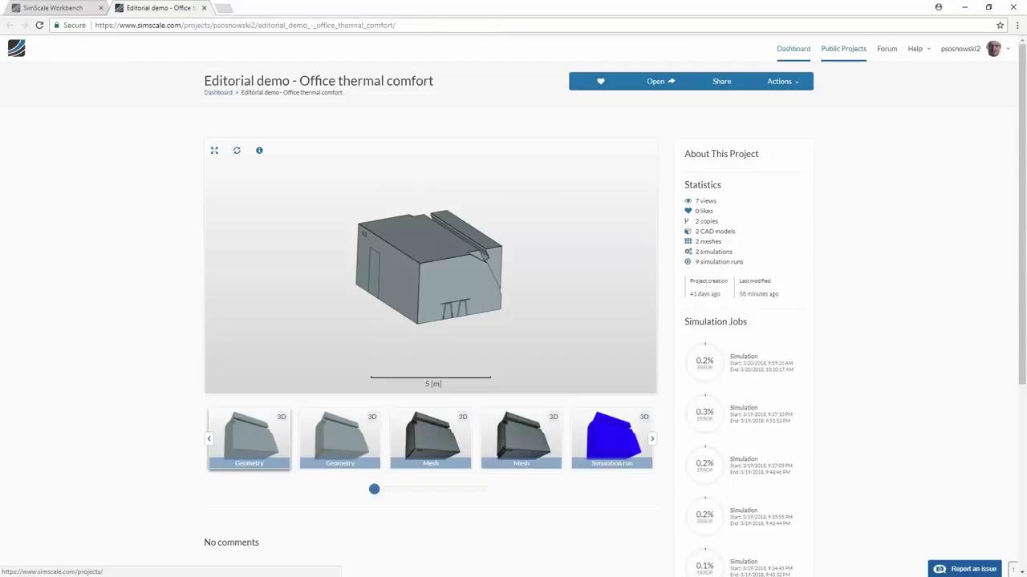
# Search the public projects for 'office ventilation'
pyautogui.click(490, 76)
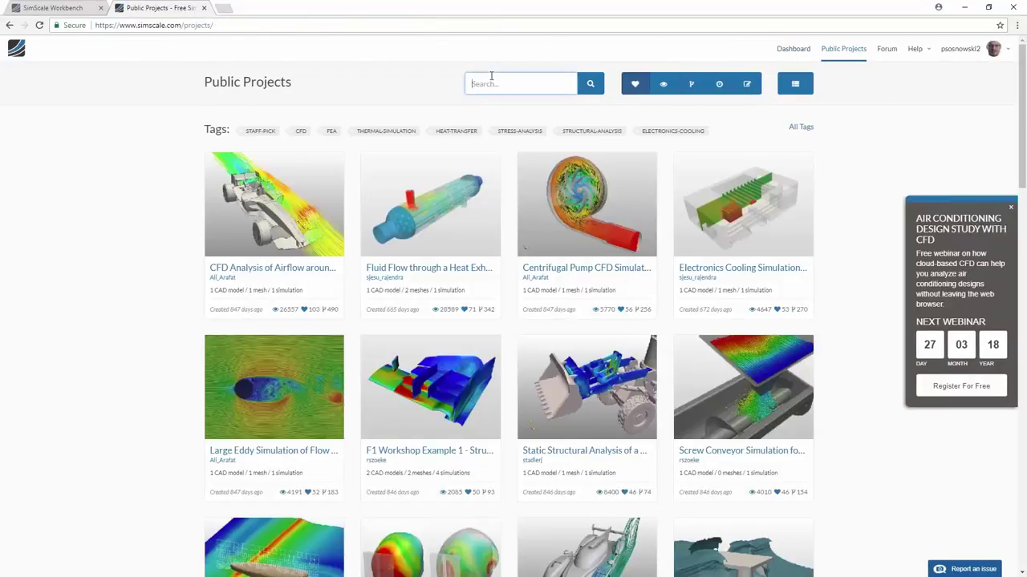
pyautogui.write('room ven')
pyautogui.hotkey('ctrl', 'a')
pyautogui.press('BackSpace')
pyautogui.write('office ventilation')
pyautogui.press('Return')
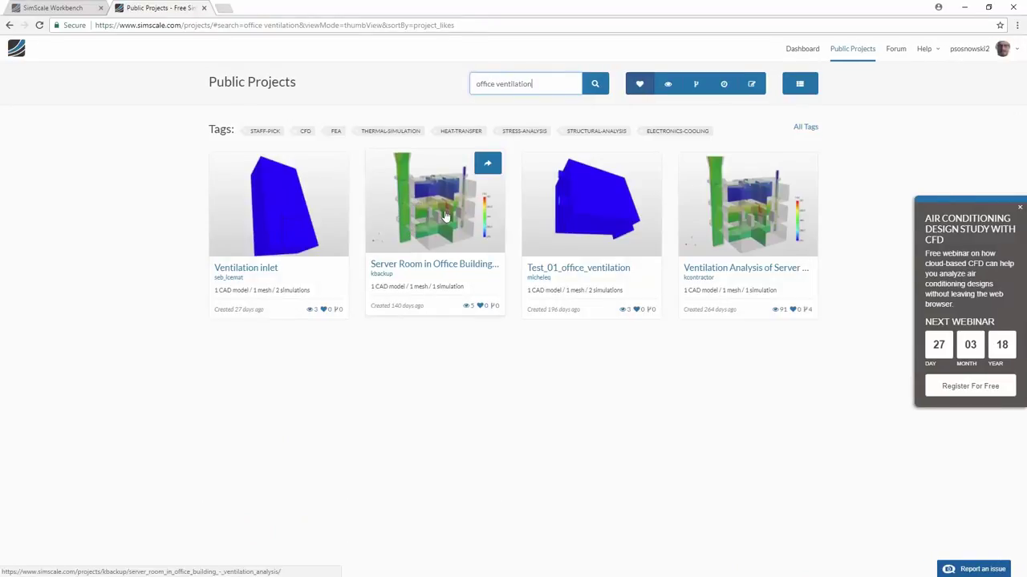
# Narrow the search to 'office' and open the Editorial demo - Office thermal comfort project
pyautogui.doubleClick(503, 85)
pyautogui.press('BackSpace')
pyautogui.press('Return')
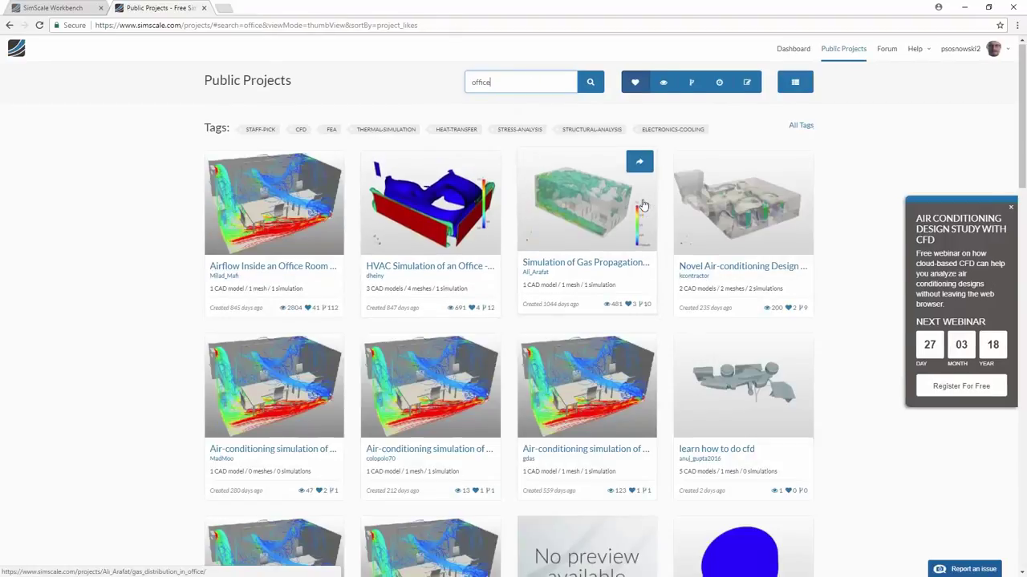
pyautogui.scroll(-3, 644, 206)
pyautogui.scroll(-4, 644, 205)
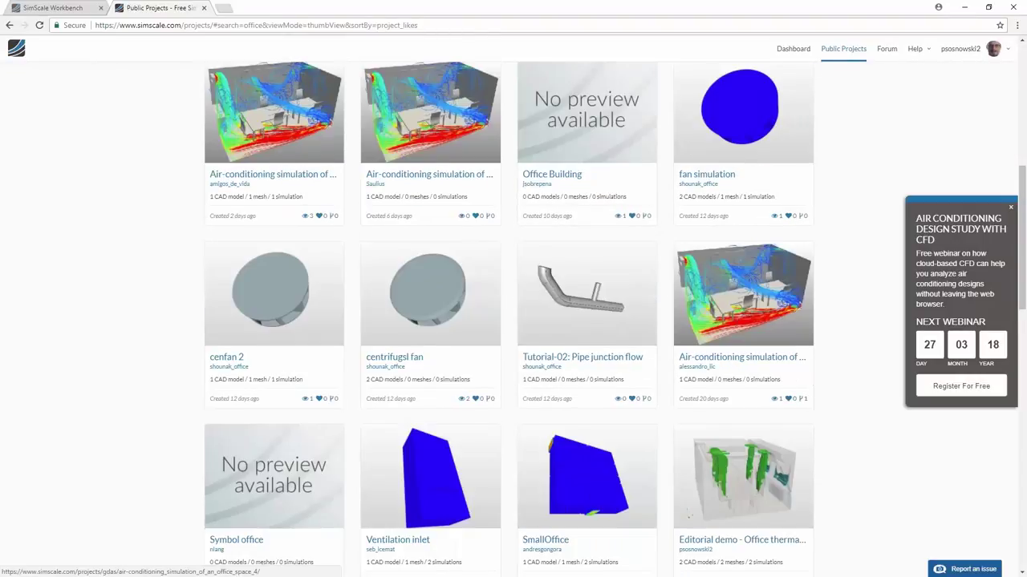
pyautogui.scroll(-2, 737, 345)
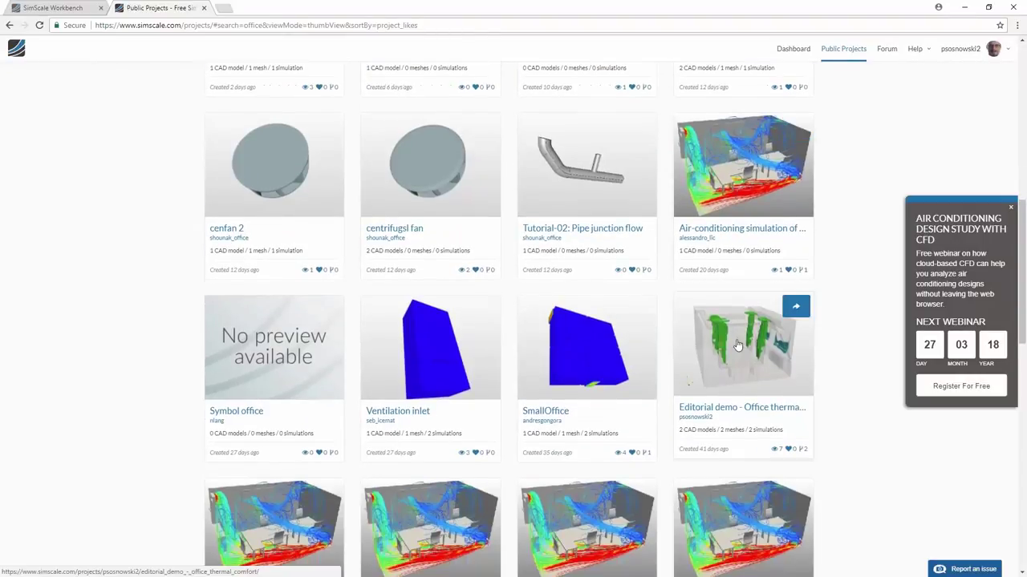
pyautogui.click(737, 345)
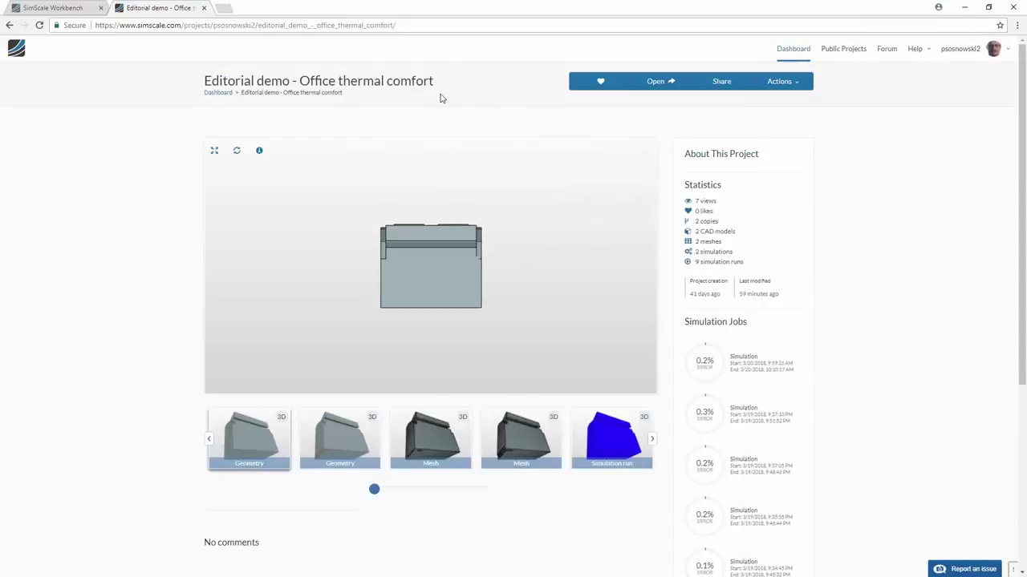
# Close the project page and open the G3 office geometry in the workbench
pyautogui.click(204, 8)
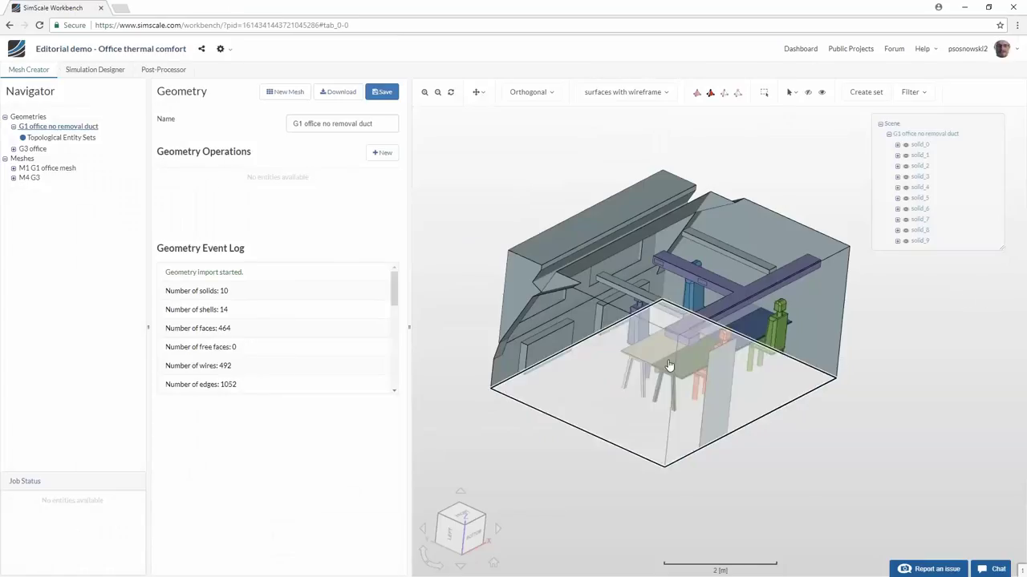
pyautogui.moveTo(624, 392); pyautogui.dragTo(656, 277)
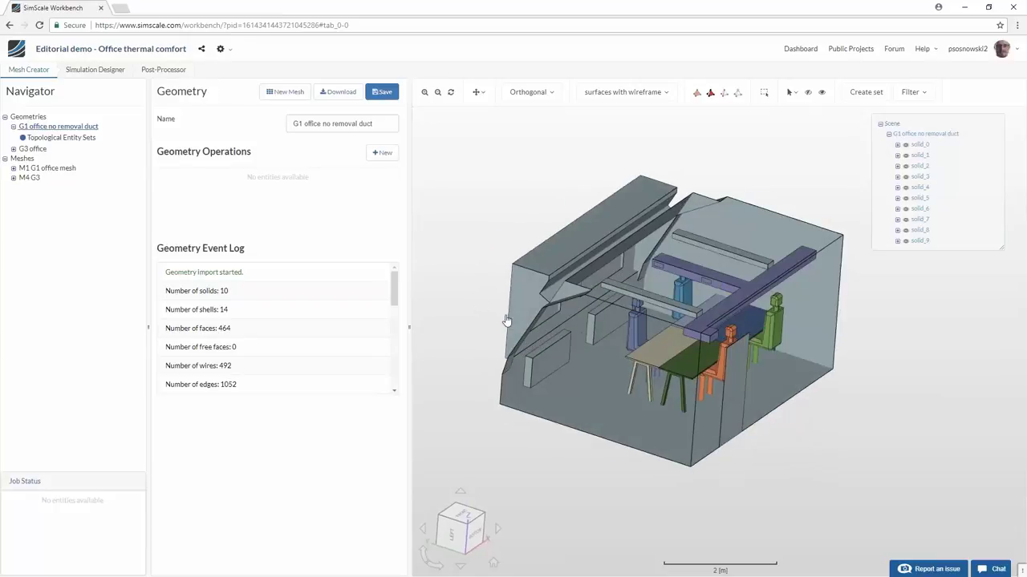
pyautogui.click(32, 149)
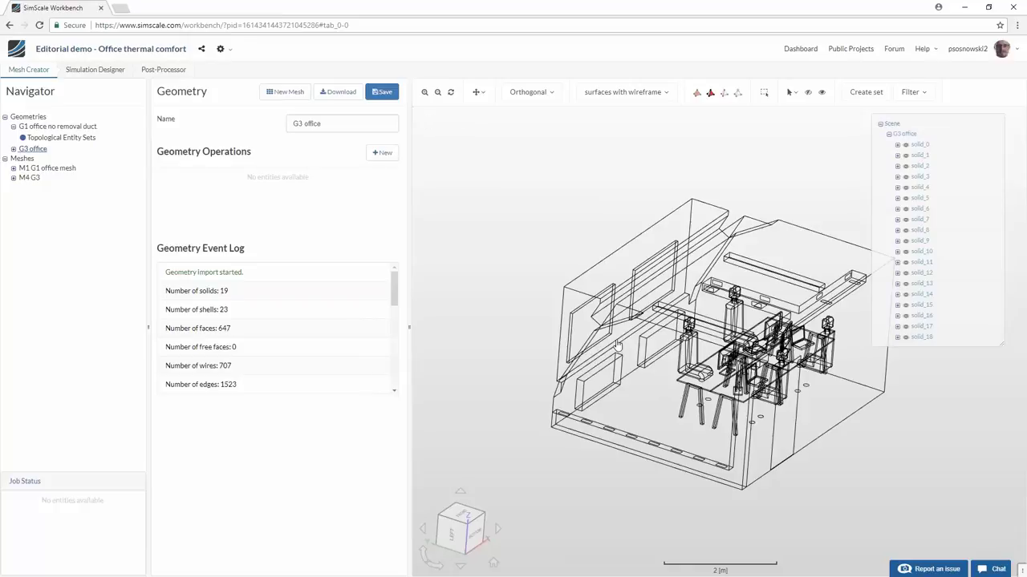
# Hide the G3 office's front wall, roof and right wall to reveal the interior
pyautogui.click(698, 333)
pyautogui.click(708, 325)
pyautogui.click(790, 357)
pyautogui.click(808, 91)
# Collapse the G3 office solids list and show the available geometries
pyautogui.moveTo(798, 329); pyautogui.dragTo(628, 275)
pyautogui.scroll(3, 628, 276)
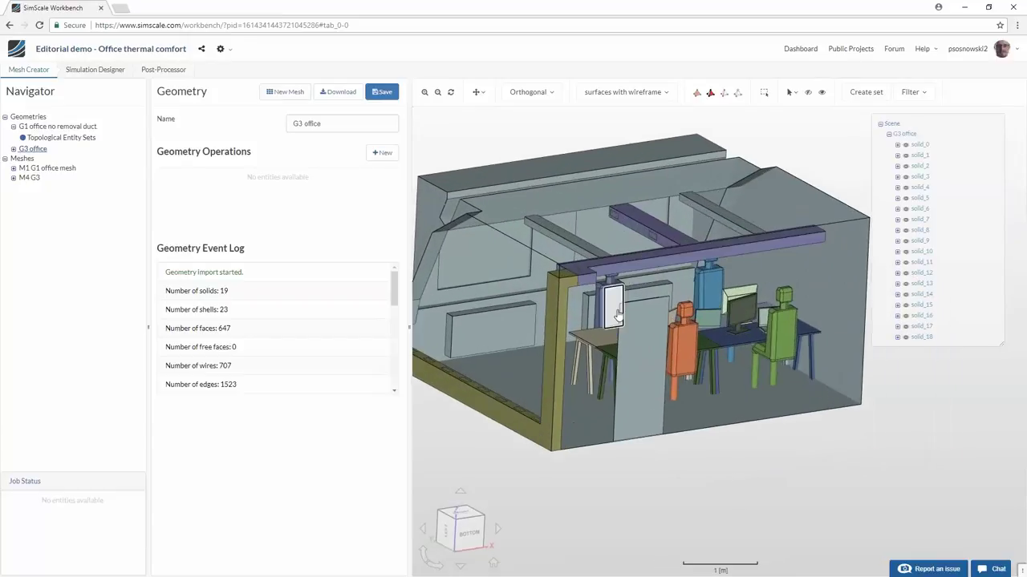
pyautogui.scroll(2, 650, 353)
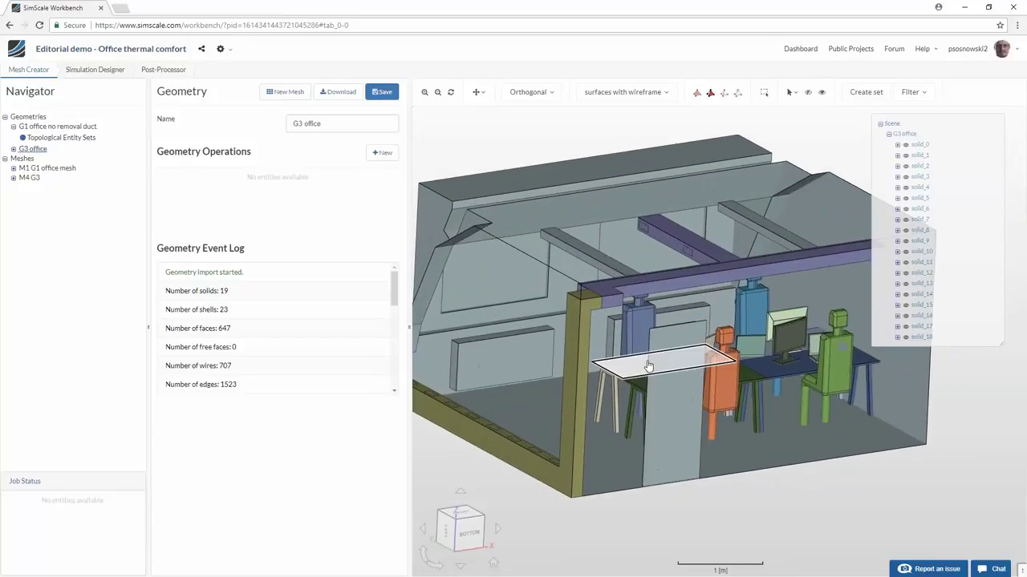
pyautogui.scroll(-3, 659, 367)
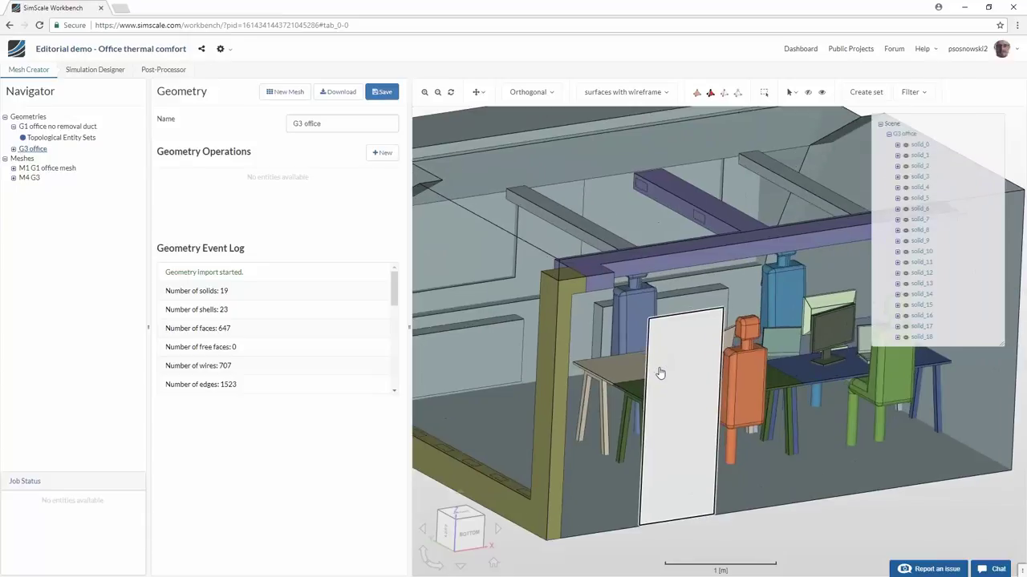
pyautogui.click(888, 134)
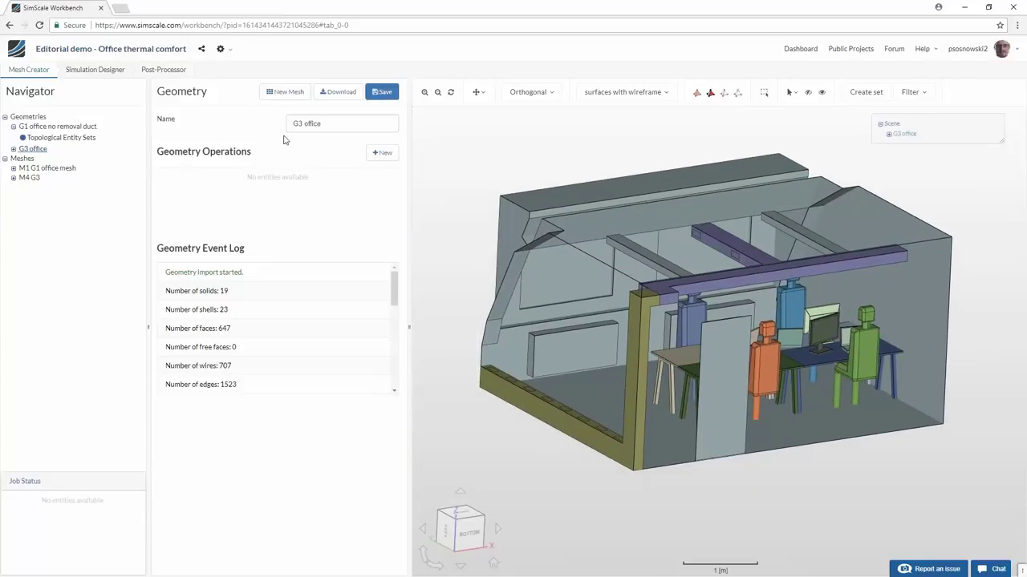
pyautogui.click(45, 117)
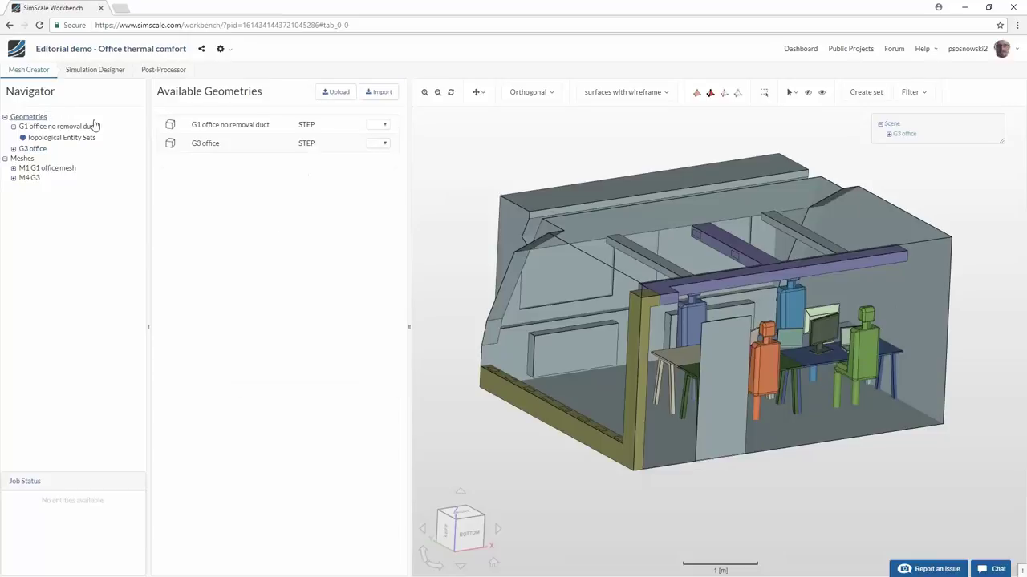
# Check the supported file formats in the geometry upload form, then dismiss it
pyautogui.click(337, 92)
pyautogui.click(585, 133)
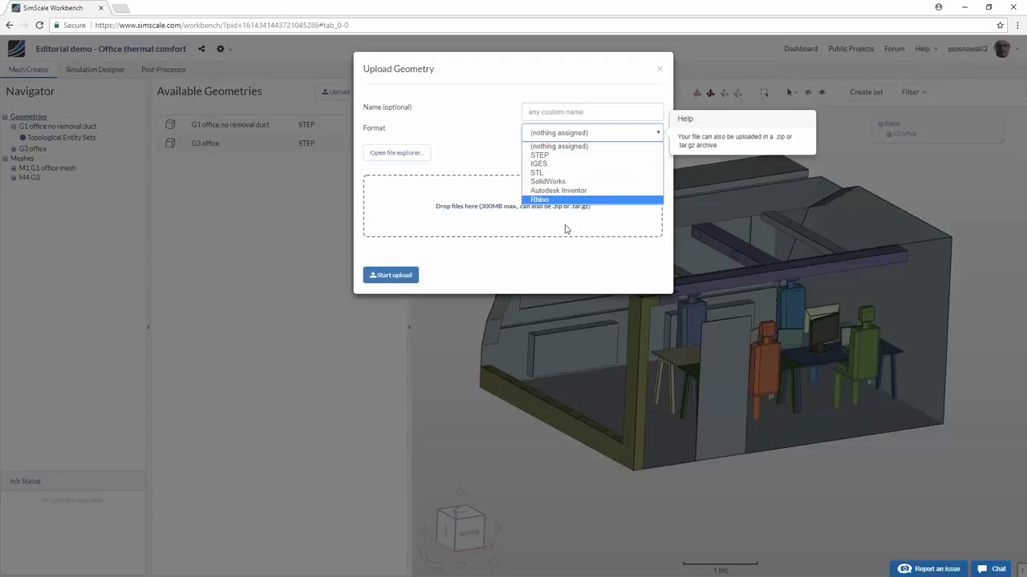
pyautogui.click(567, 262)
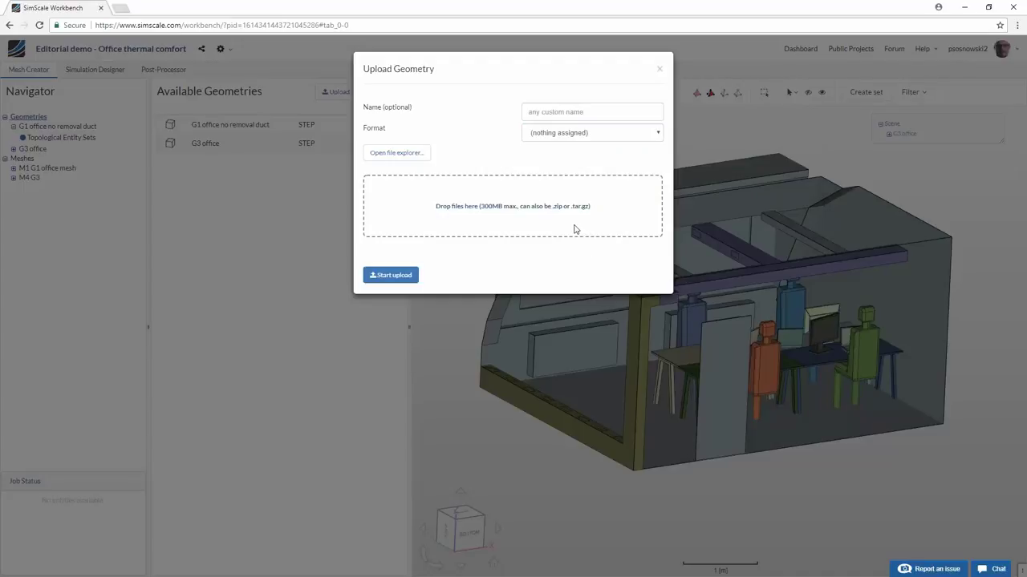
pyautogui.click(559, 134)
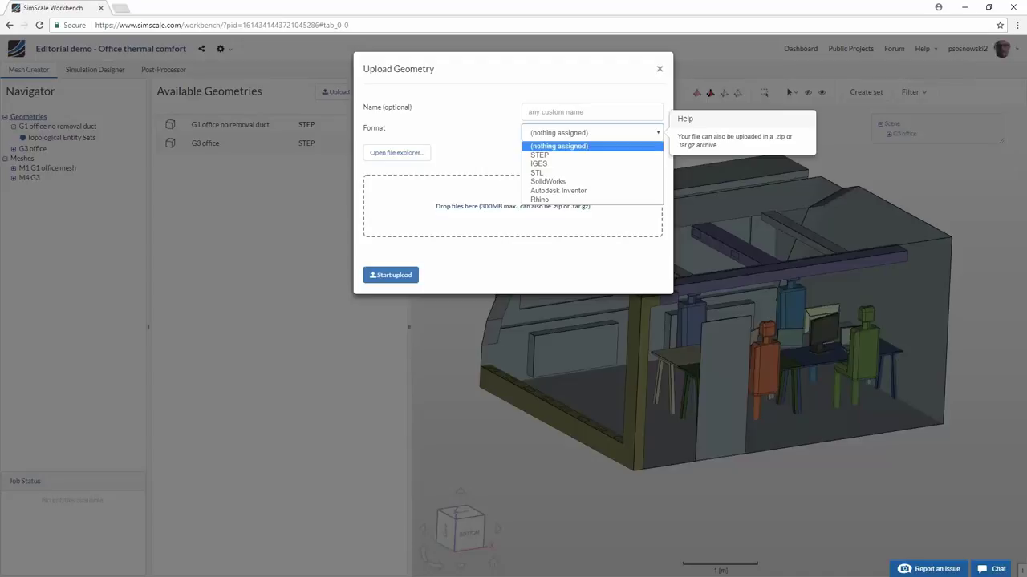
pyautogui.press('Escape')
pyautogui.press('Escape')
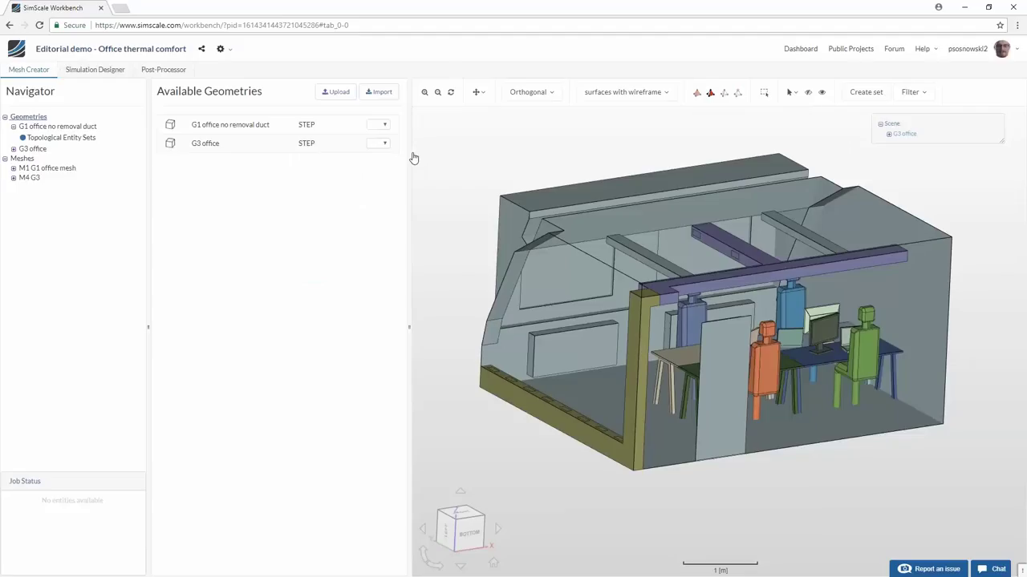
# Open the M4 G3 mesh of the G3 office to see its node and element counts
pyautogui.click(34, 148)
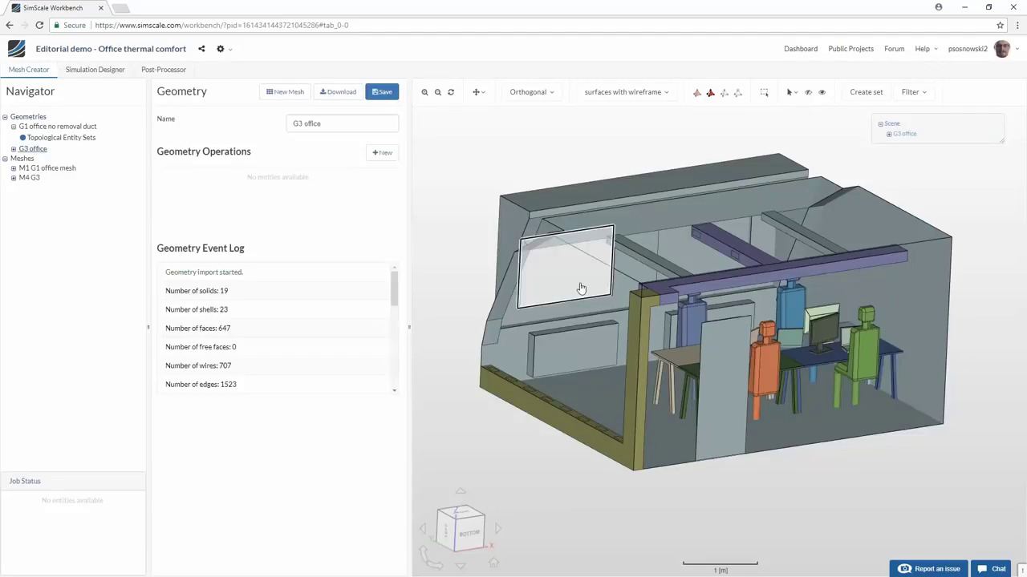
pyautogui.scroll(-2, 581, 288)
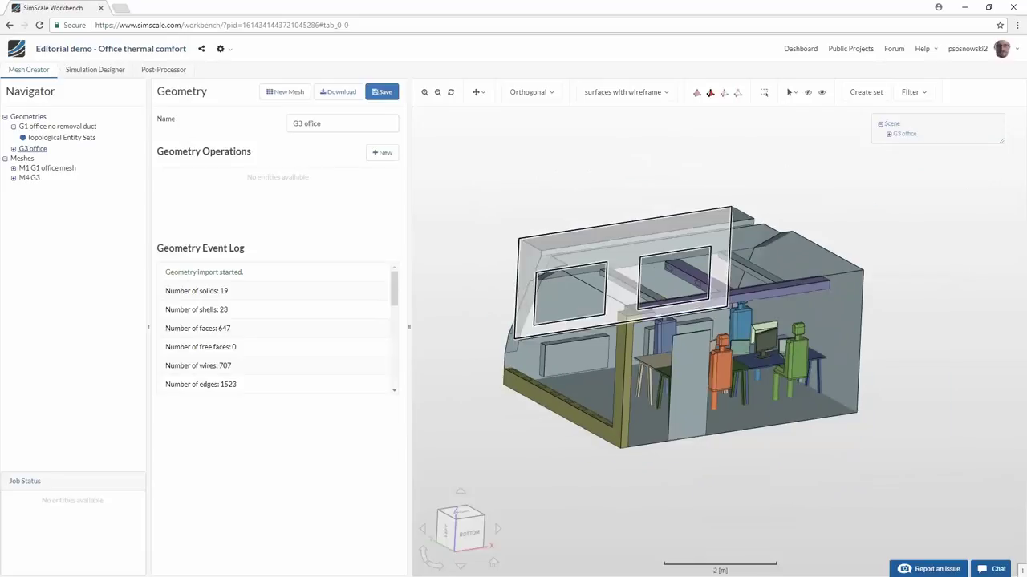
pyautogui.click(29, 177)
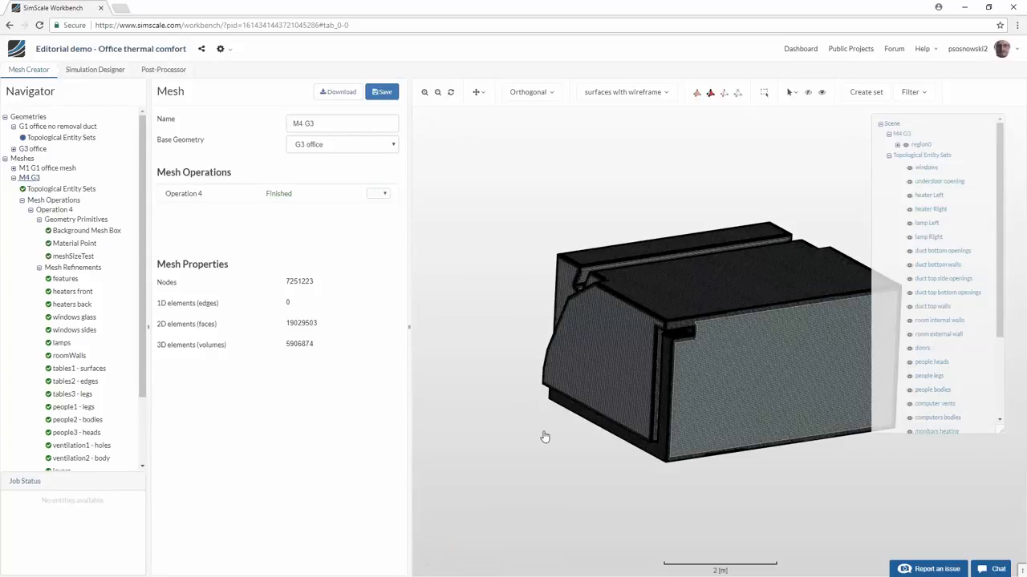
# Hide the office's left and front walls to reveal the interior mesh
pyautogui.click(618, 328)
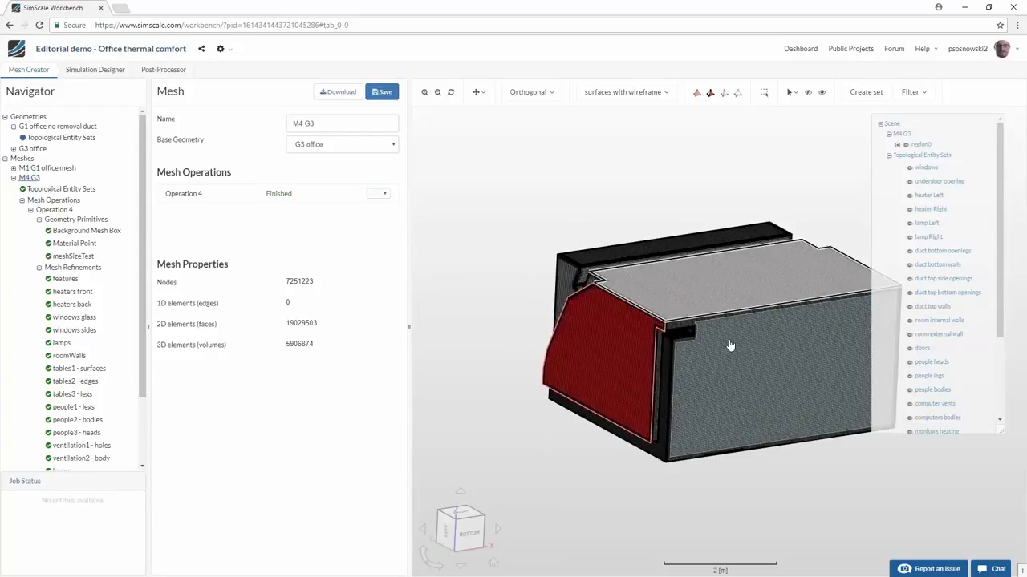
pyautogui.click(730, 346)
pyautogui.click(808, 92)
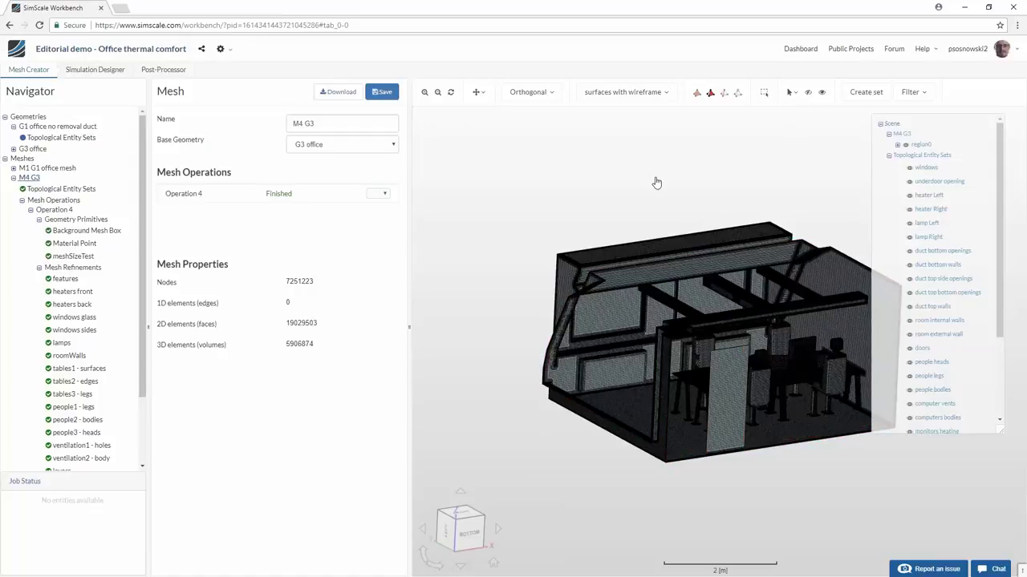
# Switch the render mode to plain shaded surfaces
pyautogui.click(624, 92)
pyautogui.click(600, 109)
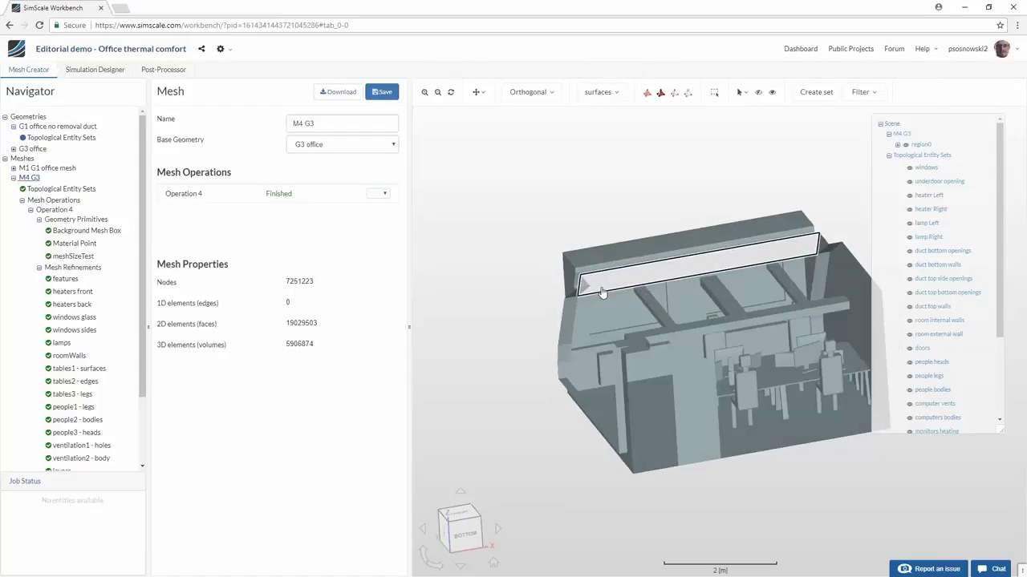
pyautogui.scroll(10, 742, 385)
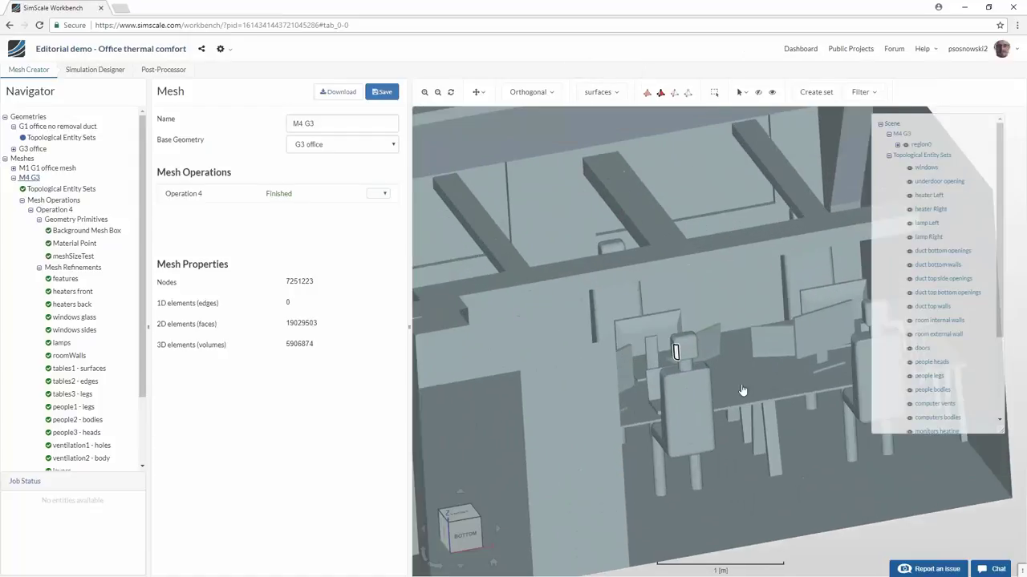
pyautogui.scroll(5, 731, 401)
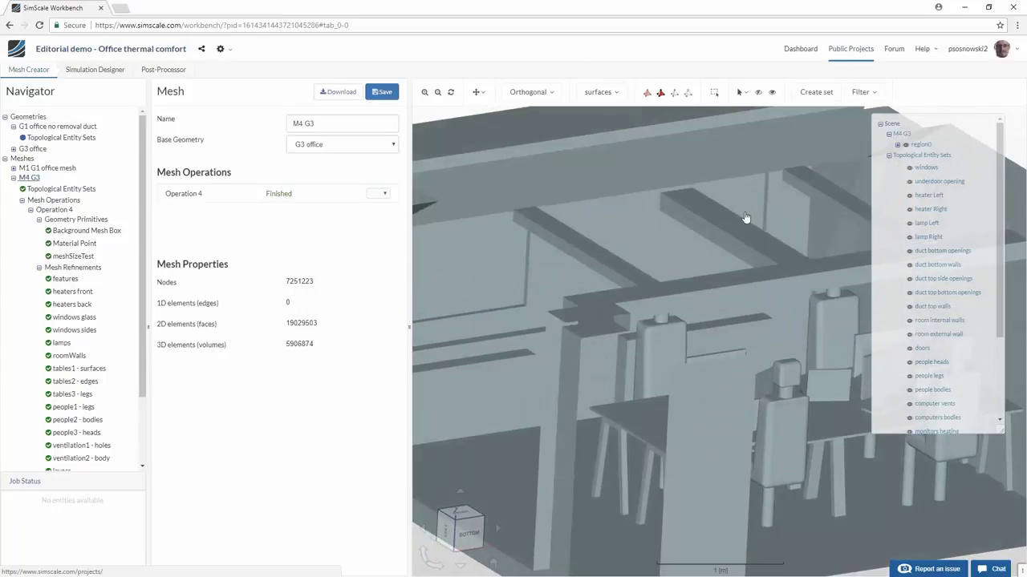
pyautogui.scroll(-10, 674, 427)
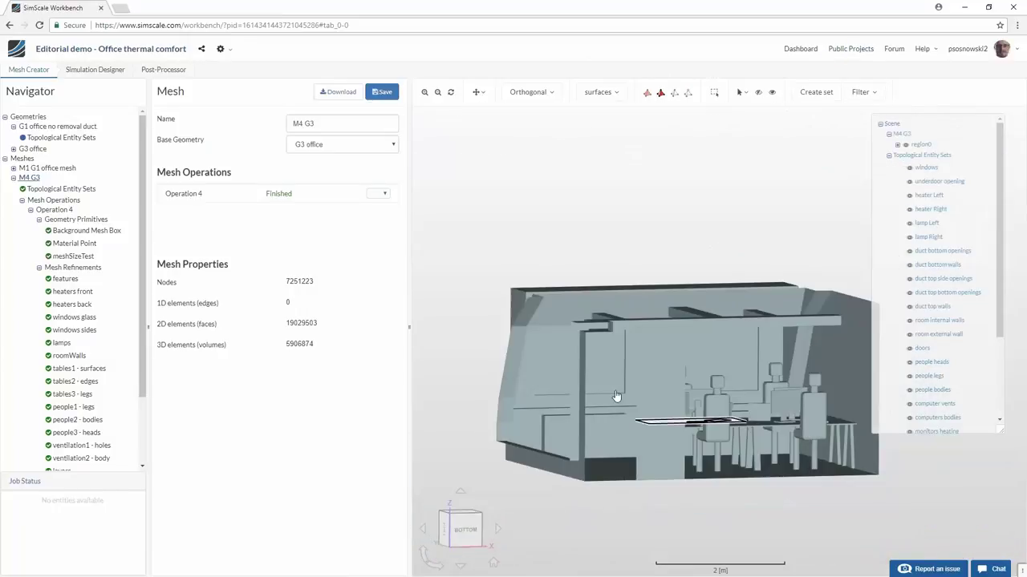
# Hide the right outer wall and orbit to a higher, steeper view of the interior
pyautogui.moveTo(560, 388); pyautogui.dragTo(749, 390)
pyautogui.click(750, 392)
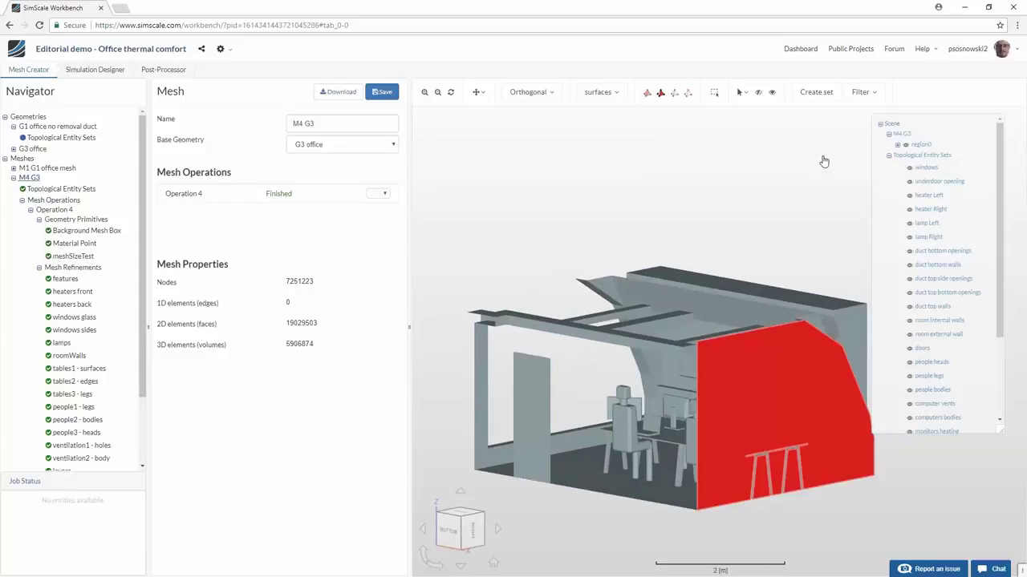
pyautogui.click(758, 91)
pyautogui.moveTo(641, 313); pyautogui.dragTo(643, 365)
pyautogui.scroll(5, 643, 365)
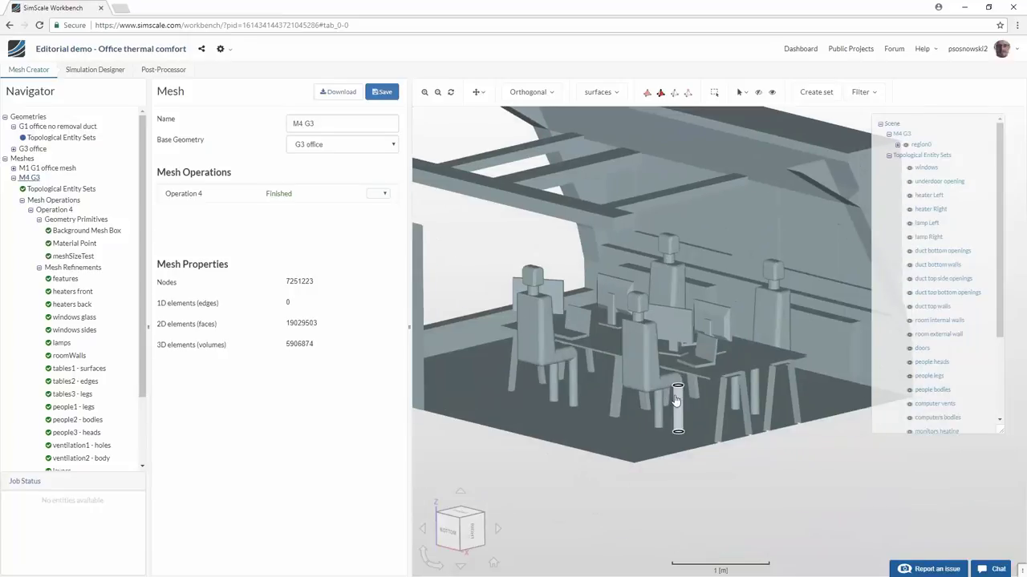
pyautogui.moveTo(619, 506); pyautogui.dragTo(617, 441)
# Restore surfaces-with-wireframe rendering and open the settings of mesh Operation 4
pyautogui.click(597, 92)
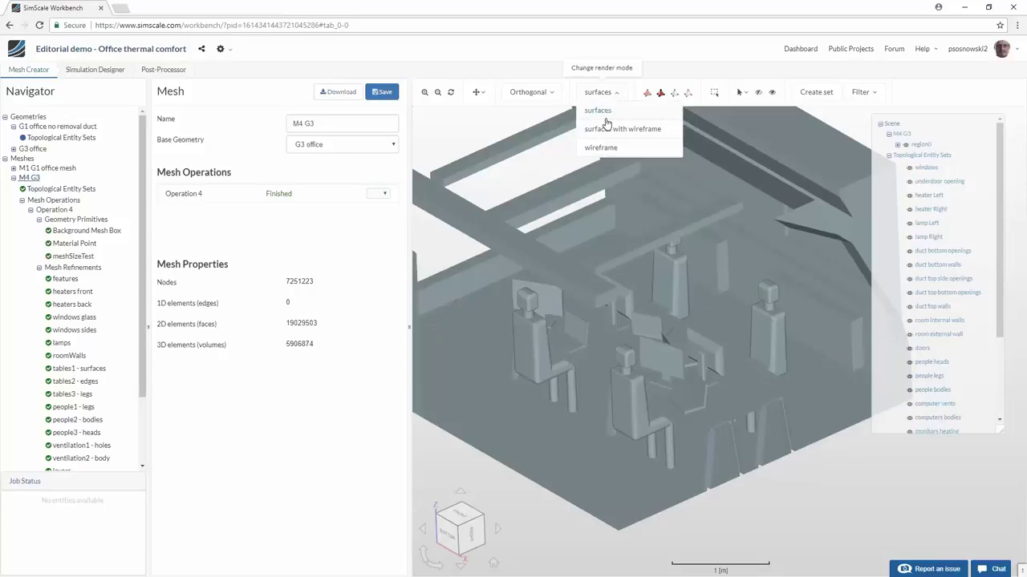
pyautogui.click(609, 132)
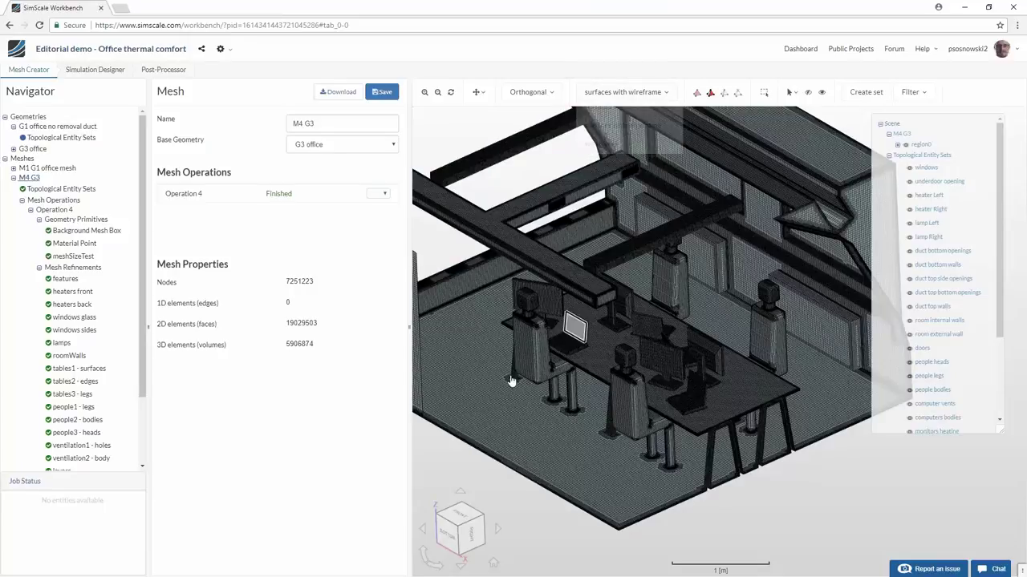
pyautogui.moveTo(576, 327); pyautogui.dragTo(449, 377)
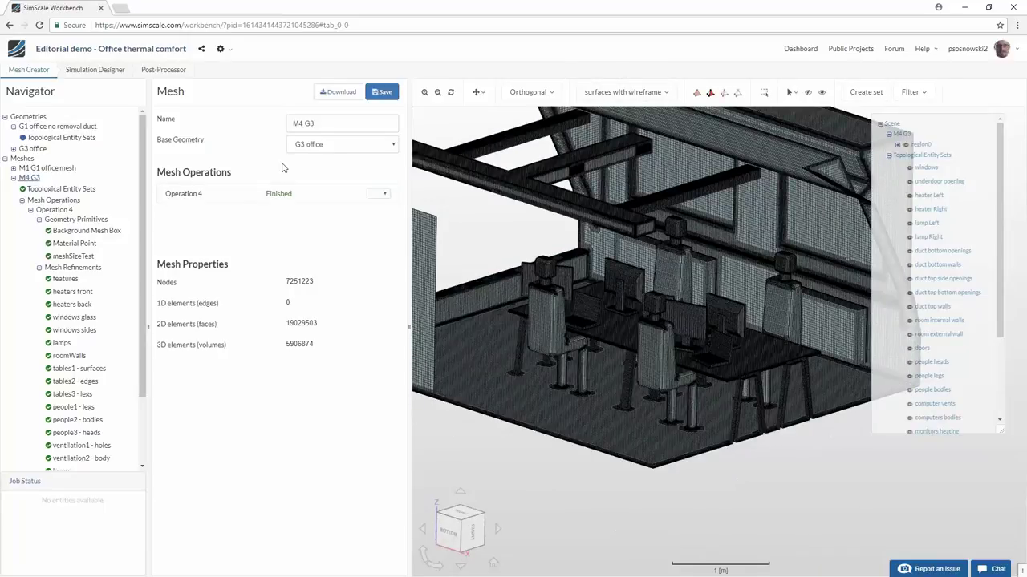
pyautogui.click(54, 210)
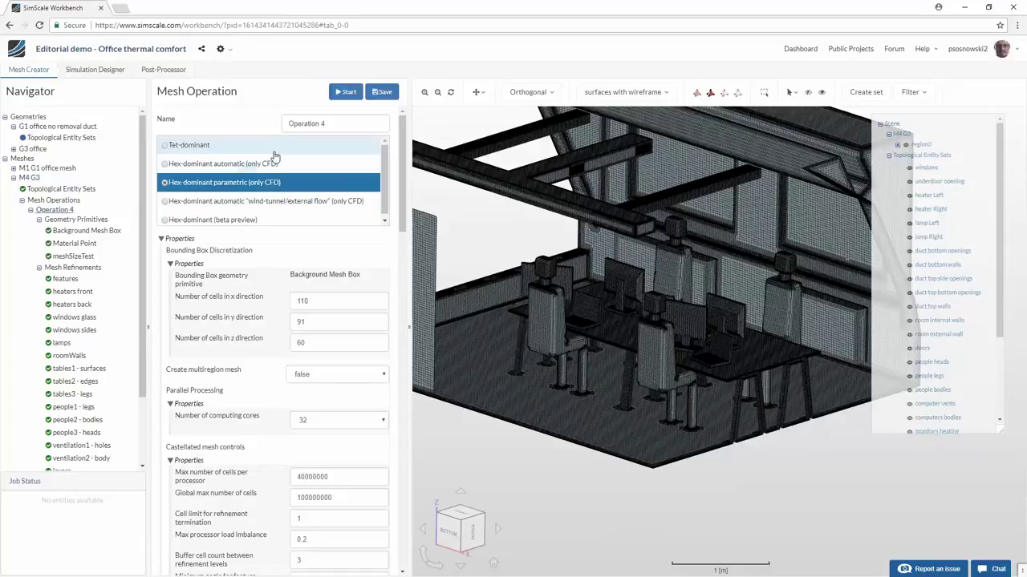
pyautogui.moveTo(282, 174)
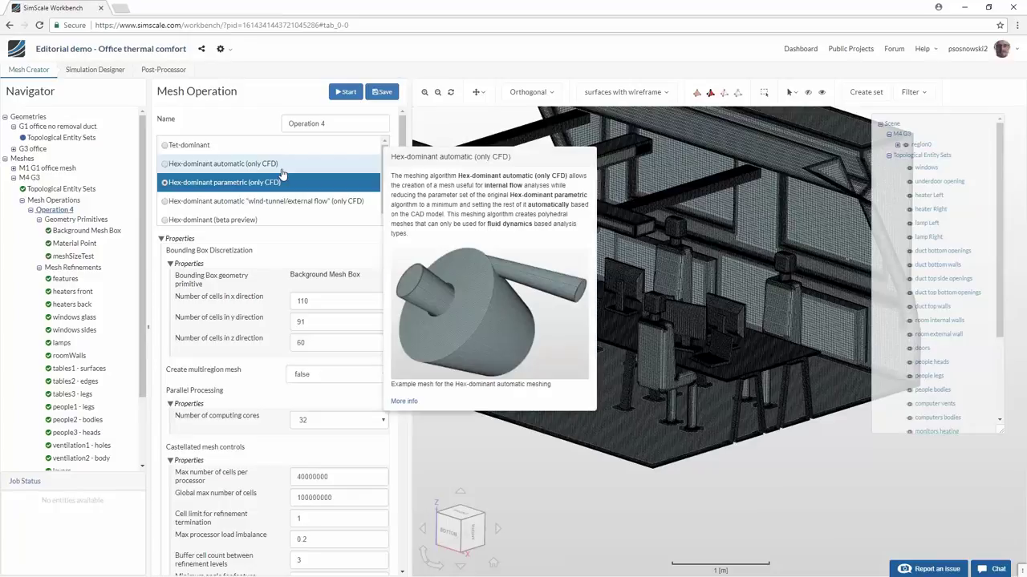
# Create a new mesh from G3 office and set Operation 1 to Hex-dominant automatic
pyautogui.click(39, 150)
pyautogui.rightClick(40, 151)
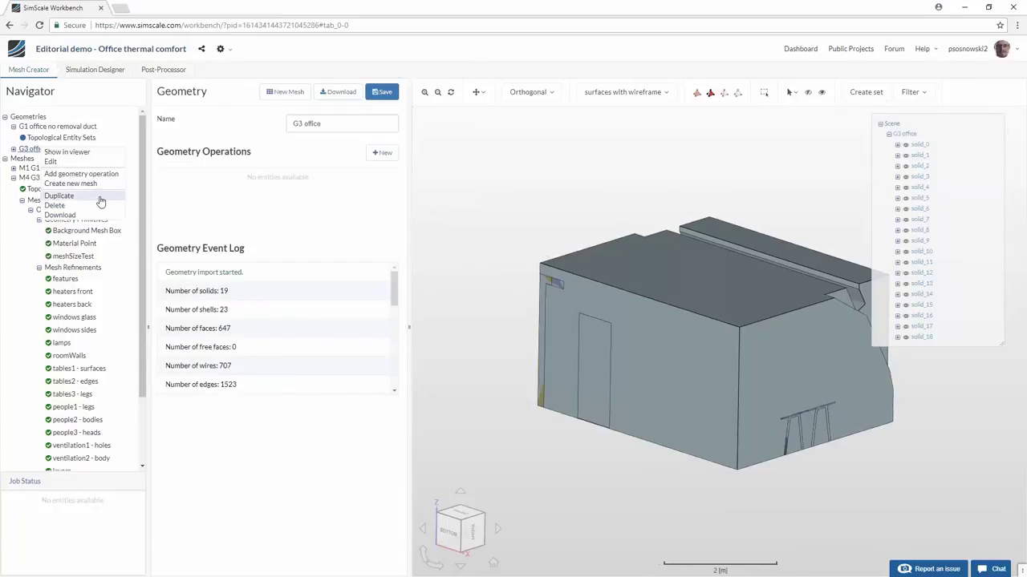
pyautogui.click(95, 184)
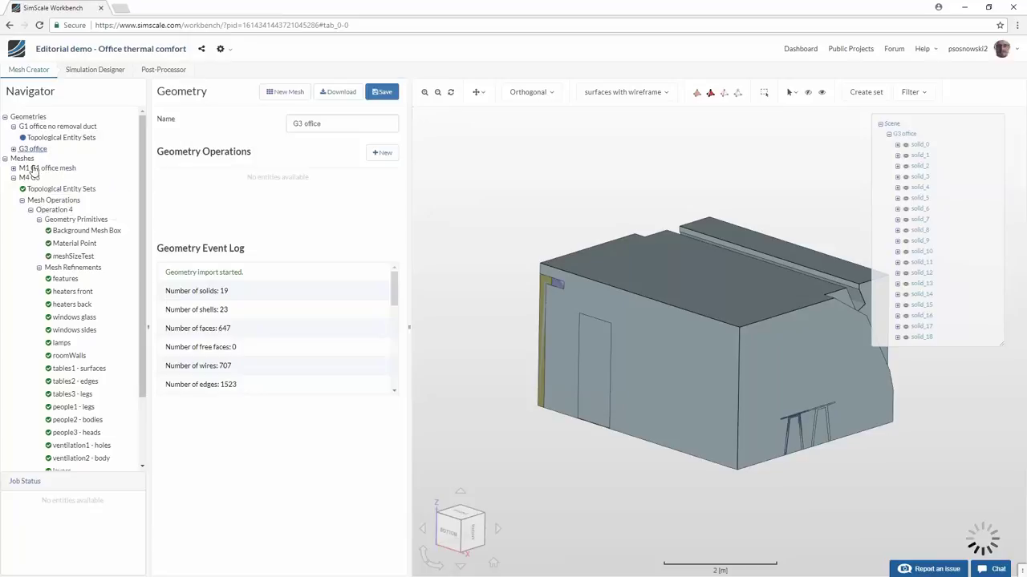
pyautogui.click(57, 185)
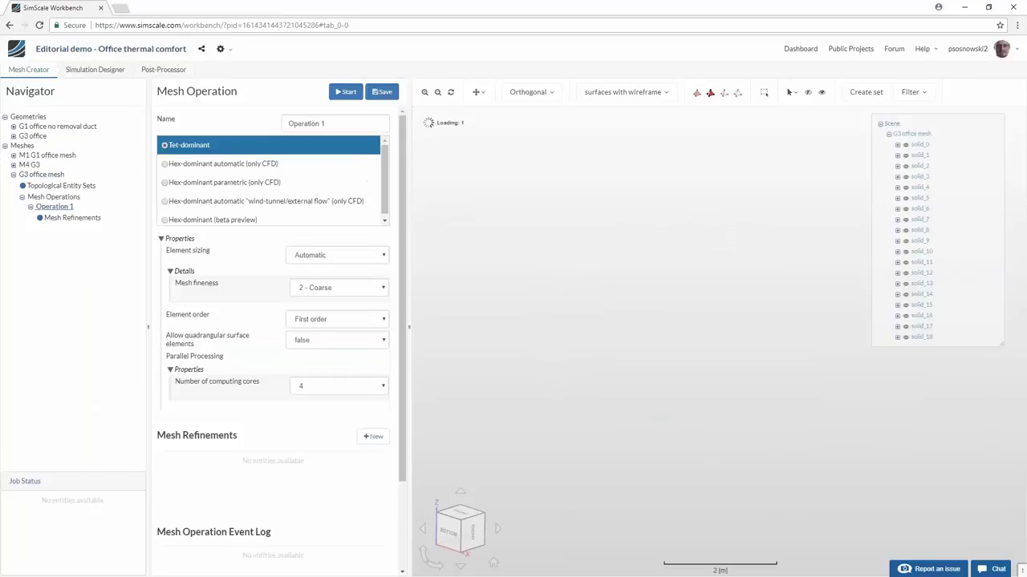
pyautogui.click(244, 184)
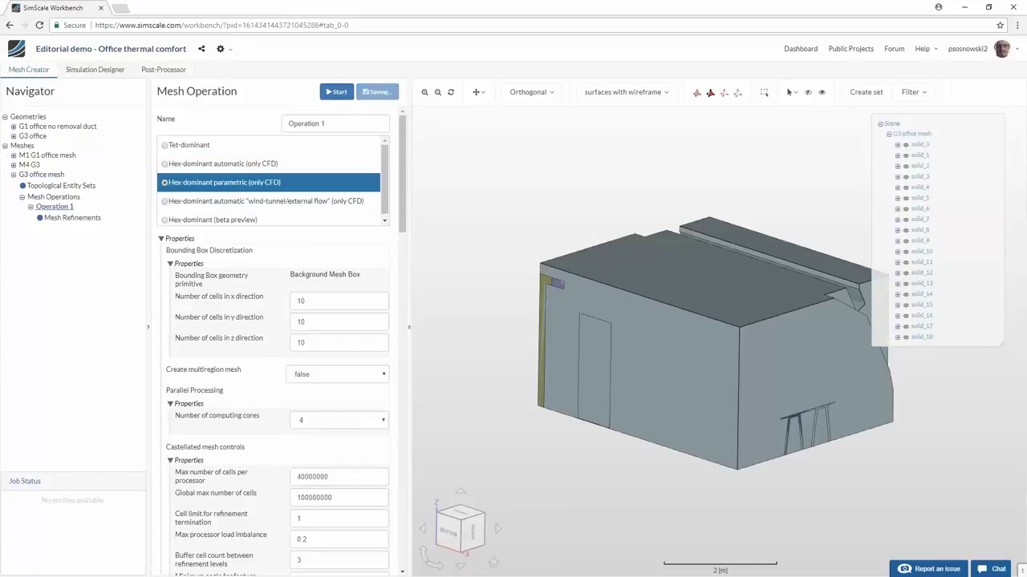
pyautogui.click(238, 202)
pyautogui.click(241, 166)
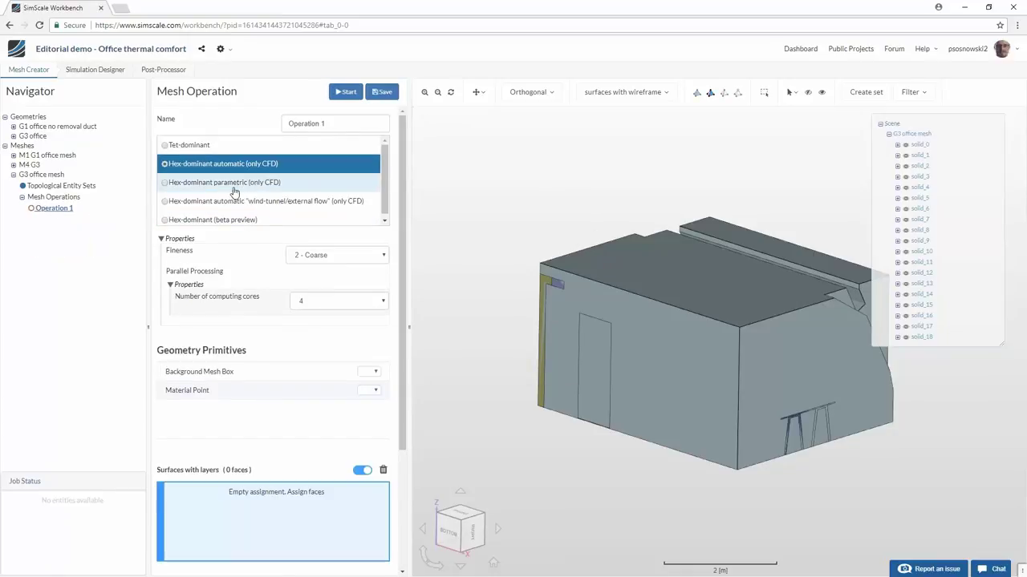
pyautogui.click(238, 165)
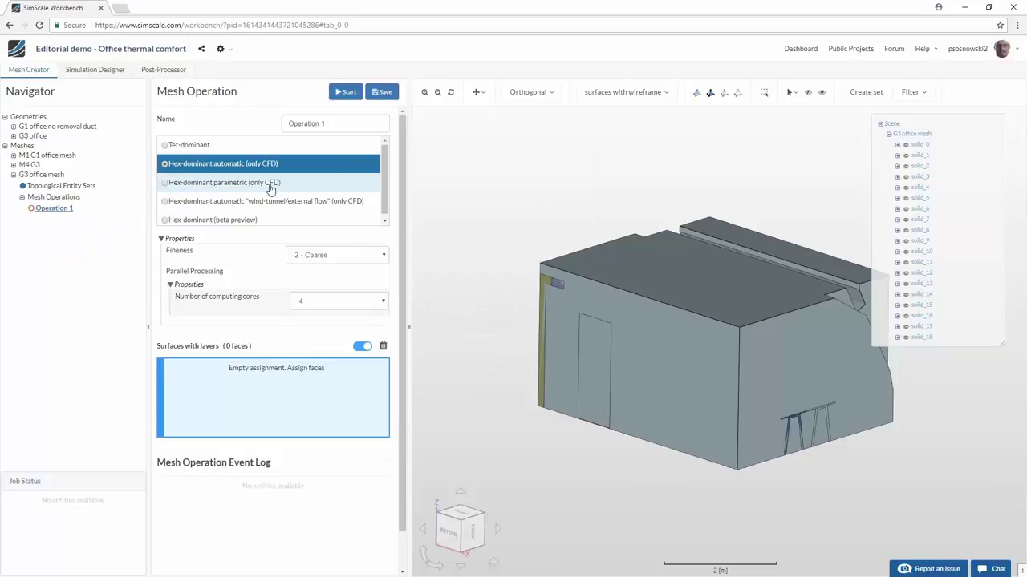
# Set mesh fineness to 4 - Fine with 32 computing cores, and save
pyautogui.click(319, 257)
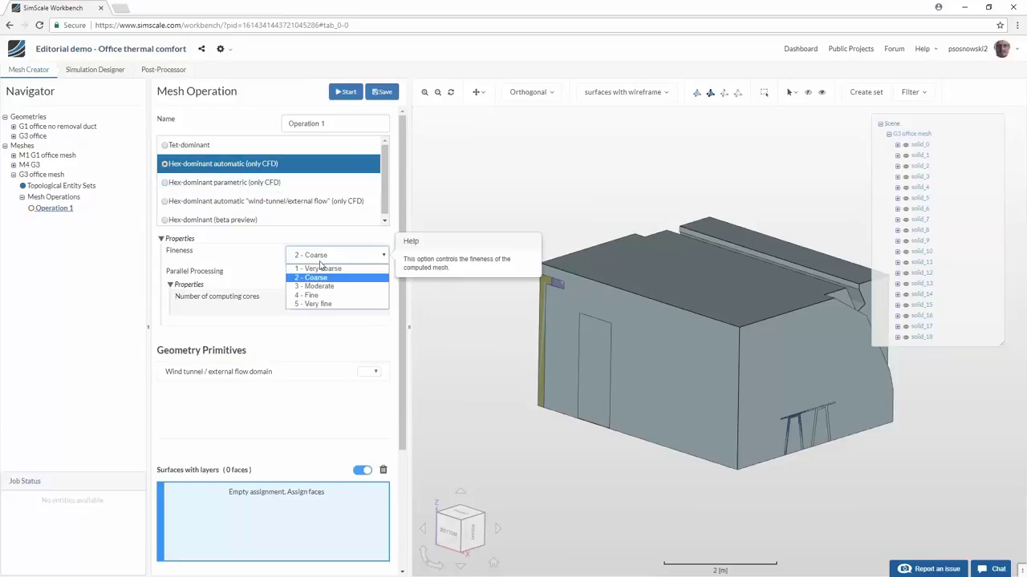
pyautogui.click(321, 299)
pyautogui.click(324, 304)
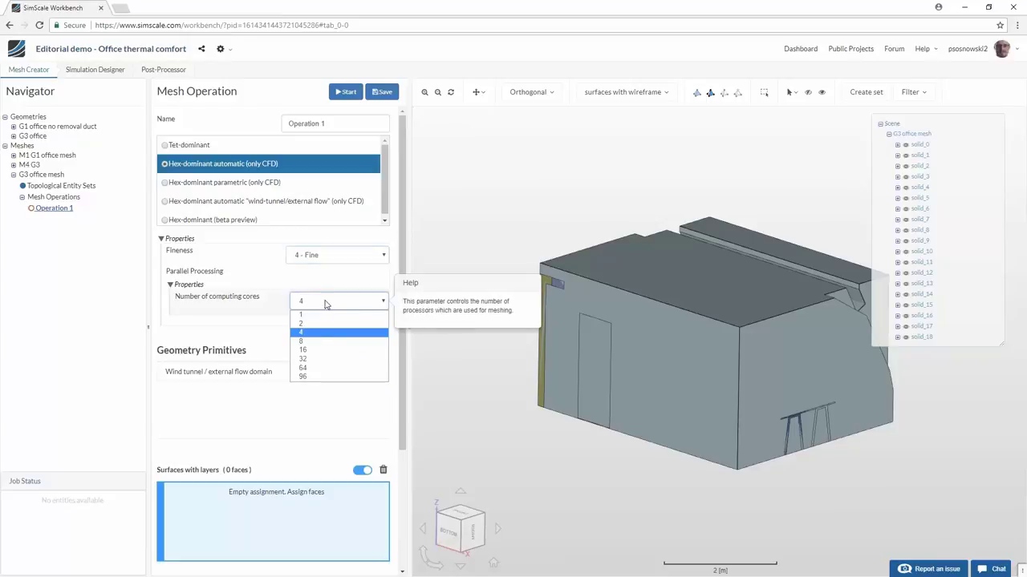
pyautogui.click(319, 362)
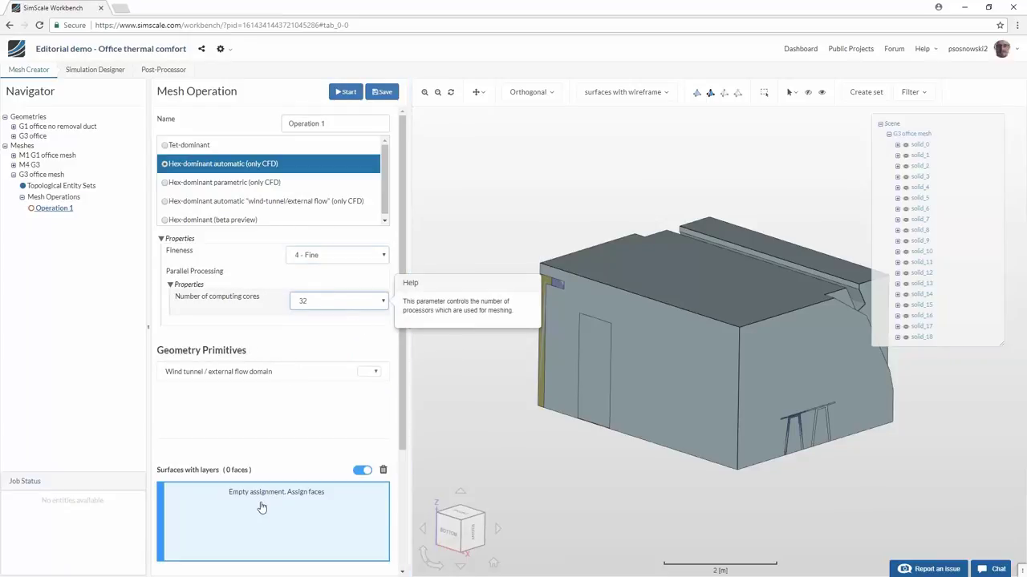
pyautogui.scroll(-1, 247, 410)
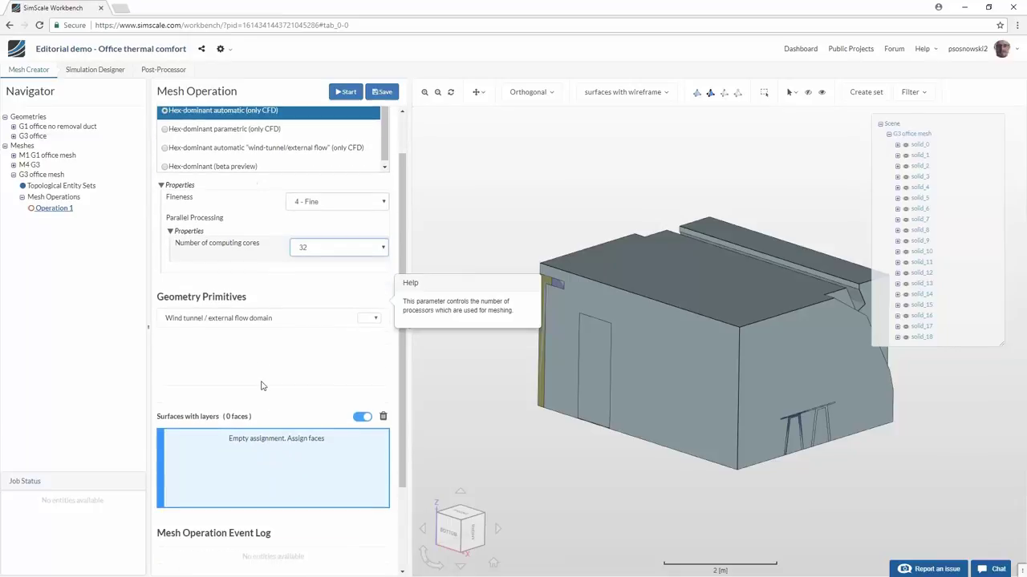
pyautogui.scroll(1, 304, 240)
pyautogui.click(370, 92)
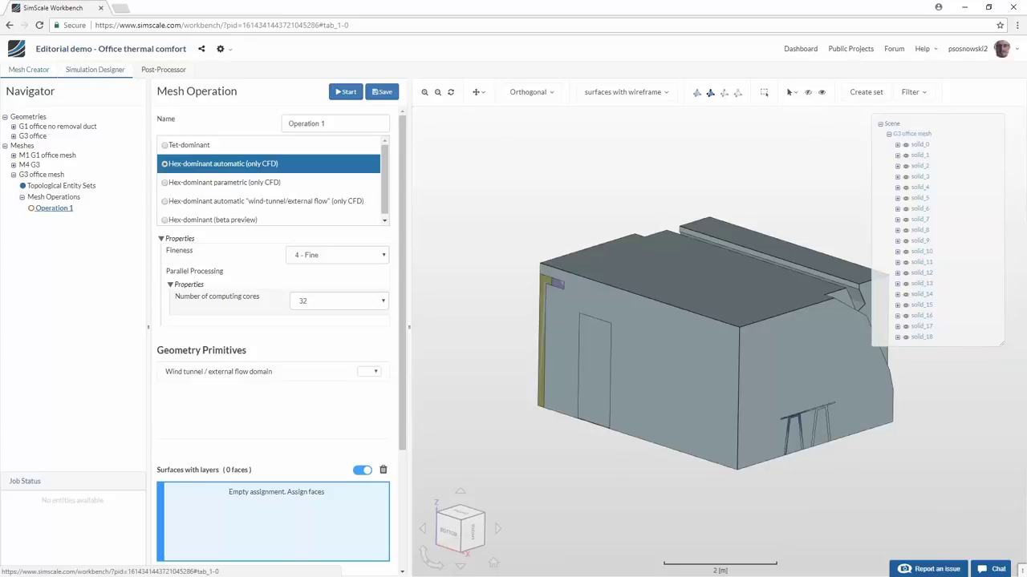
# Start a new simulation and preview the Incompressible, Compressible, Static and Dynamic analysis types
pyautogui.click(95, 69)
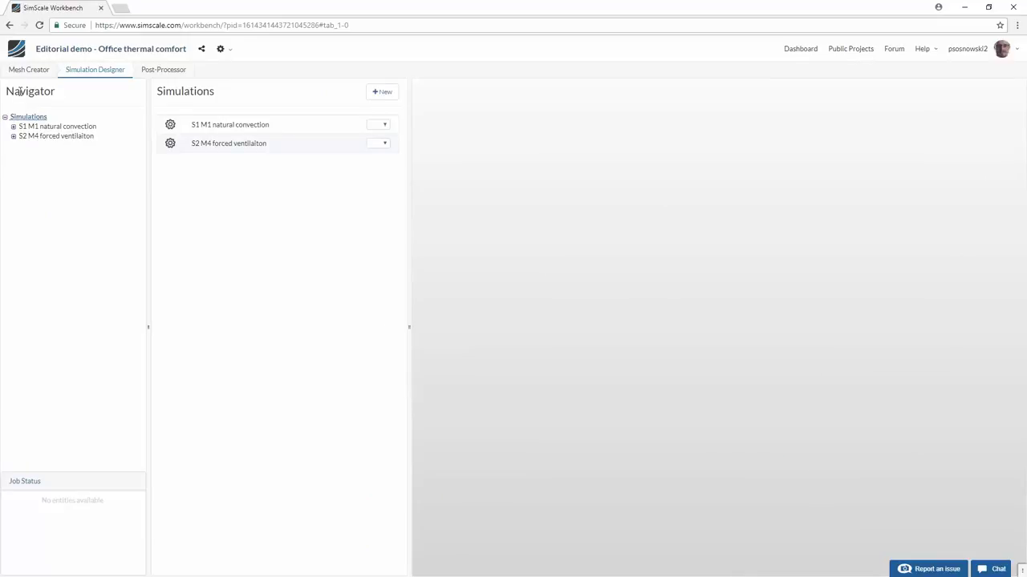
pyautogui.click(382, 92)
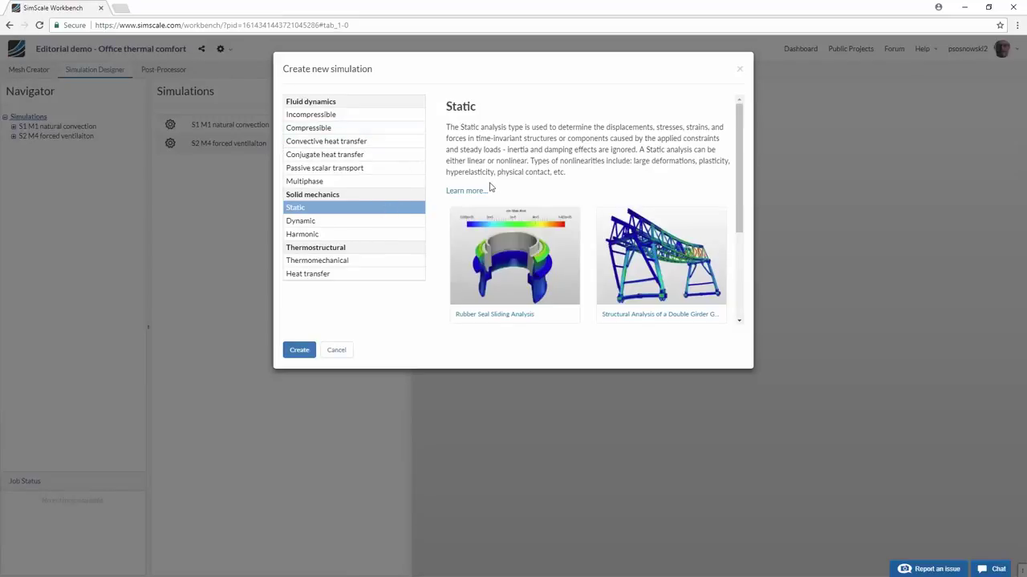
pyautogui.click(378, 117)
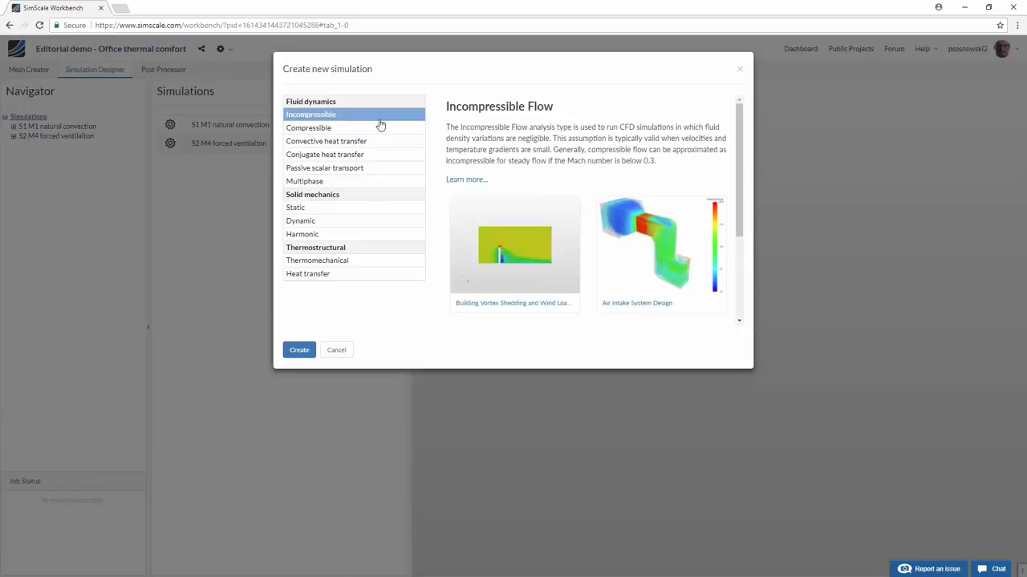
pyautogui.click(385, 132)
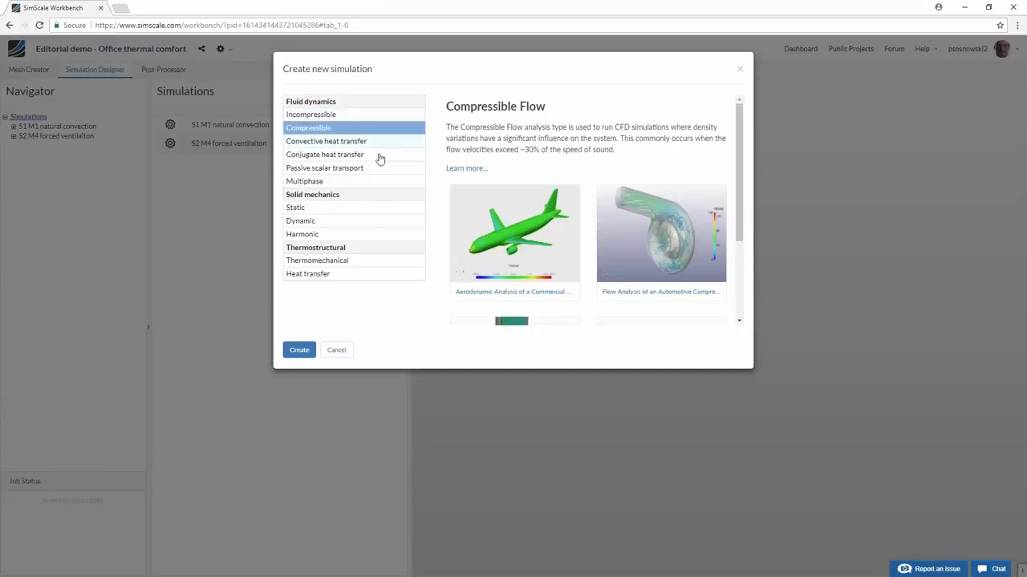
pyautogui.click(358, 183)
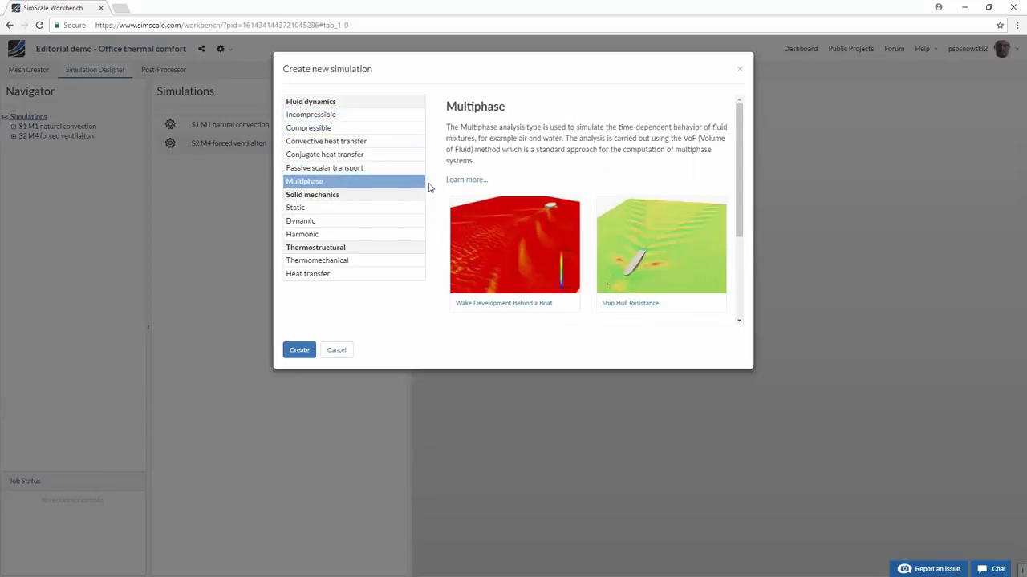
pyautogui.click(353, 210)
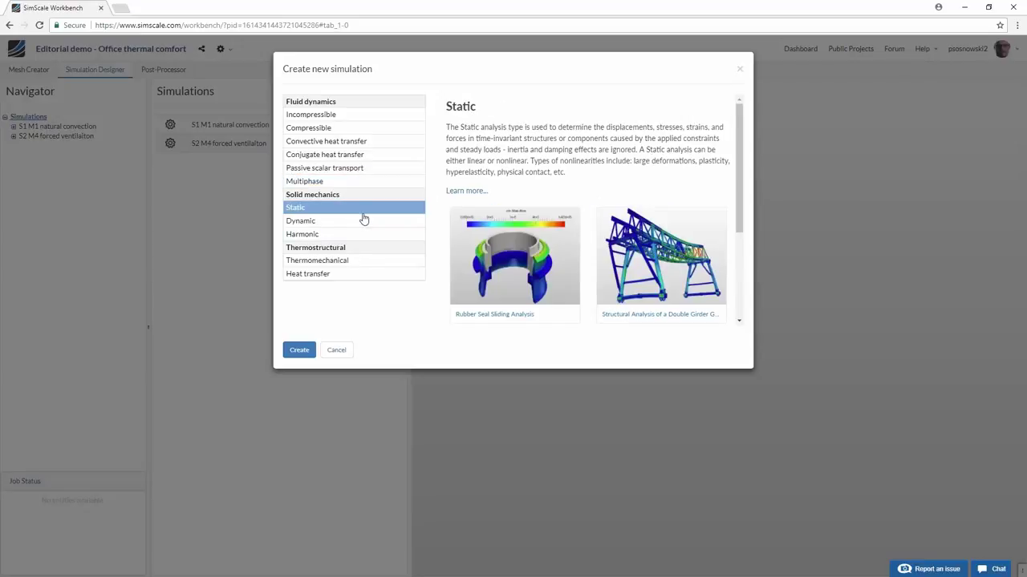
pyautogui.click(366, 221)
# Review the Harmonic, Dynamic, Thermomechanical and Heat transfer analysis descriptions
pyautogui.click(367, 234)
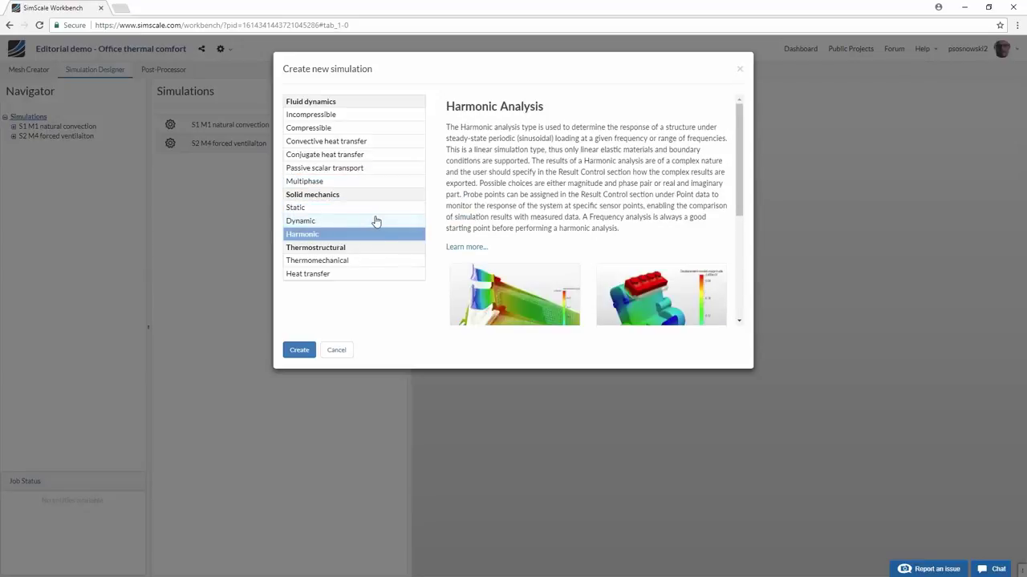
pyautogui.click(377, 221)
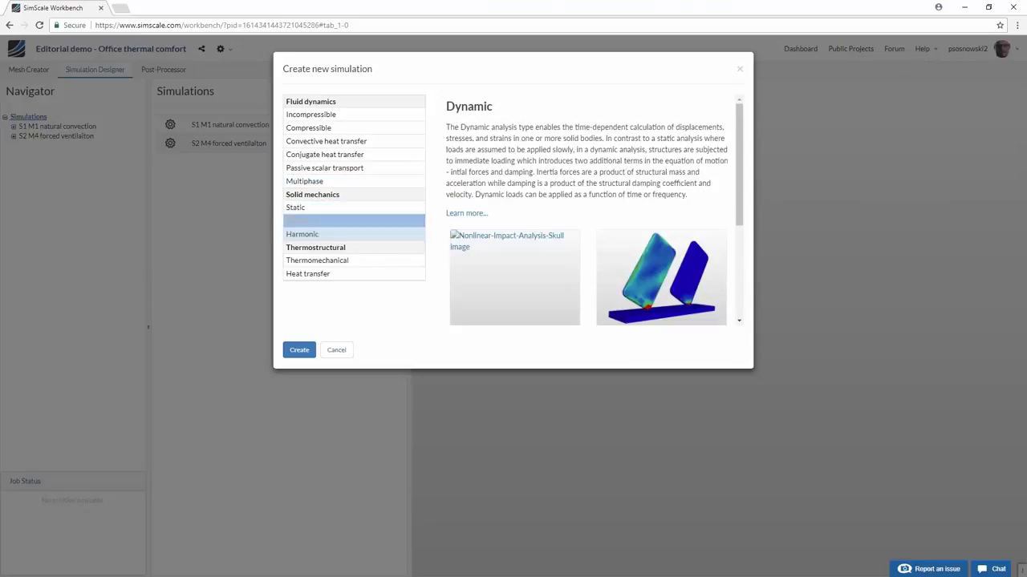
pyautogui.click(380, 263)
pyautogui.click(382, 275)
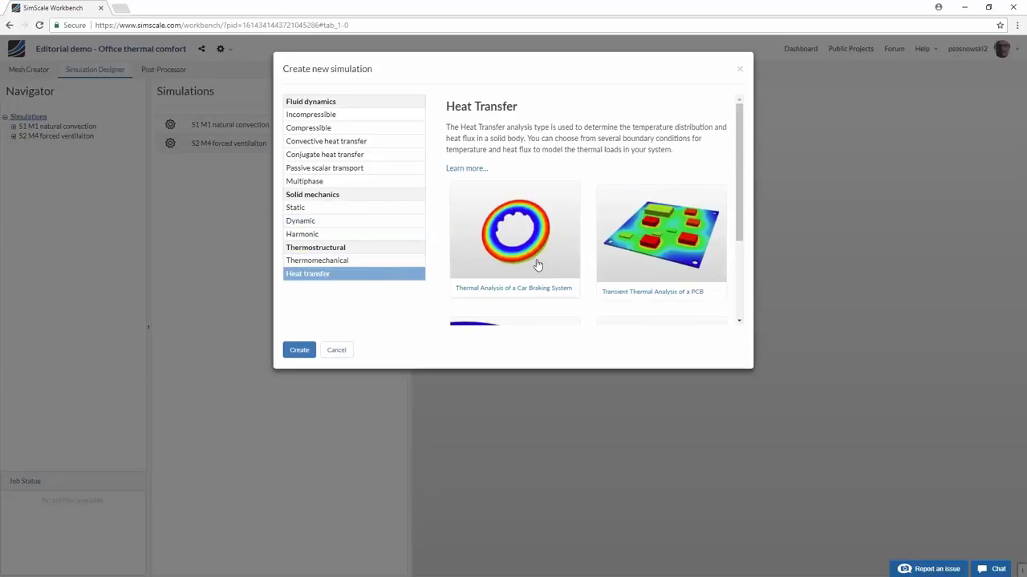
pyautogui.scroll(-3, 537, 264)
pyautogui.scroll(3, 497, 260)
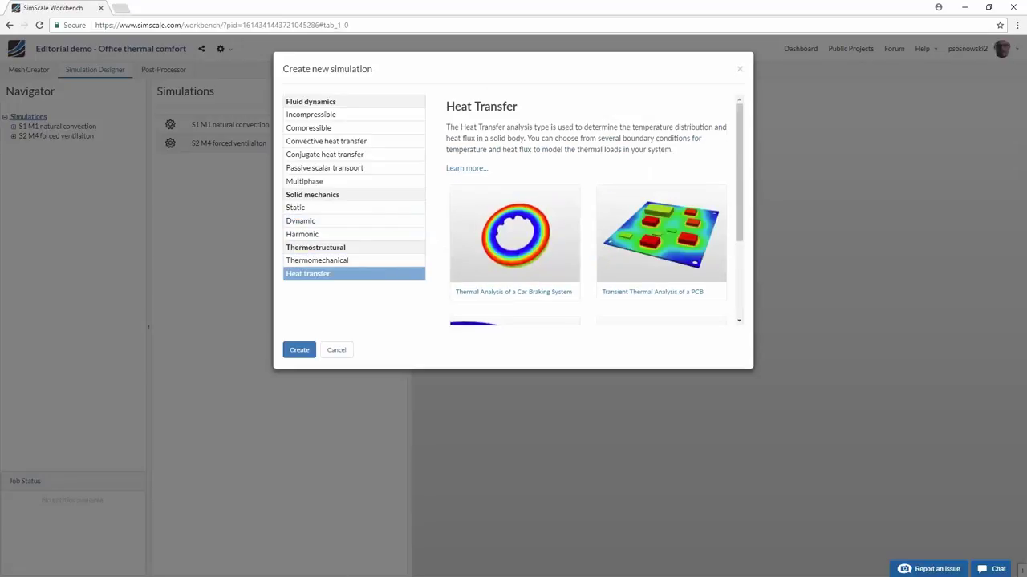
# Create a Convective heat transfer simulation
pyautogui.click(371, 145)
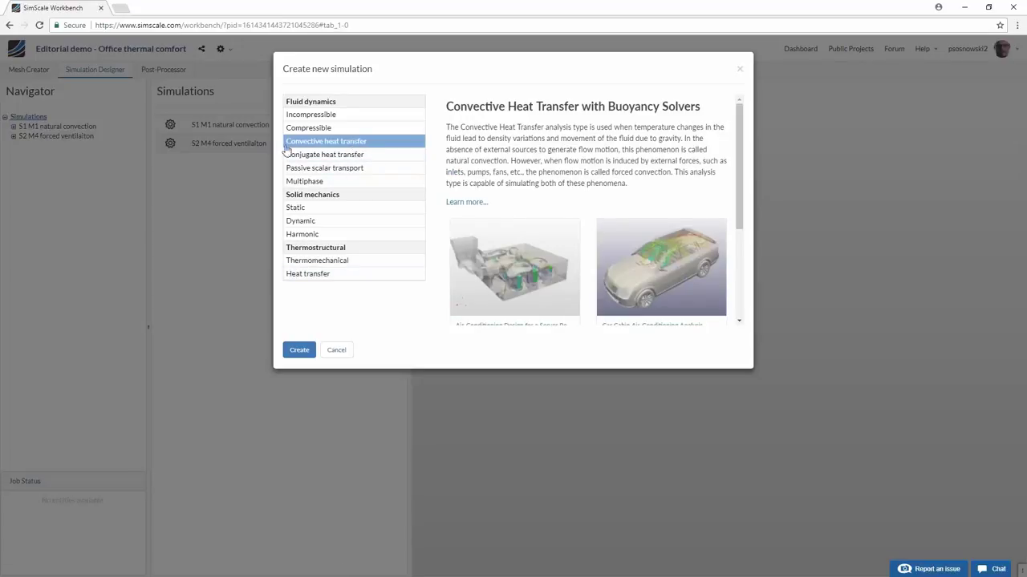
pyautogui.scroll(-2, 570, 165)
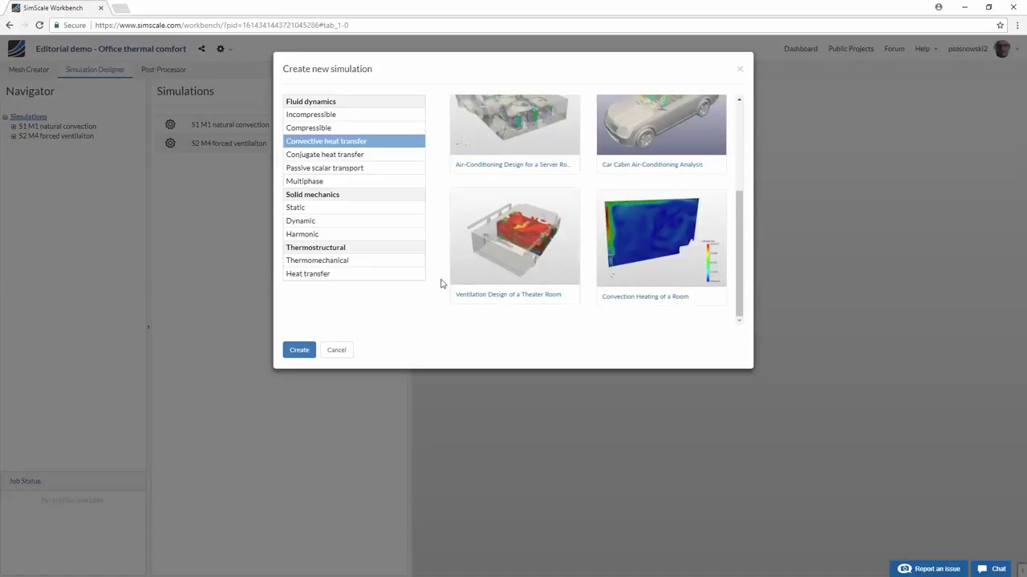
pyautogui.click(298, 350)
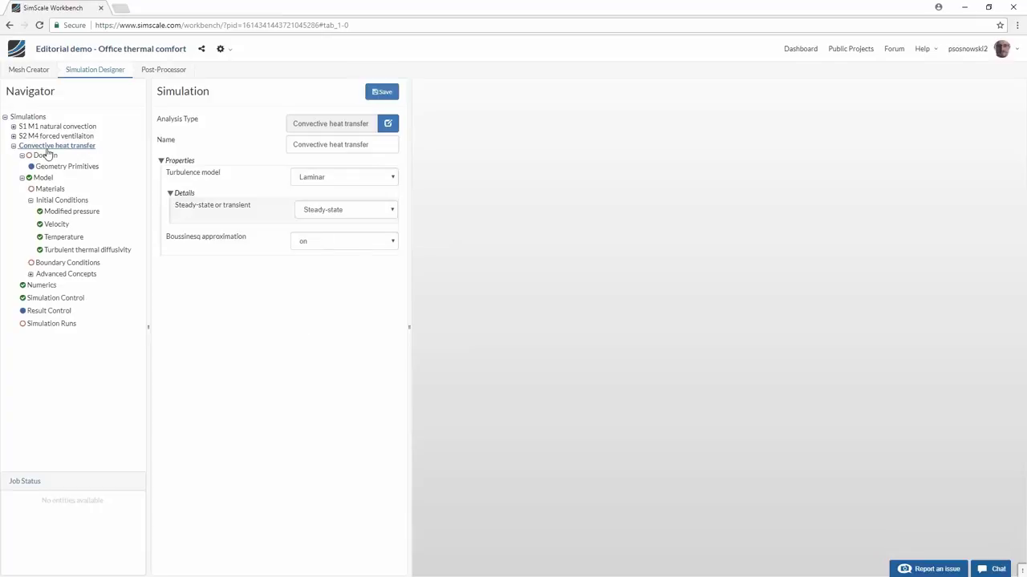
# Set turbulence to k-omega SST, turn Boussinesq approximation off, and save, confirming the reset
pyautogui.click(318, 181)
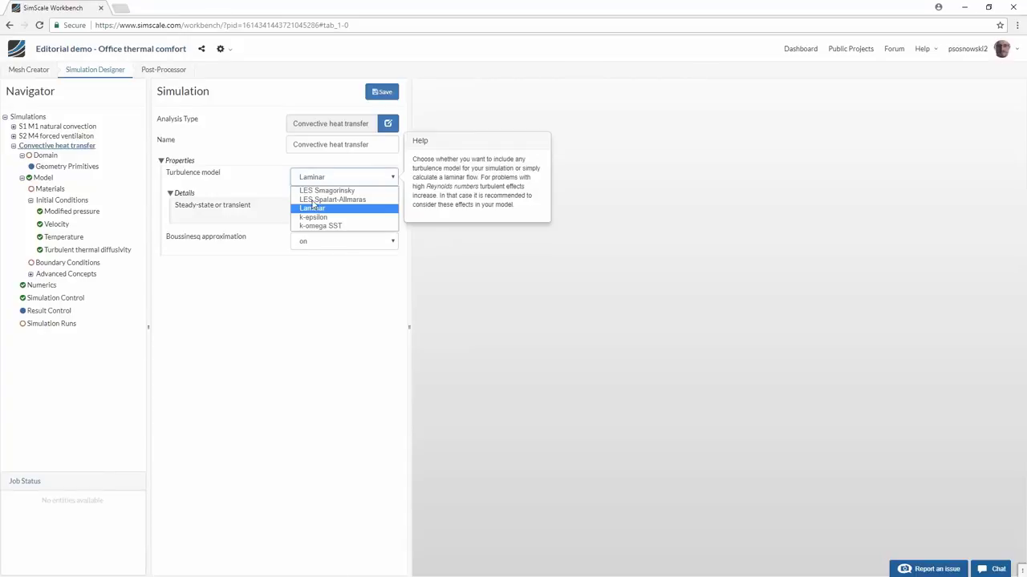
pyautogui.click(321, 225)
pyautogui.click(314, 243)
pyautogui.click(311, 263)
pyautogui.click(381, 93)
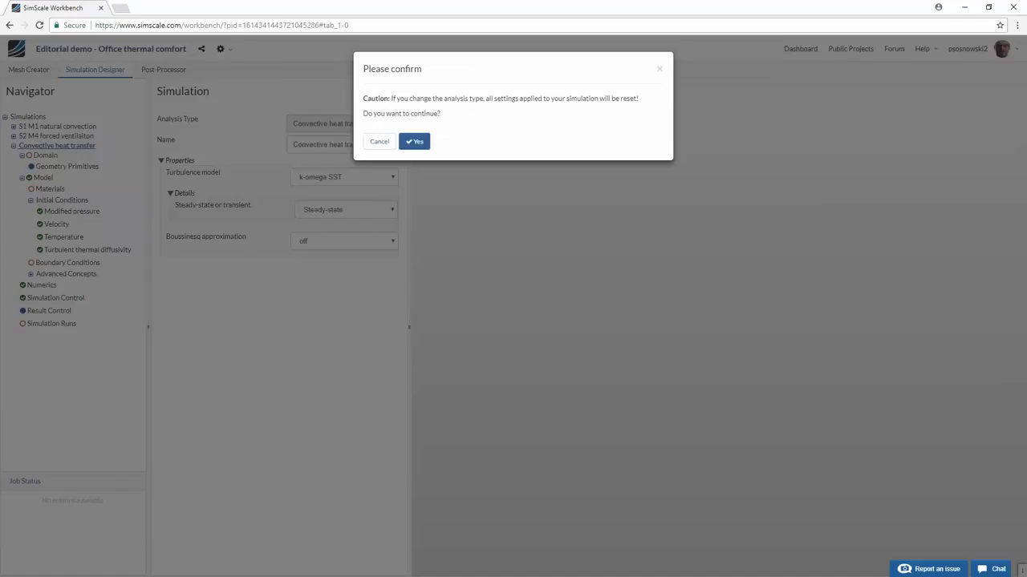
pyautogui.click(422, 144)
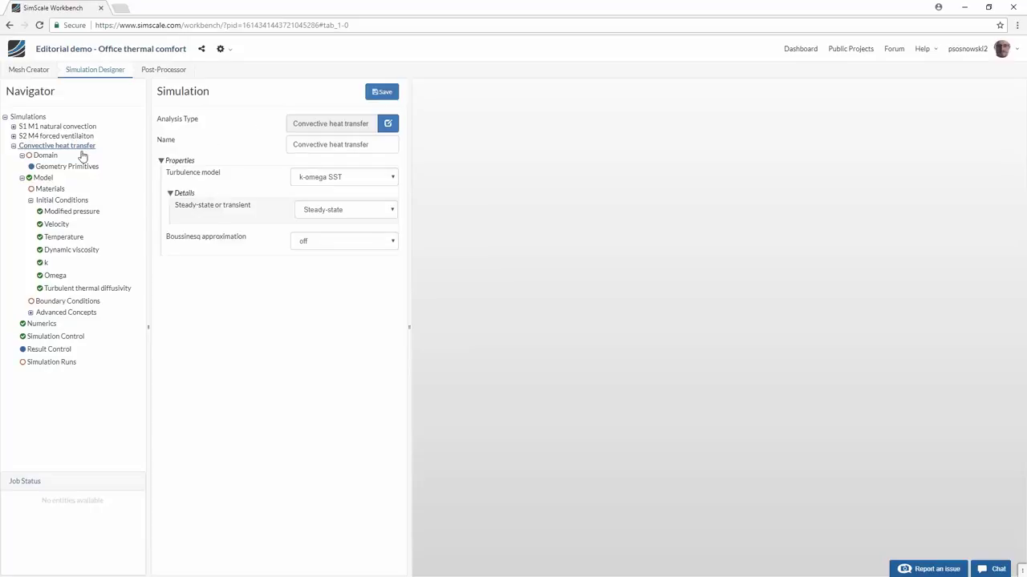
pyautogui.moveTo(40, 92); pyautogui.dragTo(67, 96)
# Assign the M4 G3 mesh as the simulation domain and save
pyautogui.click(67, 96)
pyautogui.click(47, 164)
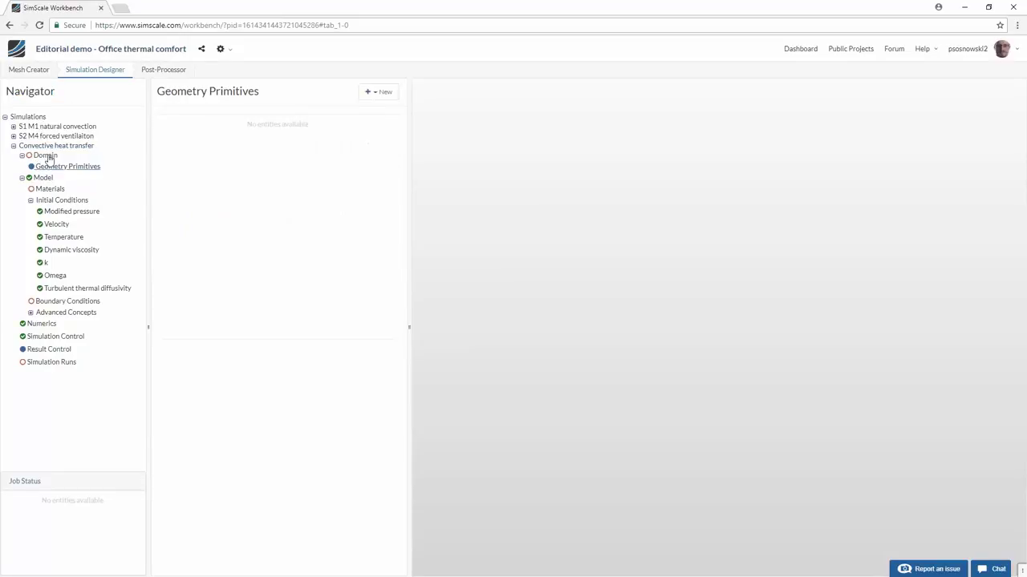
pyautogui.click(48, 156)
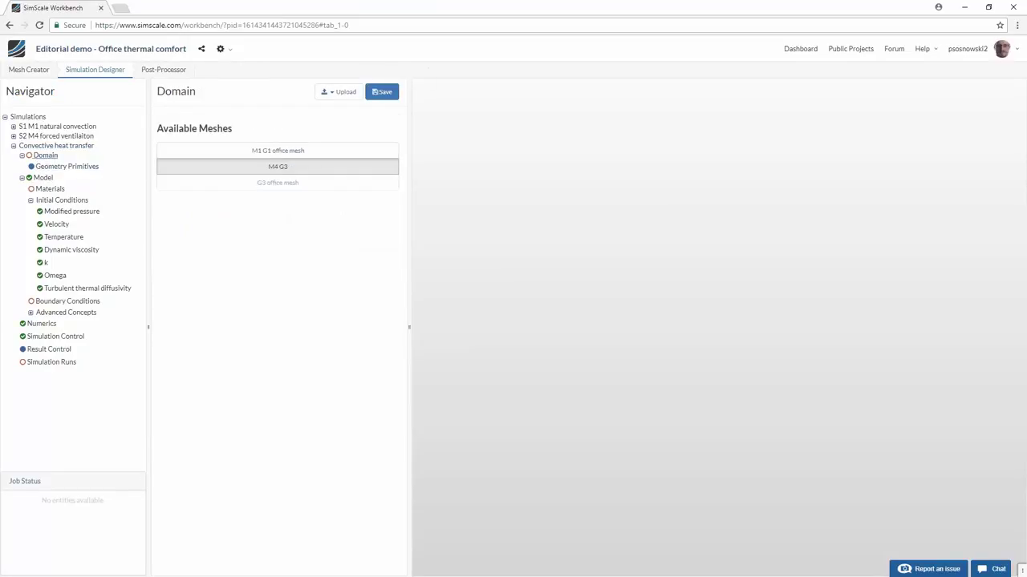
pyautogui.click(382, 91)
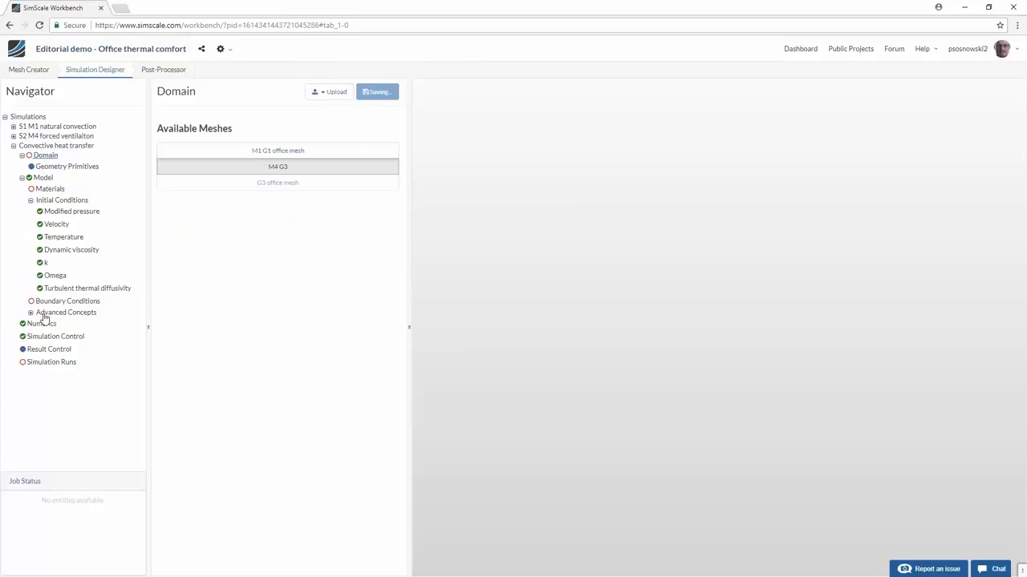
# Set the gravity z component to -9.81 m/s² in the Model settings
pyautogui.click(44, 204)
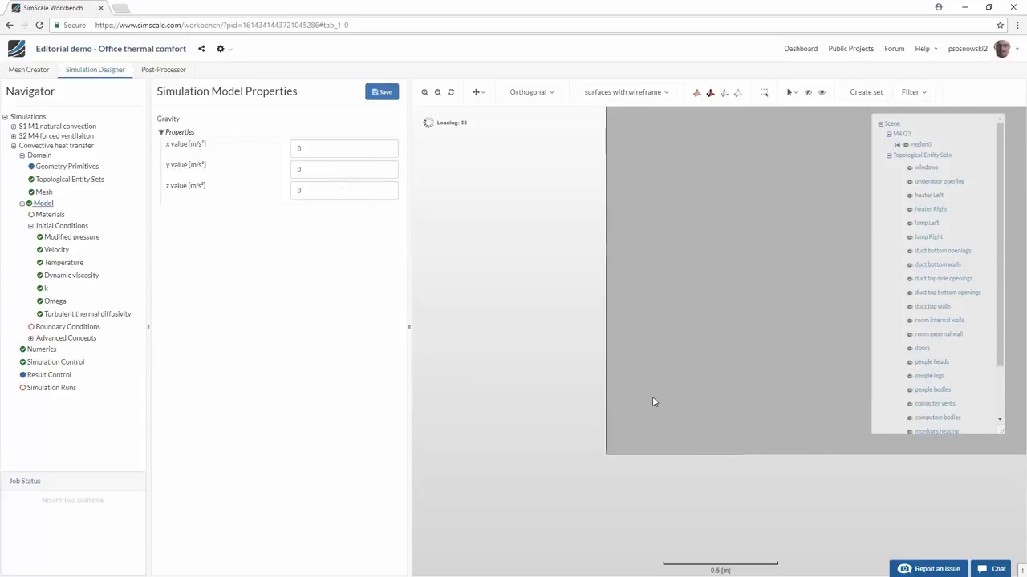
pyautogui.moveTo(652, 396); pyautogui.dragTo(514, 330)
pyautogui.doubleClick(299, 190)
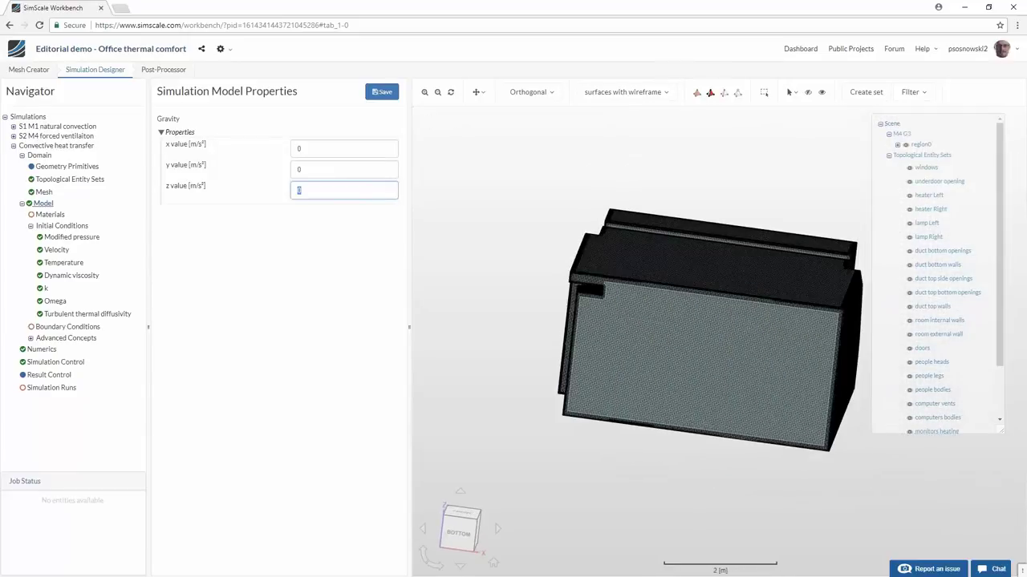
pyautogui.press('Return')
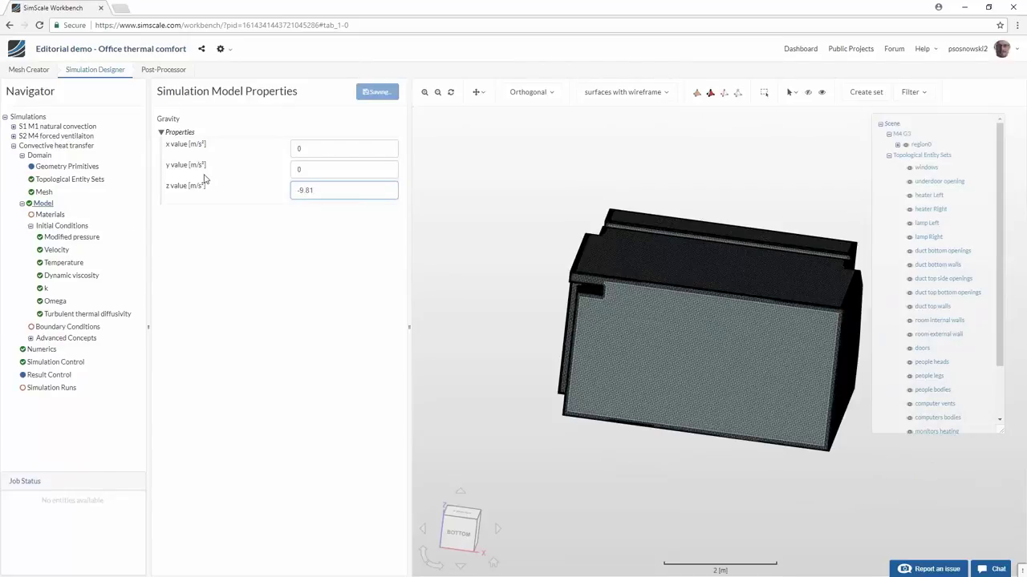
pyautogui.click(33, 215)
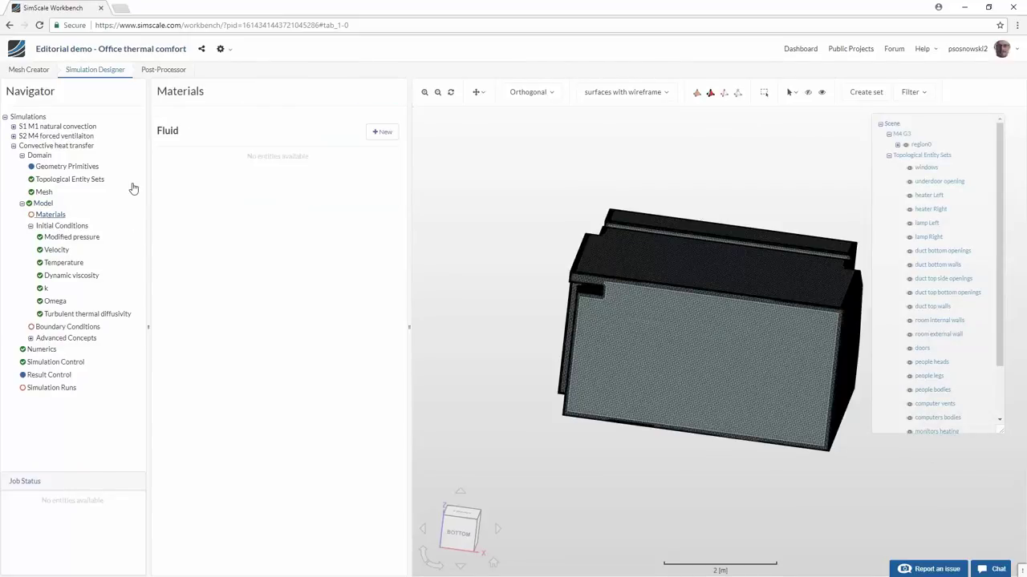
# Import Air from the material library as a new fluid material and assign it to region0
pyautogui.click(382, 131)
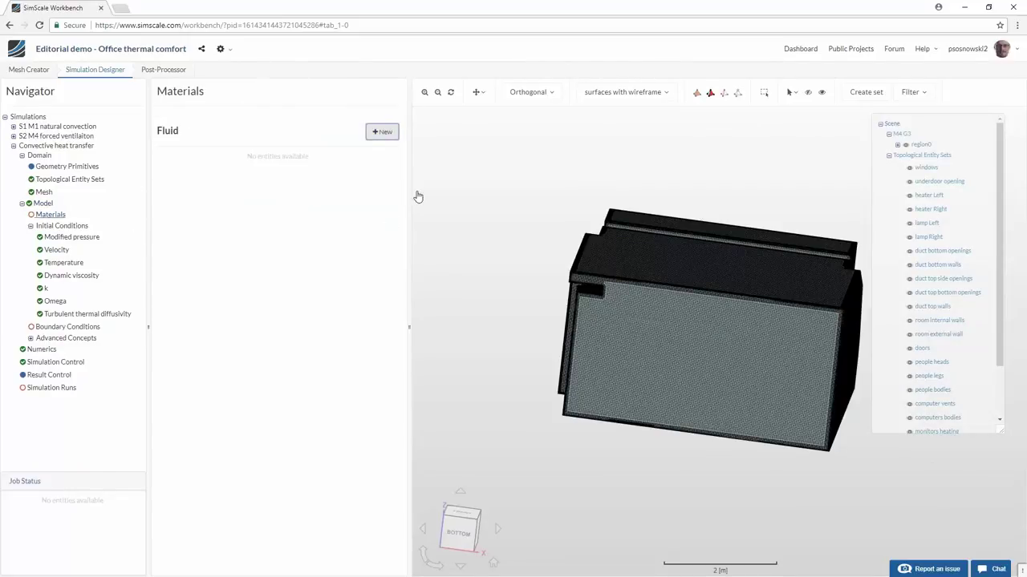
pyautogui.click(313, 91)
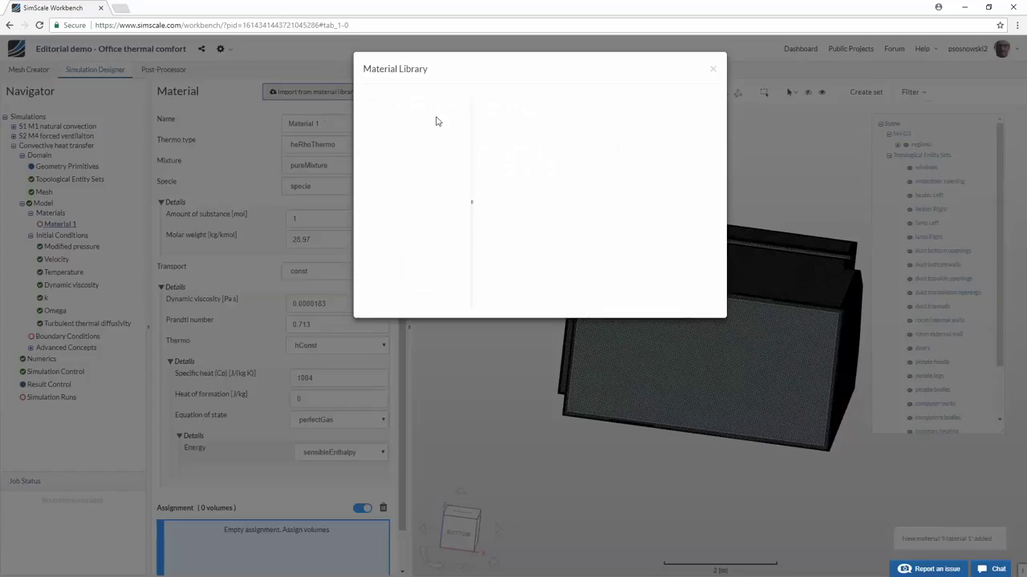
pyautogui.scroll(-3, 513, 265)
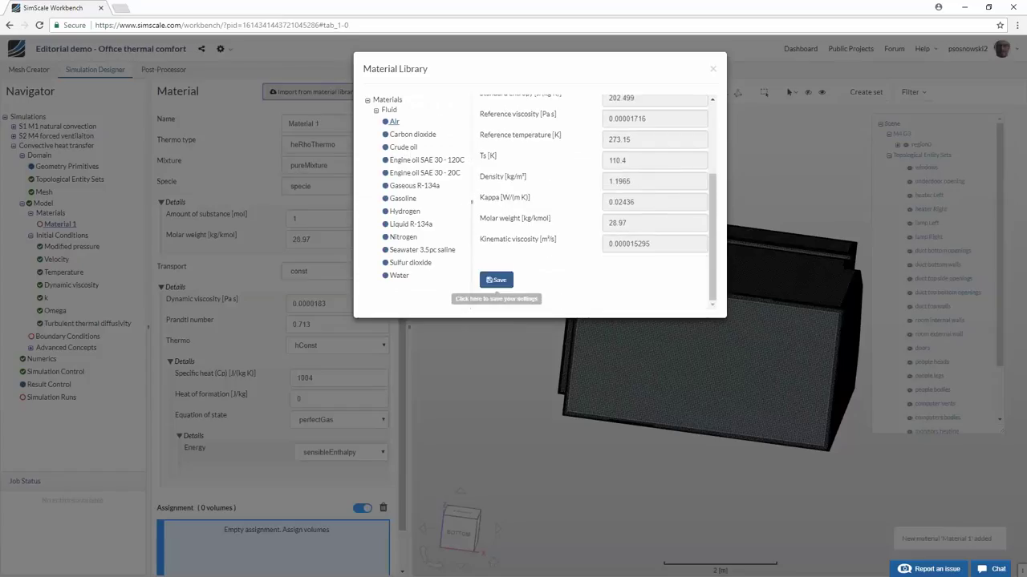
pyautogui.click(497, 280)
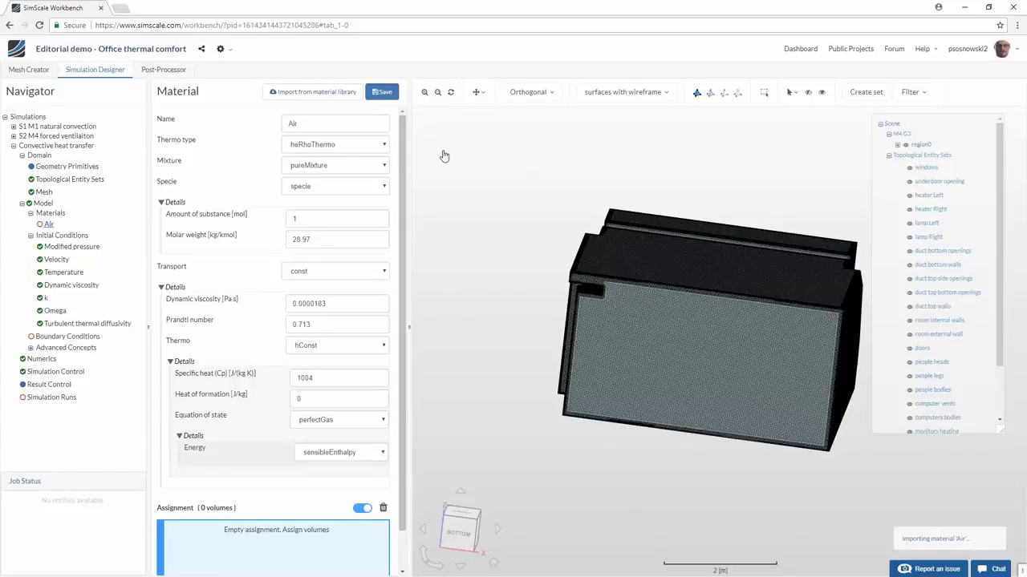
pyautogui.click(581, 335)
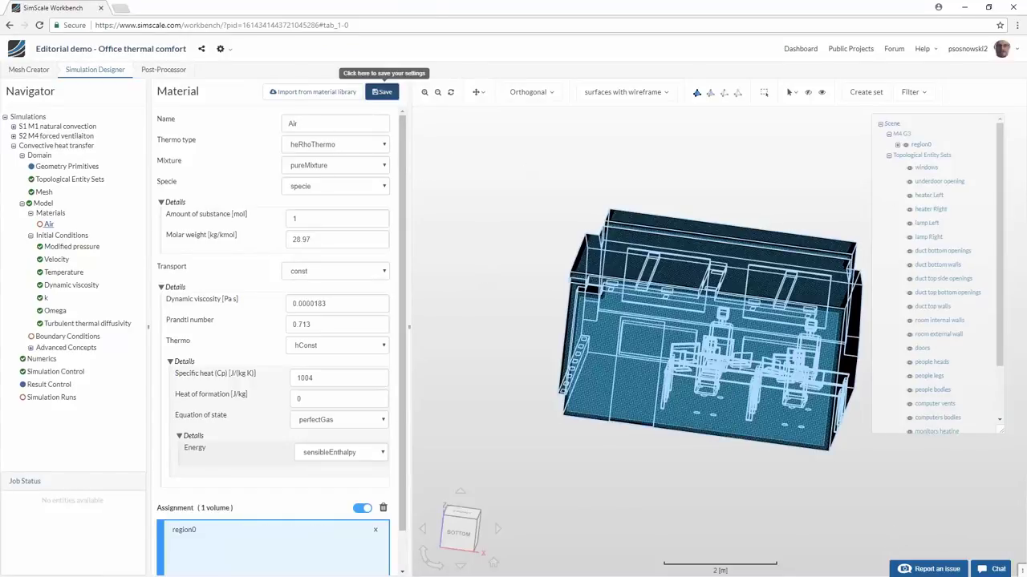
pyautogui.click(381, 91)
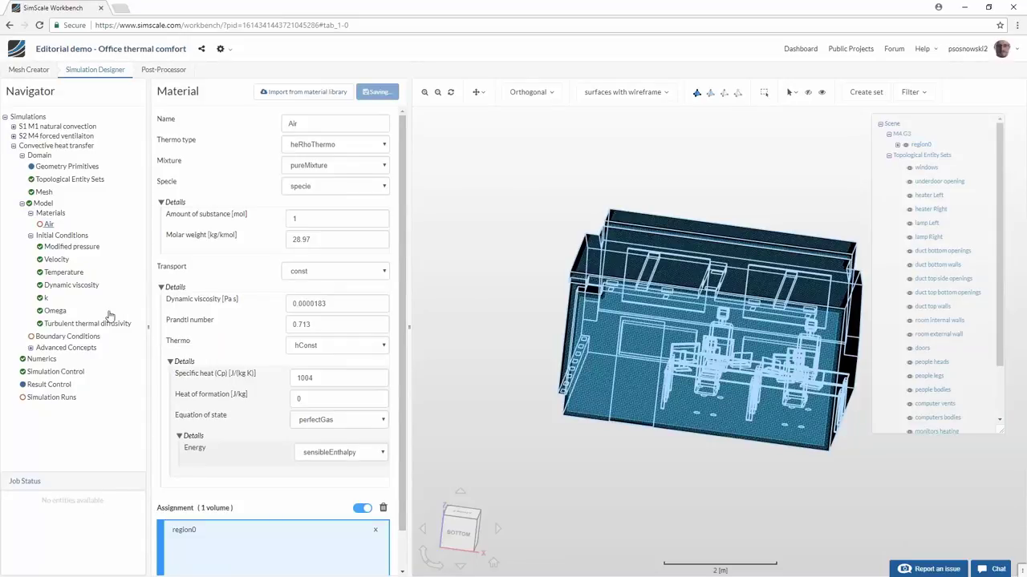
# Create a new velocity inlet boundary condition named inlet
pyautogui.click(42, 337)
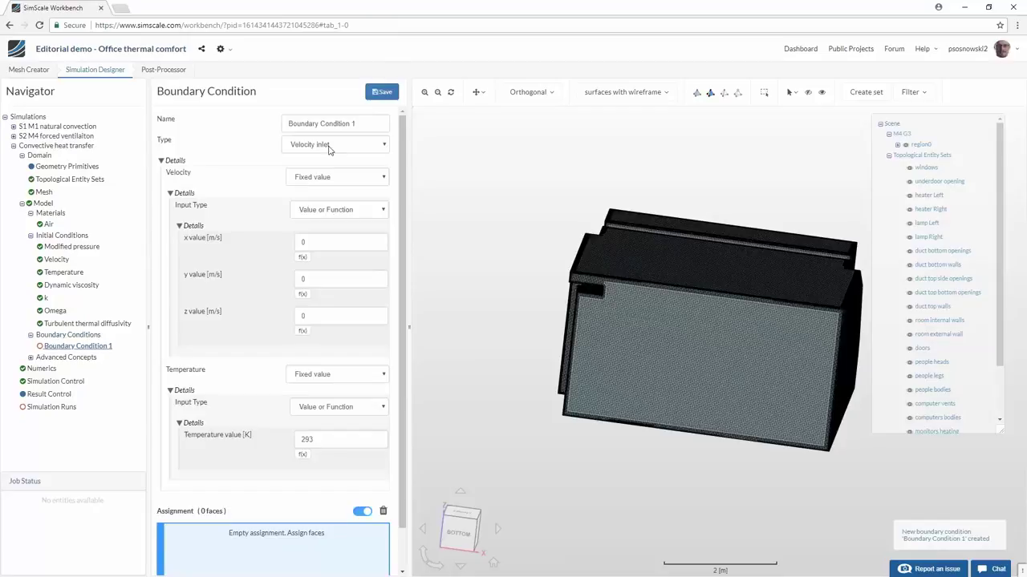
pyautogui.tripleClick(333, 123)
pyautogui.write('inlet')
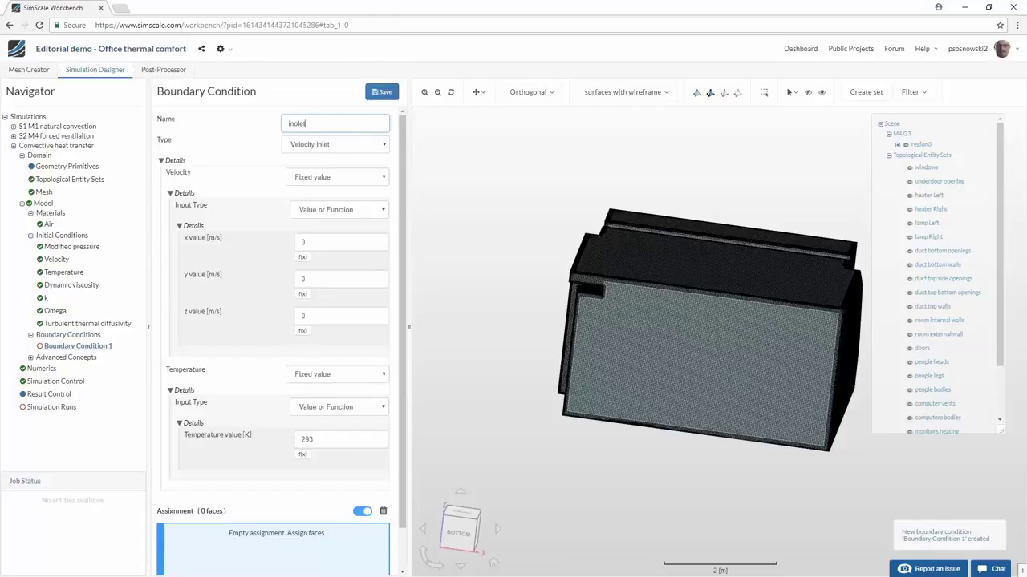
pyautogui.hotkey('ctrl', '+')
pyautogui.click(335, 155)
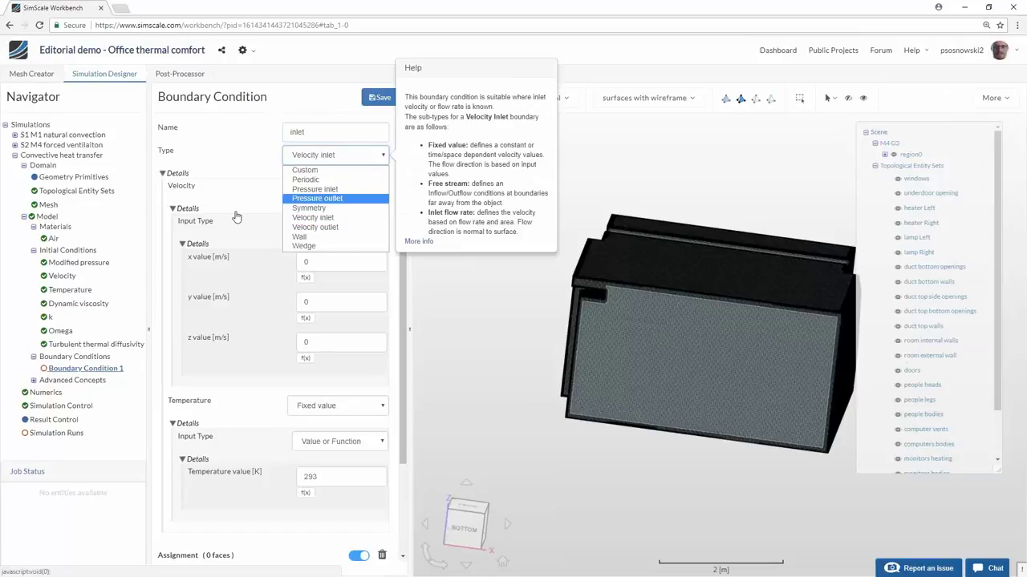
pyautogui.press('Escape')
pyautogui.hotkey('ctrl', '+')
pyautogui.hotkey('ctrl', '-')
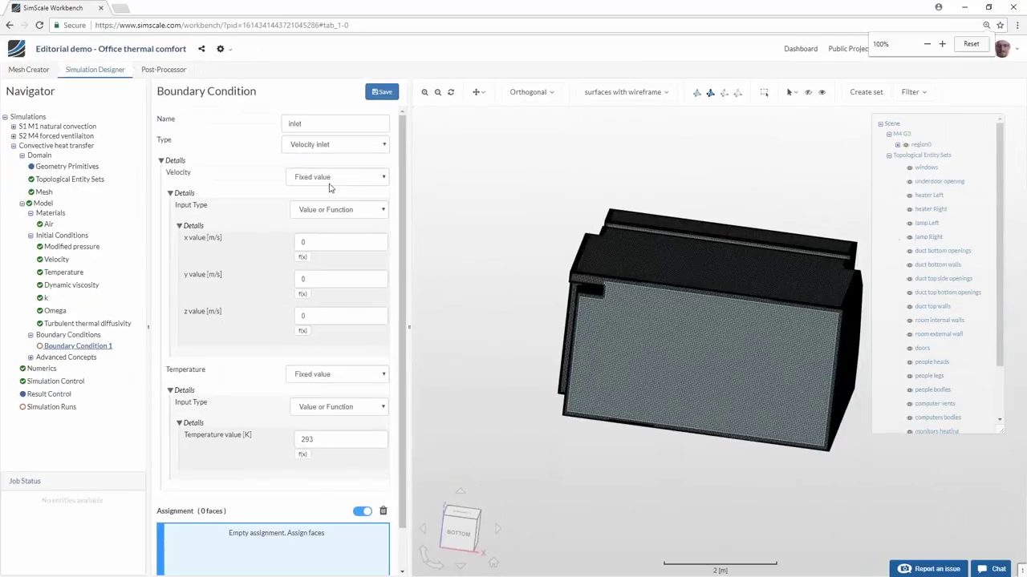
# Give the inlet a volumetric flow rate of 0.01 m³/s at 293 K and save it
pyautogui.click(329, 180)
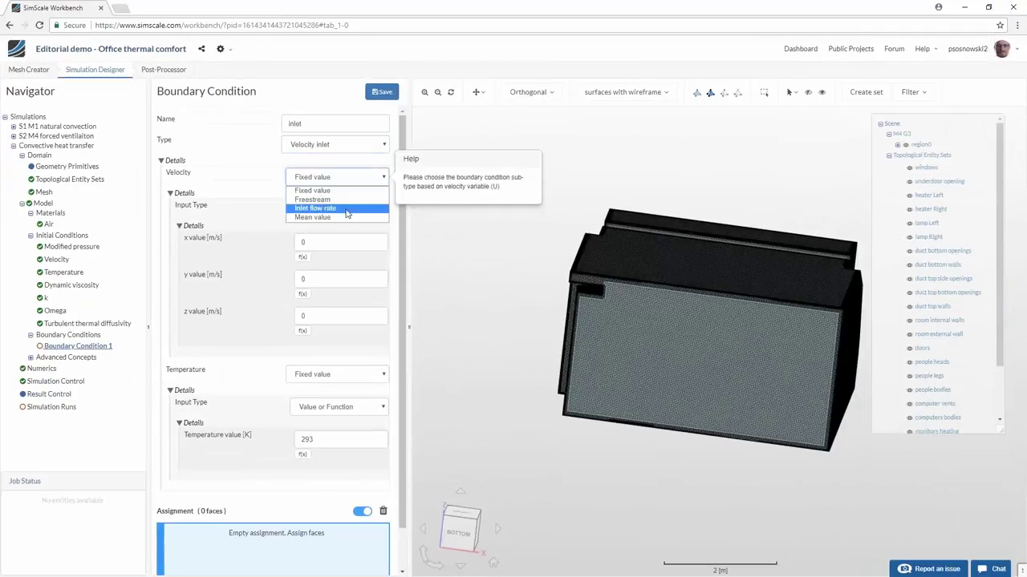
pyautogui.click(346, 208)
pyautogui.click(343, 210)
pyautogui.click(325, 234)
pyautogui.click(348, 247)
pyautogui.write('.01')
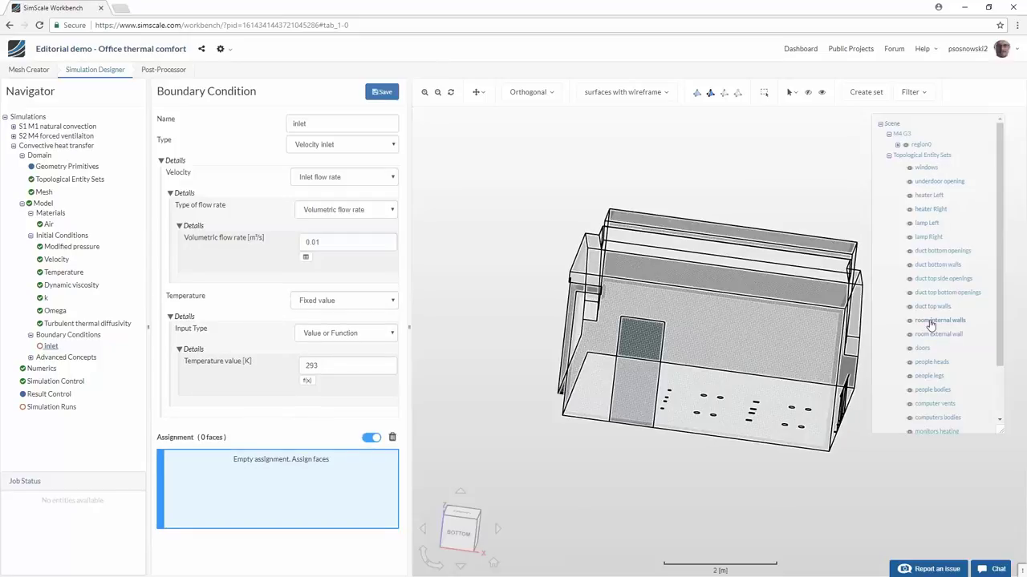
pyautogui.click(930, 293)
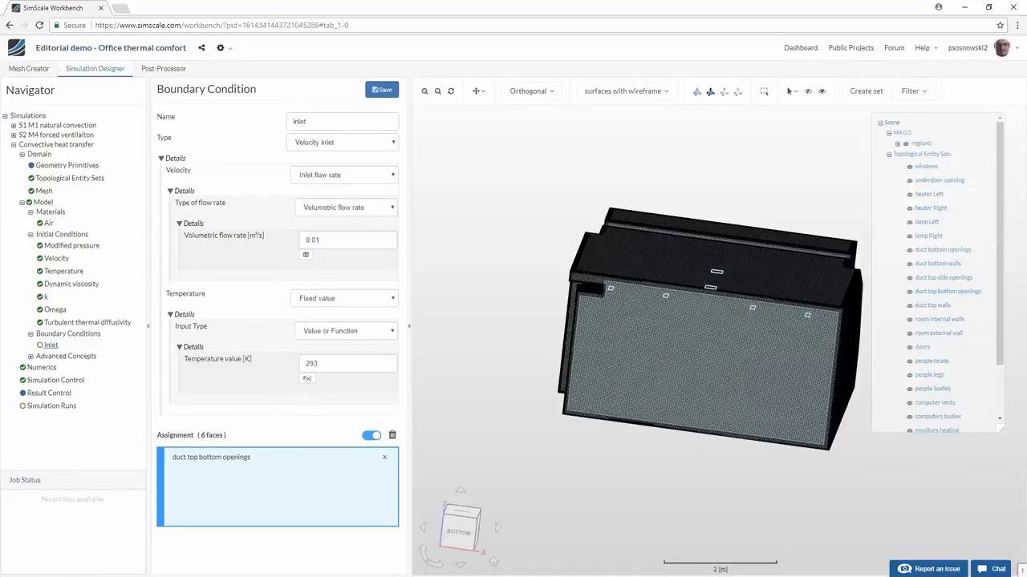
pyautogui.click(381, 91)
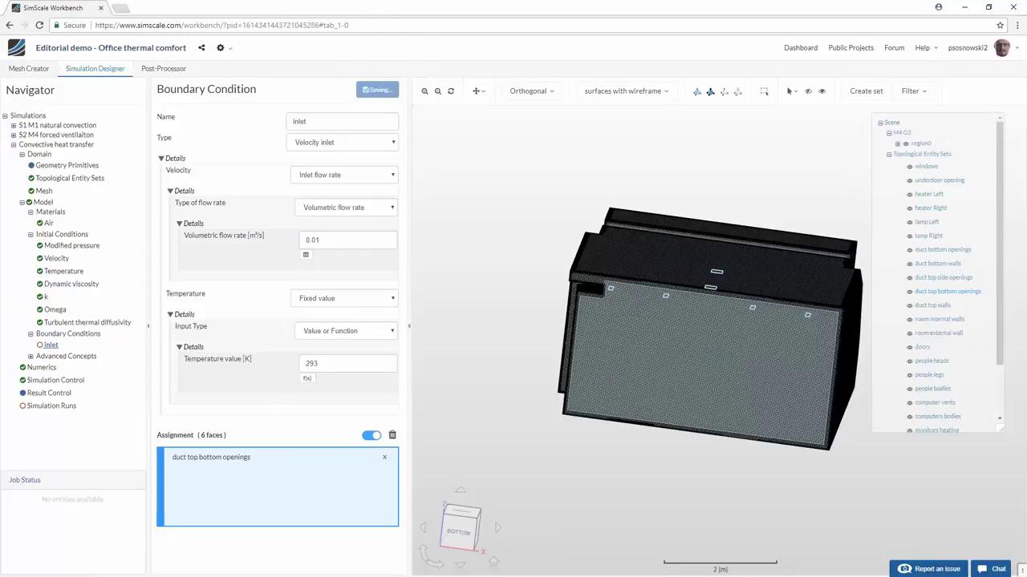
pyautogui.click(328, 363)
pyautogui.click(71, 333)
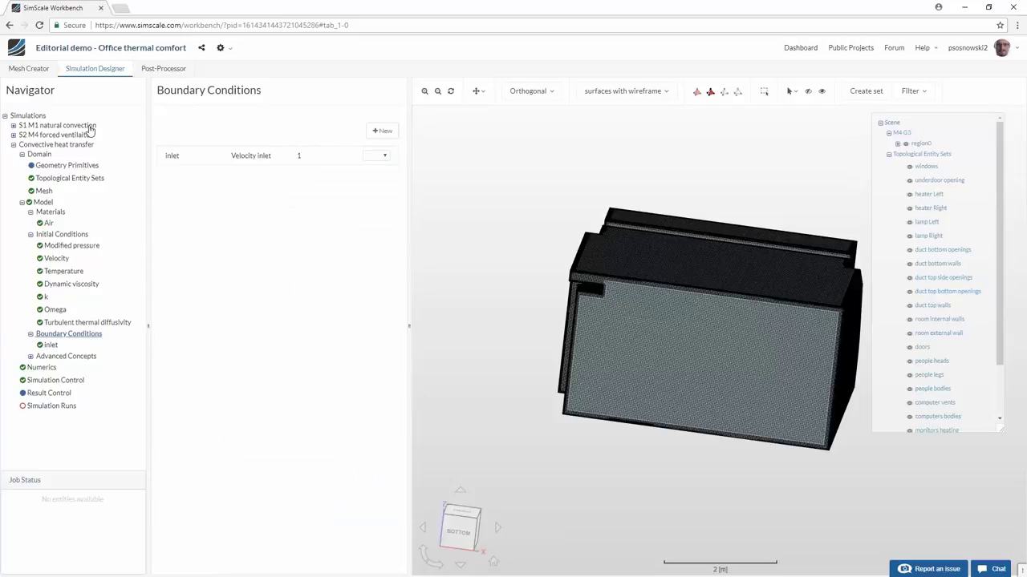
# Open the S2 M4 forced ventilation simulation from the Navigator
pyautogui.click(13, 144)
pyautogui.click(13, 126)
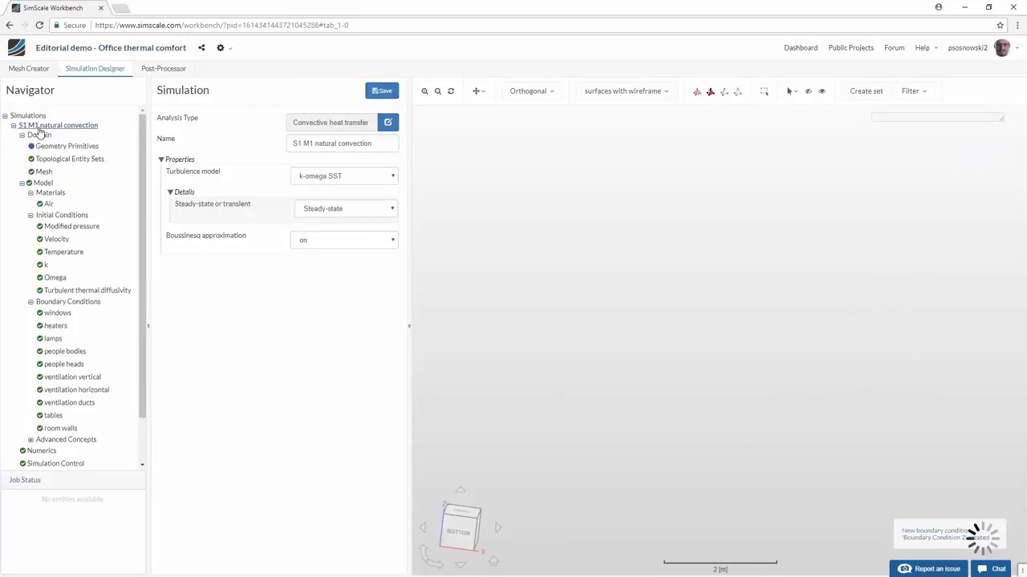
pyautogui.click(37, 135)
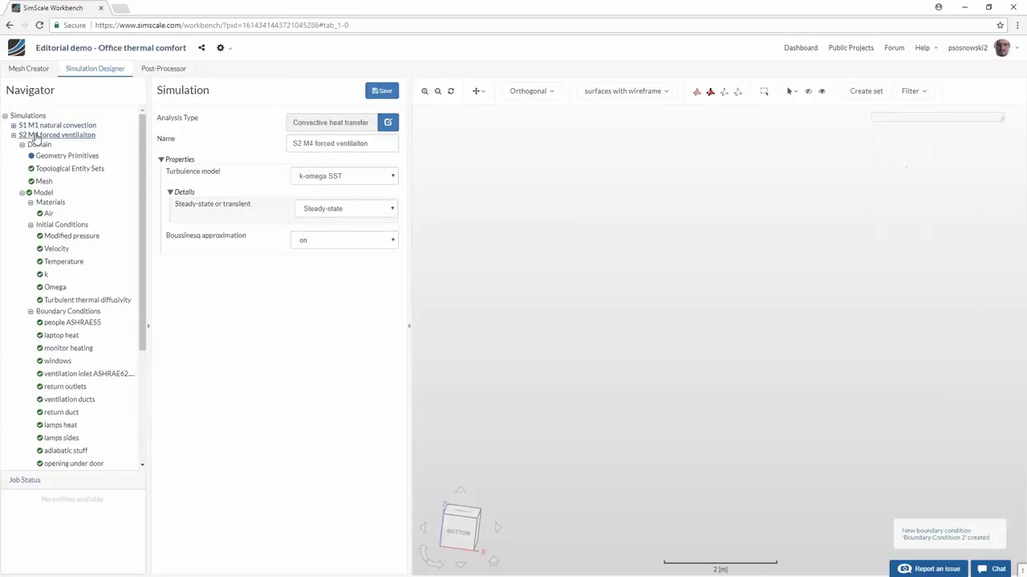
pyautogui.scroll(-5, 89, 281)
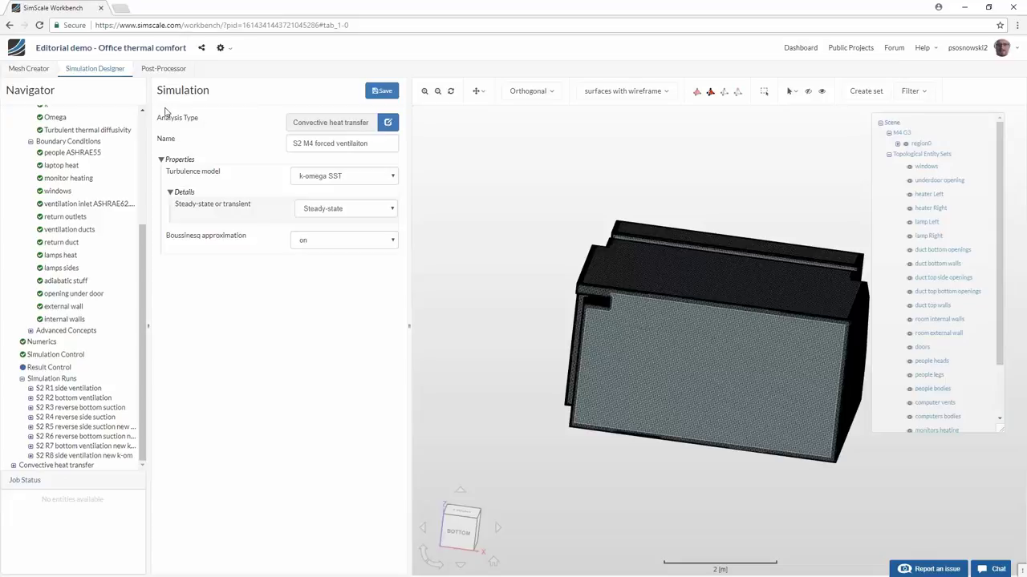
# Glance at the S2 M4 post-processed results, then expand the S2 R8 side ventilation new k-om run
pyautogui.click(163, 70)
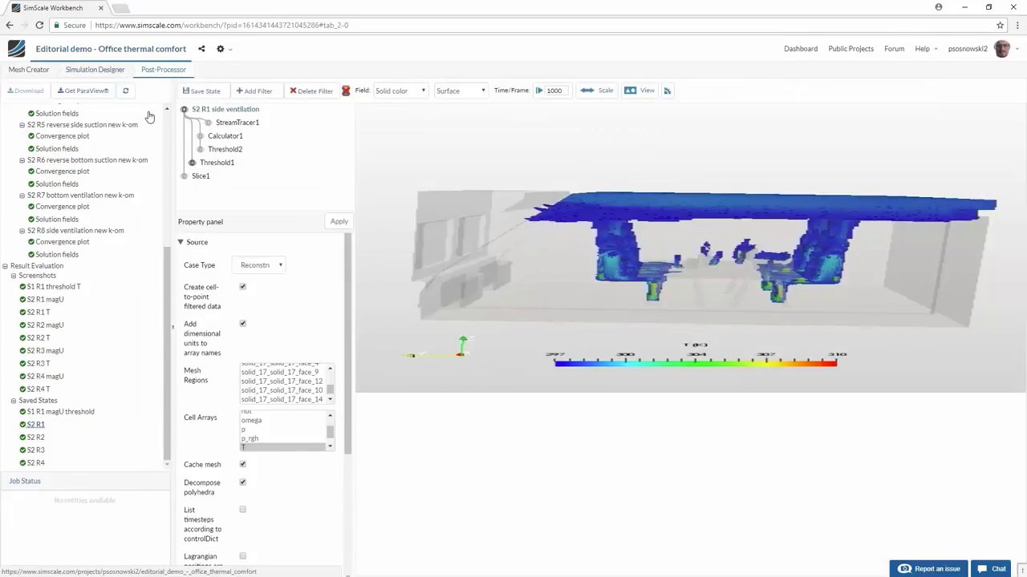
pyautogui.scroll(3, 68, 281)
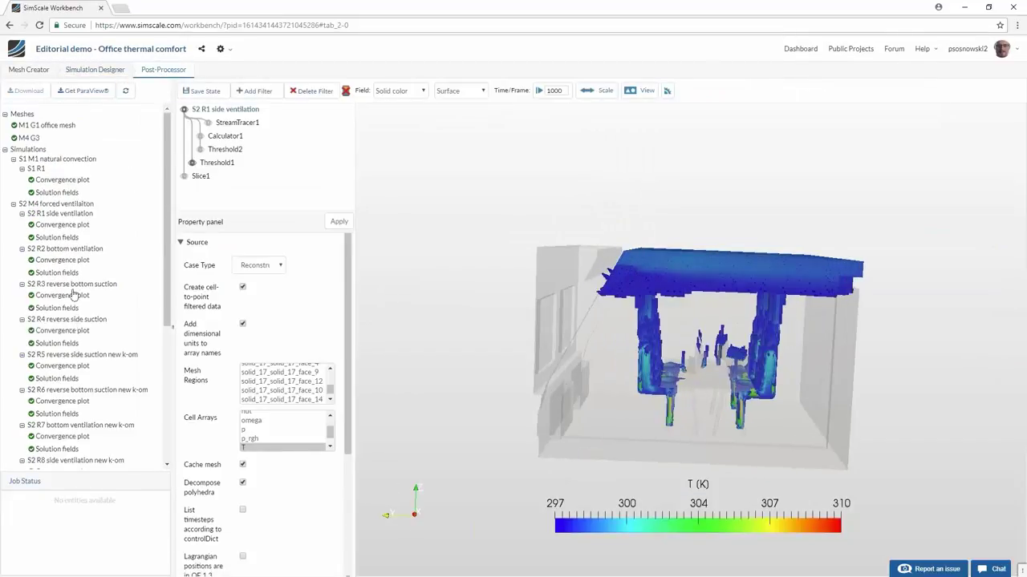
pyautogui.scroll(-5, 80, 297)
pyautogui.scroll(5, 90, 298)
pyautogui.click(107, 72)
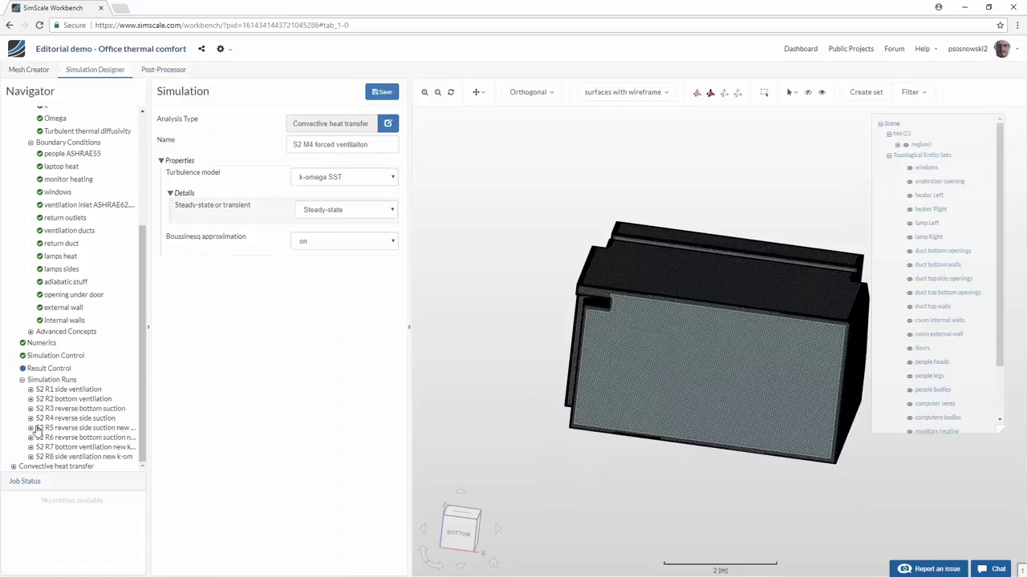
pyautogui.click(31, 457)
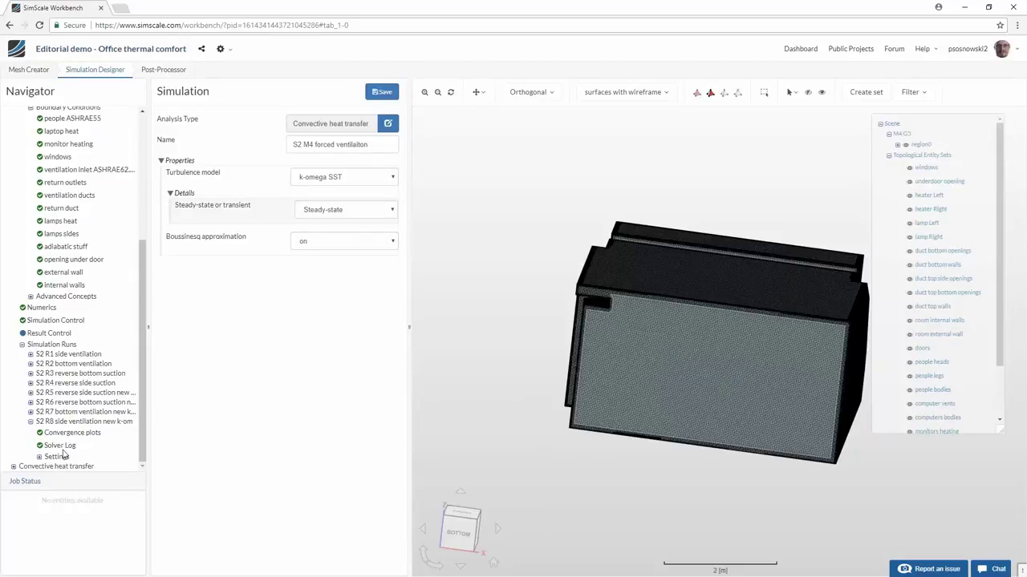
# View the S2 R8 residual convergence plot, then switch to run S1 R1's residuals below 1E-3
pyautogui.click(63, 447)
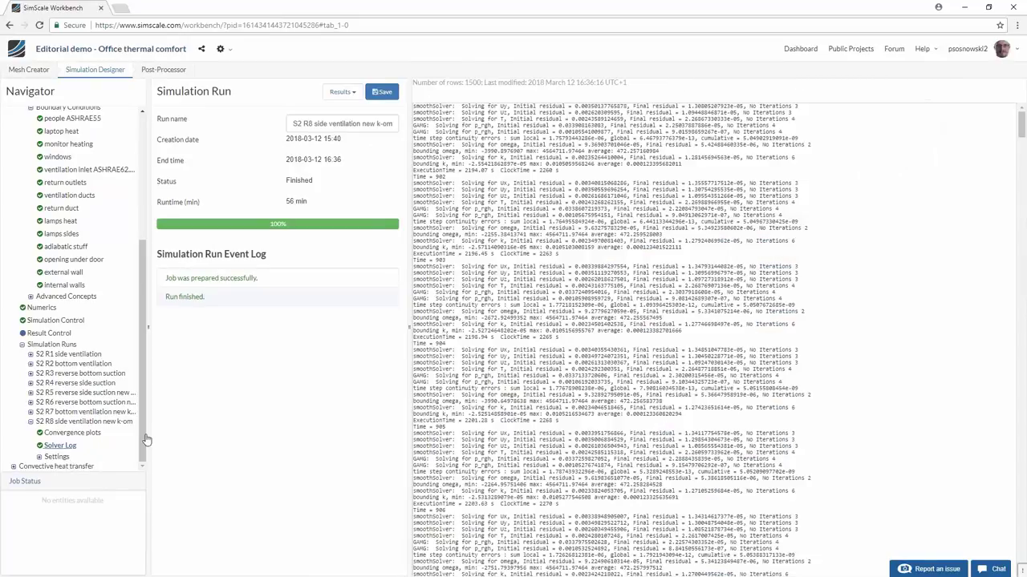
pyautogui.click(72, 433)
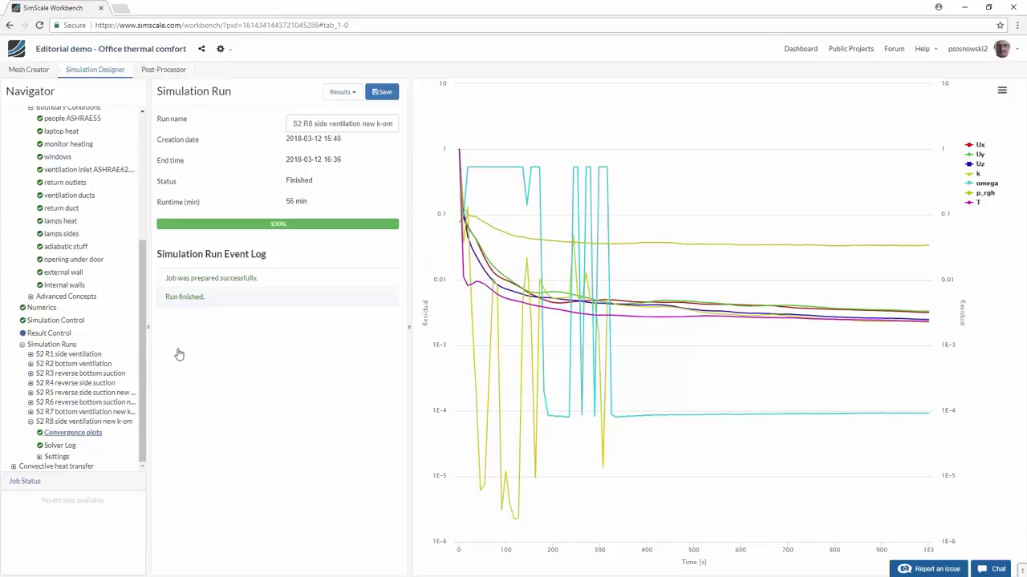
pyautogui.scroll(10, 49, 270)
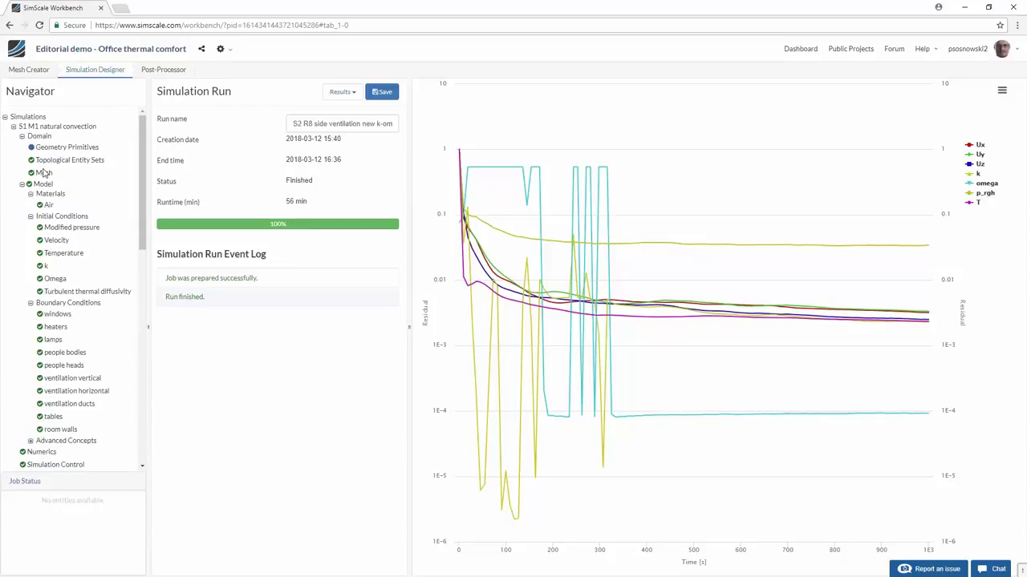
pyautogui.scroll(-2, 20, 230)
pyautogui.scroll(-2, 49, 449)
pyautogui.click(44, 445)
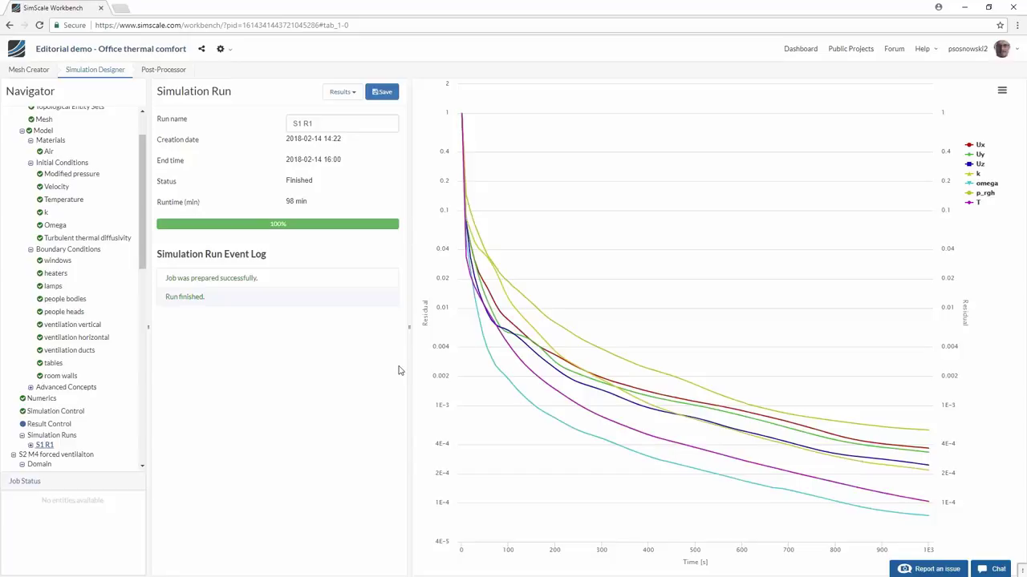
pyautogui.moveTo(908, 444)
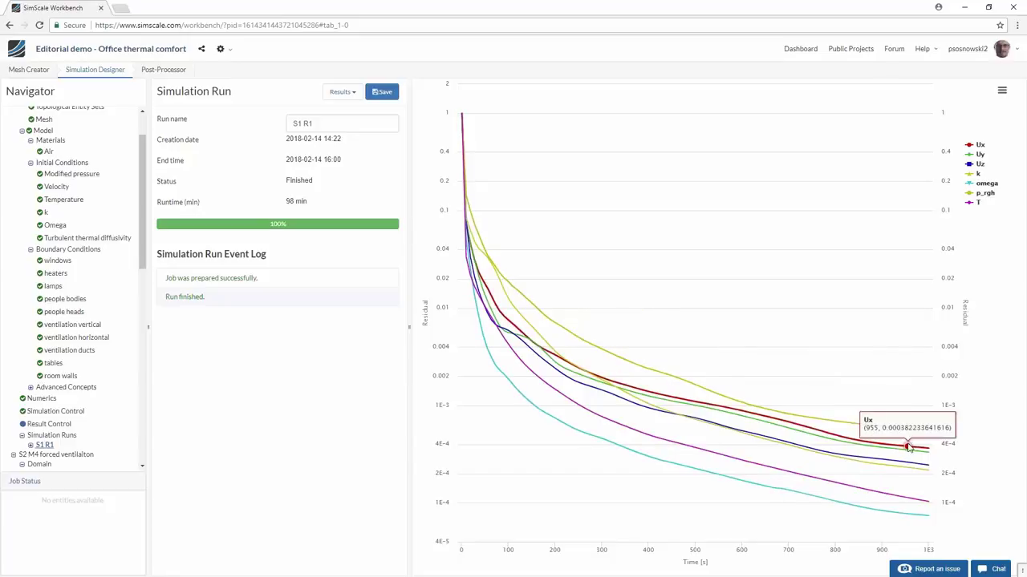
pyautogui.moveTo(785, 416)
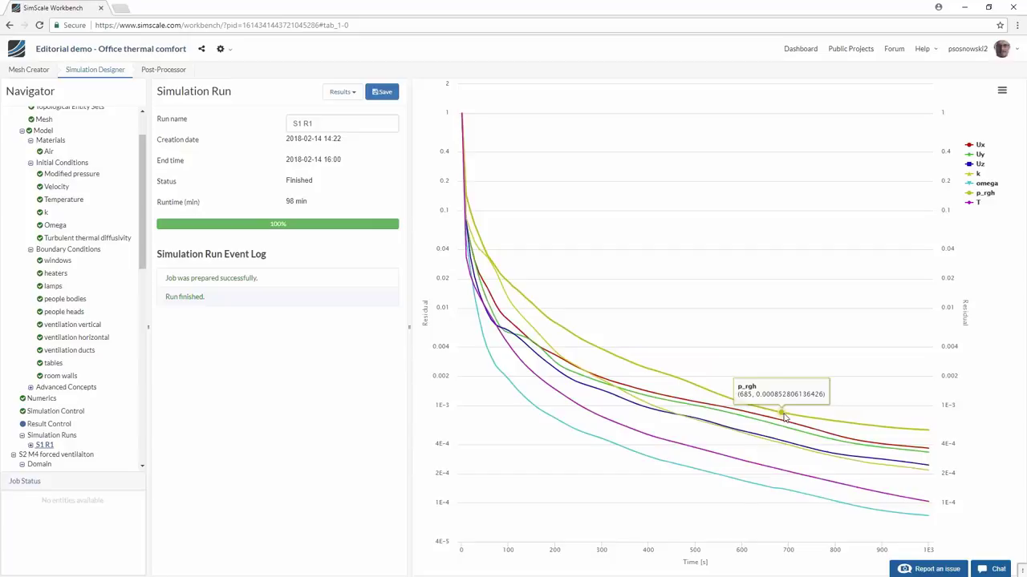
# Open the S2 R1 temperature threshold result and rotate it to an oblique view
pyautogui.click(160, 70)
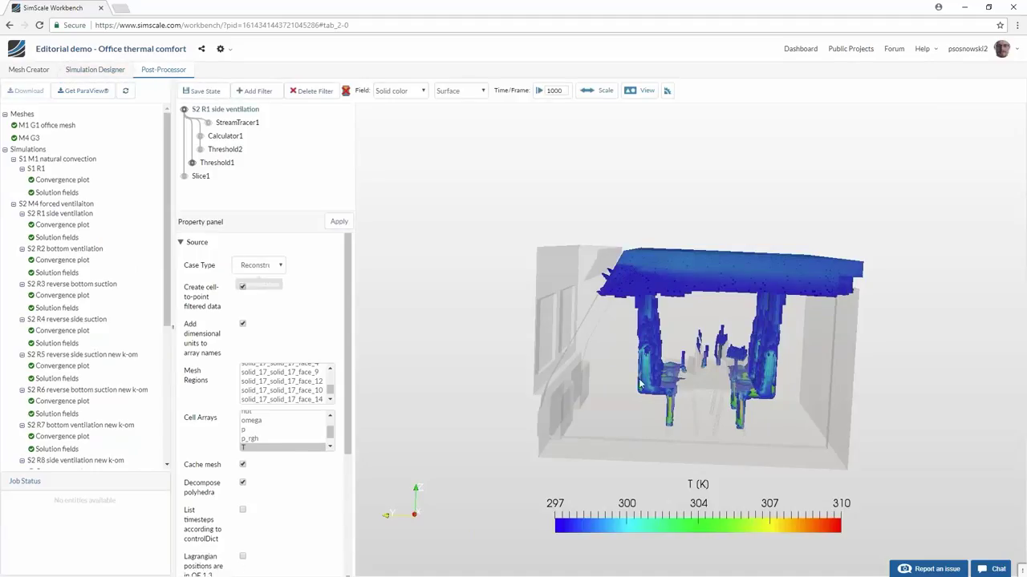
pyautogui.scroll(-3, 64, 223)
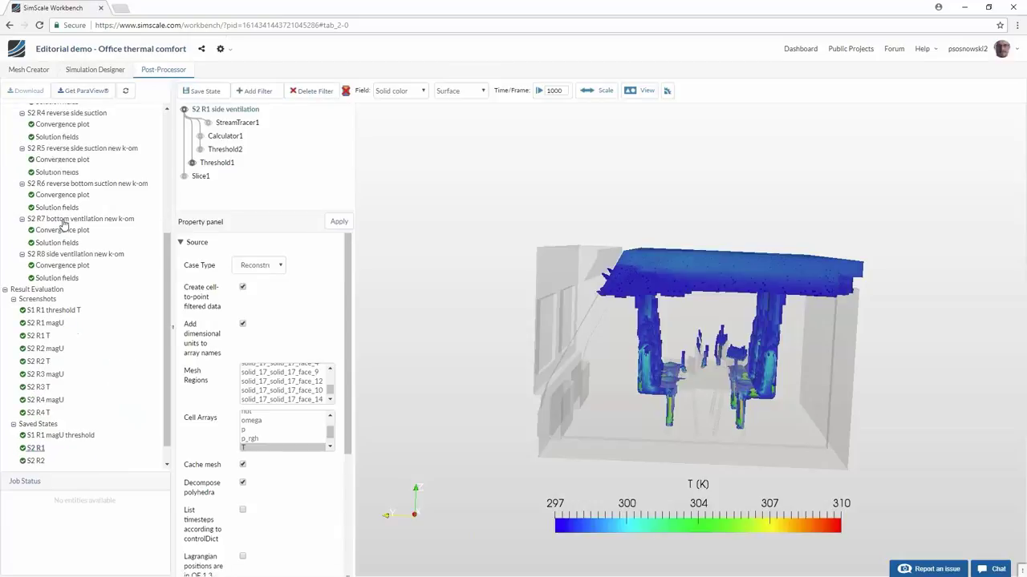
pyautogui.scroll(3, 99, 272)
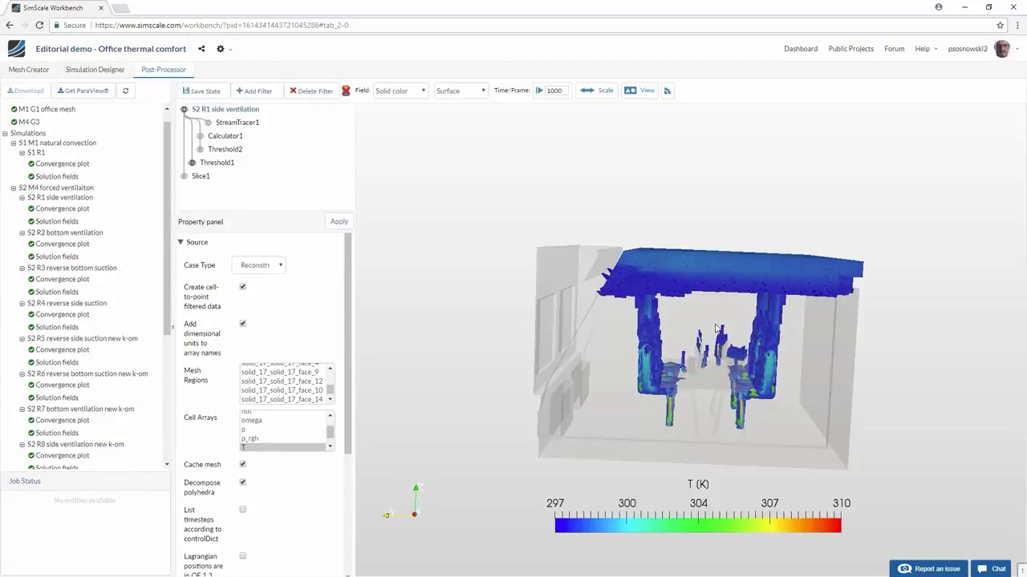
pyautogui.moveTo(630, 286); pyautogui.dragTo(346, 238)
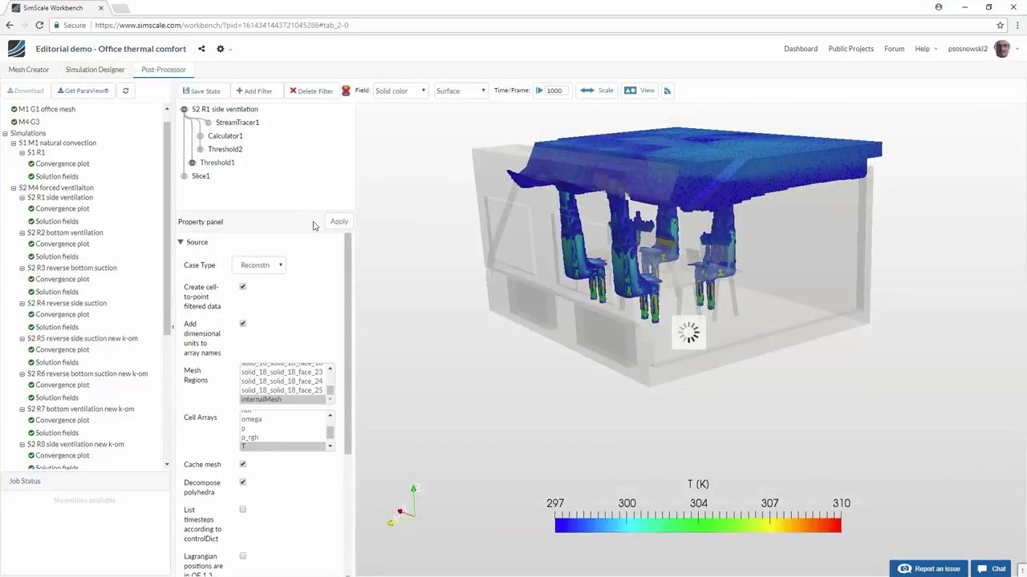
# Inspect Threshold1's 297–310 K range and orbit the model to top and underside views
pyautogui.click(274, 287)
pyautogui.click(316, 291)
pyautogui.moveTo(316, 291); pyautogui.dragTo(304, 293)
pyautogui.click(304, 293)
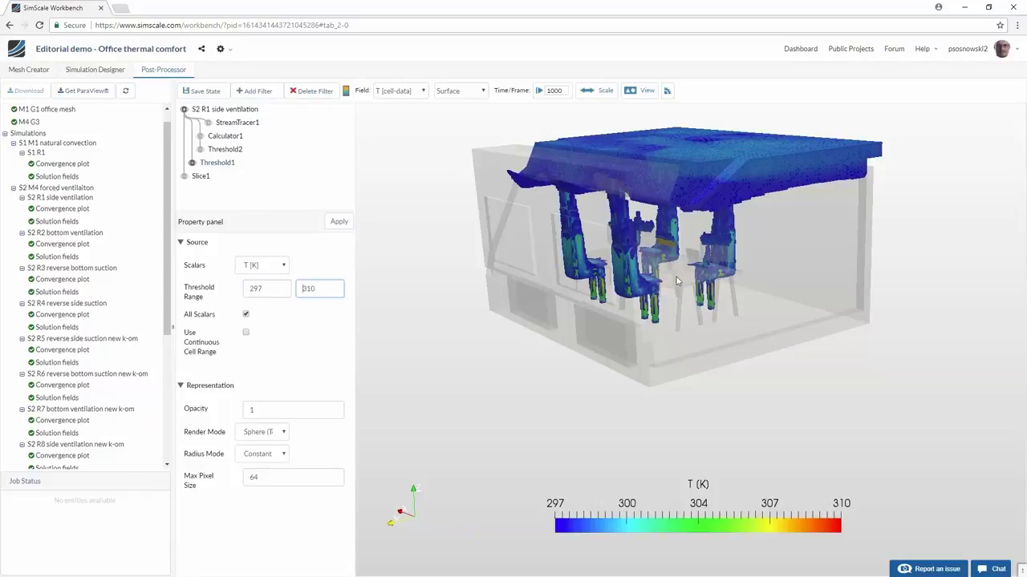
pyautogui.moveTo(680, 280); pyautogui.dragTo(666, 384)
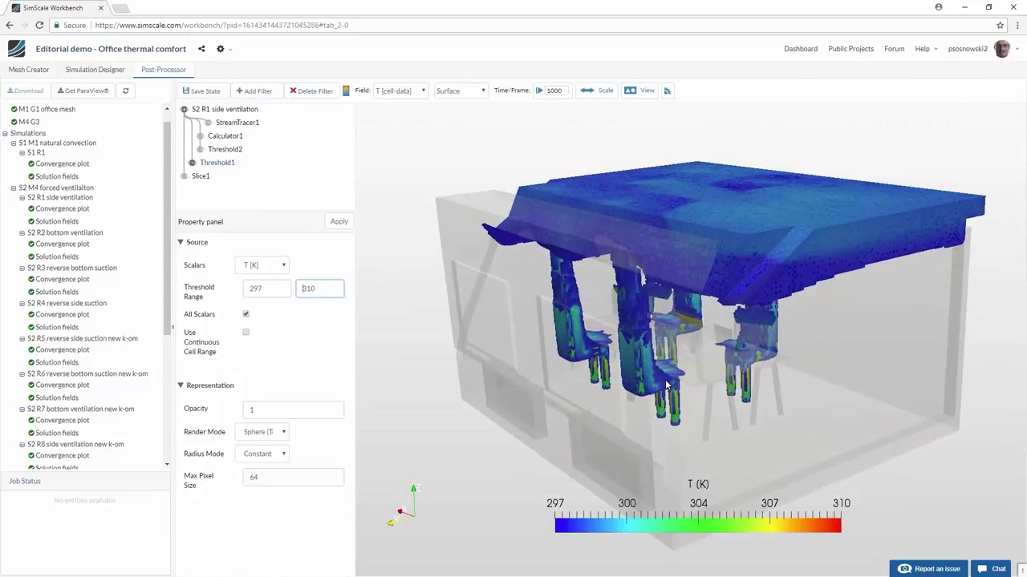
pyautogui.scroll(5, 744, 342)
pyautogui.moveTo(745, 342); pyautogui.dragTo(676, 235)
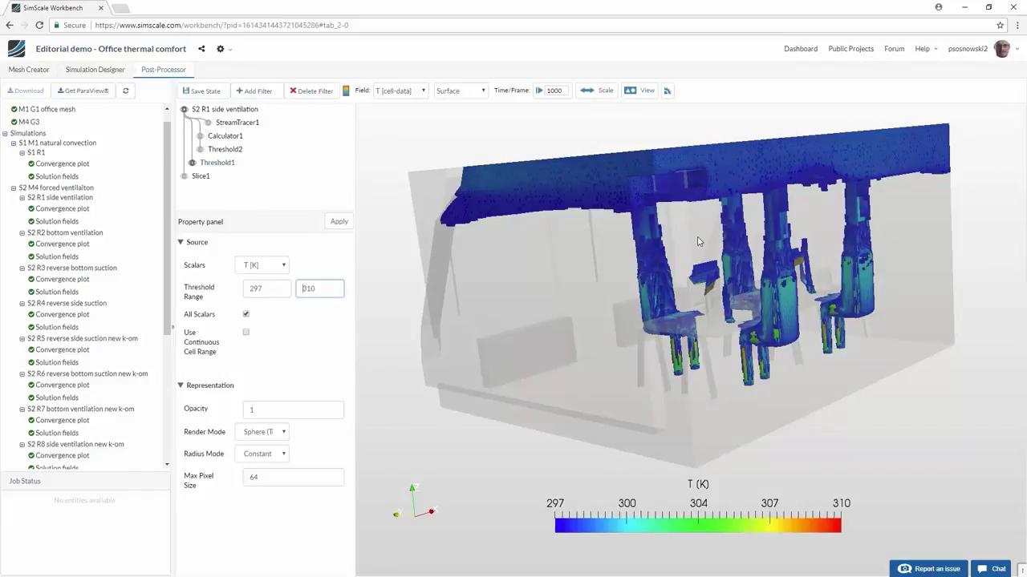
pyautogui.moveTo(724, 185); pyautogui.dragTo(751, 201)
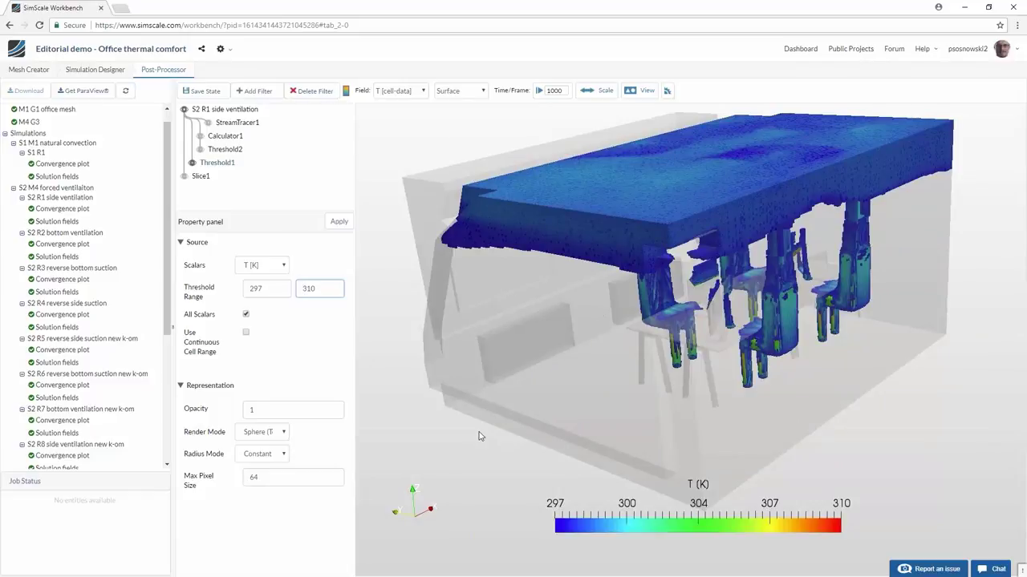
pyautogui.scroll(-1, 80, 280)
pyautogui.scroll(-5, 80, 281)
# Browse the screenshots from S1 R1 threshold T through S2 R4 T, then load the S2 R2 saved state
pyautogui.click(48, 288)
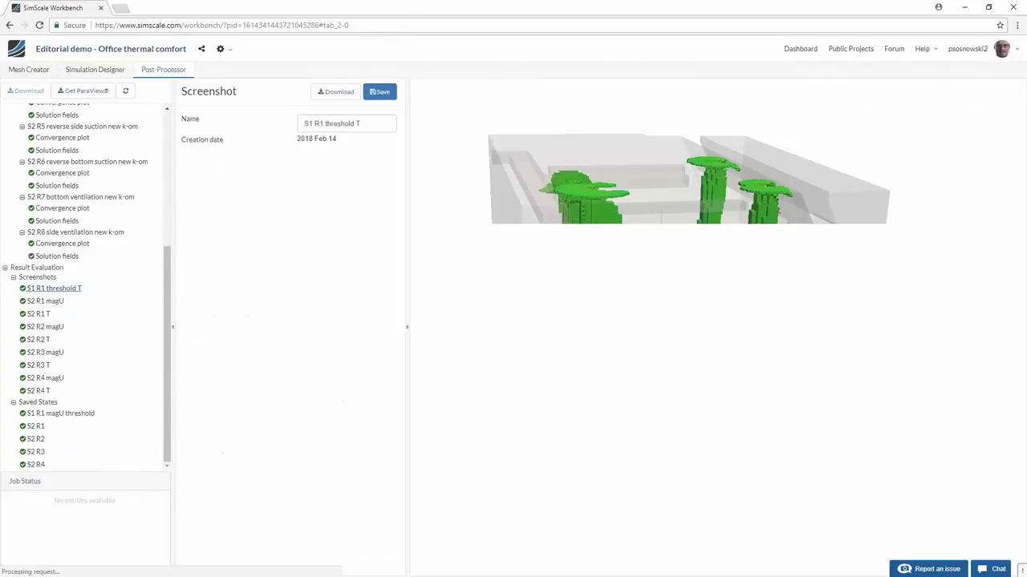
pyautogui.click(45, 301)
pyautogui.click(44, 314)
pyautogui.click(41, 326)
pyautogui.click(38, 340)
pyautogui.click(38, 352)
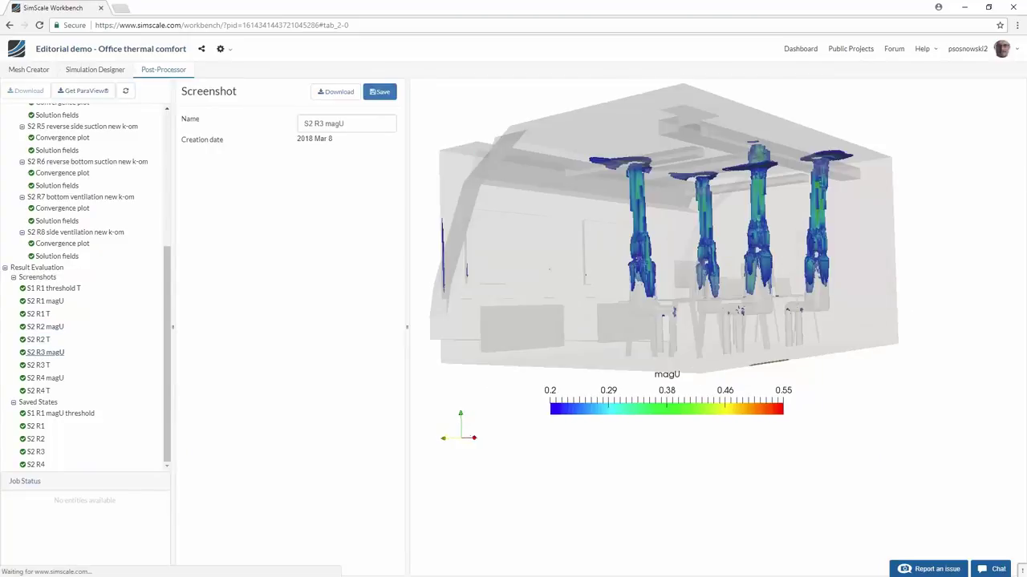
pyautogui.click(40, 365)
pyautogui.click(41, 379)
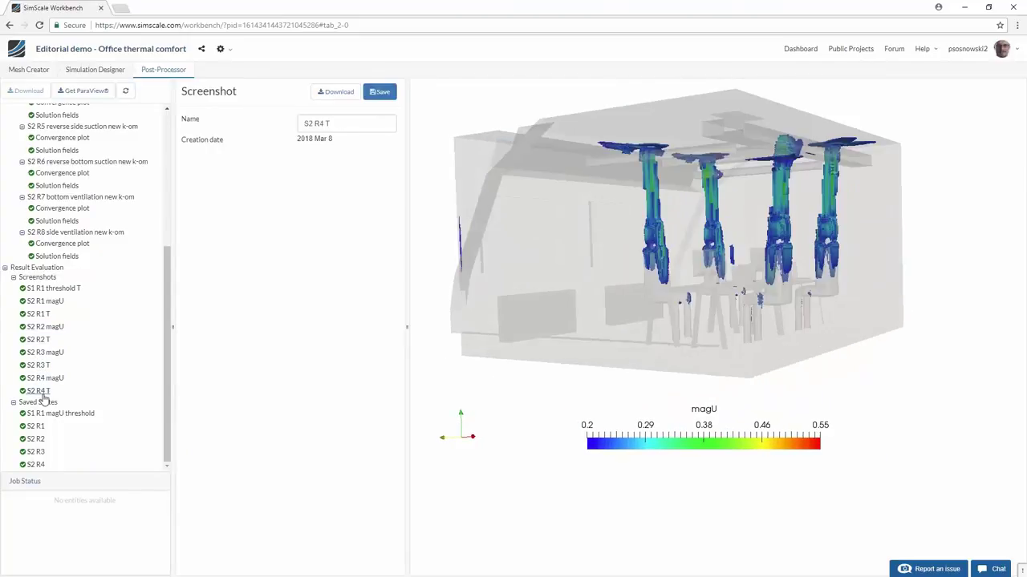
pyautogui.click(40, 390)
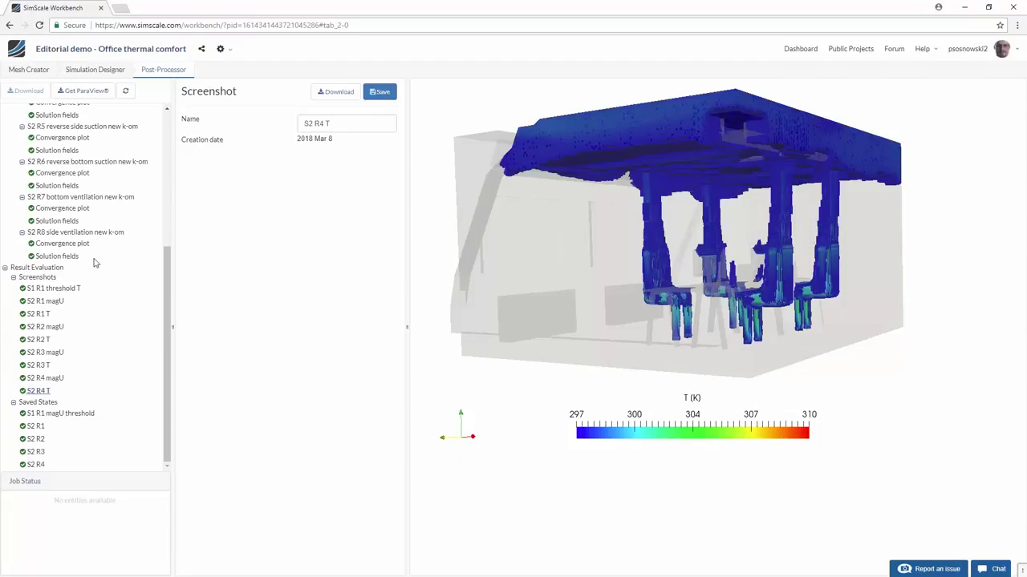
pyautogui.click(35, 440)
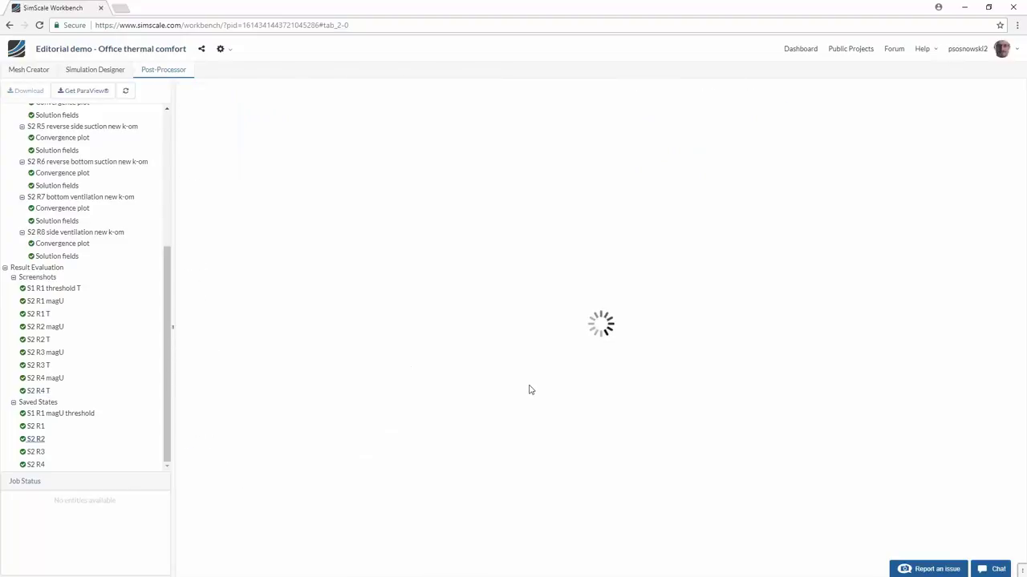
pyautogui.scroll(2, 75, 305)
# Scroll down toward the Results: Velocity Contours slide comparing the four duct openings
pyautogui.scroll(-2, 80, 383)
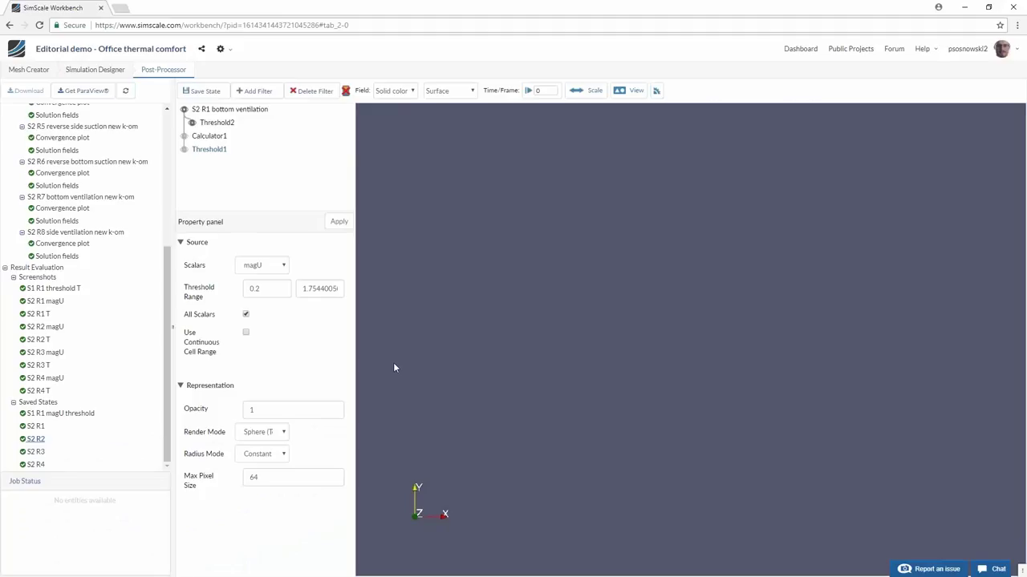
# Check Threshold2's temperature range, then load the S1 R1 solution fields
pyautogui.click(216, 122)
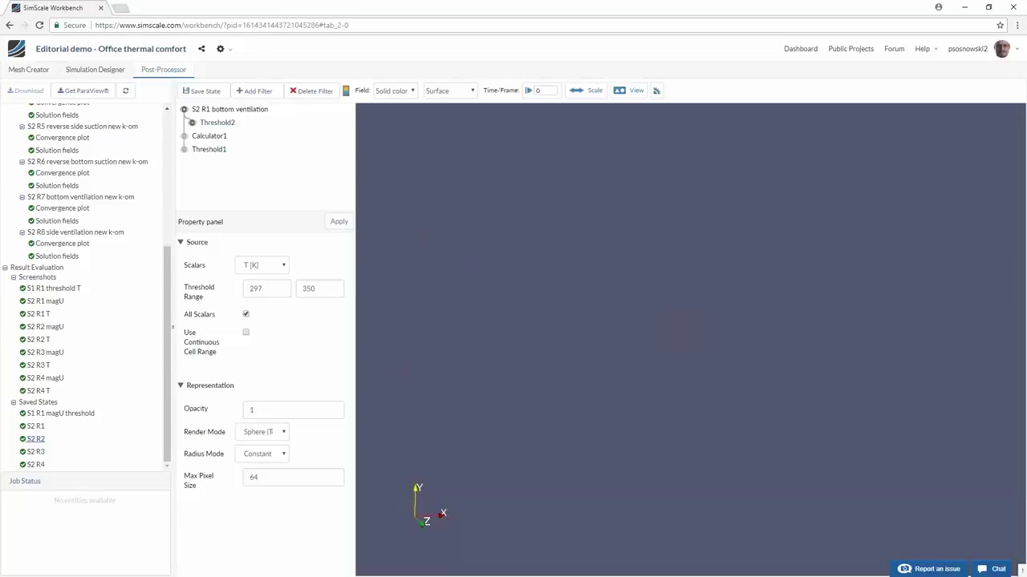
pyautogui.scroll(3, 83, 247)
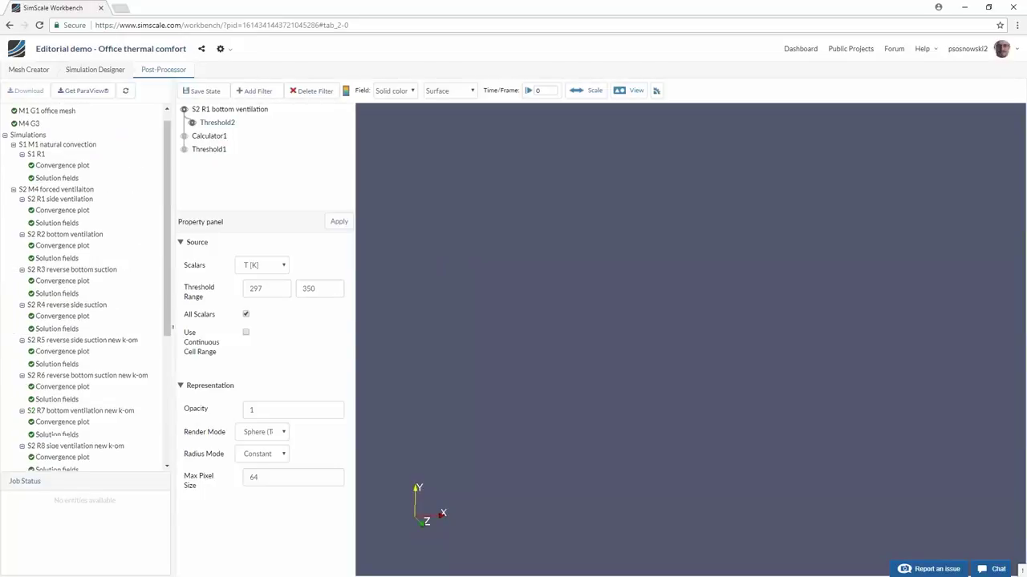
pyautogui.click(67, 167)
pyautogui.click(69, 178)
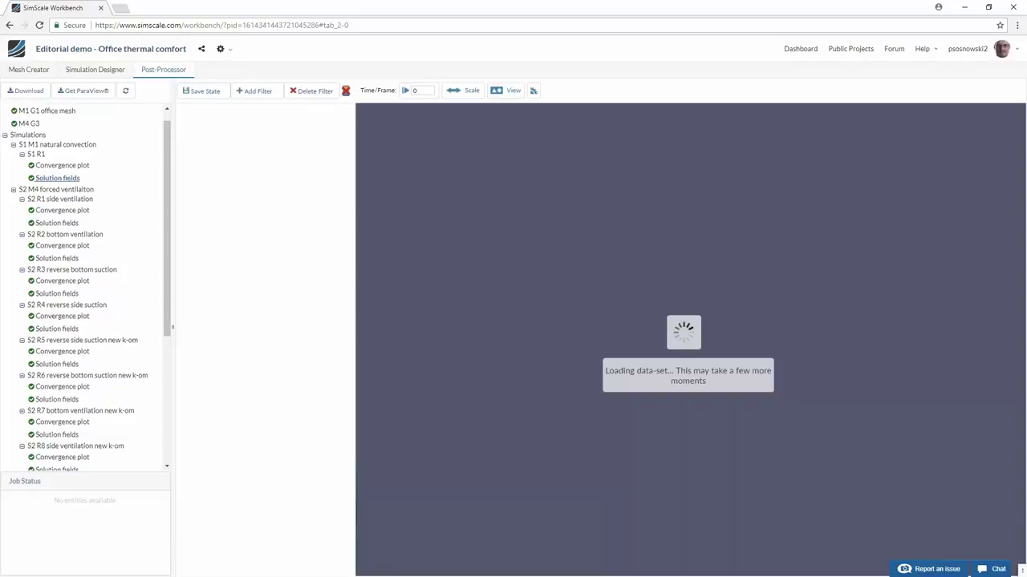
# Switch to Mesh Creator and open the G3 office geometry without saving changes
pyautogui.click(29, 70)
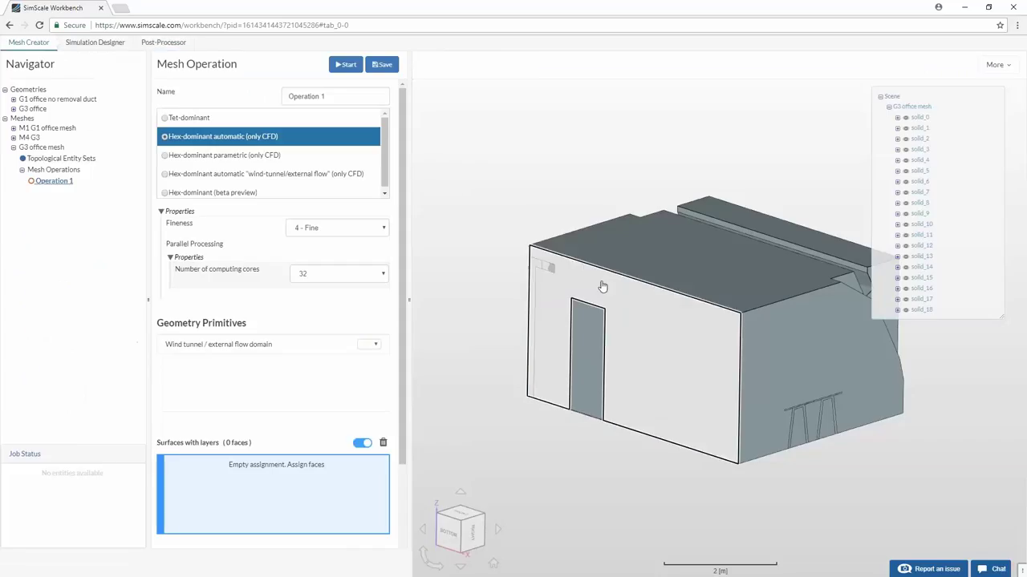
pyautogui.scroll(5, 601, 286)
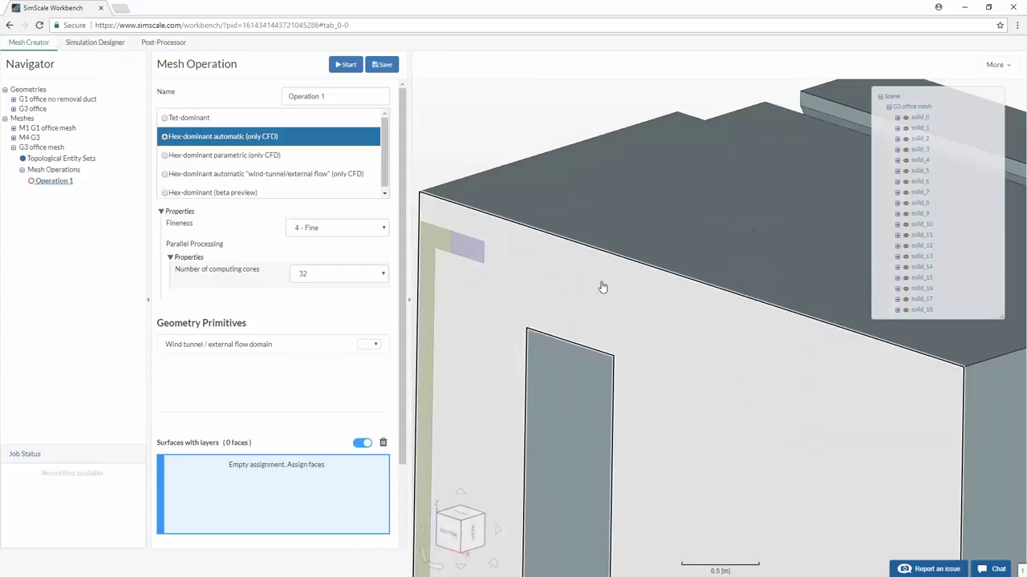
pyautogui.click(586, 296)
pyautogui.scroll(3, 574, 305)
pyautogui.click(575, 305)
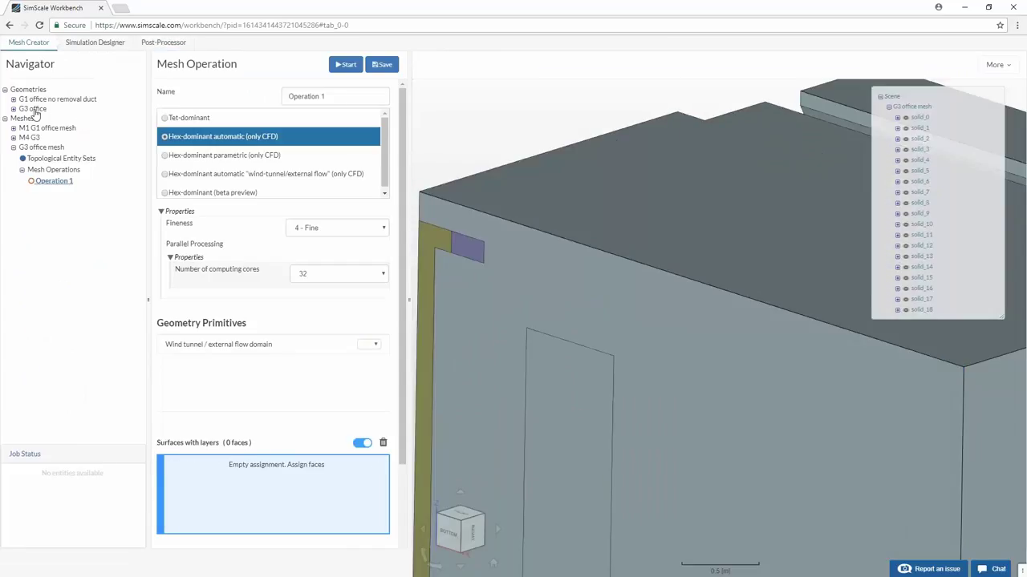
pyautogui.click(33, 109)
pyautogui.click(374, 126)
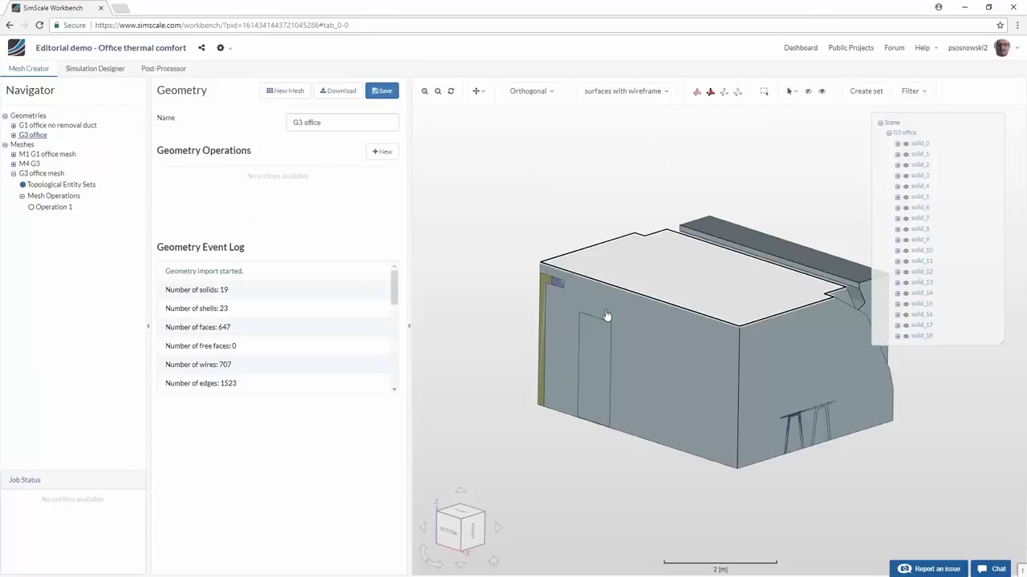
# Hide the office's front wall face to expose the interior
pyautogui.click(606, 315)
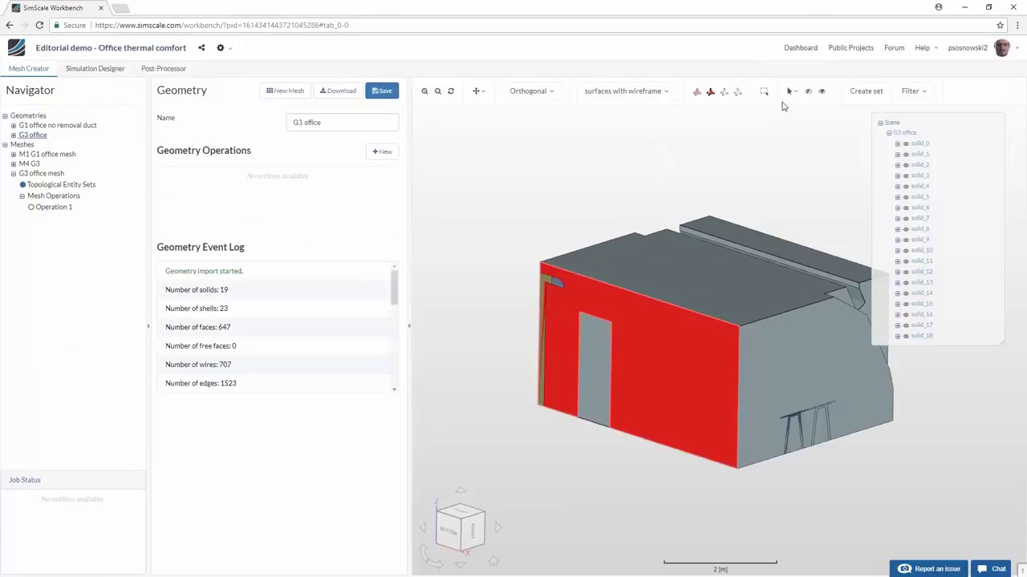
pyautogui.click(808, 90)
pyautogui.scroll(5, 563, 407)
pyautogui.scroll(8, 694, 339)
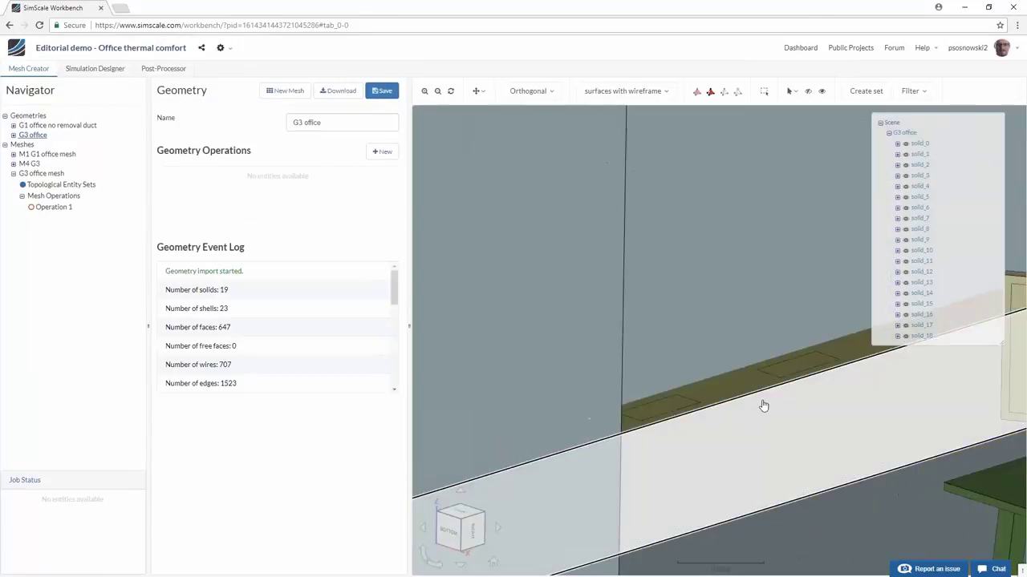
# Hide the sill strip and the large inner wall face
pyautogui.click(650, 413)
pyautogui.click(690, 421)
pyautogui.scroll(5, 725, 413)
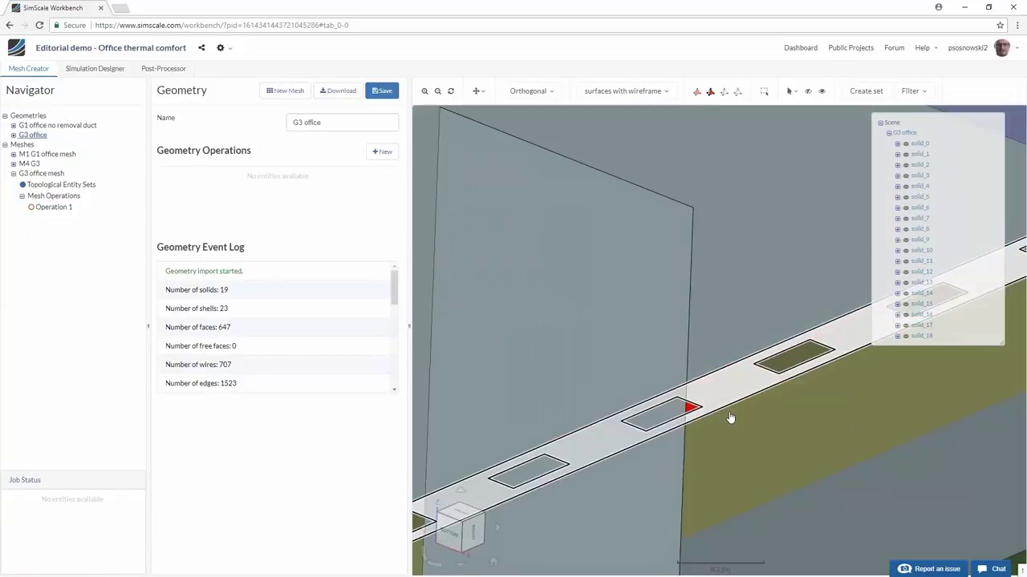
pyautogui.click(697, 413)
pyautogui.click(679, 426)
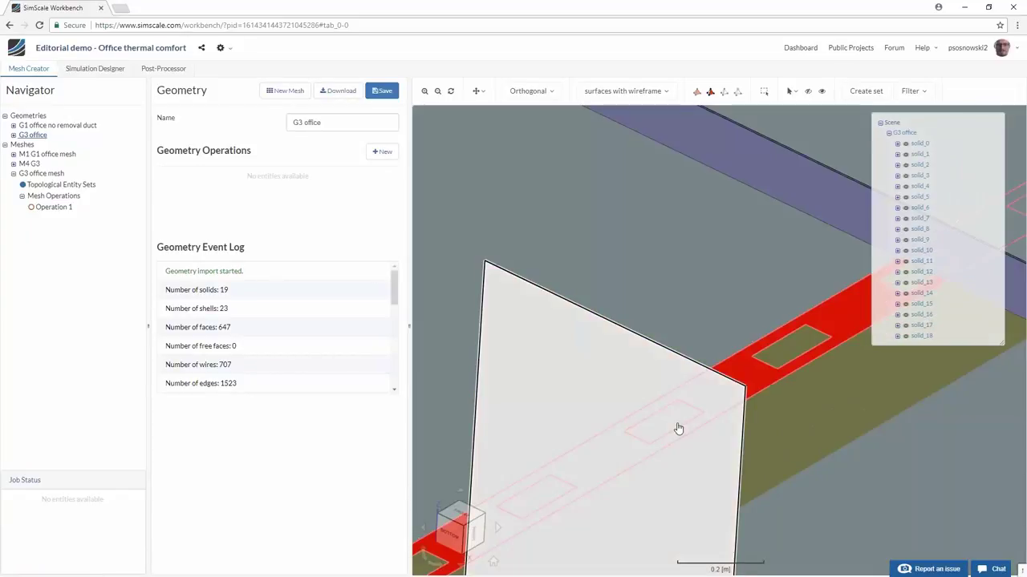
pyautogui.click(809, 91)
pyautogui.click(684, 419)
pyautogui.click(809, 91)
pyautogui.scroll(4, 722, 345)
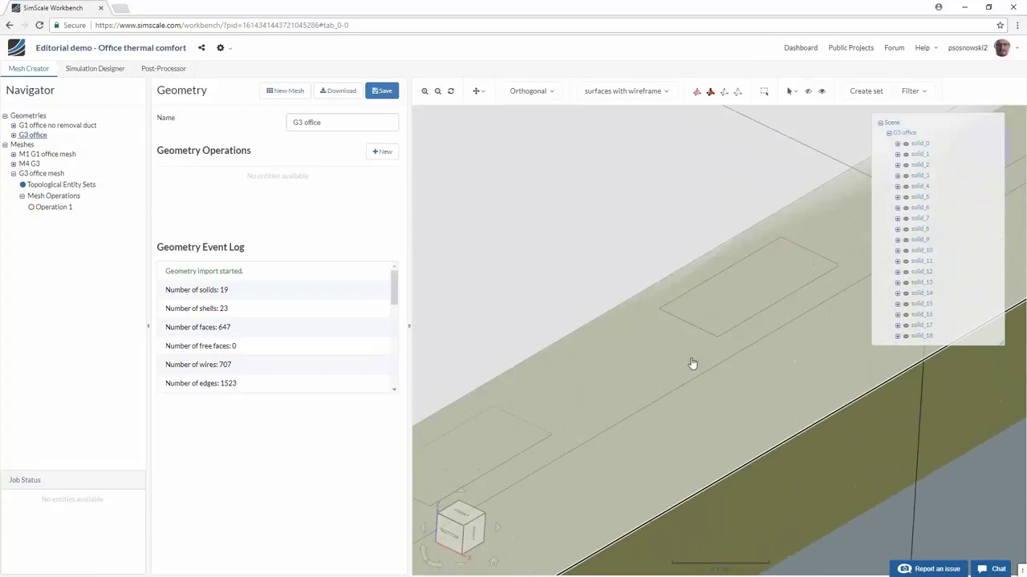
pyautogui.scroll(2, 706, 325)
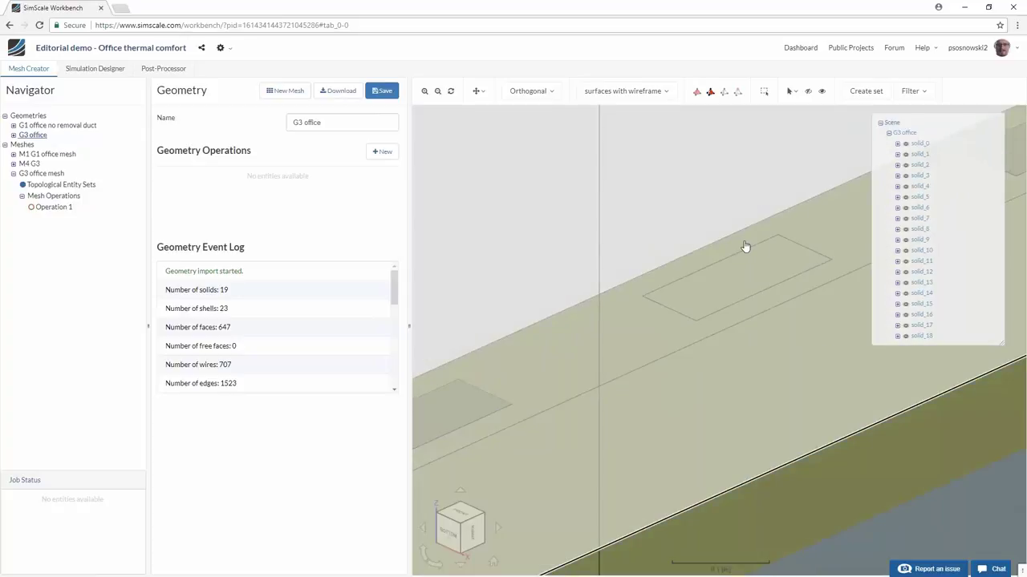
# Hide the wall face above the sill beside the window outline
pyautogui.click(766, 270)
pyautogui.moveTo(465, 414); pyautogui.dragTo(786, 271)
pyautogui.scroll(-4, 698, 366)
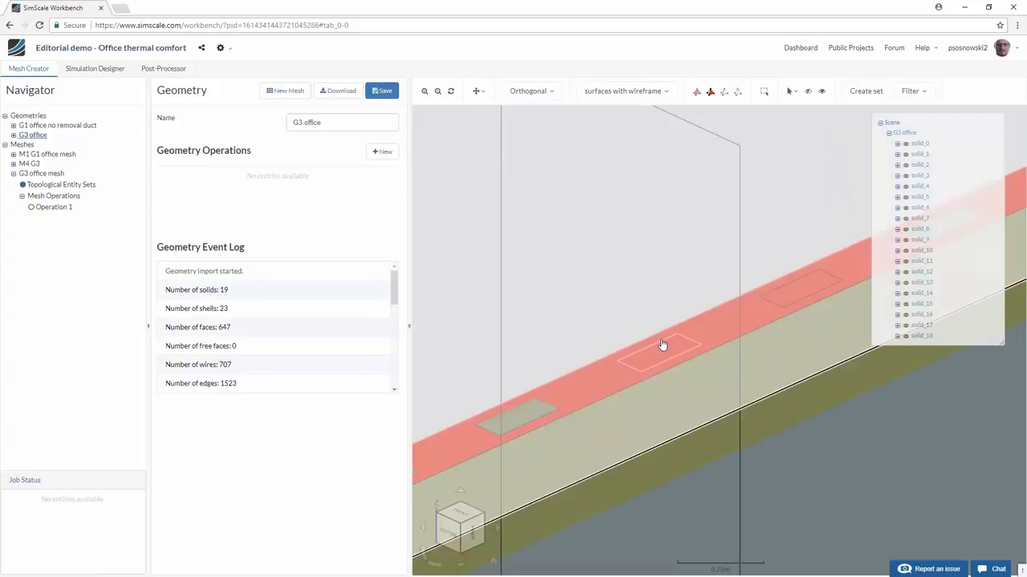
pyautogui.click(662, 345)
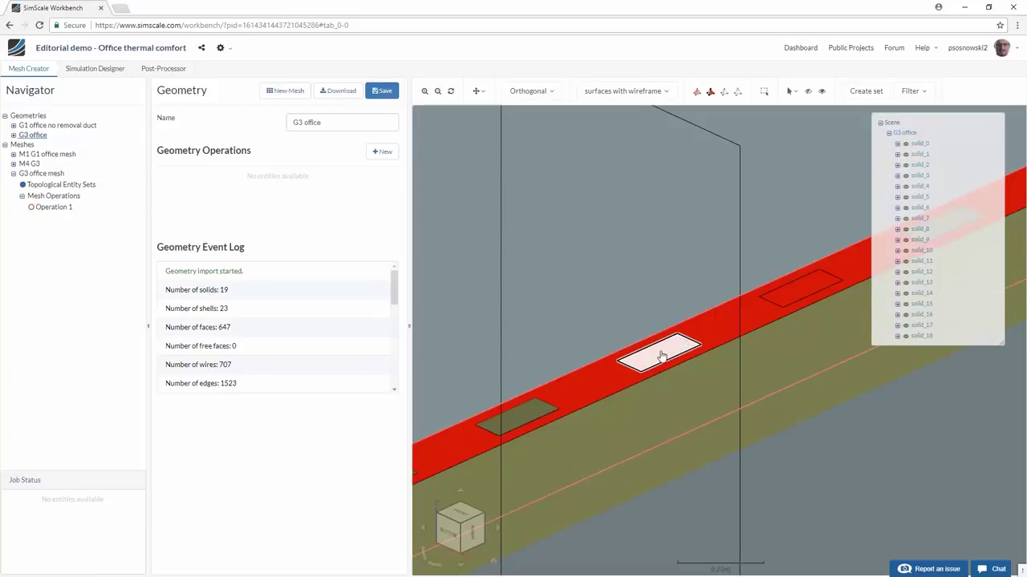
pyautogui.click(667, 369)
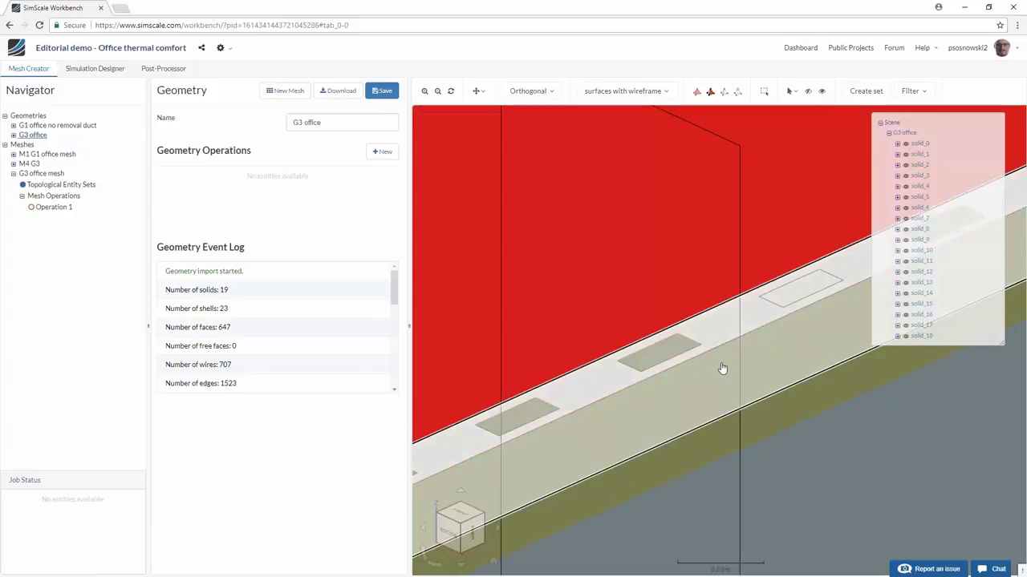
pyautogui.click(729, 371)
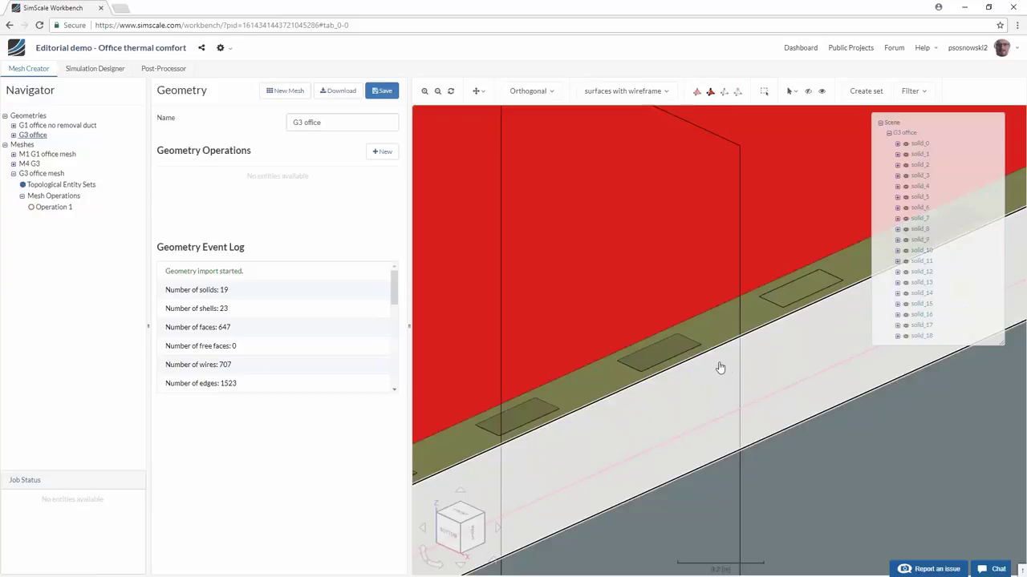
pyautogui.click(637, 371)
pyautogui.click(775, 285)
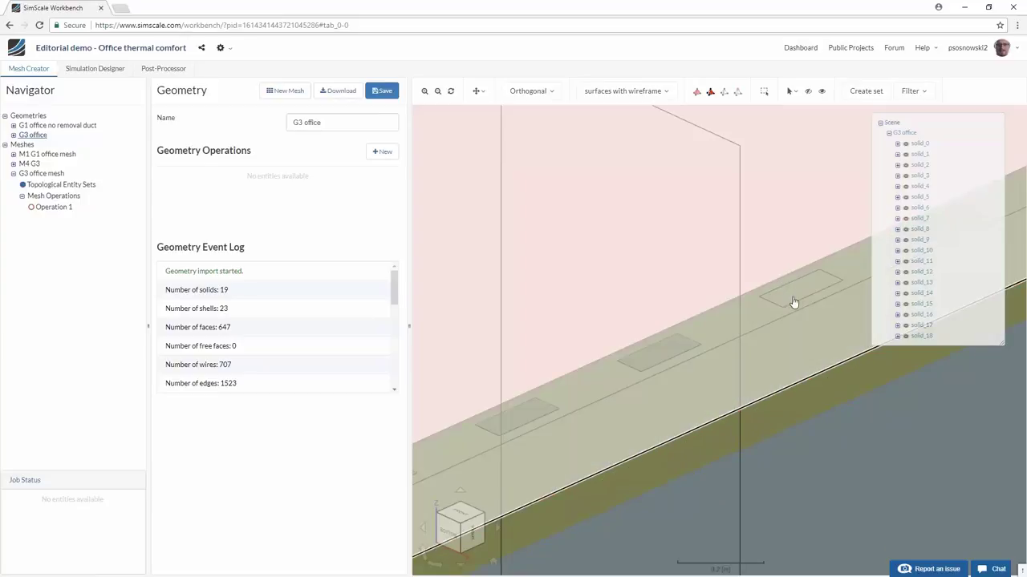
pyautogui.click(821, 94)
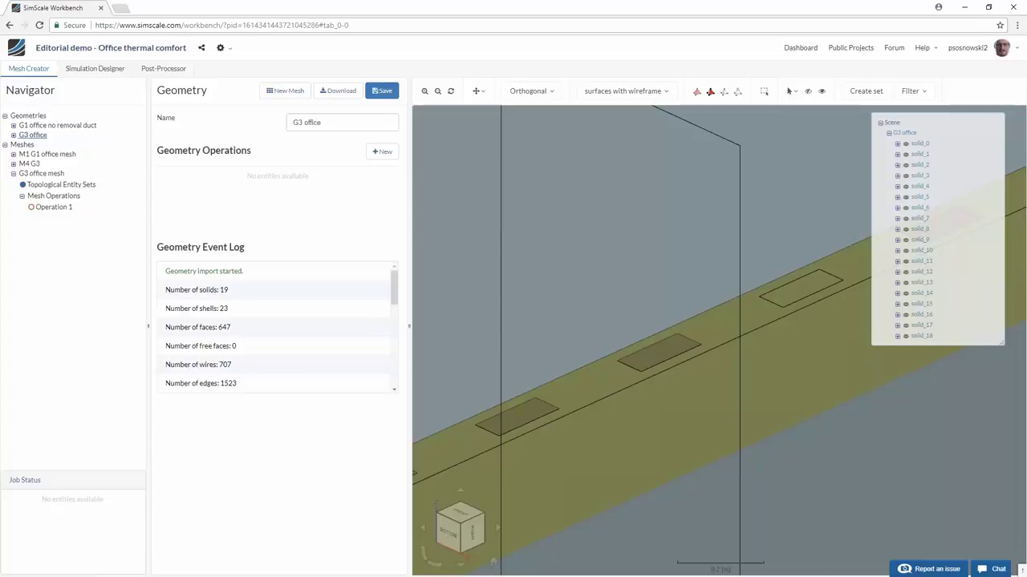
# Orbit the office to a lower side view of the furnished interior
pyautogui.scroll(-10, 650, 261)
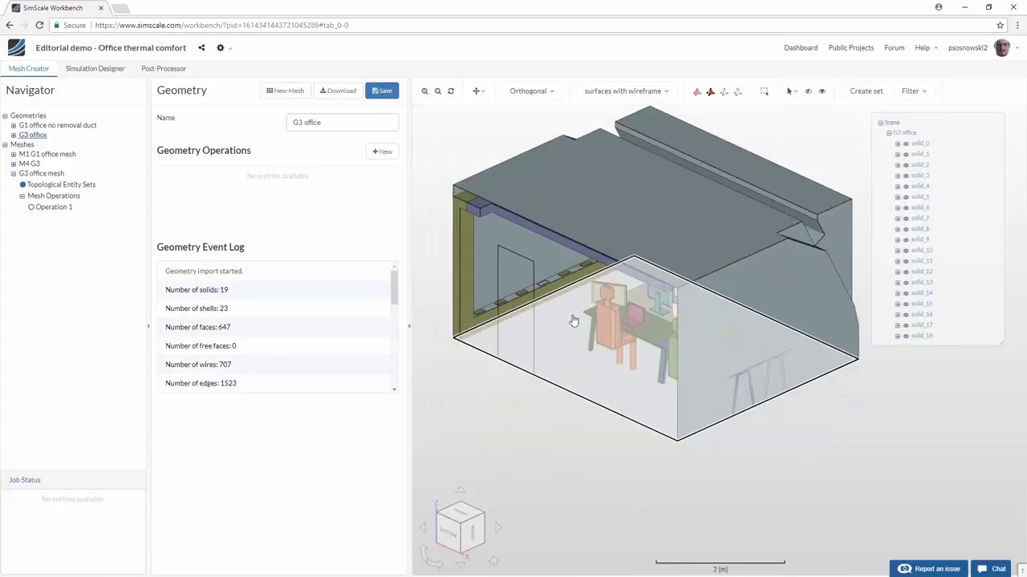
pyautogui.scroll(-4, 573, 321)
pyautogui.scroll(5, 600, 391)
pyautogui.moveTo(600, 390)
pyautogui.mouseDown()
pyautogui.moveTo(616, 360)
pyautogui.moveTo(615, 396)
pyautogui.moveTo(610, 385)
pyautogui.mouseUp()
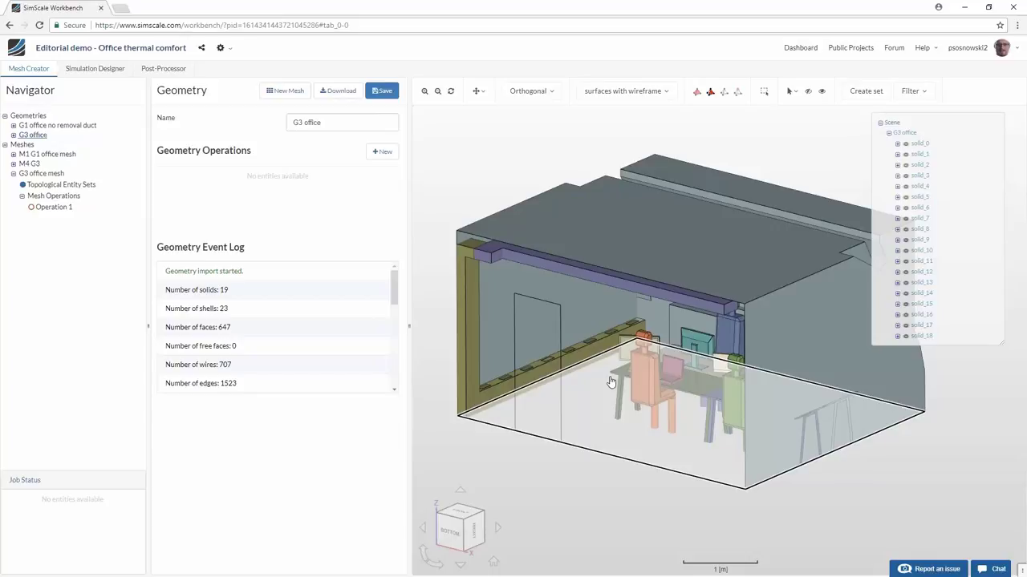
pyautogui.click(34, 177)
# Keep fineness at 4 - Fine and change Operation 1's mesher to Hex-dominant parametric (only CFD)
pyautogui.click(49, 210)
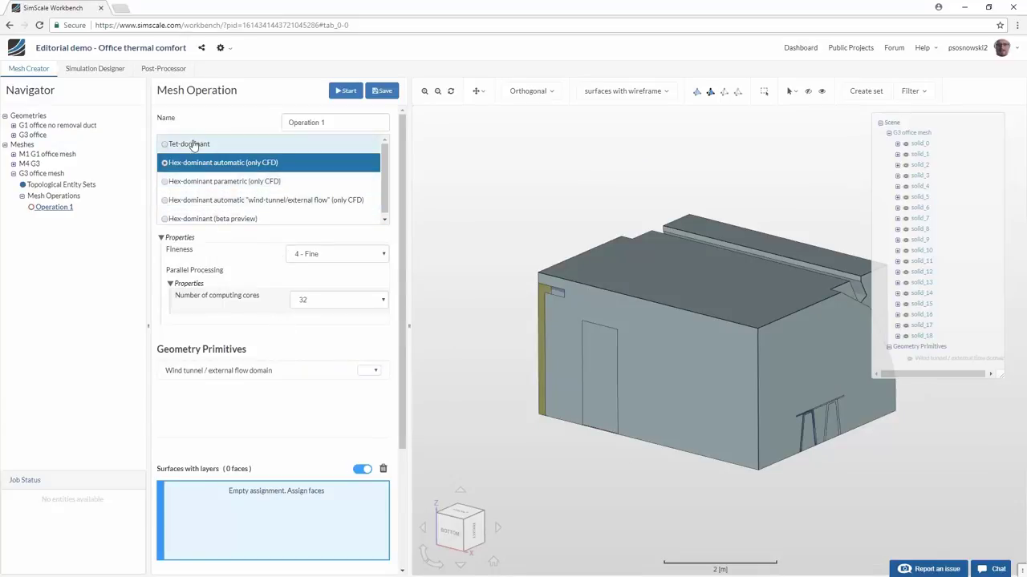
pyautogui.click(329, 257)
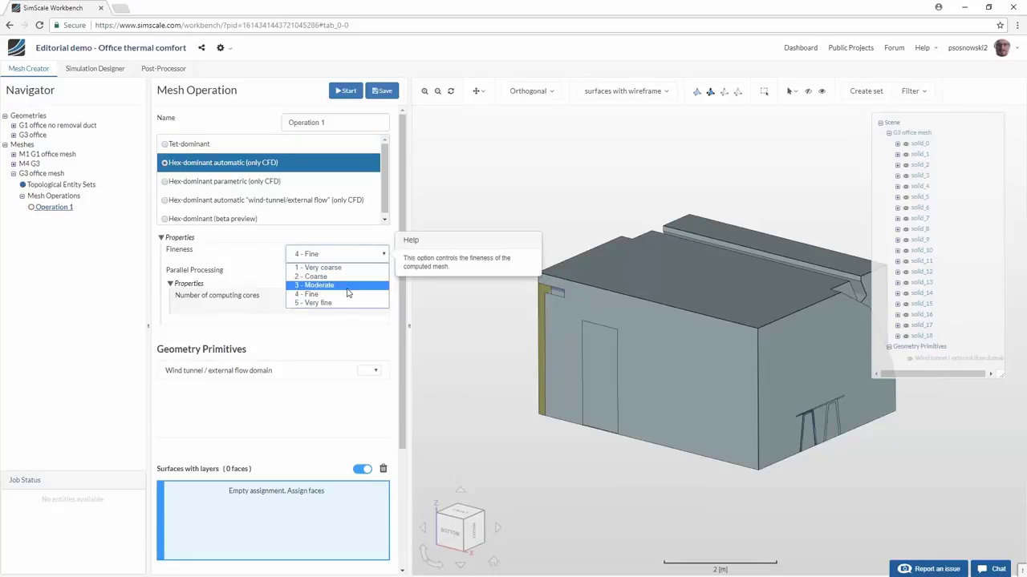
pyautogui.click(346, 294)
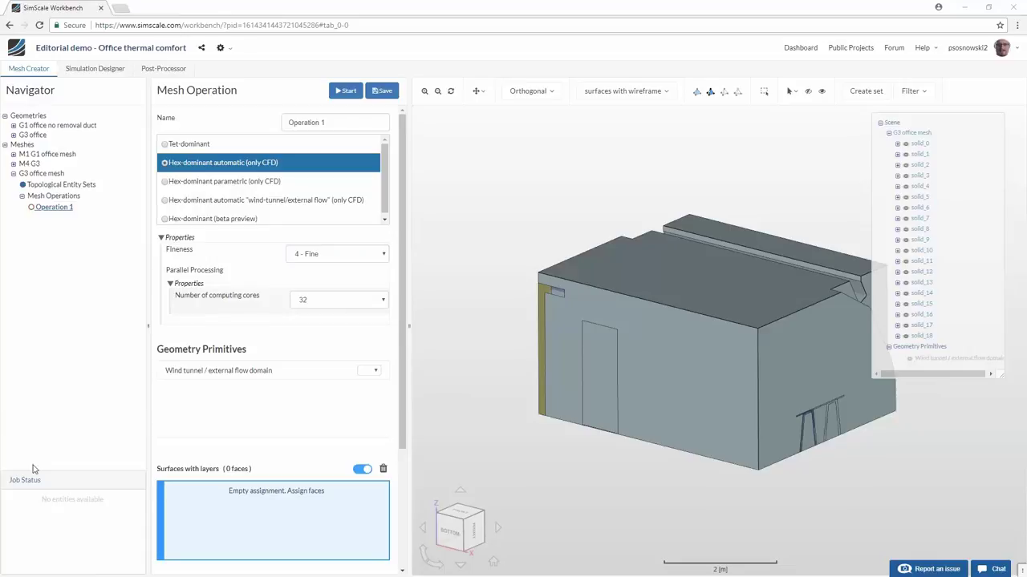
pyautogui.click(254, 220)
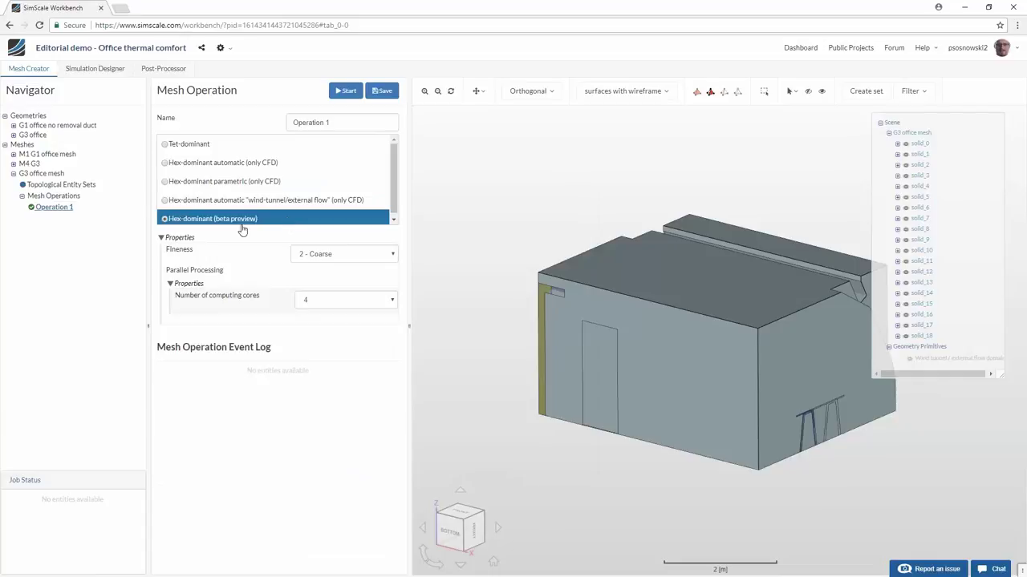
pyautogui.moveTo(262, 229)
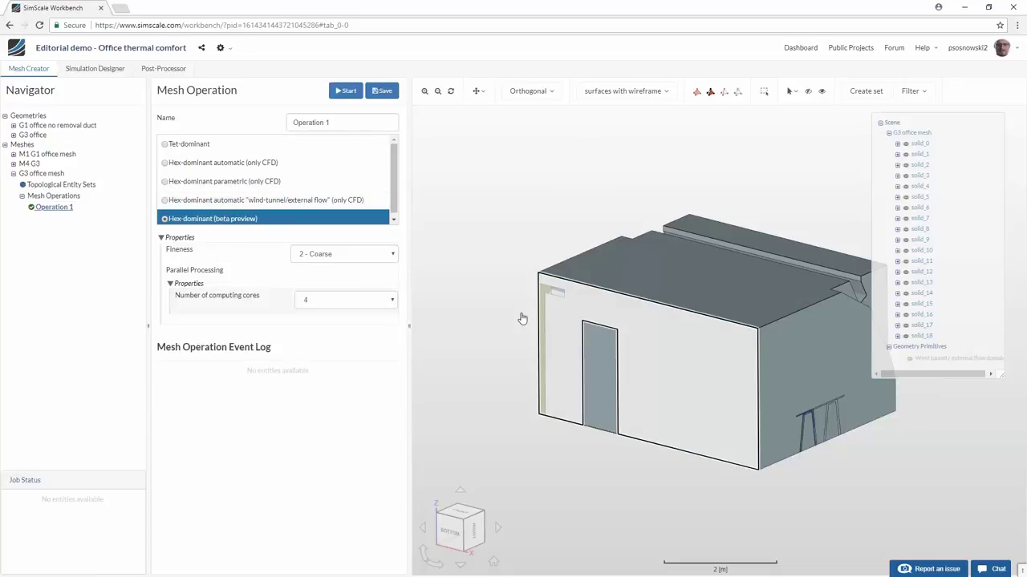
pyautogui.click(608, 313)
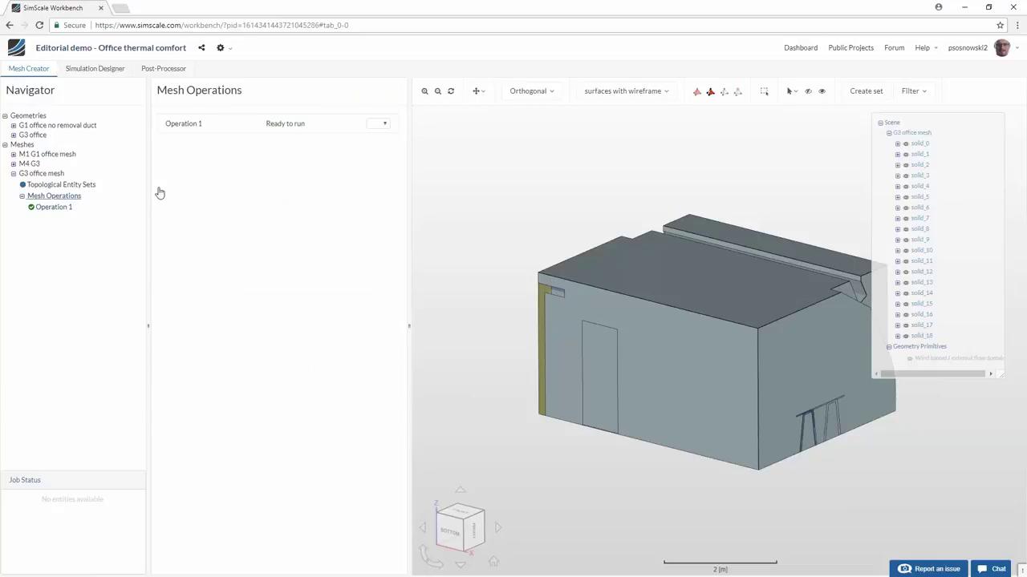
pyautogui.click(56, 209)
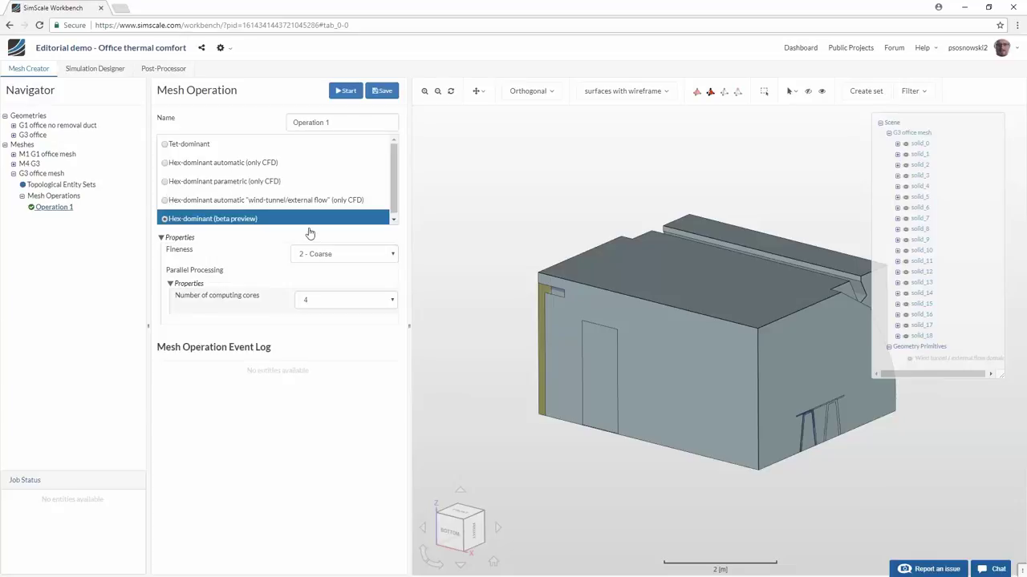
pyautogui.press('Up')
pyautogui.press('Up')
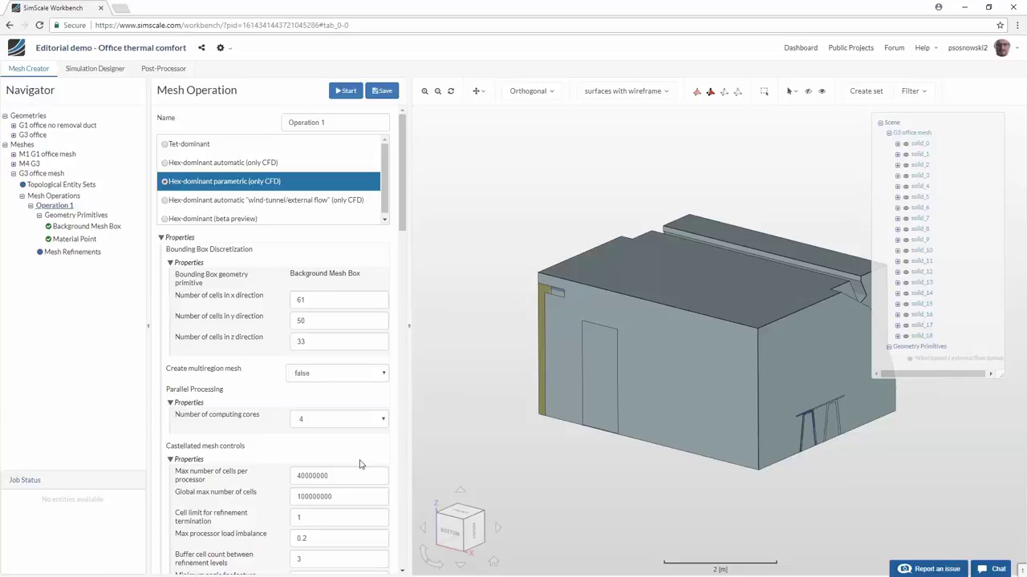
# Hide the office roof, right wall and front wall to expose the desks, occupants and ceiling duct
pyautogui.moveTo(703, 369); pyautogui.dragTo(756, 314)
pyautogui.click(755, 315)
pyautogui.click(801, 340)
pyautogui.click(681, 346)
pyautogui.click(807, 90)
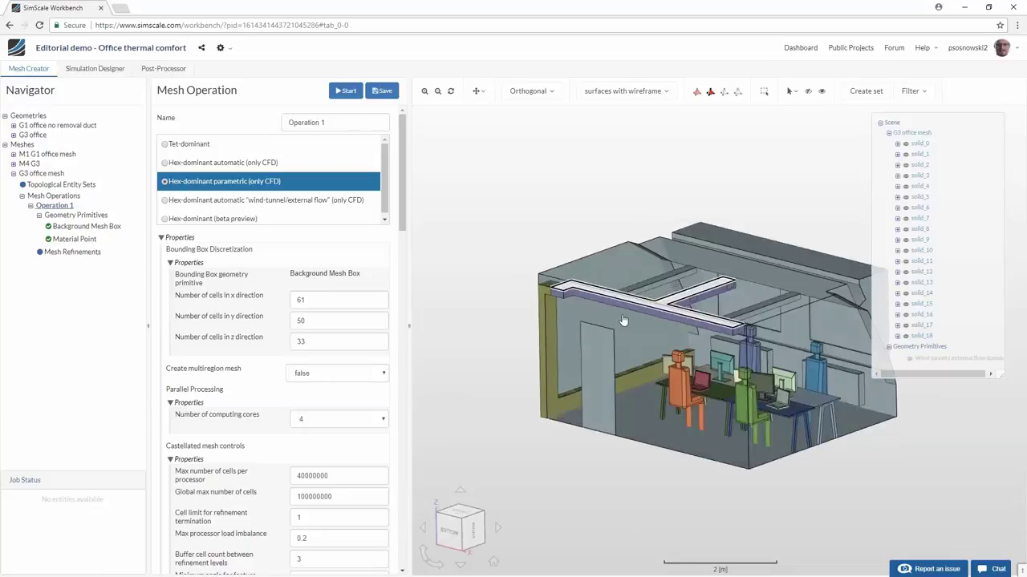
pyautogui.moveTo(656, 224); pyautogui.dragTo(567, 248)
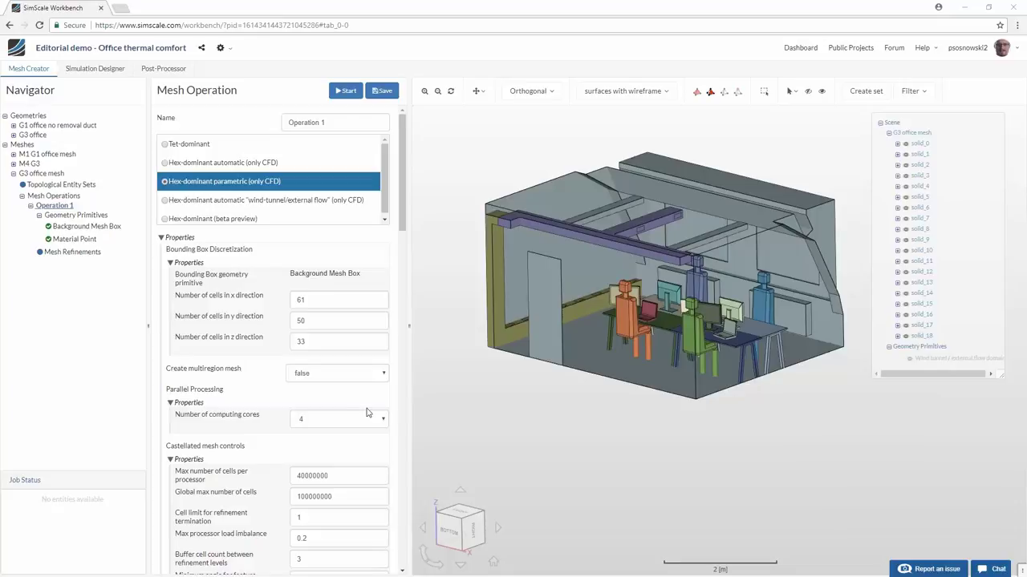
pyautogui.scroll(2, 690, 353)
pyautogui.scroll(-5, 689, 388)
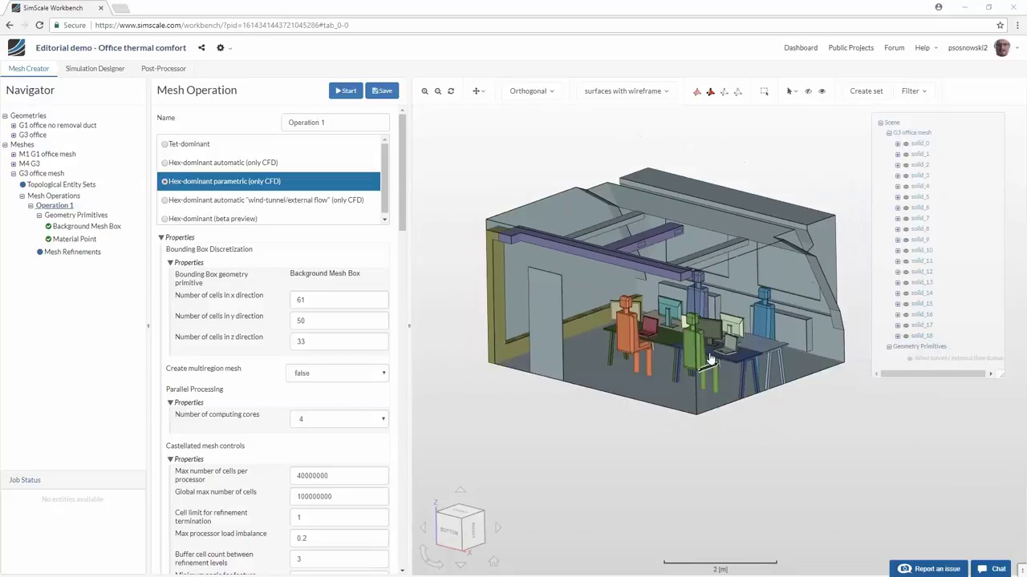
pyautogui.scroll(5, 657, 453)
pyautogui.scroll(3, 657, 453)
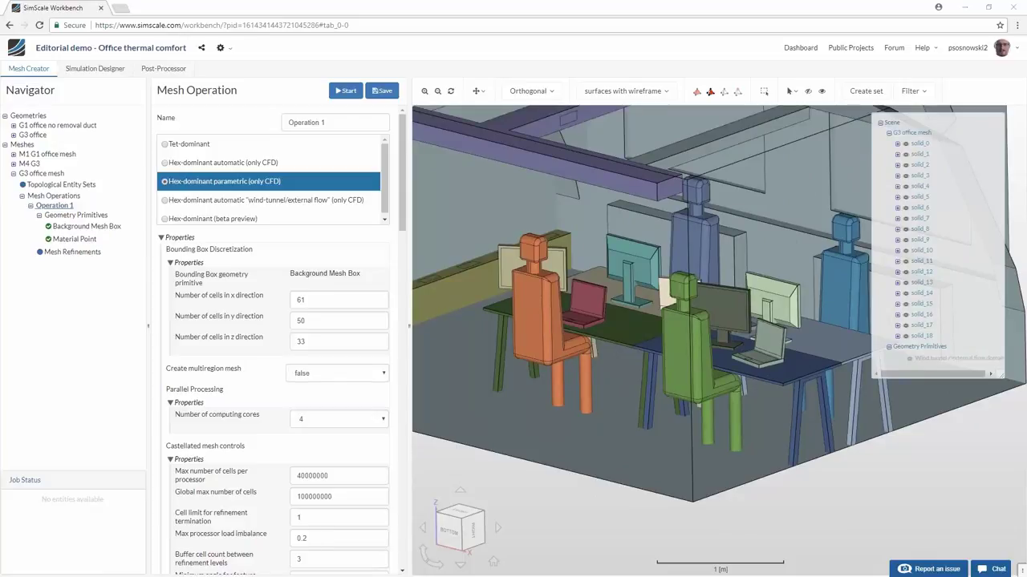
pyautogui.scroll(-3, 590, 433)
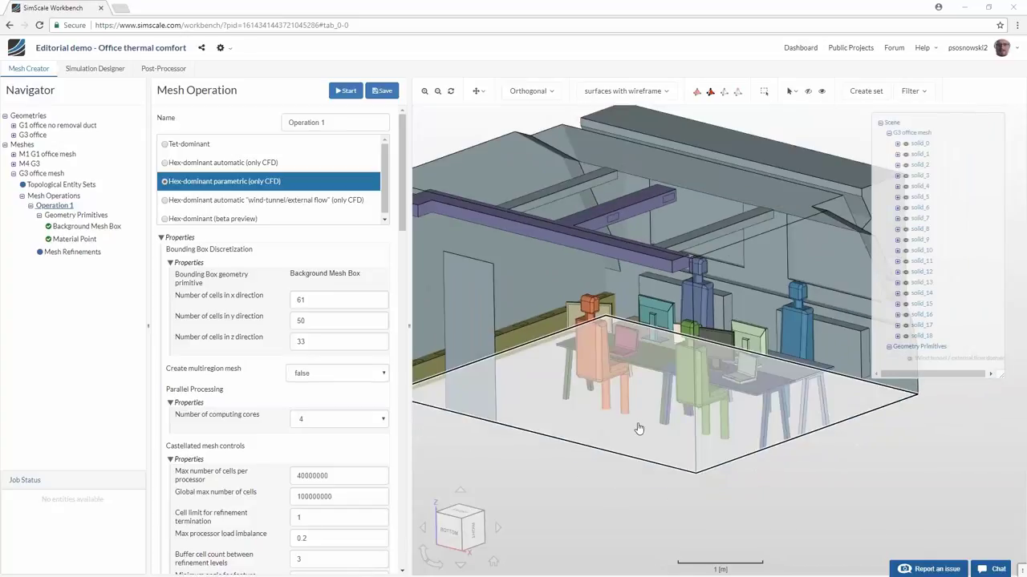
pyautogui.moveTo(593, 453); pyautogui.dragTo(611, 321)
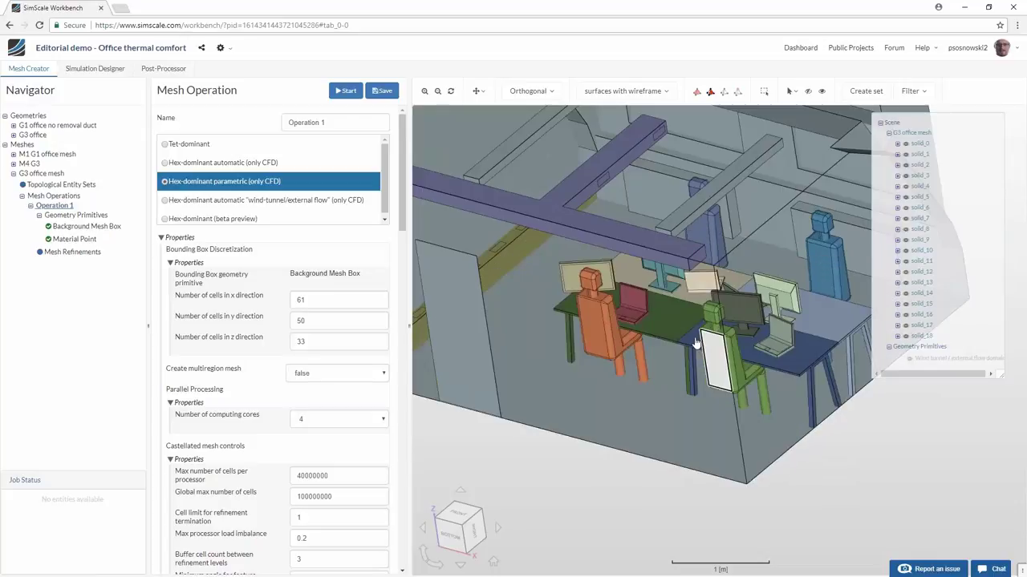
pyautogui.scroll(3, 680, 449)
pyautogui.moveTo(679, 449); pyautogui.dragTo(688, 399)
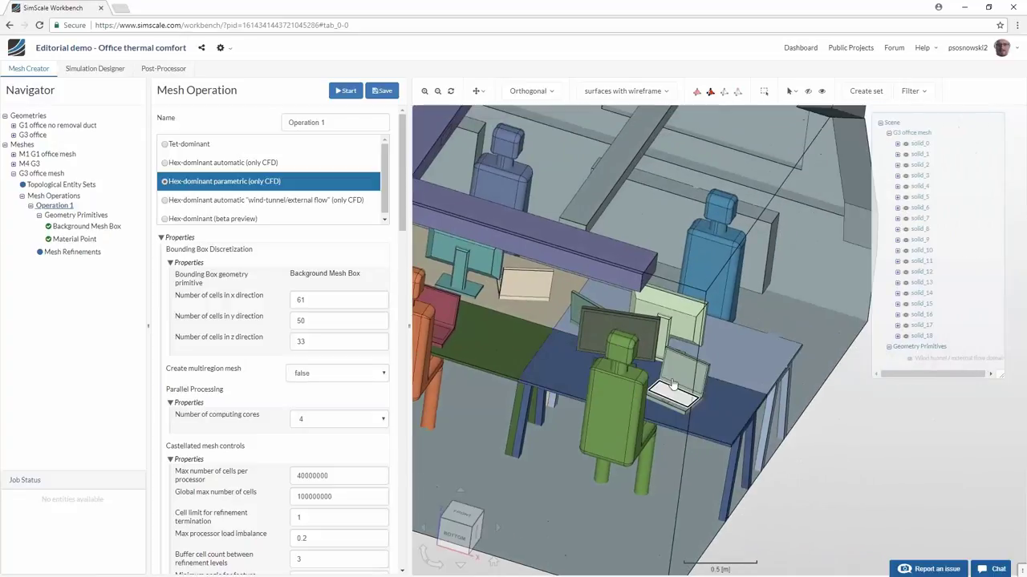
# Duplicate the M4 G3 mesh and delete the copy's Operation 4 result
pyautogui.rightClick(24, 166)
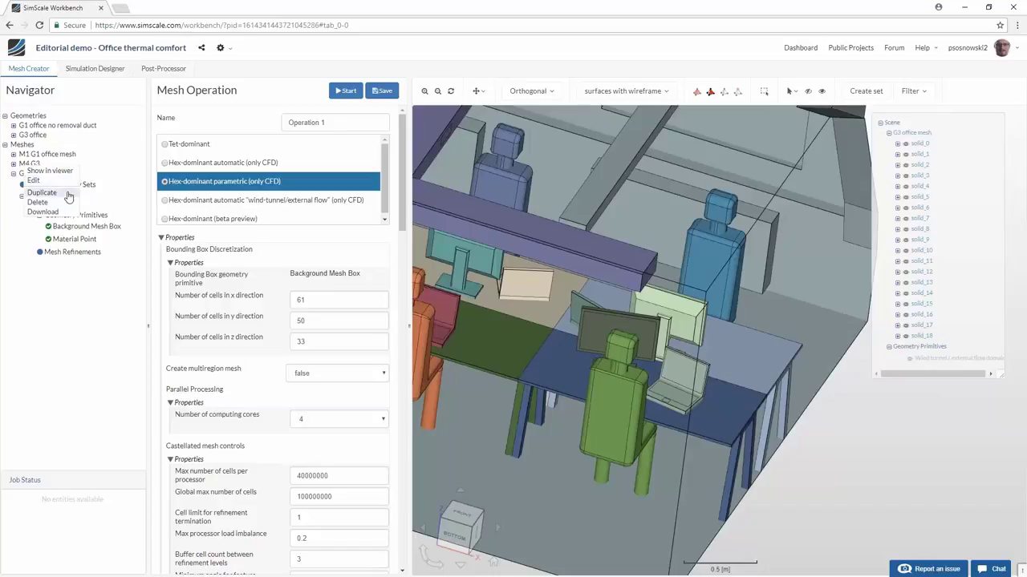
pyautogui.click(61, 198)
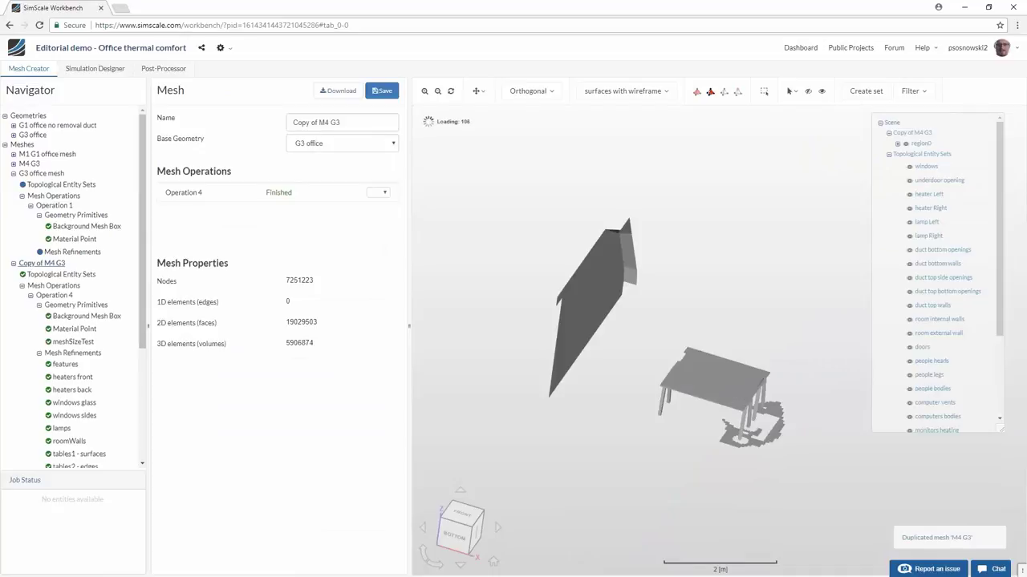
pyautogui.rightClick(54, 296)
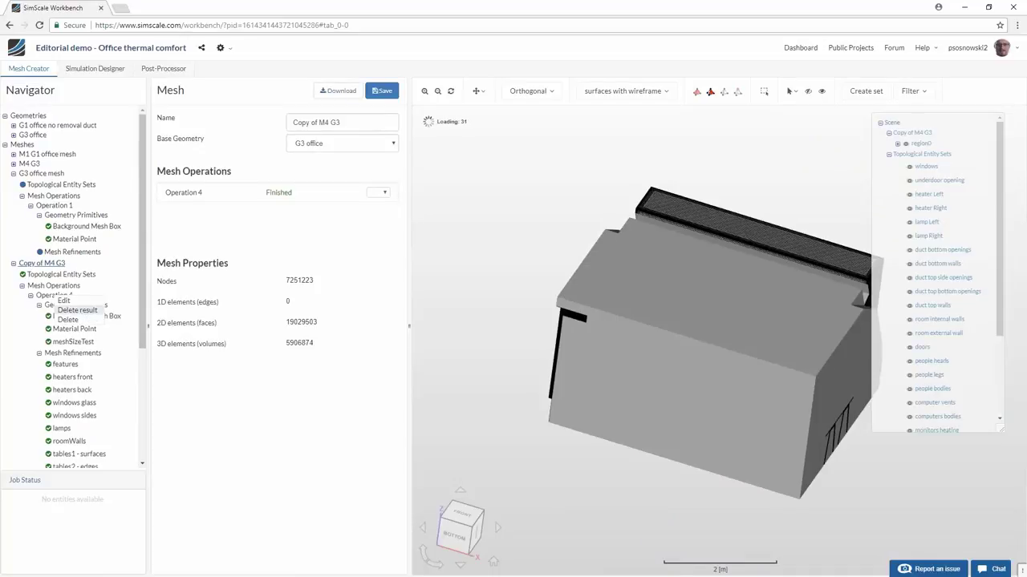
pyautogui.click(77, 311)
pyautogui.click(416, 127)
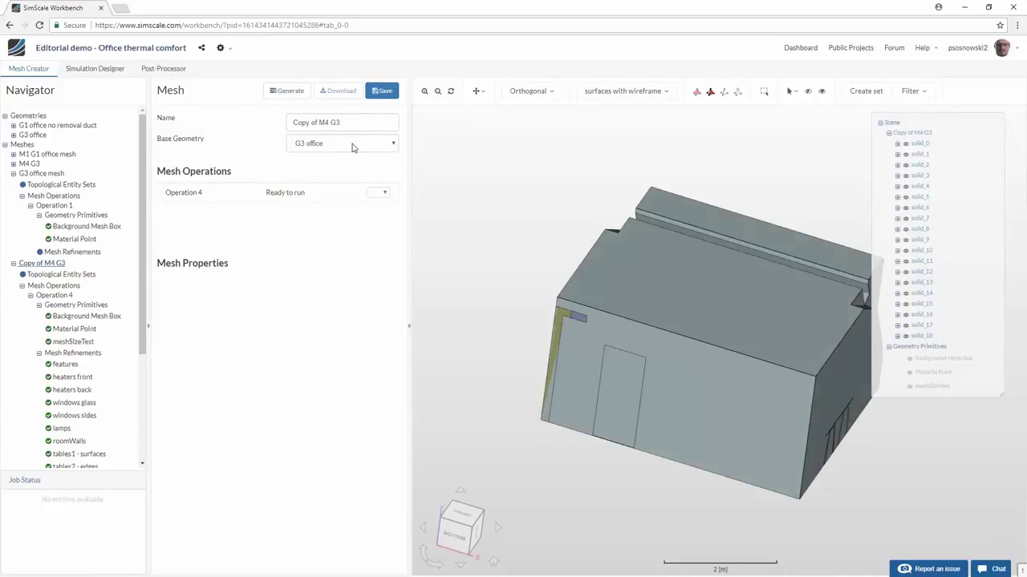
# Set the copy's base geometry to G1 office no removal duct, then save and confirm
pyautogui.click(351, 144)
pyautogui.click(348, 157)
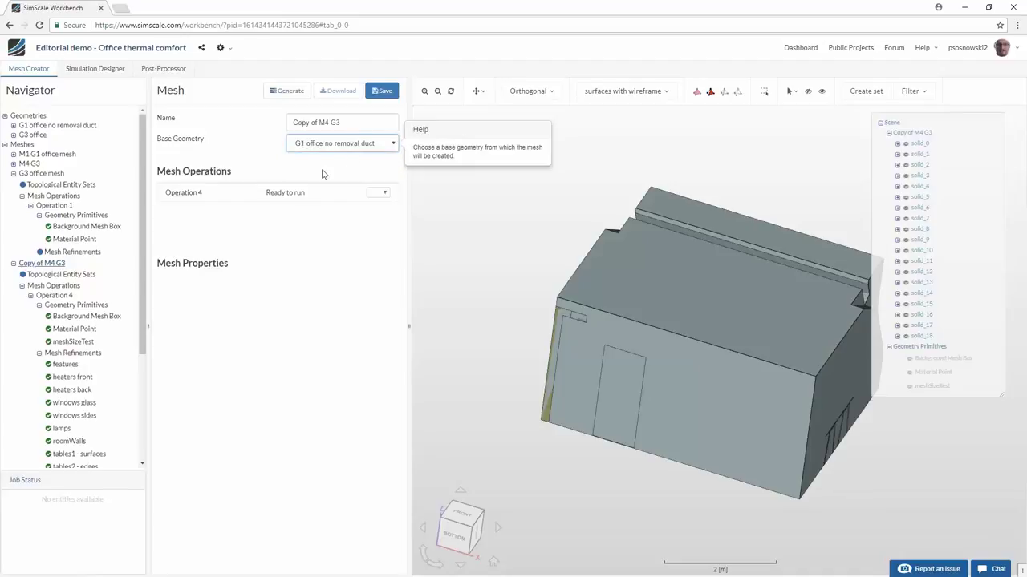
pyautogui.click(333, 146)
pyautogui.click(338, 160)
pyautogui.click(382, 91)
pyautogui.click(415, 134)
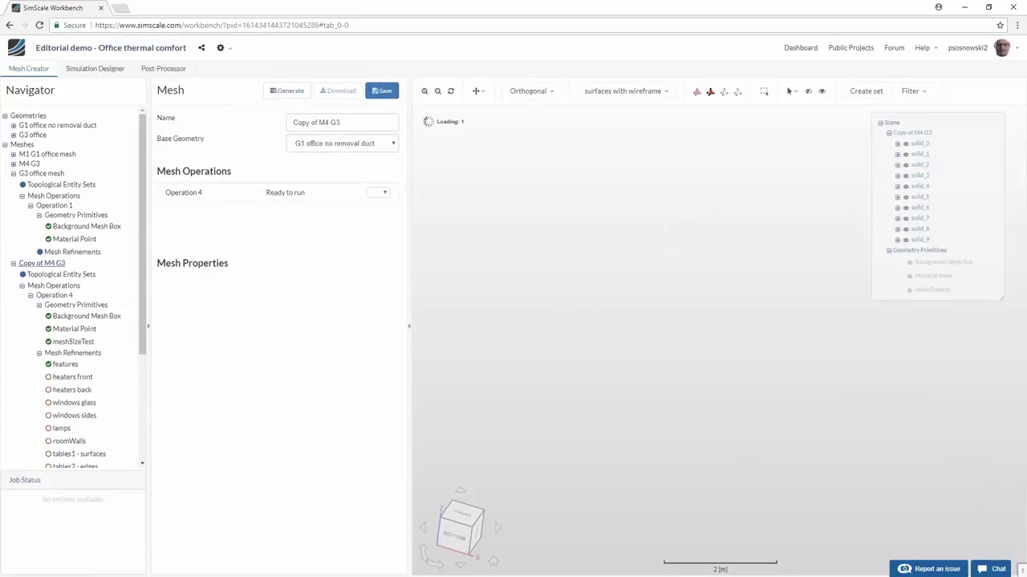
# Review the heaters front and heaters back refinement settings on the copied mesh
pyautogui.scroll(-2, 110, 316)
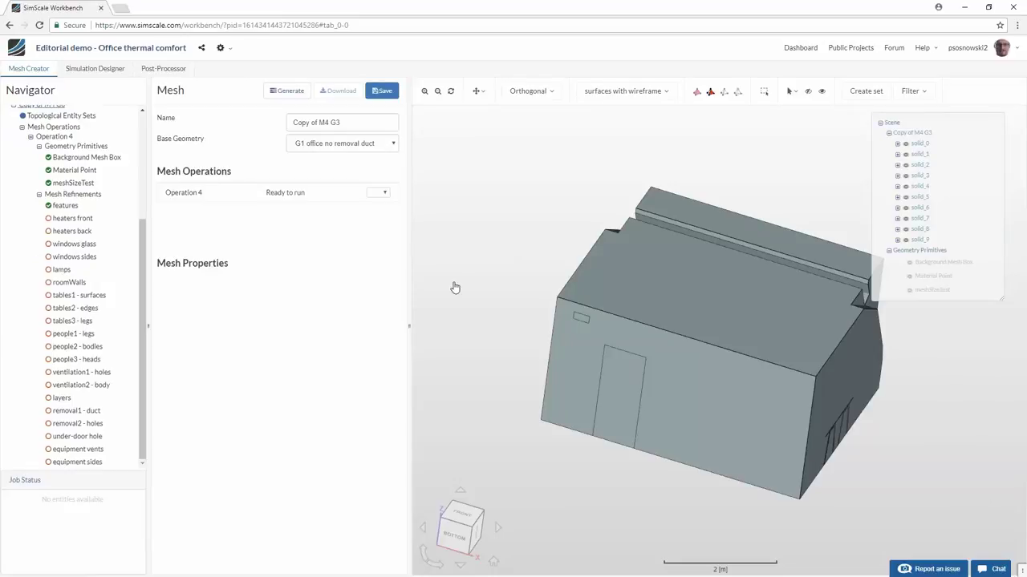
pyautogui.click(69, 218)
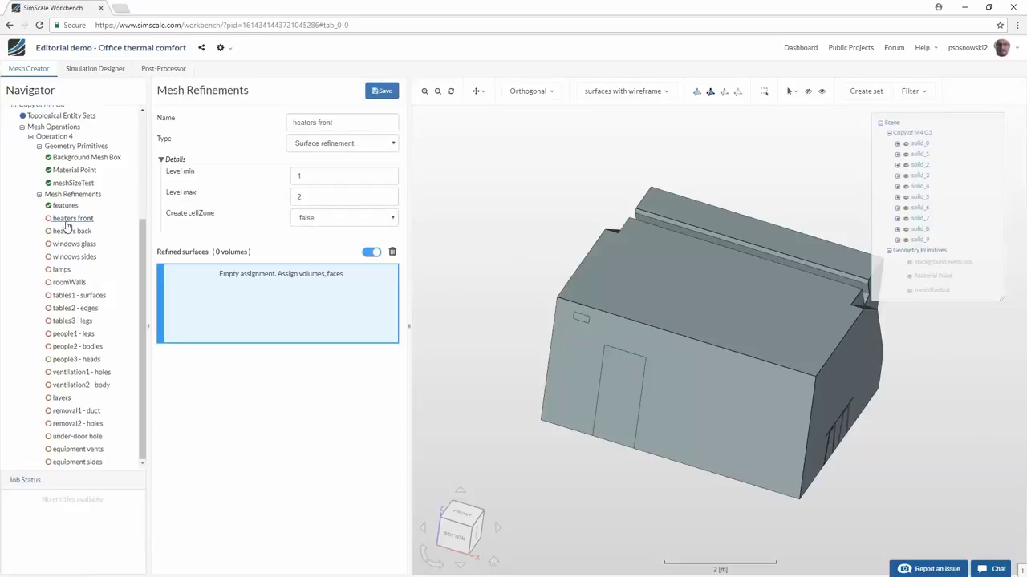
pyautogui.click(80, 231)
pyautogui.click(75, 219)
pyautogui.scroll(4, 64, 272)
pyautogui.moveTo(746, 407); pyautogui.dragTo(678, 350)
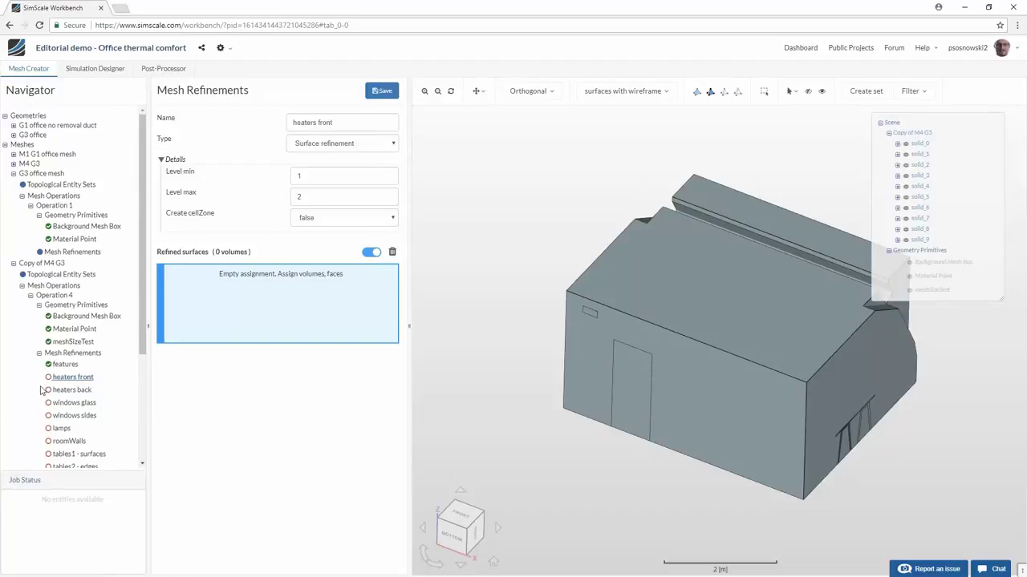
pyautogui.click(68, 389)
pyautogui.scroll(-3, 64, 373)
pyautogui.scroll(3, 68, 345)
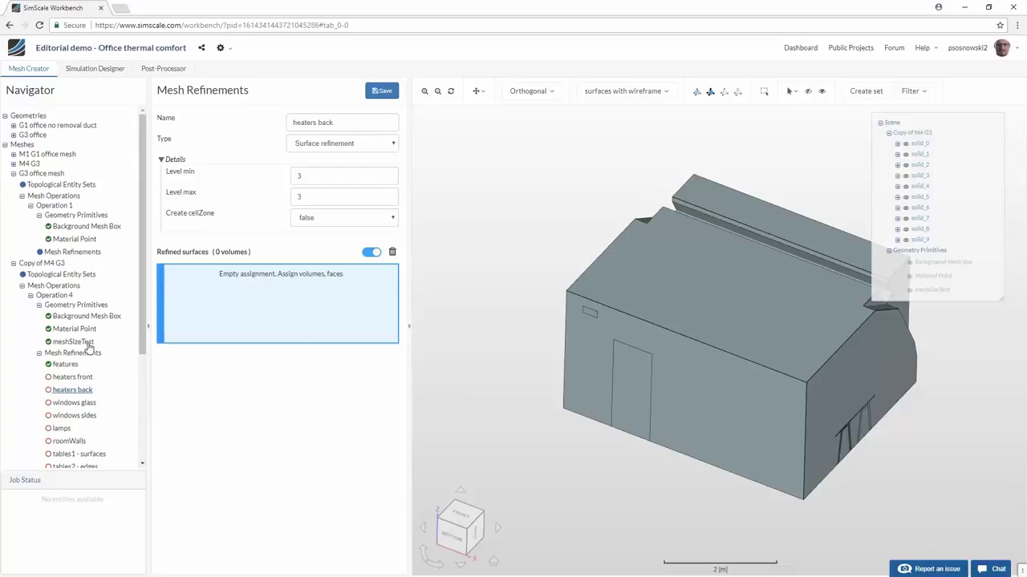
pyautogui.click(72, 70)
# Scroll the Navigator through the S1 M1 natural convection setup and its S1 R1 run
pyautogui.scroll(-1, 52, 361)
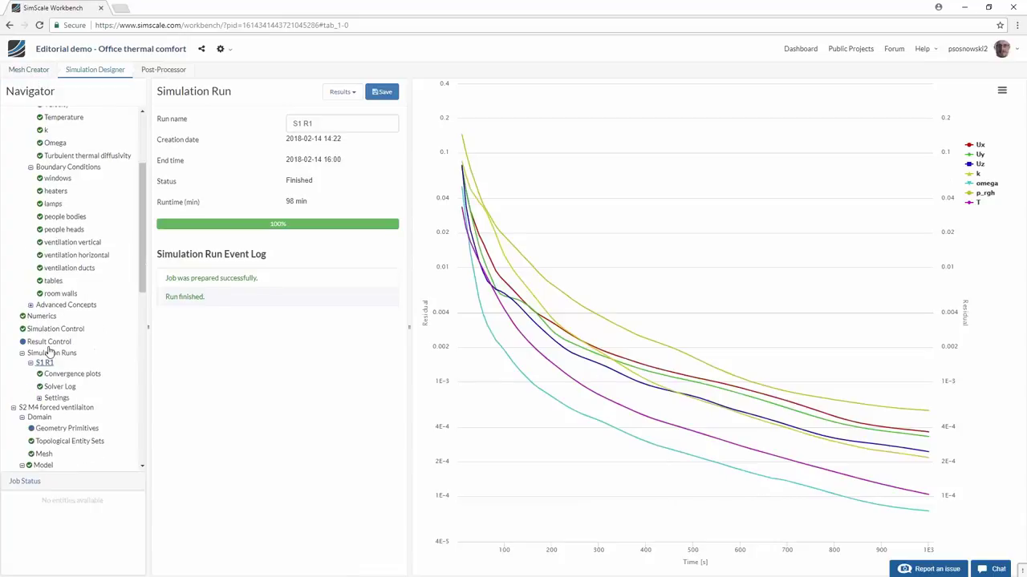
pyautogui.scroll(-3, 46, 353)
pyautogui.scroll(3, 40, 354)
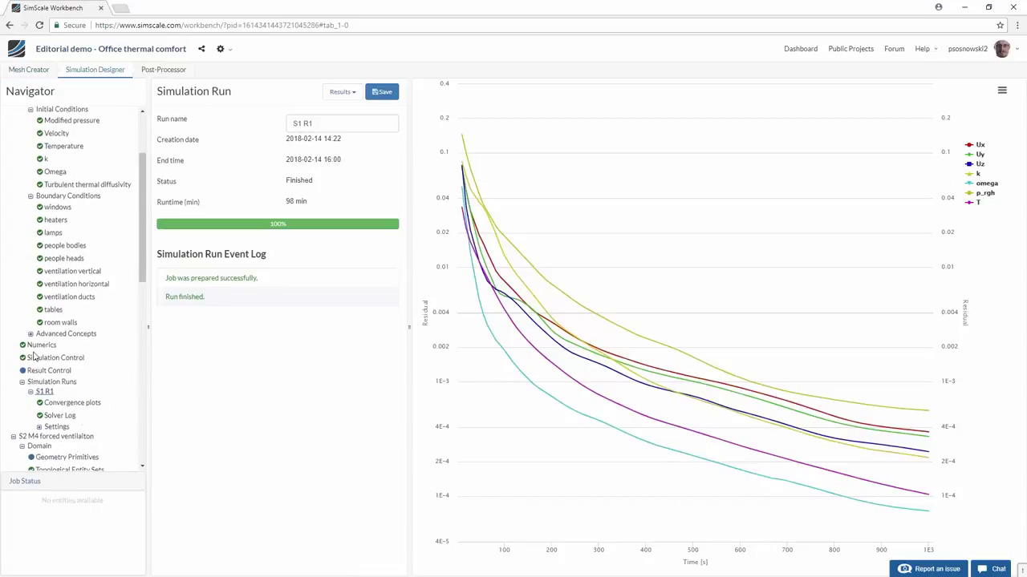
pyautogui.scroll(3, 32, 241)
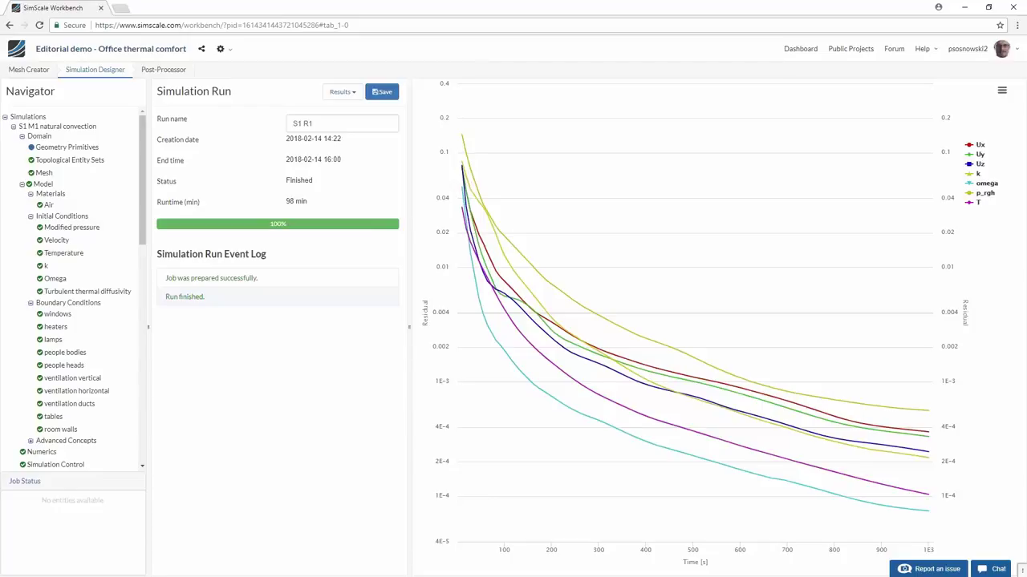
pyautogui.scroll(-3, 71, 306)
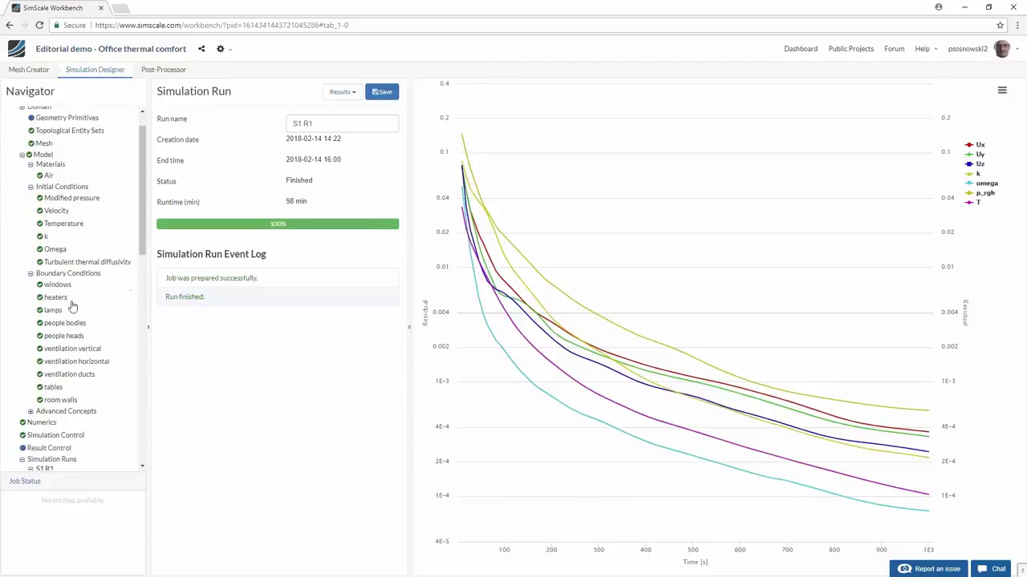
# Check which meshes the S1 natural convection and S2 M4 forced ventilation simulations use
pyautogui.scroll(3, 42, 308)
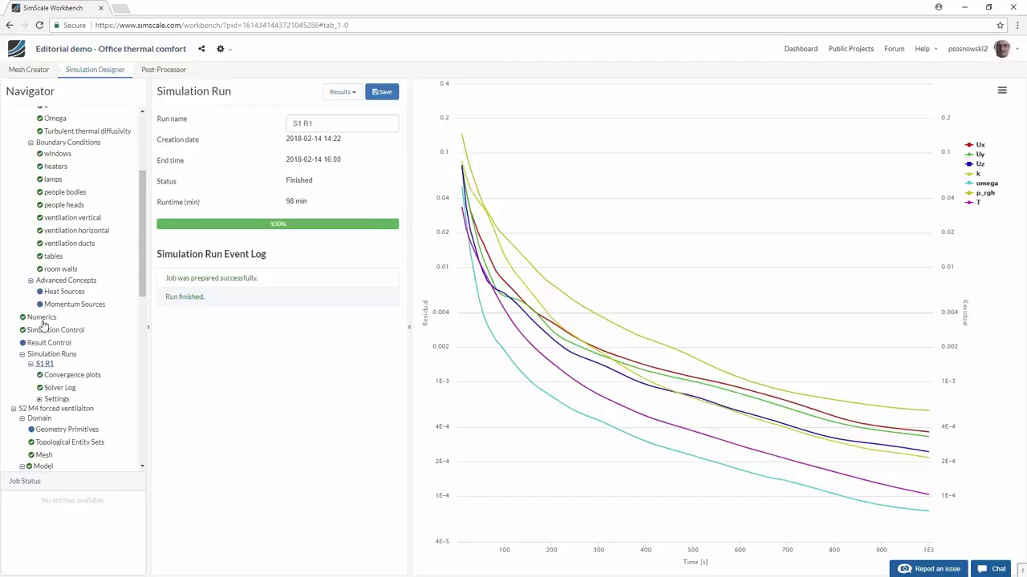
pyautogui.click(37, 137)
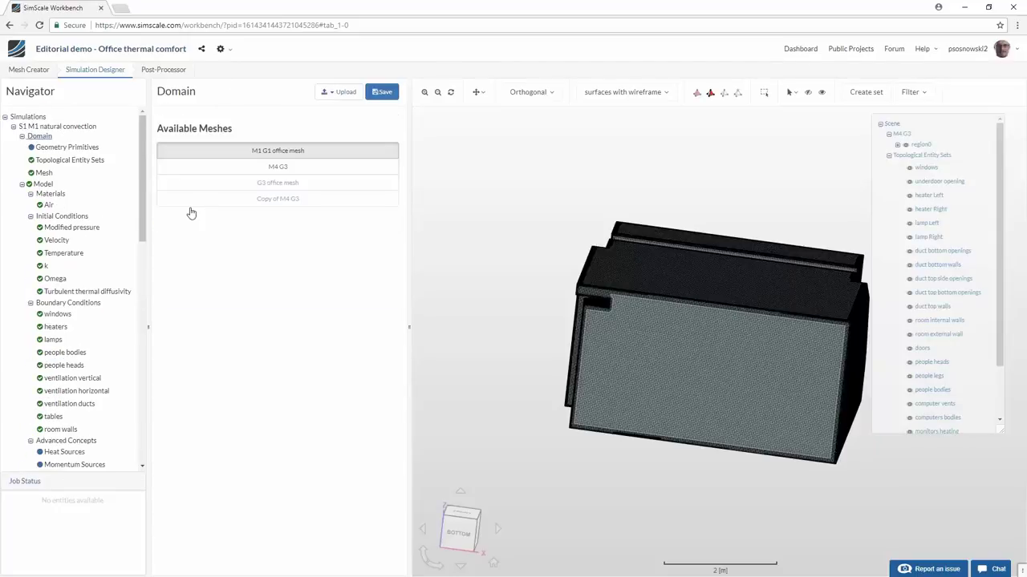
pyautogui.scroll(-3, 118, 286)
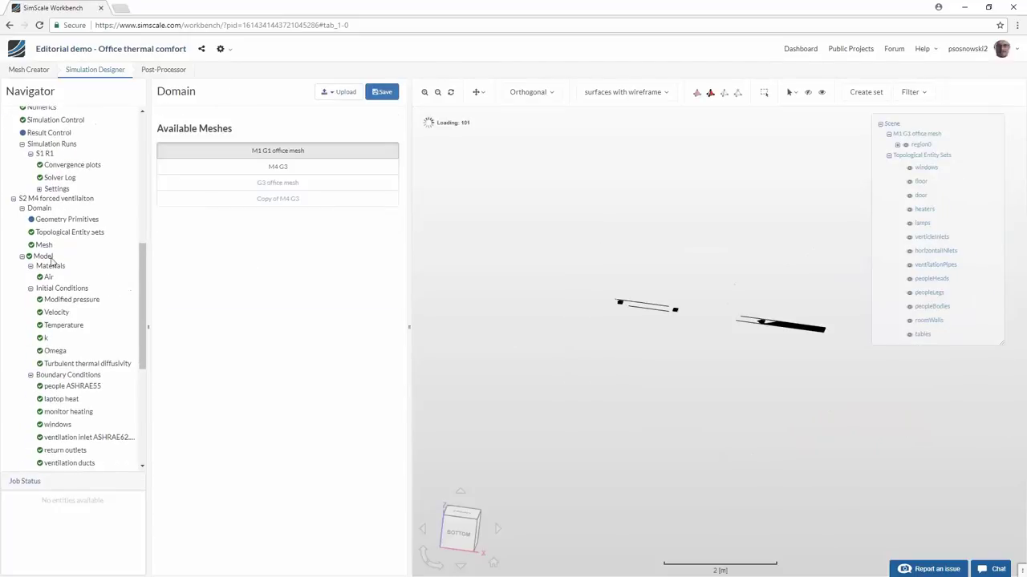
pyautogui.click(55, 194)
pyautogui.click(38, 204)
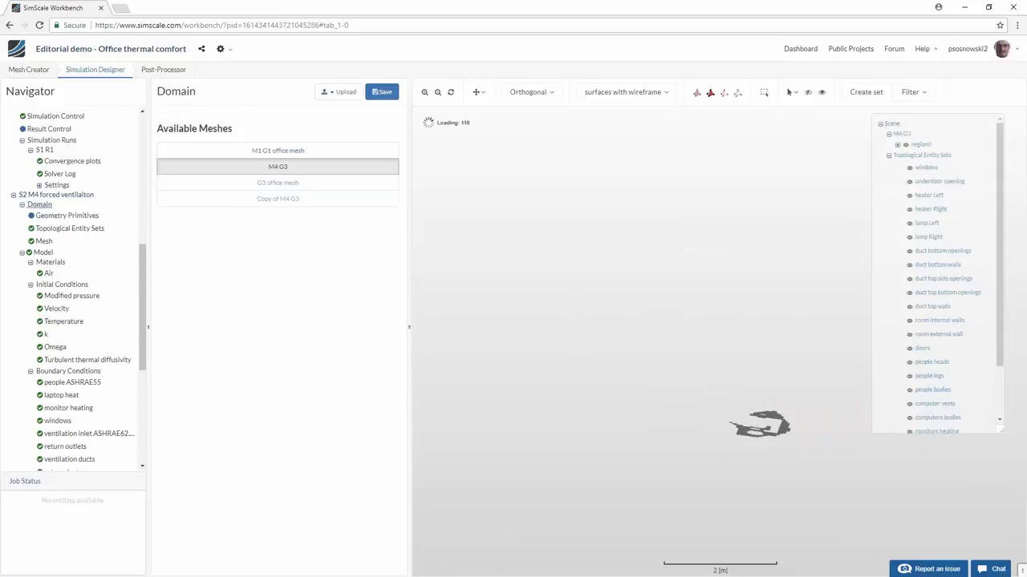
# Inspect the Heat Sources and Momentum Sources under Advanced Concepts, then list all simulations
pyautogui.scroll(-3, 37, 319)
pyautogui.click(51, 347)
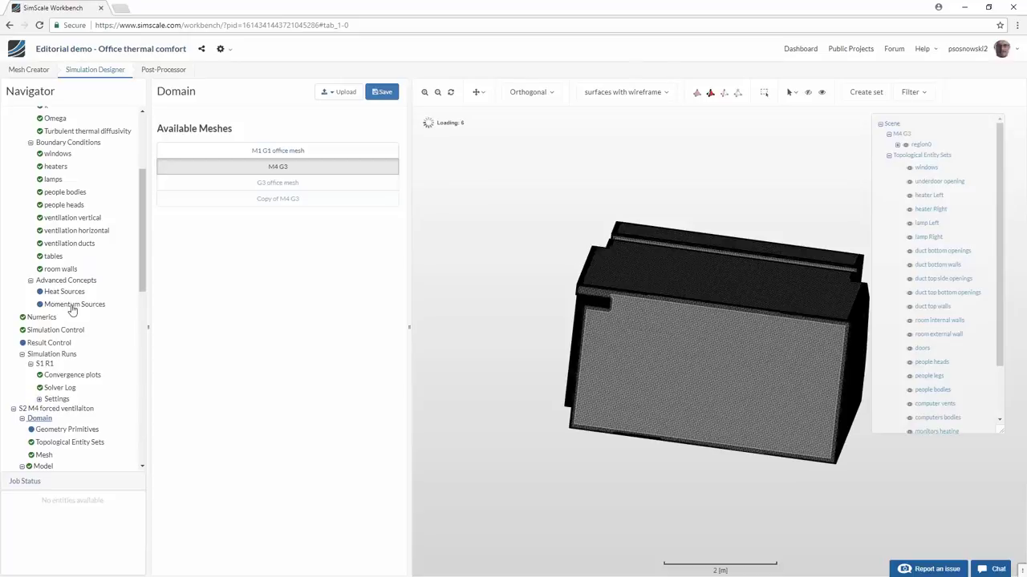
pyautogui.click(64, 292)
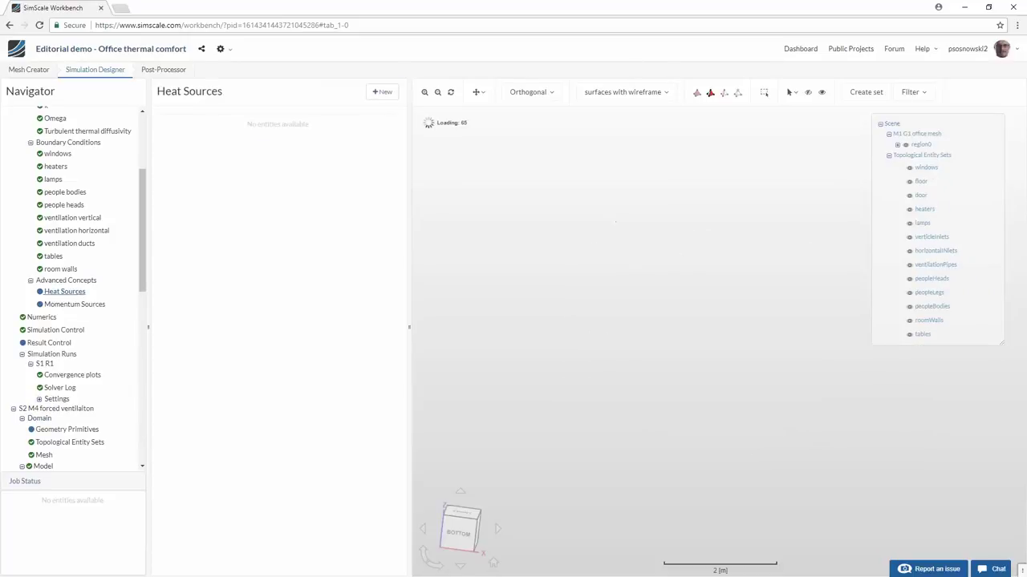
pyautogui.click(76, 304)
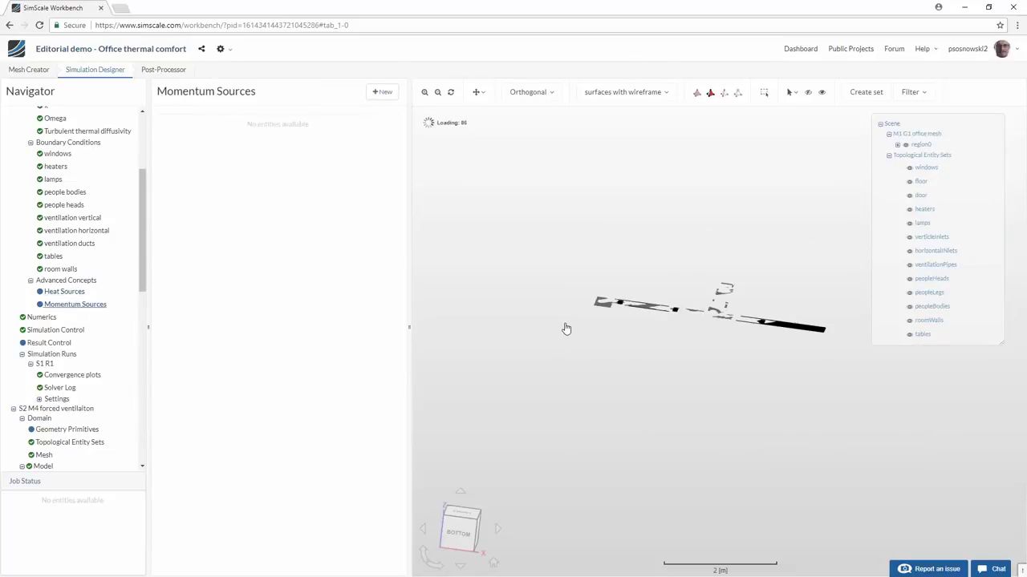
pyautogui.scroll(3, 56, 227)
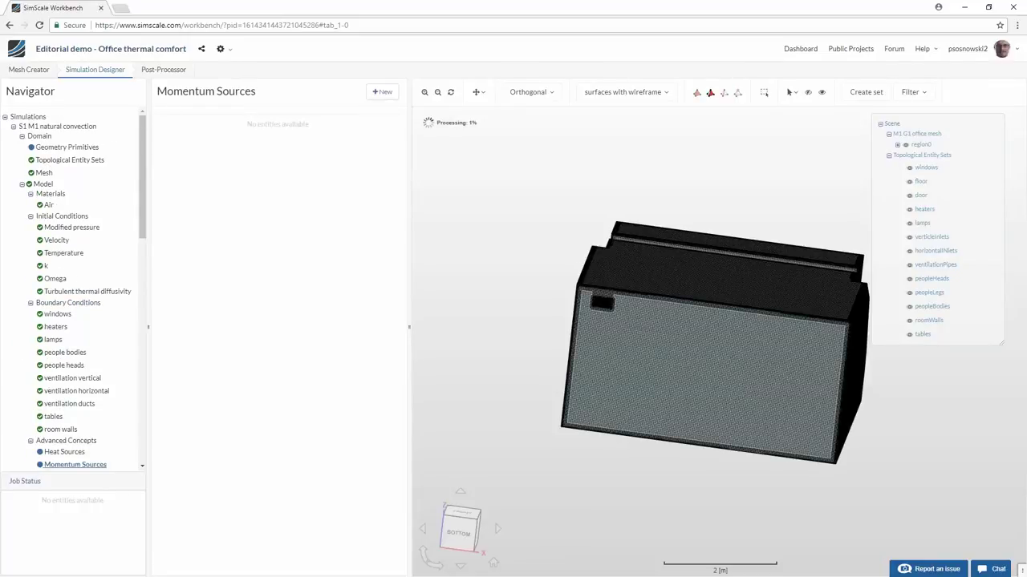
pyautogui.click(34, 118)
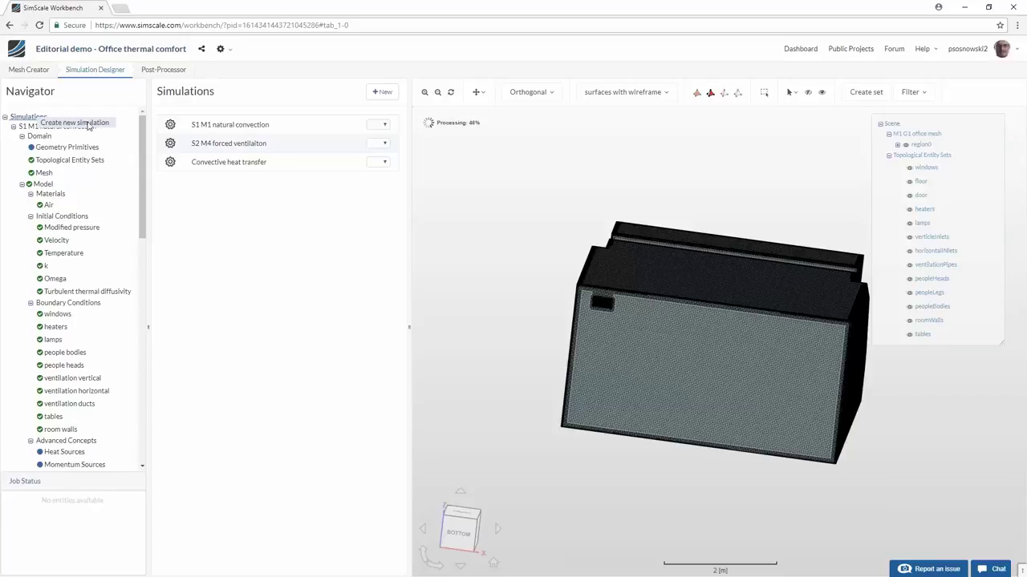
# Create a new Incompressible flow simulation
pyautogui.click(38, 127)
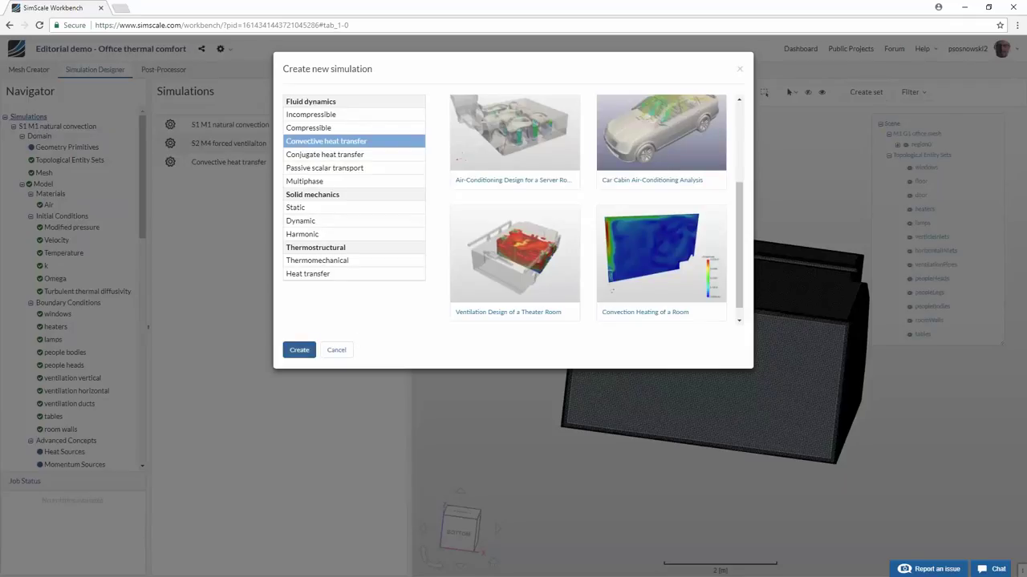
pyautogui.click(333, 118)
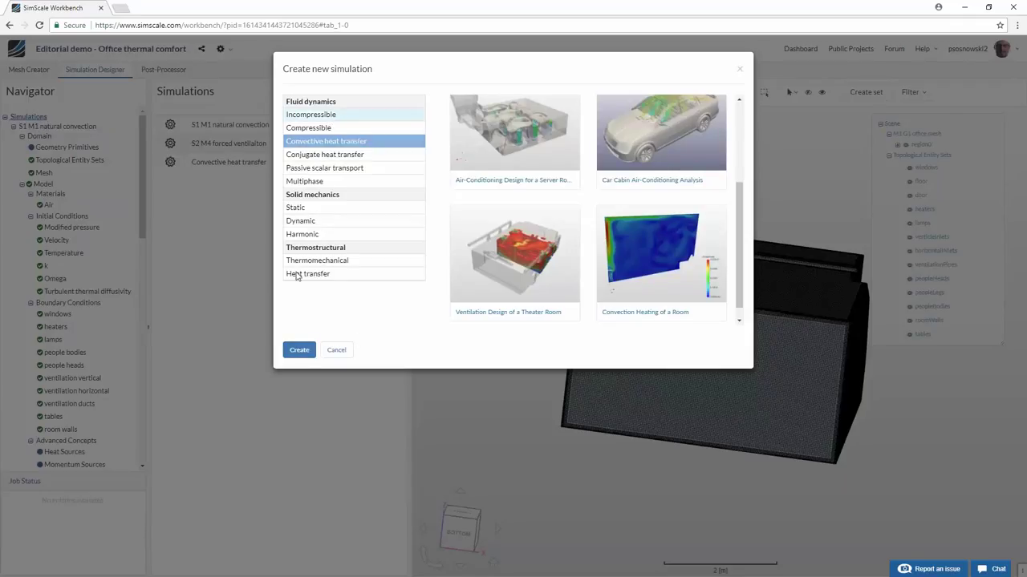
pyautogui.click(299, 349)
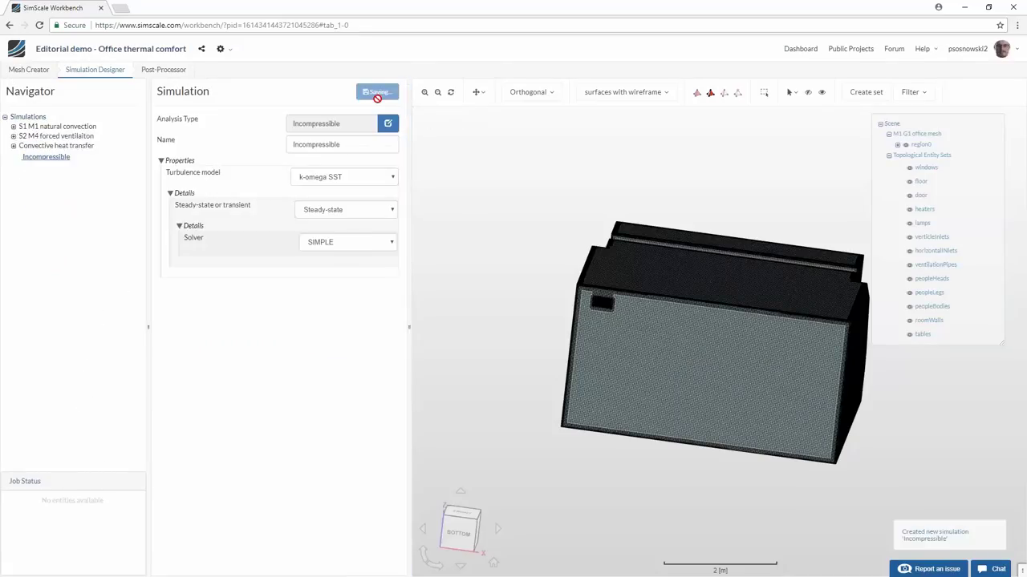
# Add Rotating Zone 1 with type Multi reference frame (MRF) and save it
pyautogui.click(31, 284)
pyautogui.click(67, 295)
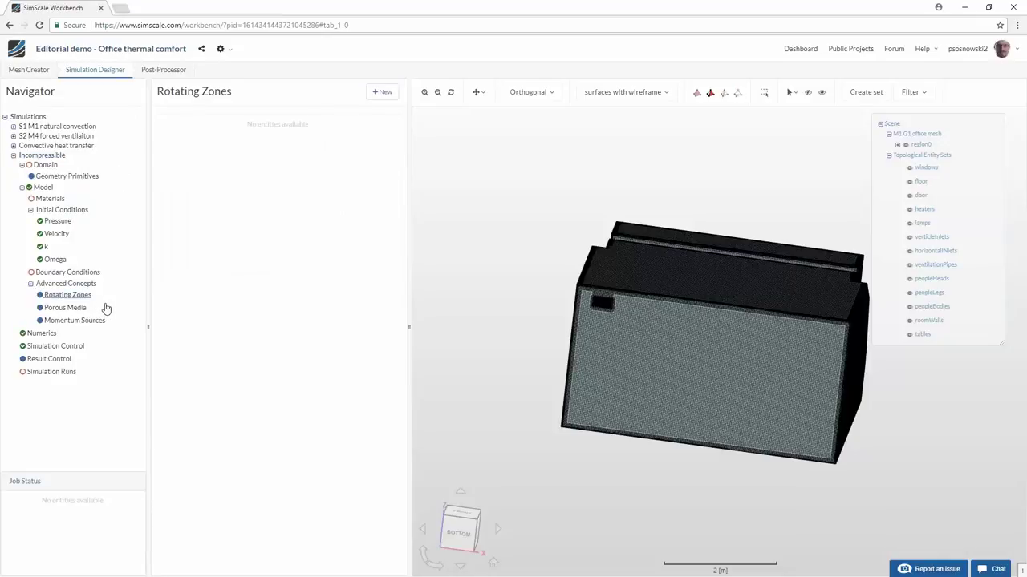
pyautogui.click(380, 91)
pyautogui.click(330, 146)
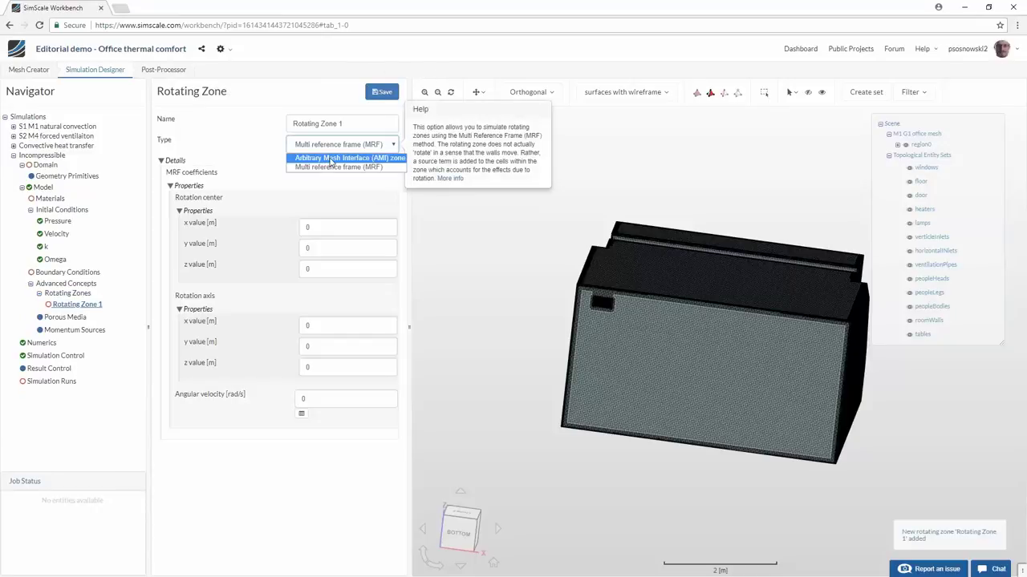
pyautogui.click(330, 159)
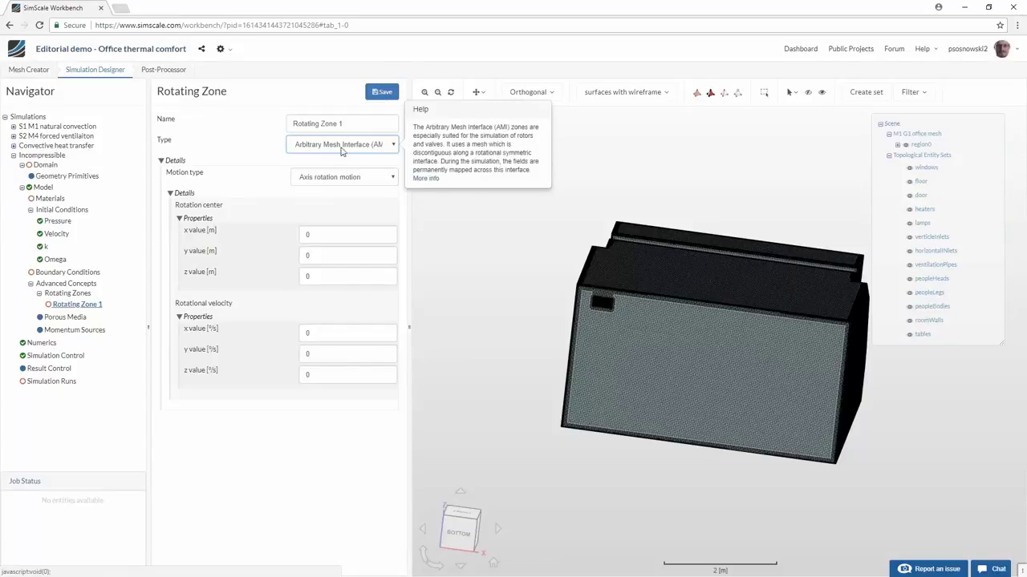
pyautogui.click(343, 147)
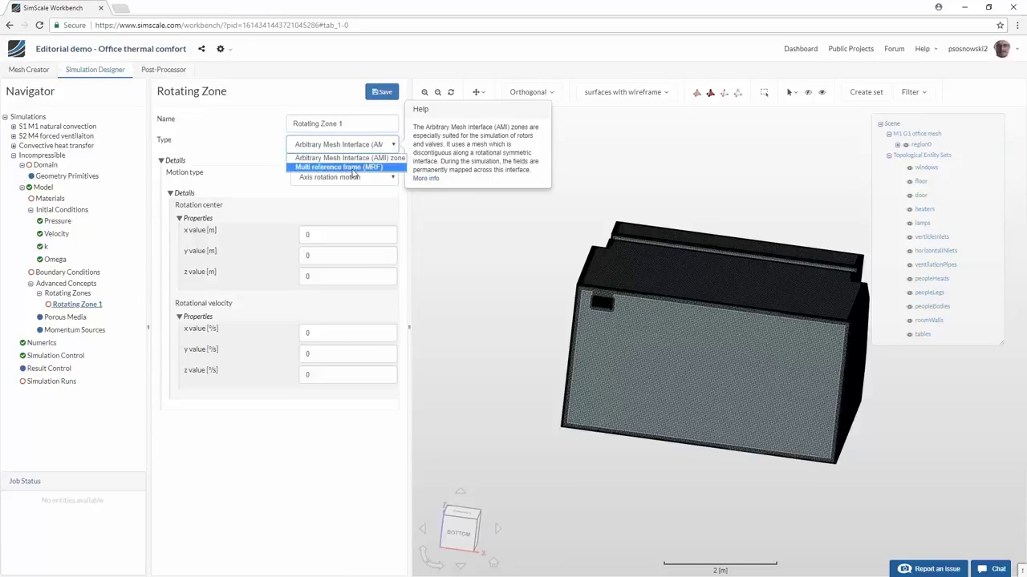
pyautogui.click(367, 168)
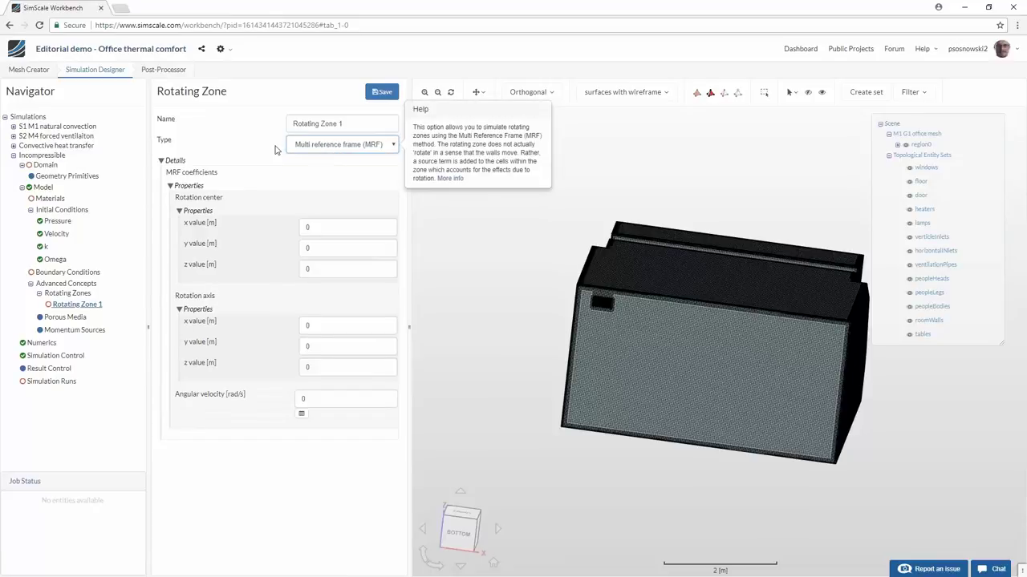
pyautogui.click(380, 91)
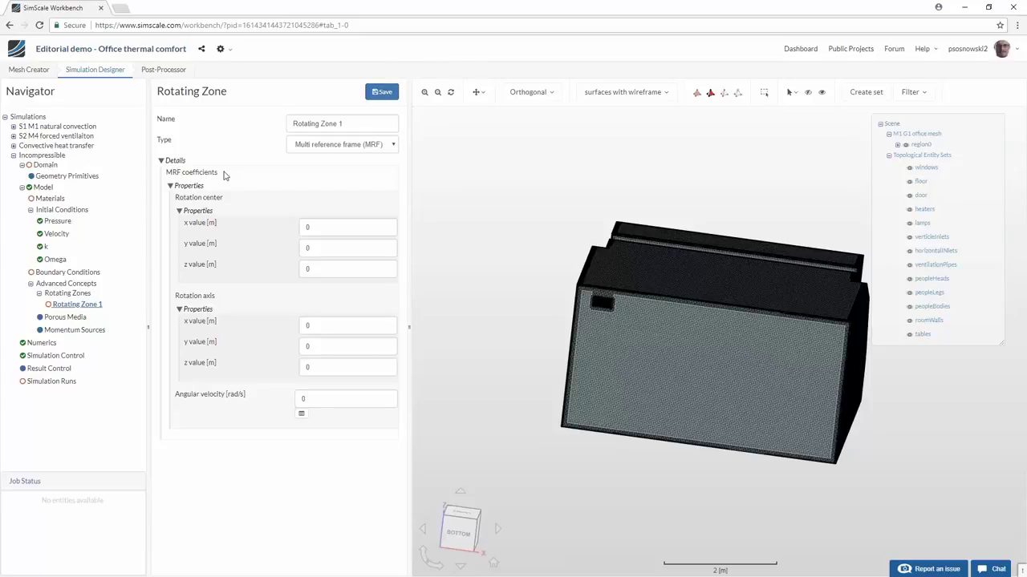
pyautogui.click(13, 157)
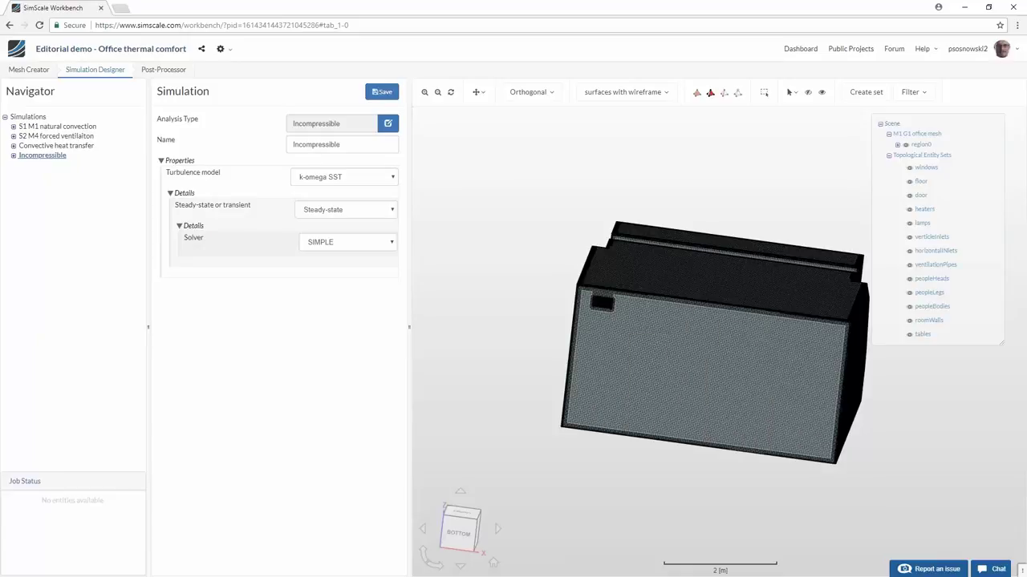
# Expand Convective heat transfer's Advanced Concepts and look at its Rotating Zones and Momentum Sources
pyautogui.click(13, 146)
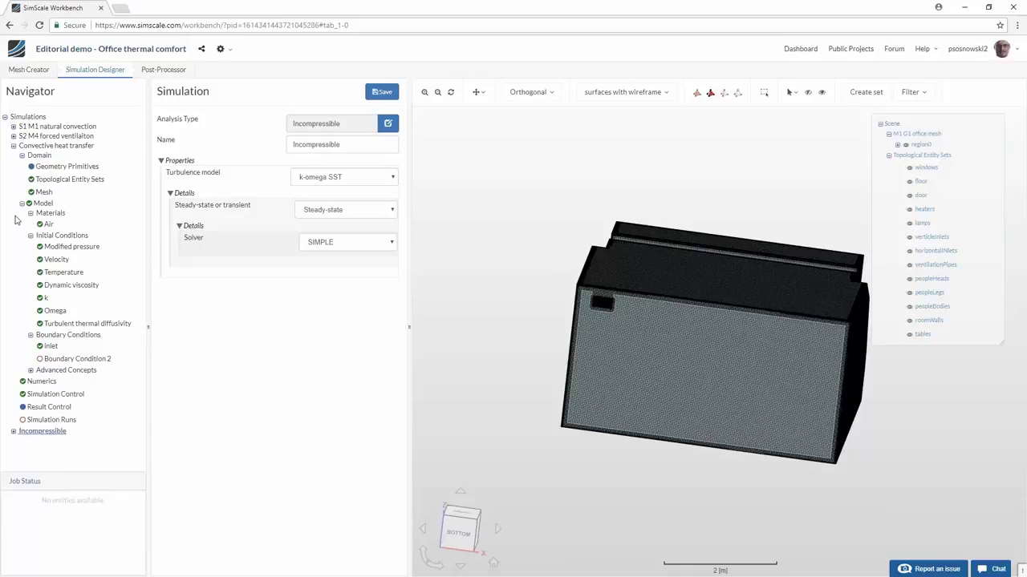
pyautogui.click(30, 370)
pyautogui.click(72, 419)
pyautogui.click(72, 382)
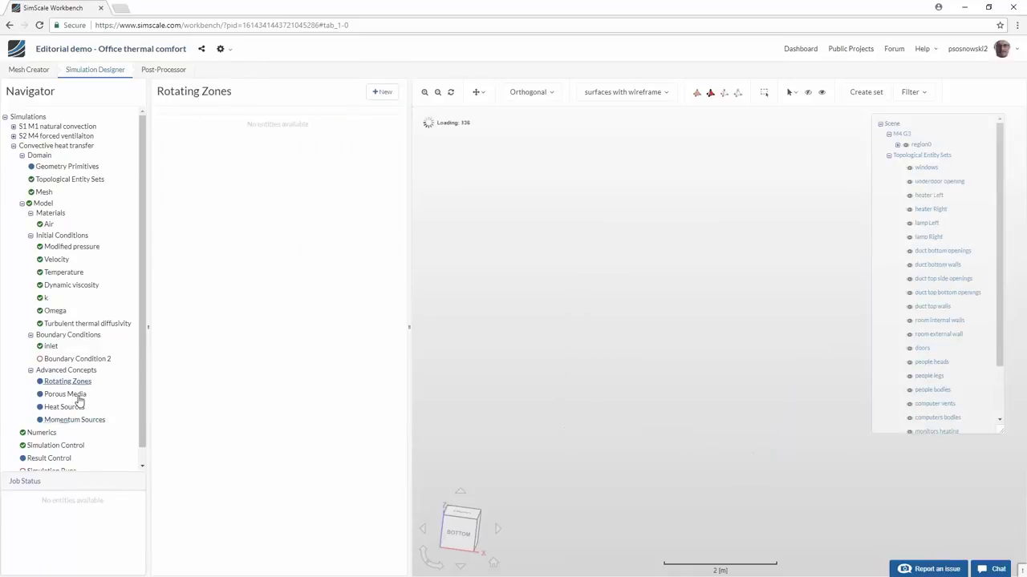
pyautogui.moveTo(74, 420); pyautogui.dragTo(57, 434)
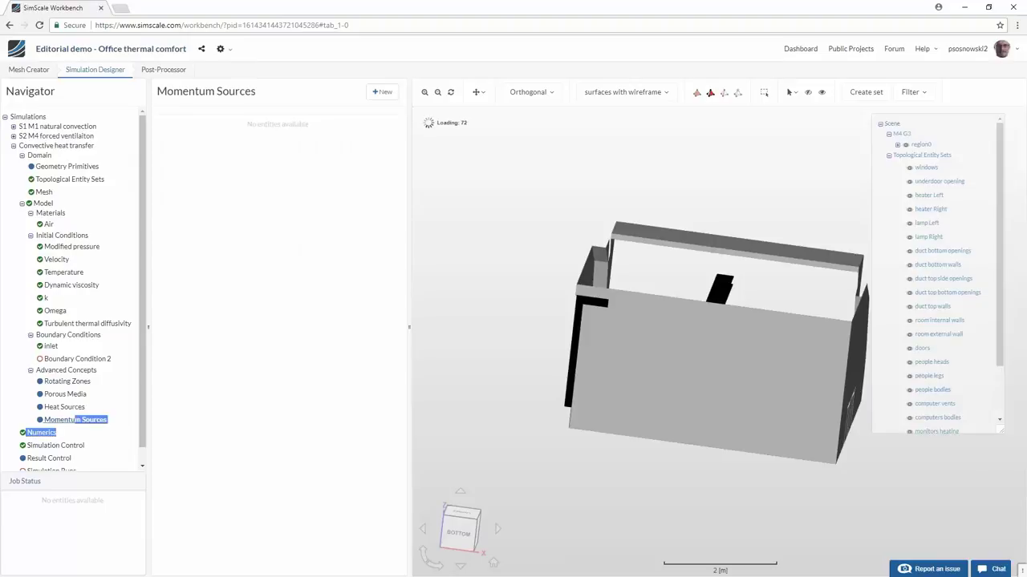
pyautogui.click(74, 422)
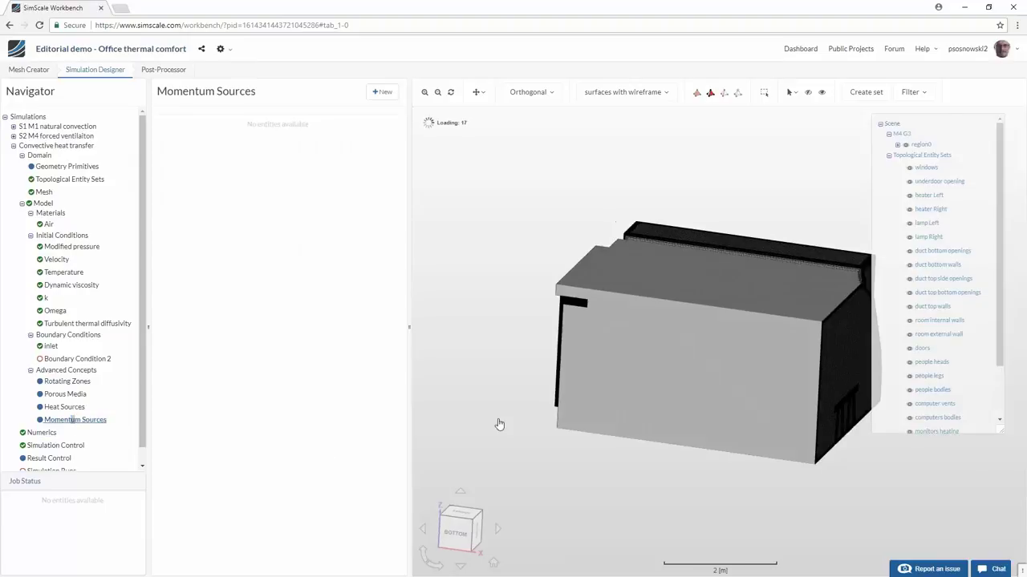
# Hide the roof and front wall, render the room as solid surfaces, and open Geometry Primitives
pyautogui.click(631, 304)
pyautogui.click(808, 92)
pyautogui.click(719, 331)
pyautogui.click(808, 92)
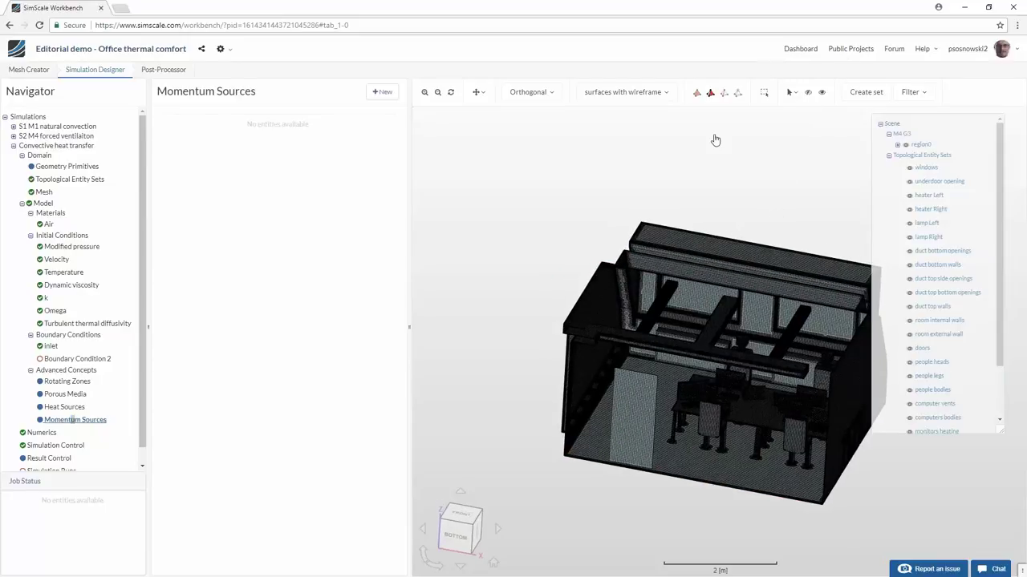
pyautogui.click(626, 92)
pyautogui.click(630, 110)
pyautogui.moveTo(610, 265); pyautogui.dragTo(626, 329)
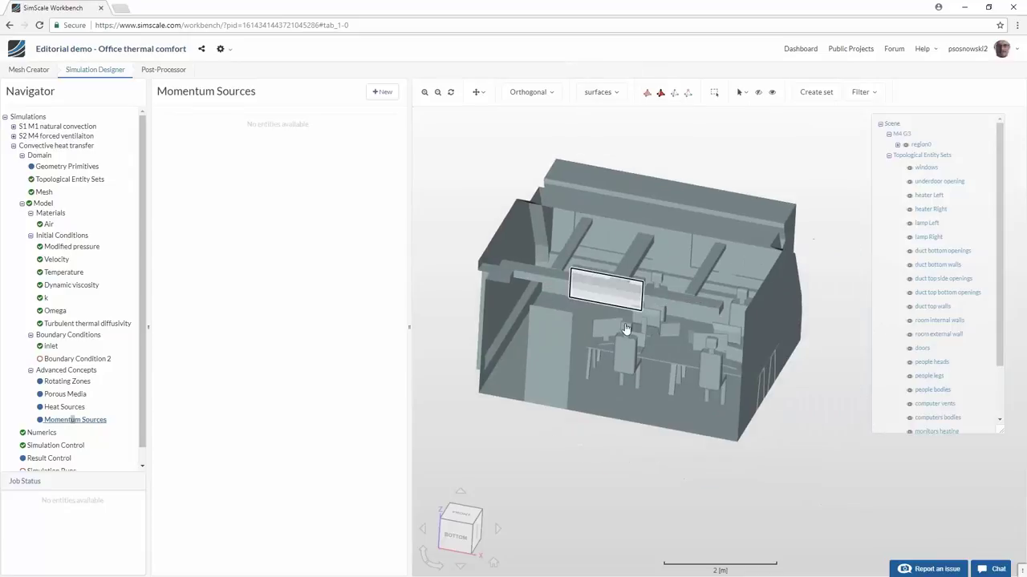
pyautogui.scroll(6, 629, 325)
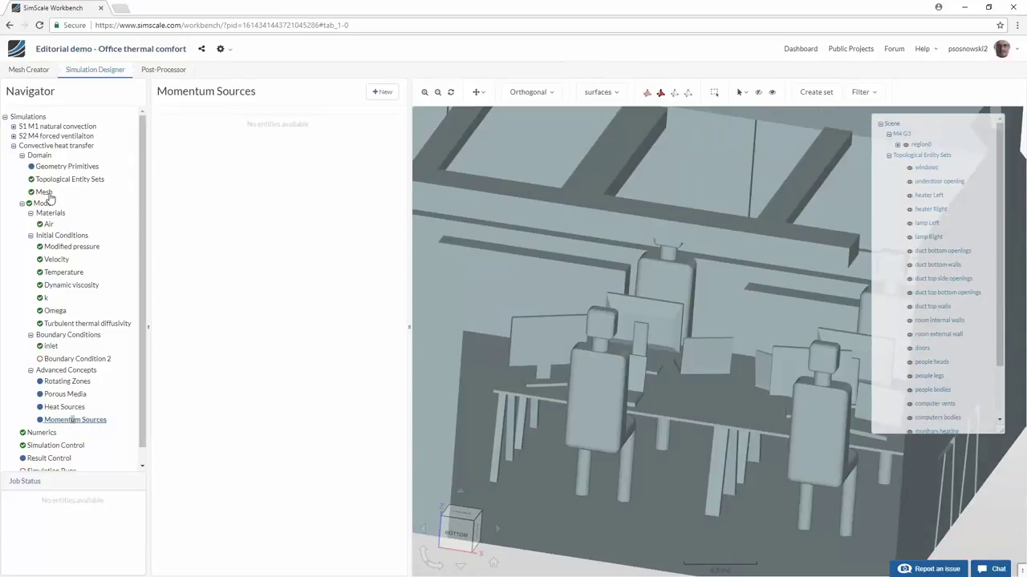
pyautogui.click(56, 168)
pyautogui.click(378, 91)
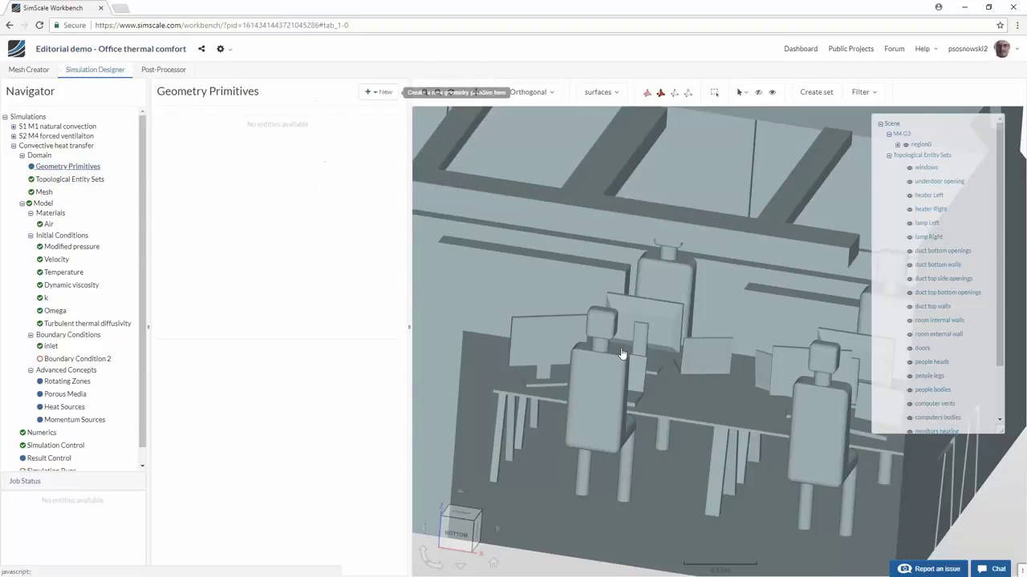
# Place the new Cylinder primitive at reference point y = 2, z = 2 and save
pyautogui.scroll(-5, 686, 415)
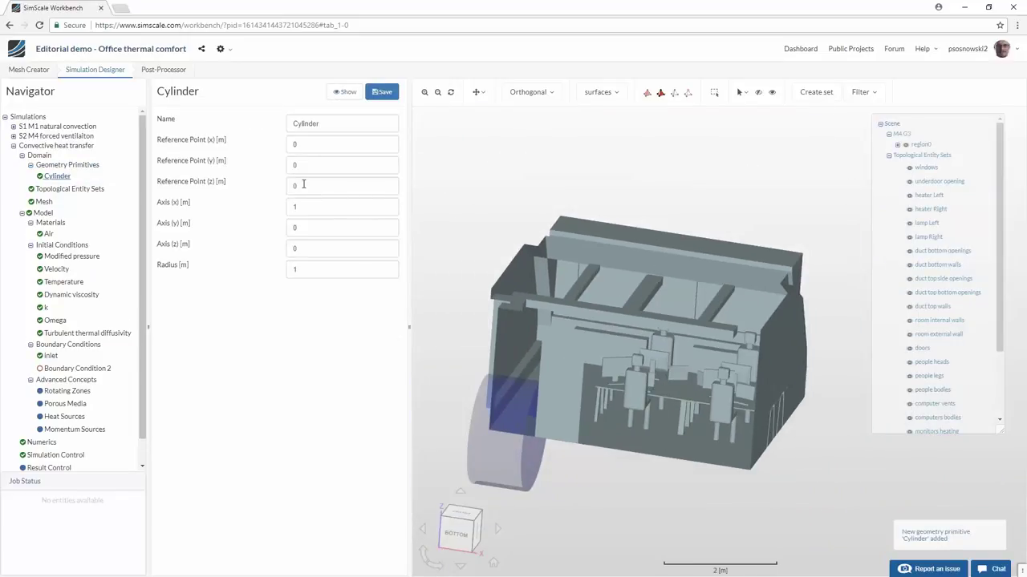
pyautogui.click(312, 167)
pyautogui.write('1')
pyautogui.click(319, 186)
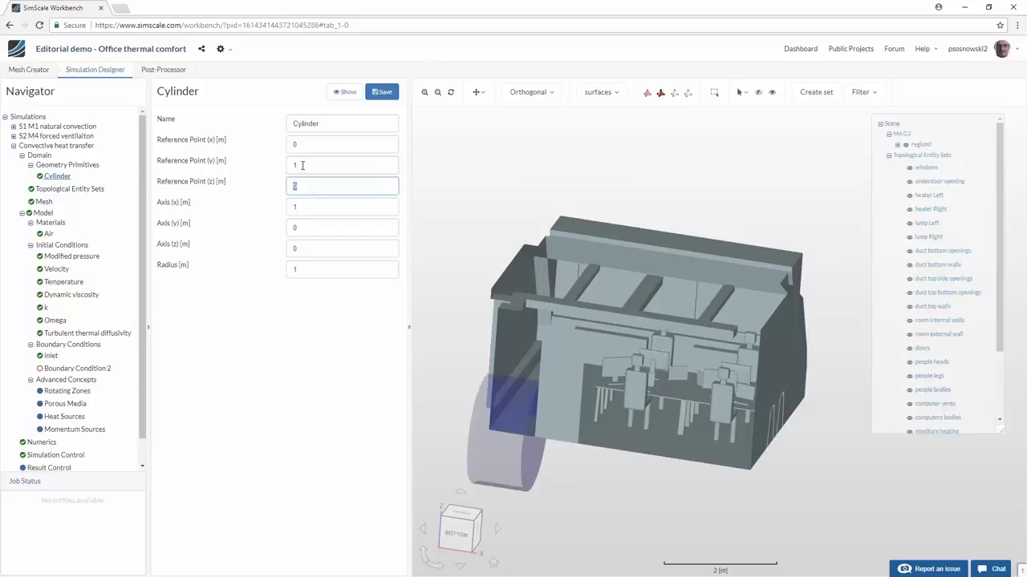
pyautogui.doubleClick(302, 166)
pyautogui.write('2')
pyautogui.click(307, 192)
pyautogui.doubleClick(305, 189)
pyautogui.write('2')
pyautogui.click(379, 92)
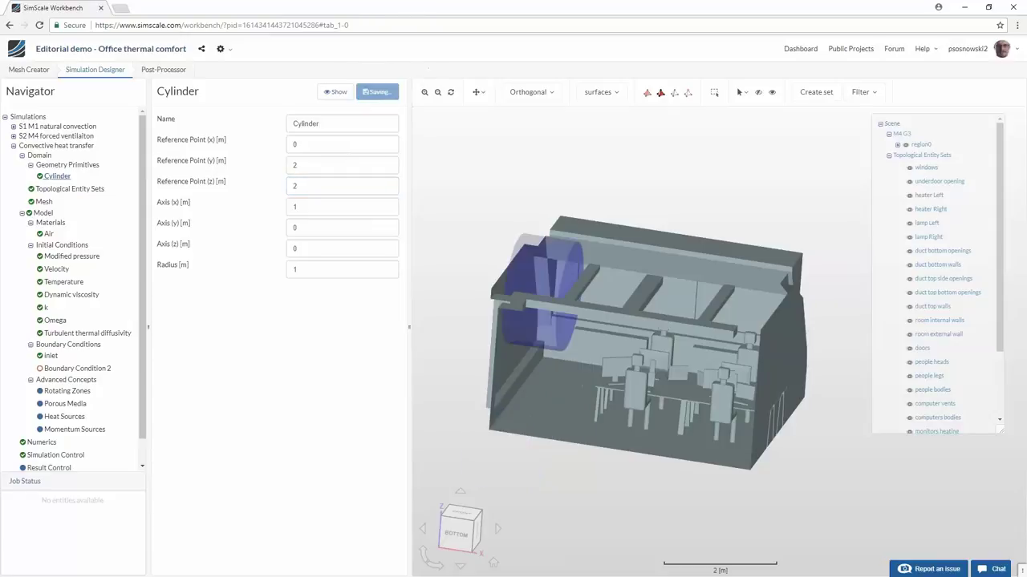
# Set the cylinder radius to 0.1 m and its axis x to 0.1
pyautogui.doubleClick(308, 271)
pyautogui.write('11')
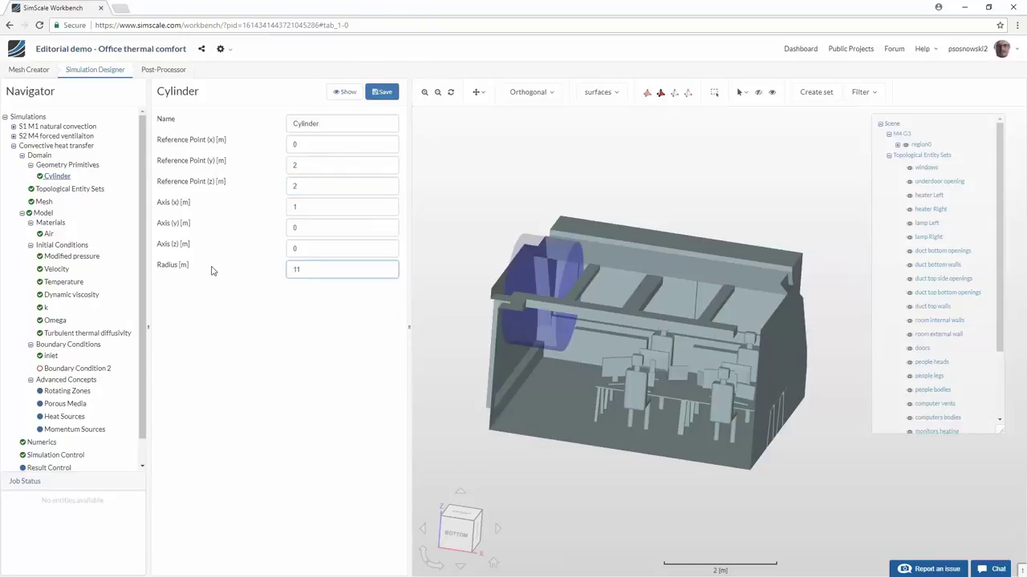
pyautogui.press('BackSpace')
pyautogui.write('0.')
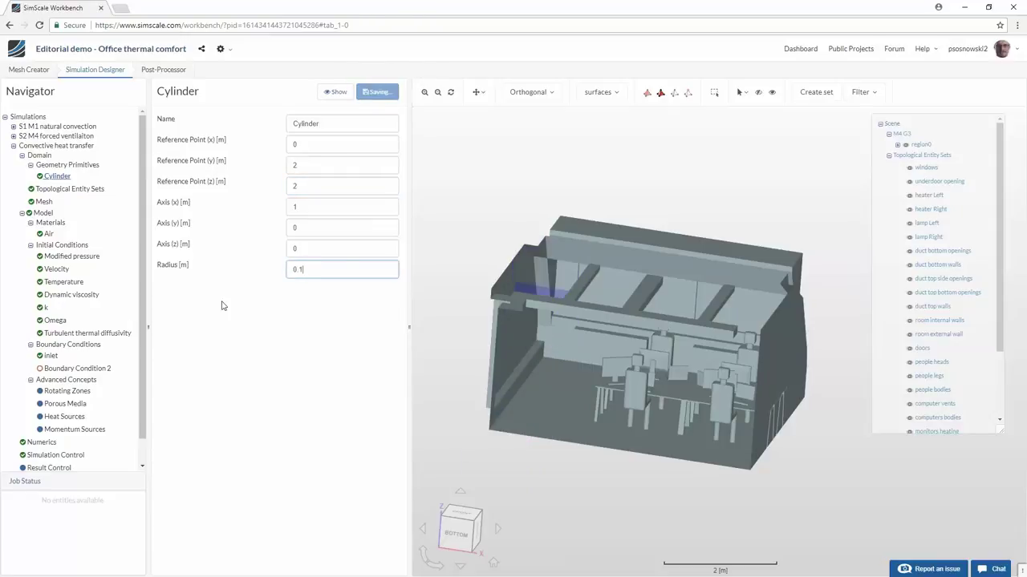
pyautogui.press('Return')
pyautogui.doubleClick(308, 208)
pyautogui.write('0.')
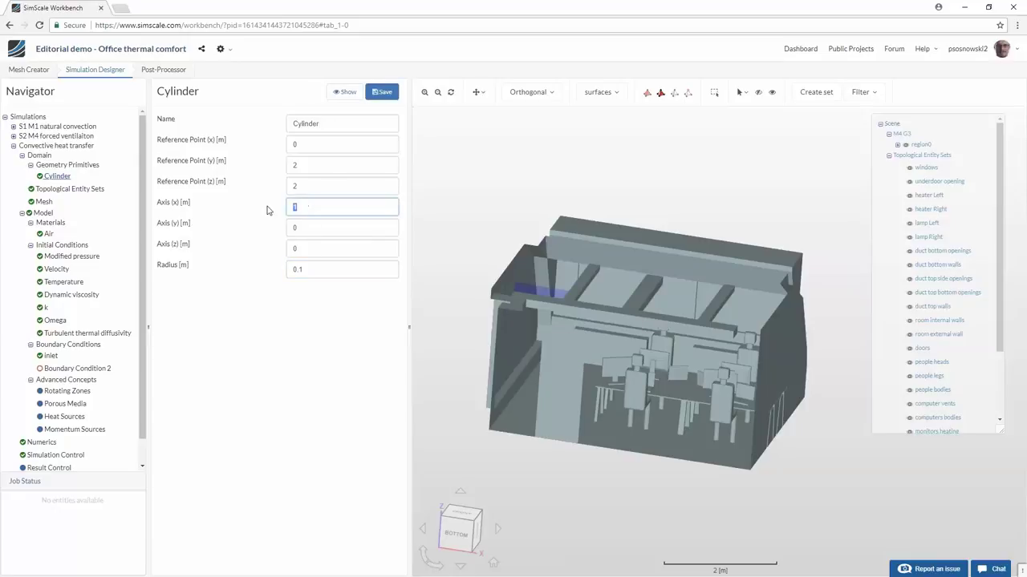
pyautogui.write('1')
pyautogui.press('Return')
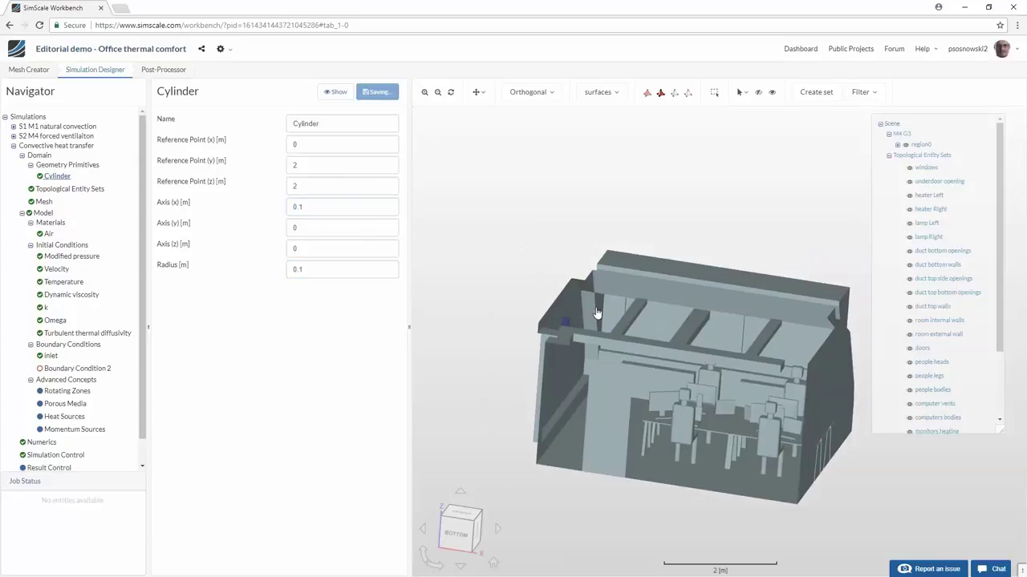
pyautogui.scroll(5, 633, 337)
pyautogui.scroll(6, 633, 337)
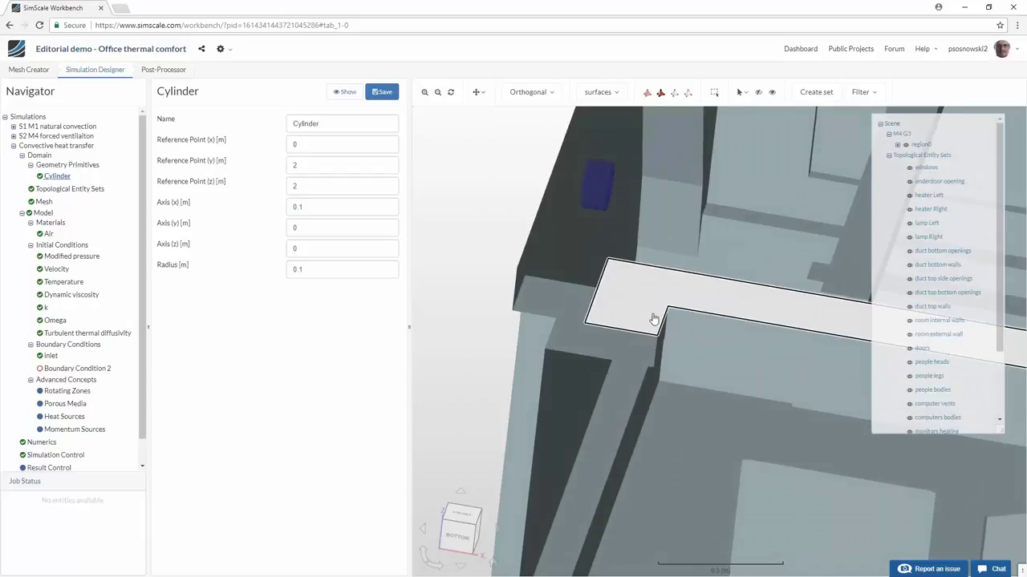
pyautogui.scroll(-1, 66, 407)
pyautogui.click(71, 404)
# Create Momentum Source 1 with 1 m/s average x-velocity on the Cylinder primitive and save
pyautogui.click(382, 92)
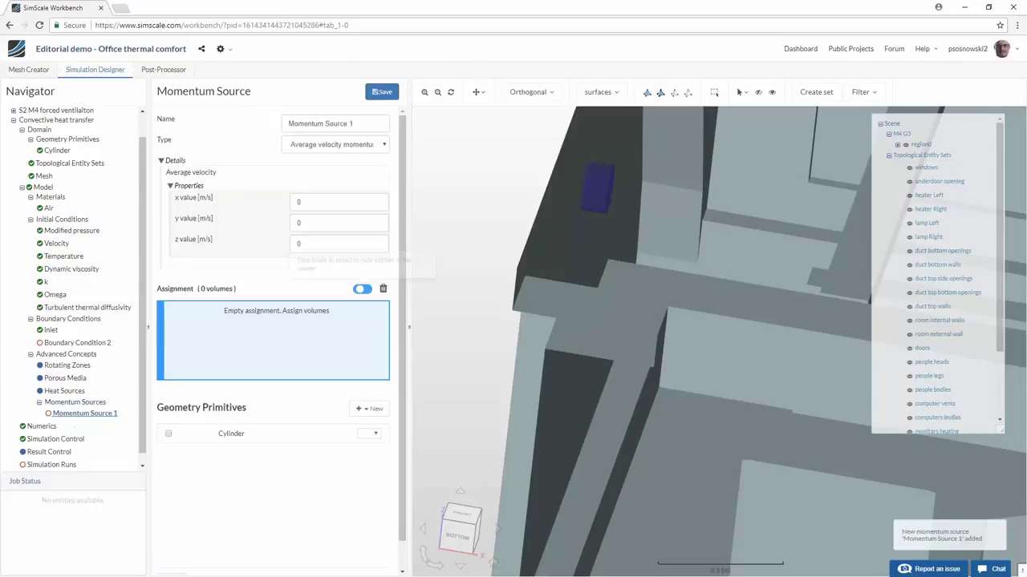
pyautogui.click(298, 203)
pyautogui.write('1')
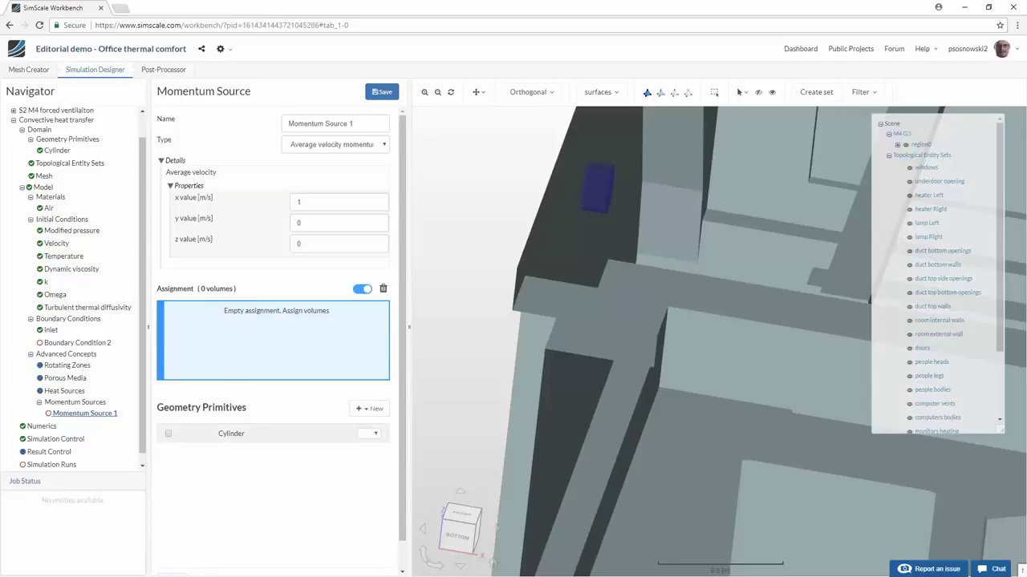
pyautogui.click(259, 430)
pyautogui.click(382, 91)
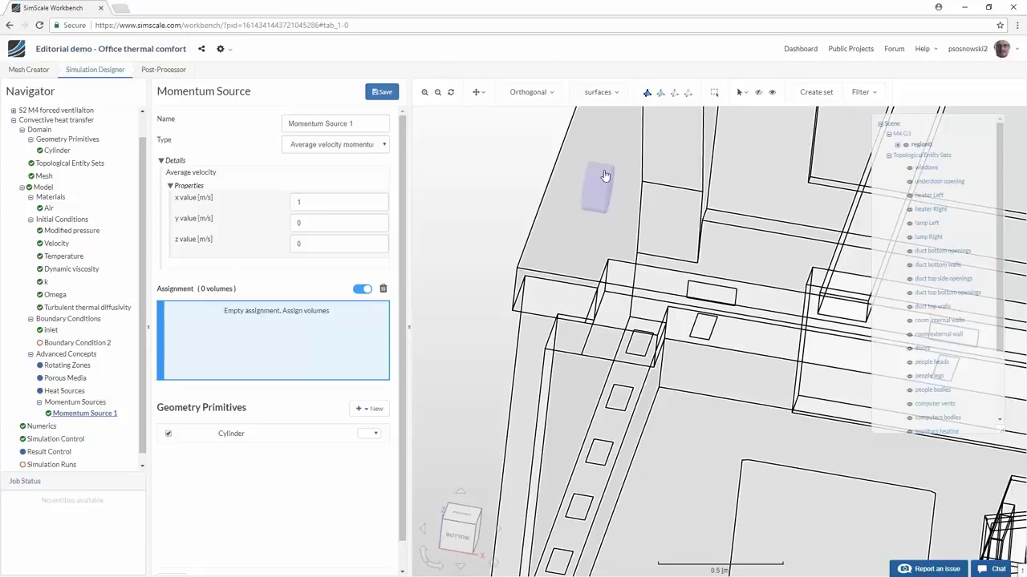
pyautogui.scroll(-3, 624, 233)
pyautogui.scroll(-3, 624, 234)
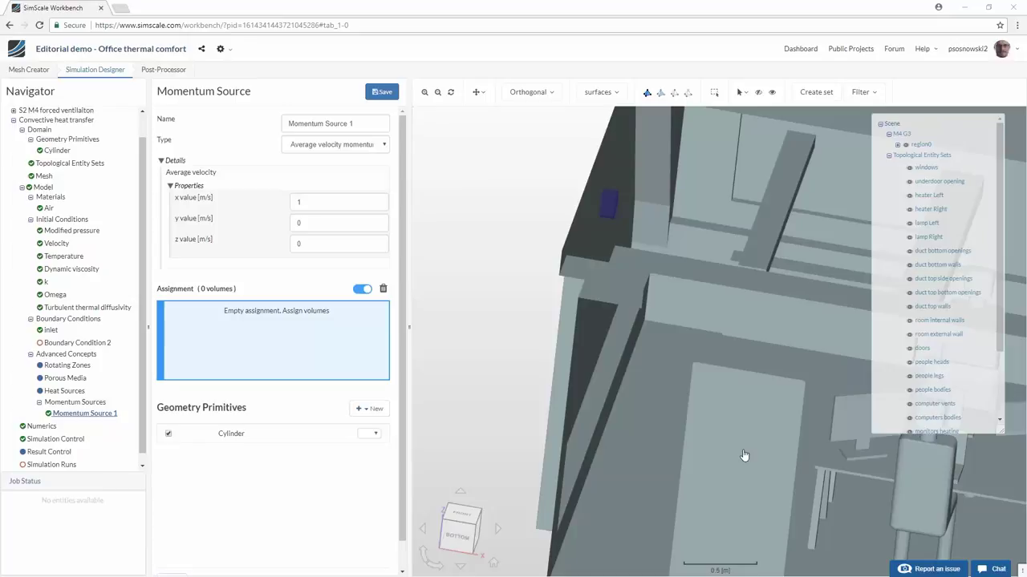
# Orbit and zoom around the office model, ending on a near-horizontal front view
pyautogui.moveTo(745, 454); pyautogui.dragTo(675, 497)
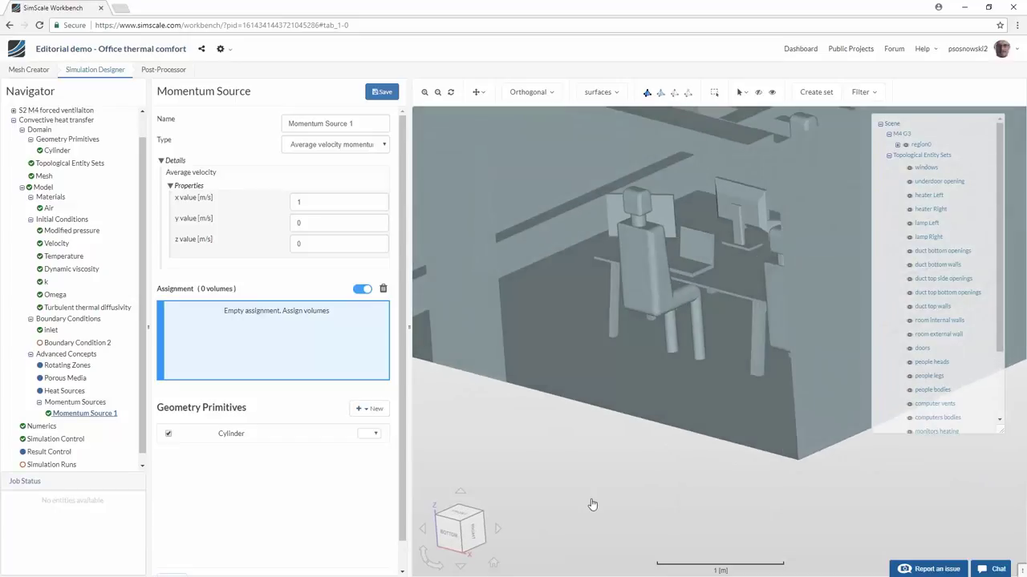
pyautogui.moveTo(595, 337); pyautogui.dragTo(633, 353)
pyautogui.moveTo(657, 452); pyautogui.dragTo(615, 449)
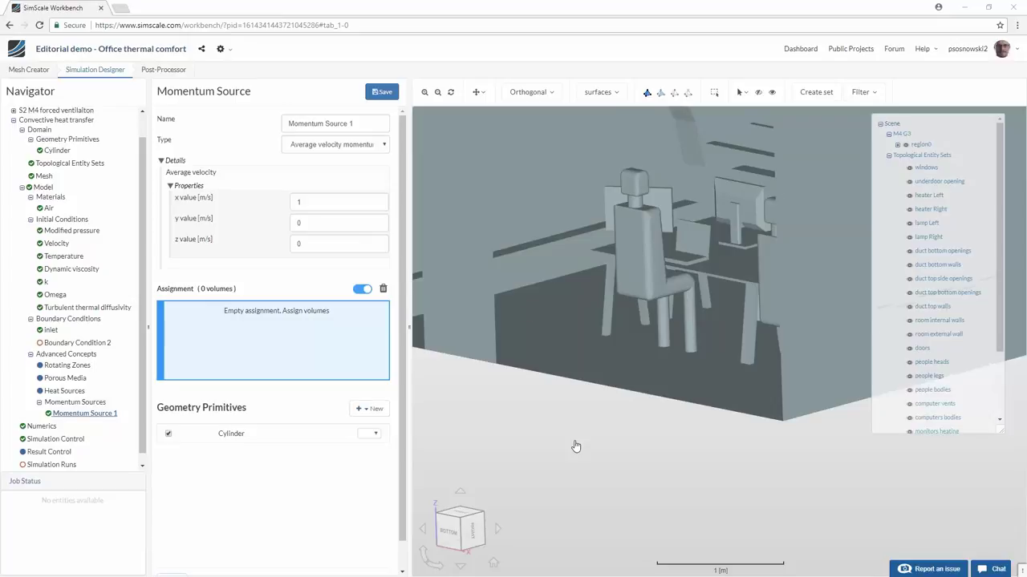
pyautogui.scroll(-5, 597, 450)
pyautogui.moveTo(642, 323); pyautogui.dragTo(609, 369)
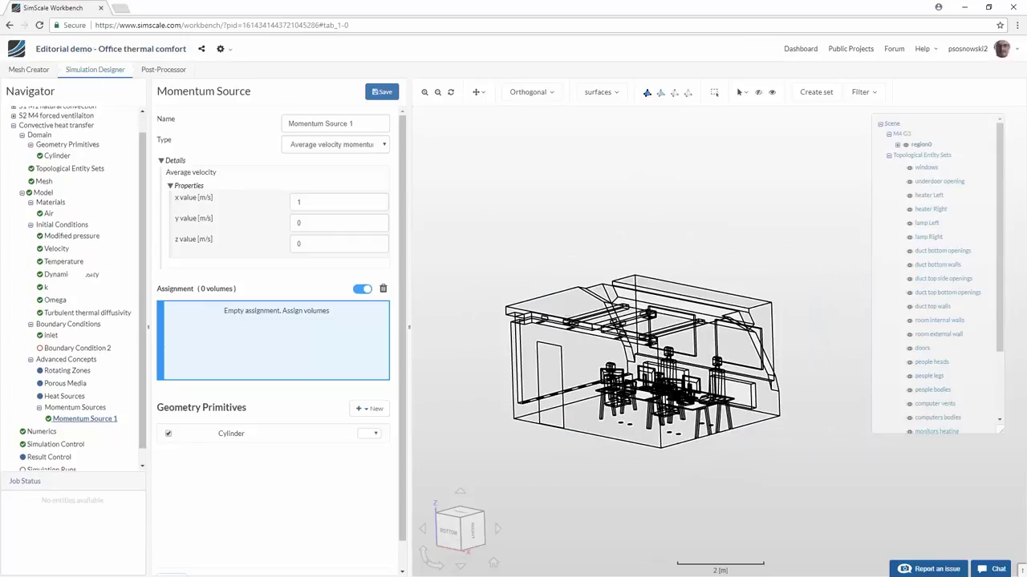
pyautogui.scroll(1, 72, 241)
# Collapse Convective heat transfer and expand the S1 M1 natural convection simulation
pyautogui.click(14, 132)
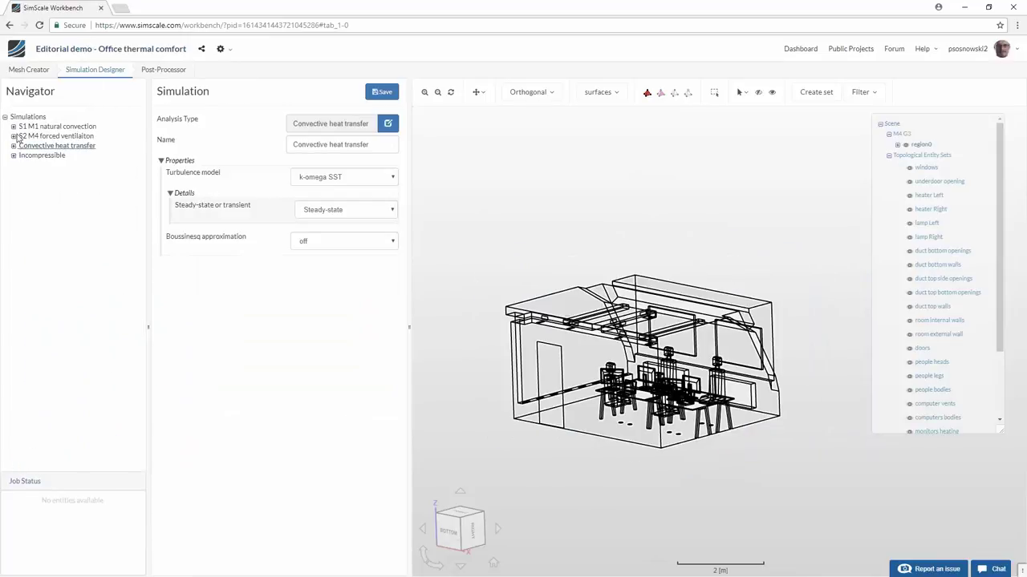
pyautogui.click(14, 127)
pyautogui.scroll(-3, 68, 309)
# Open the S1 R1 run's mesh information and highlight the 4075494 3D element count
pyautogui.click(46, 438)
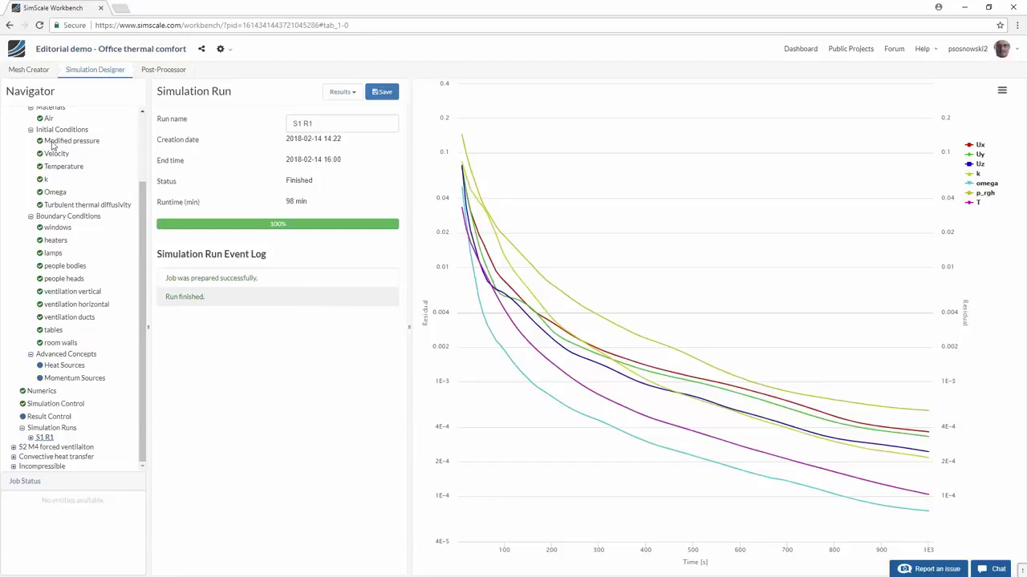
pyautogui.click(53, 206)
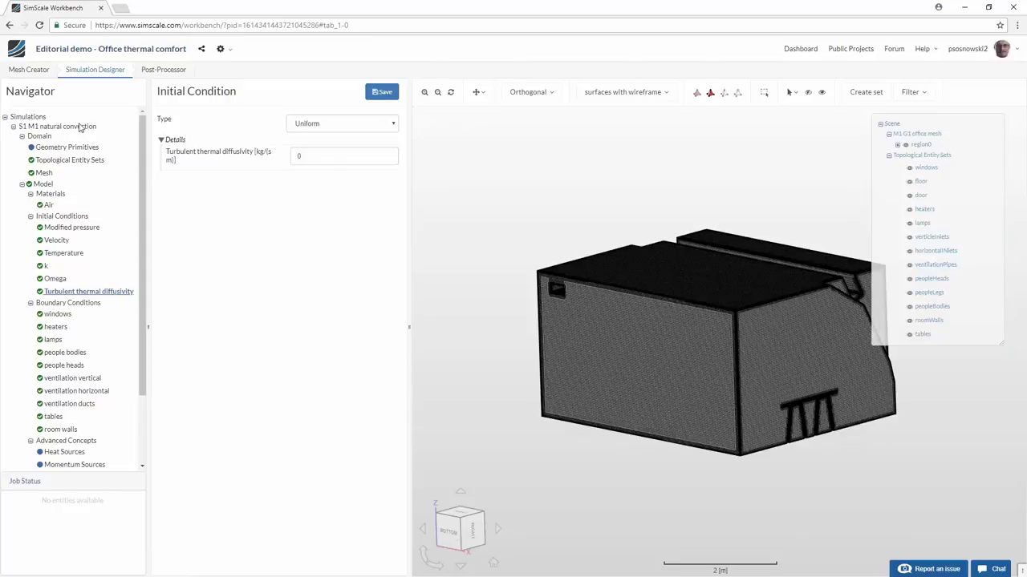
pyautogui.click(45, 174)
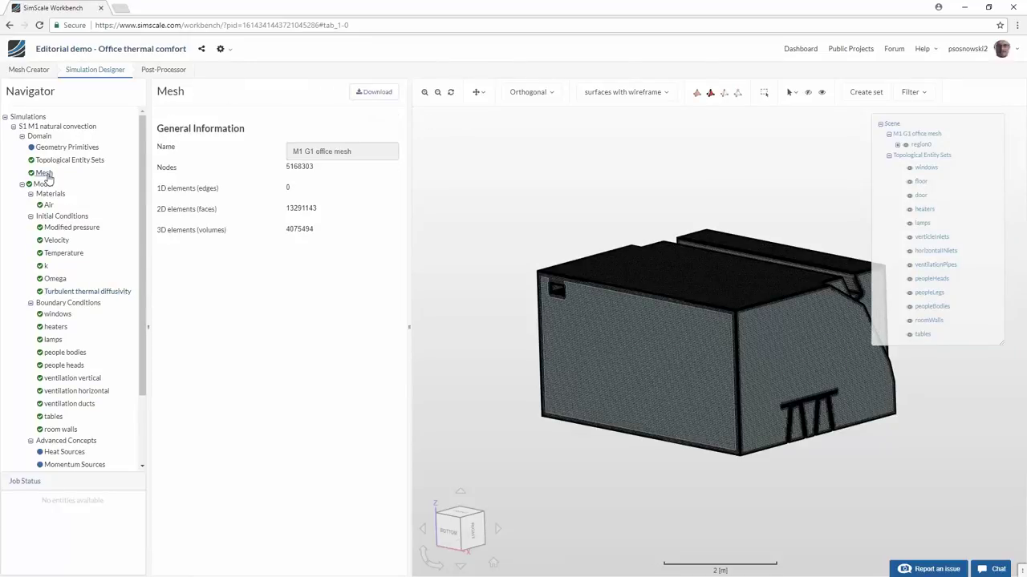
pyautogui.moveTo(303, 230); pyautogui.dragTo(286, 233)
pyautogui.doubleClick(299, 230)
# Hide the office mesh's roof and front wall to see inside, then expand Convective heat transfer
pyautogui.click(655, 299)
pyautogui.click(806, 95)
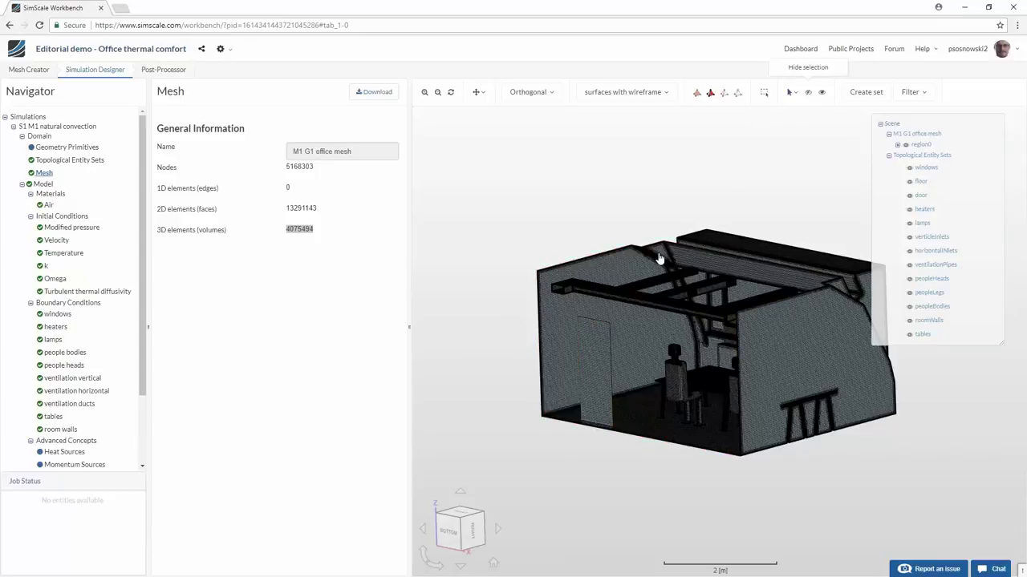
pyautogui.moveTo(648, 252); pyautogui.dragTo(622, 290)
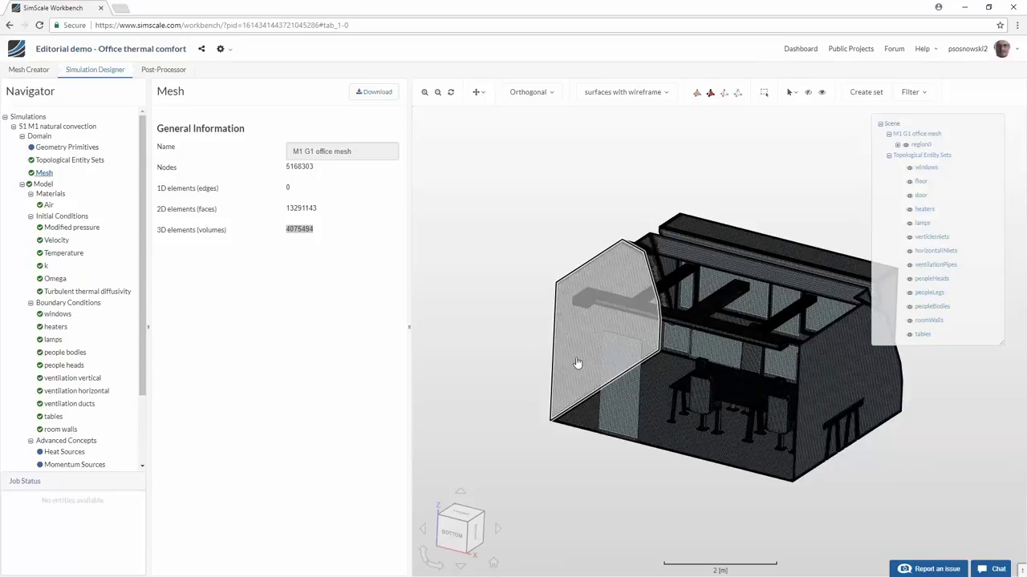
pyautogui.scroll(-1, 104, 322)
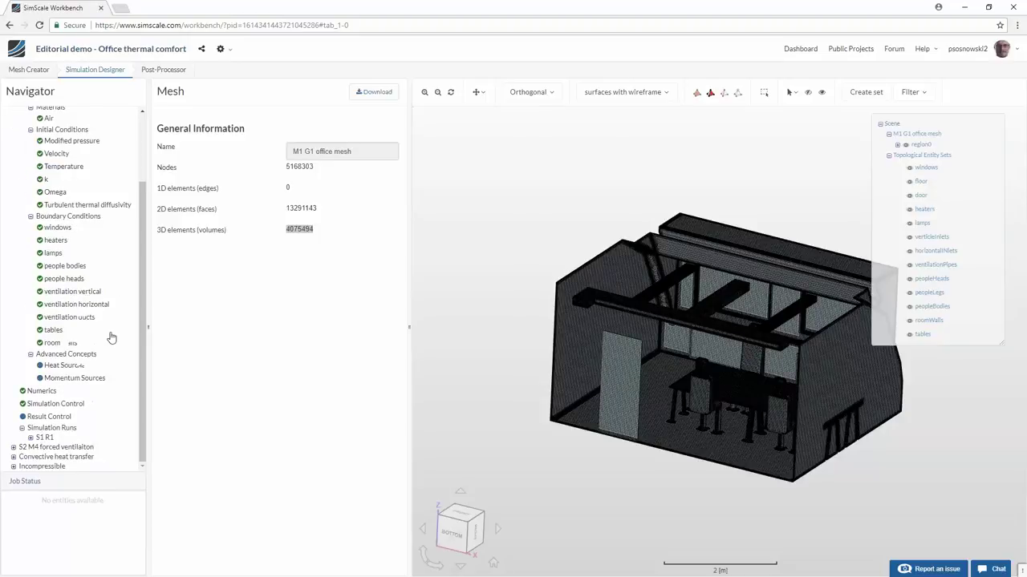
pyautogui.click(12, 457)
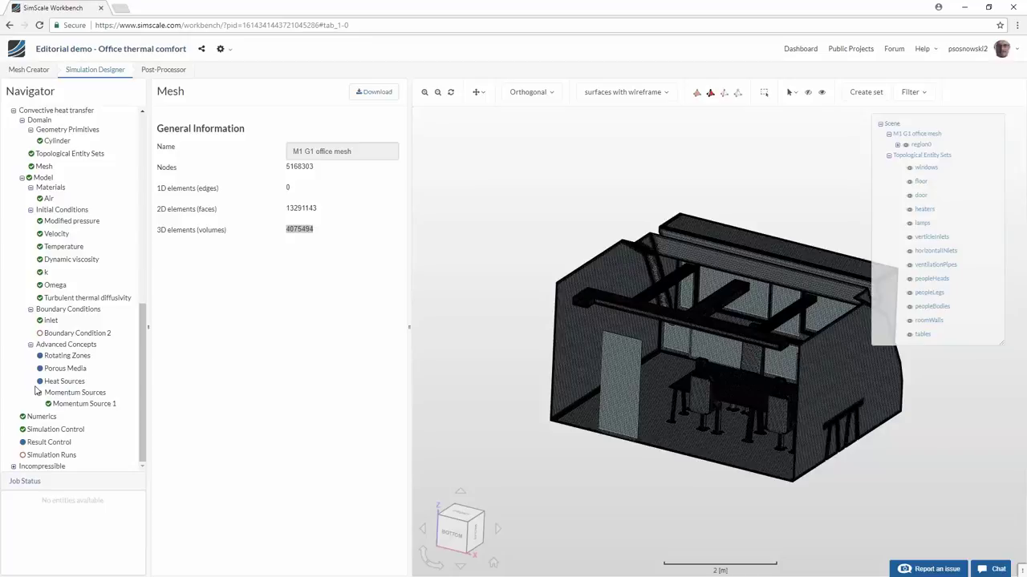
pyautogui.scroll(4, 722, 409)
pyautogui.scroll(3, 721, 405)
pyautogui.moveTo(716, 383); pyautogui.dragTo(702, 351)
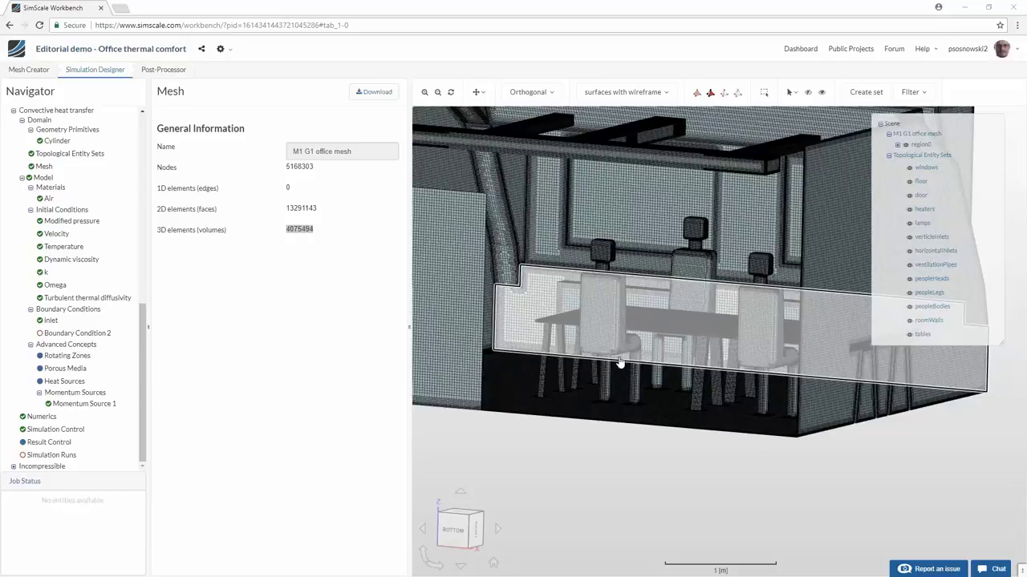
pyautogui.moveTo(619, 361); pyautogui.dragTo(602, 396)
pyautogui.scroll(-3, 604, 407)
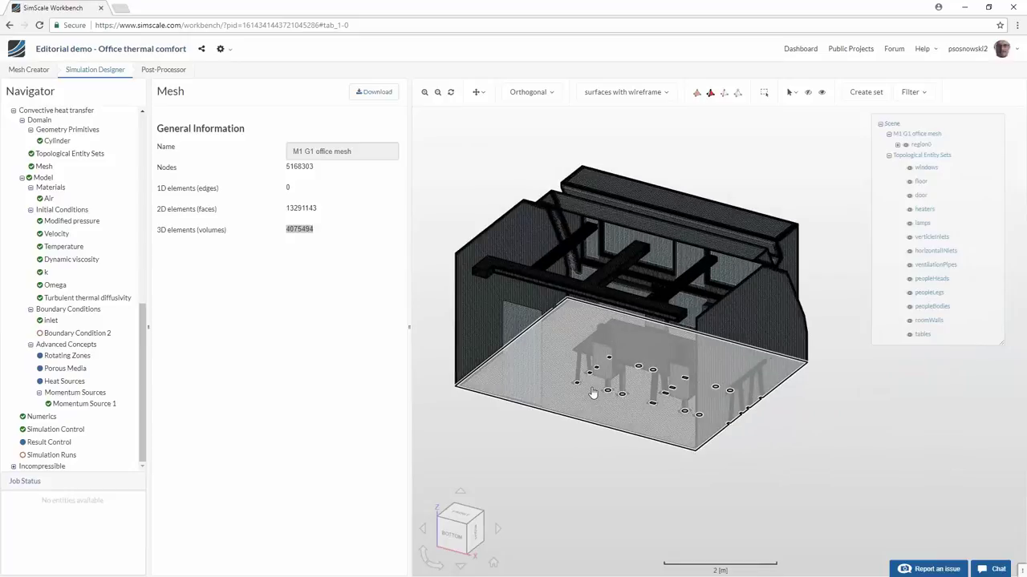
pyautogui.scroll(3, 603, 407)
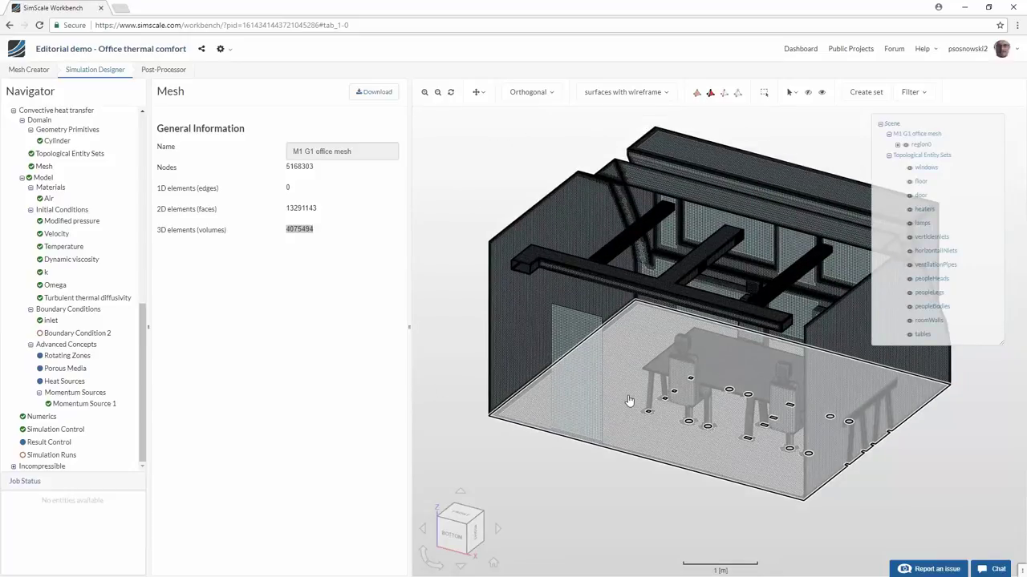
pyautogui.moveTo(627, 400); pyautogui.dragTo(723, 393)
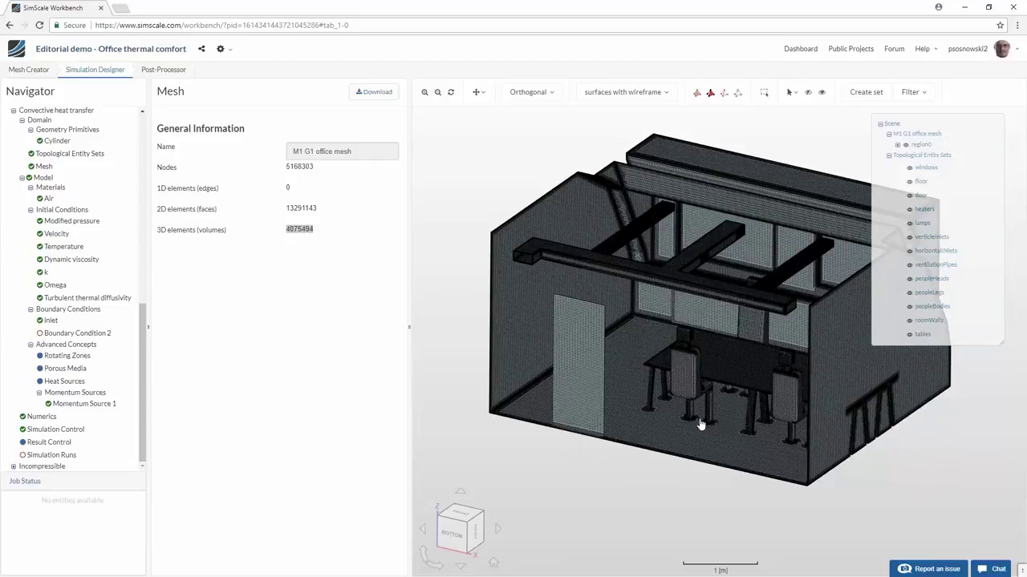
pyautogui.moveTo(568, 446); pyautogui.dragTo(641, 407)
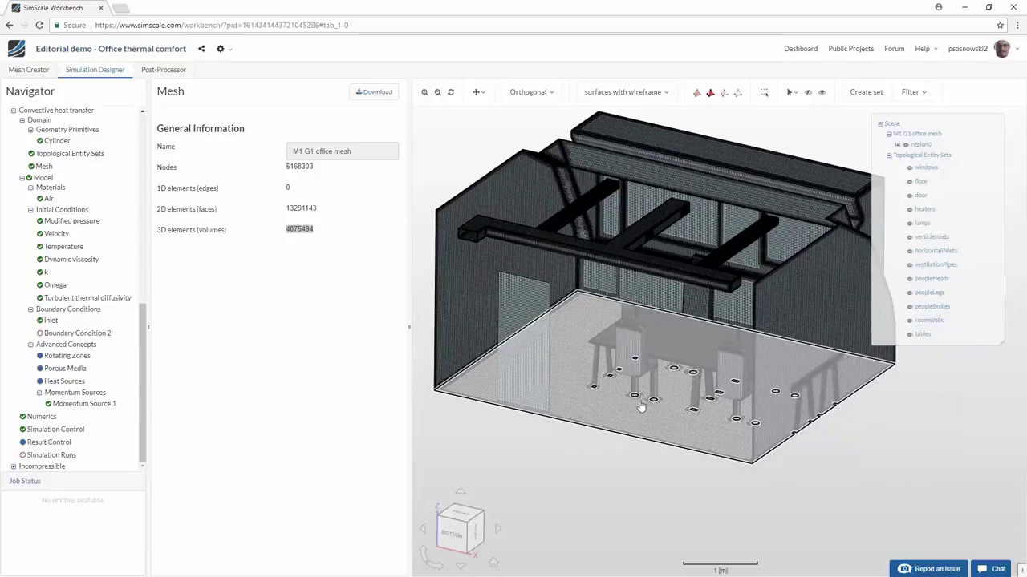
pyautogui.scroll(-2, 641, 406)
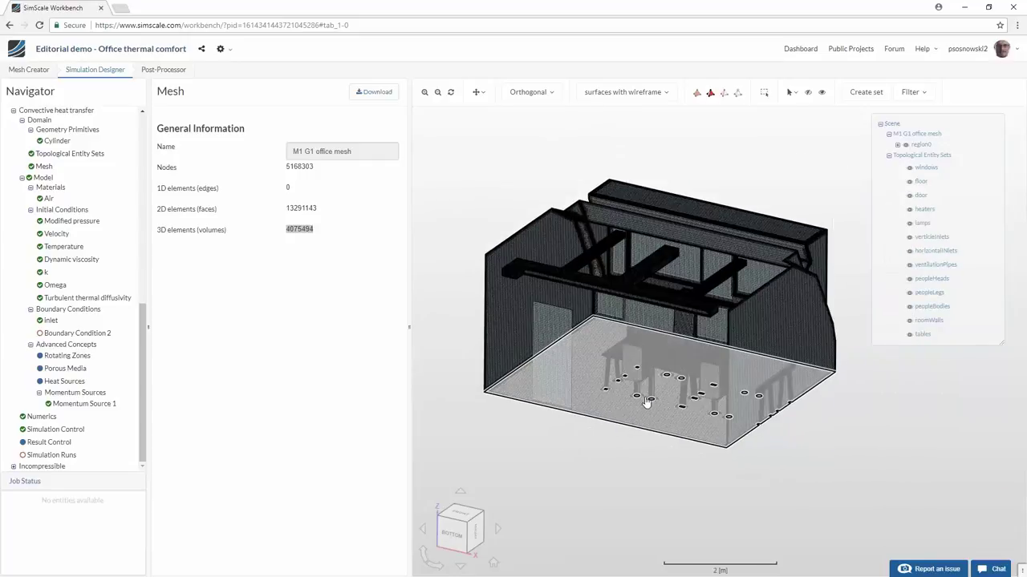
pyautogui.scroll(1, 647, 402)
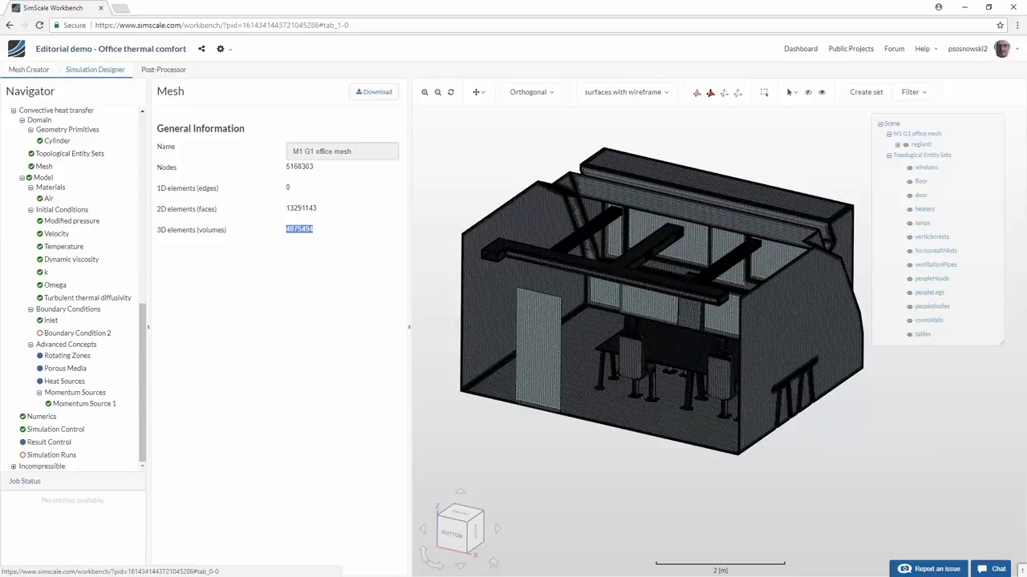
# In Mesh Creator, duplicate the G3 office geometry
pyautogui.click(29, 69)
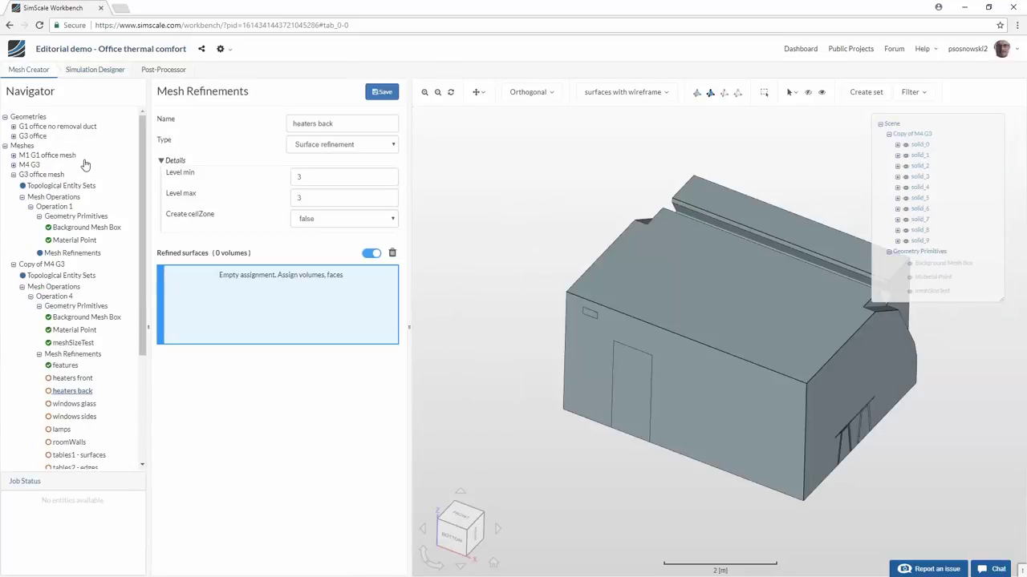
pyautogui.click(33, 136)
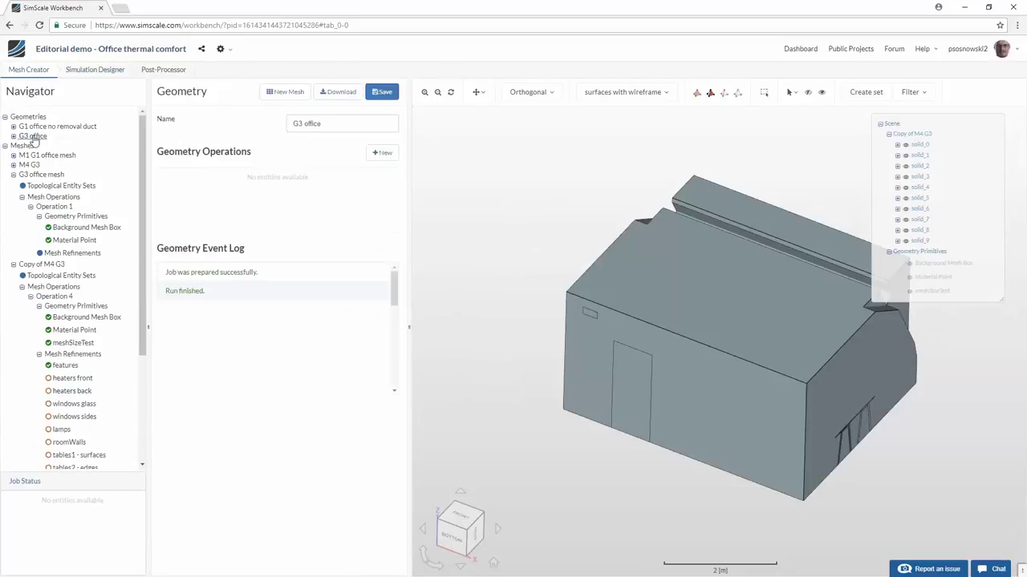
pyautogui.rightClick(33, 138)
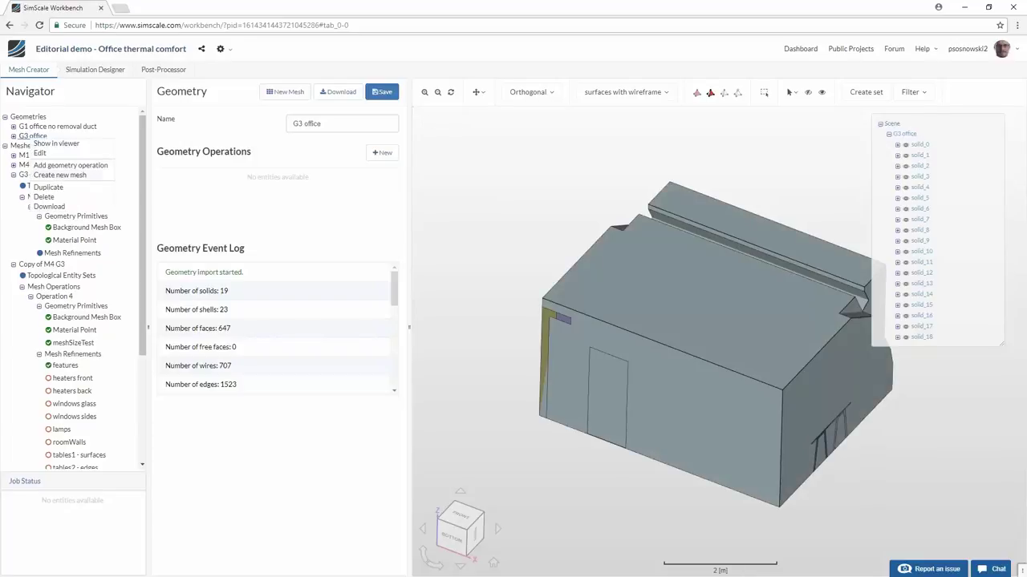
pyautogui.click(88, 190)
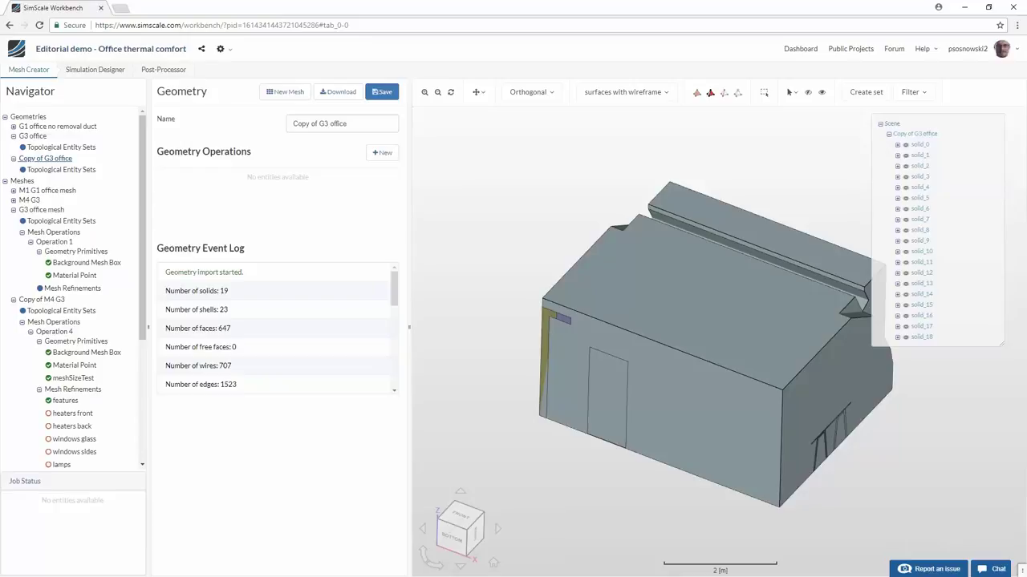
# Hide the copied model's front wall and orbit to a low frontal view of the interior
pyautogui.moveTo(561, 345); pyautogui.dragTo(547, 292)
pyautogui.click(640, 349)
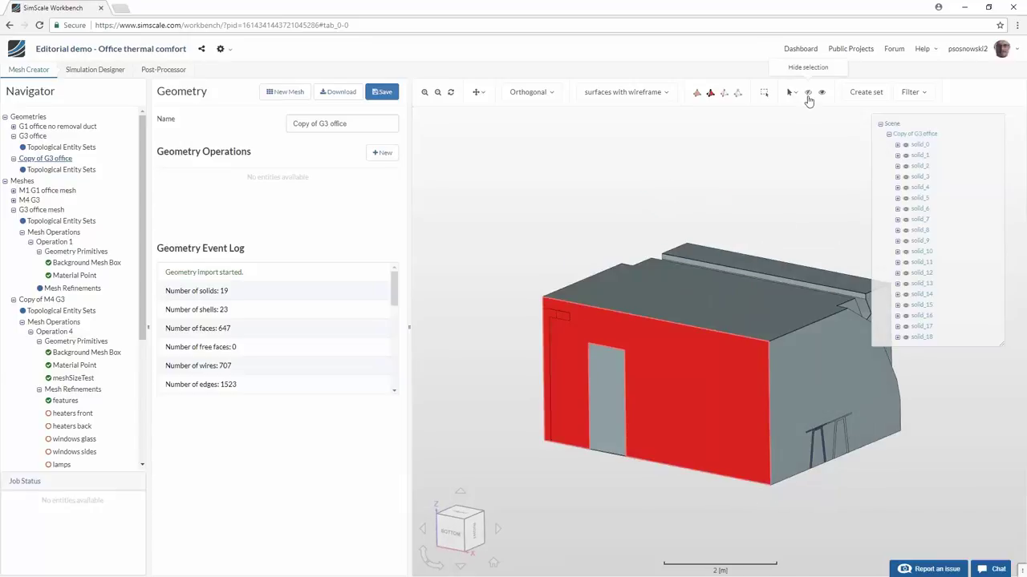
pyautogui.click(808, 93)
pyautogui.moveTo(614, 255); pyautogui.dragTo(596, 286)
pyautogui.moveTo(542, 353); pyautogui.dragTo(541, 435)
pyautogui.scroll(3, 585, 473)
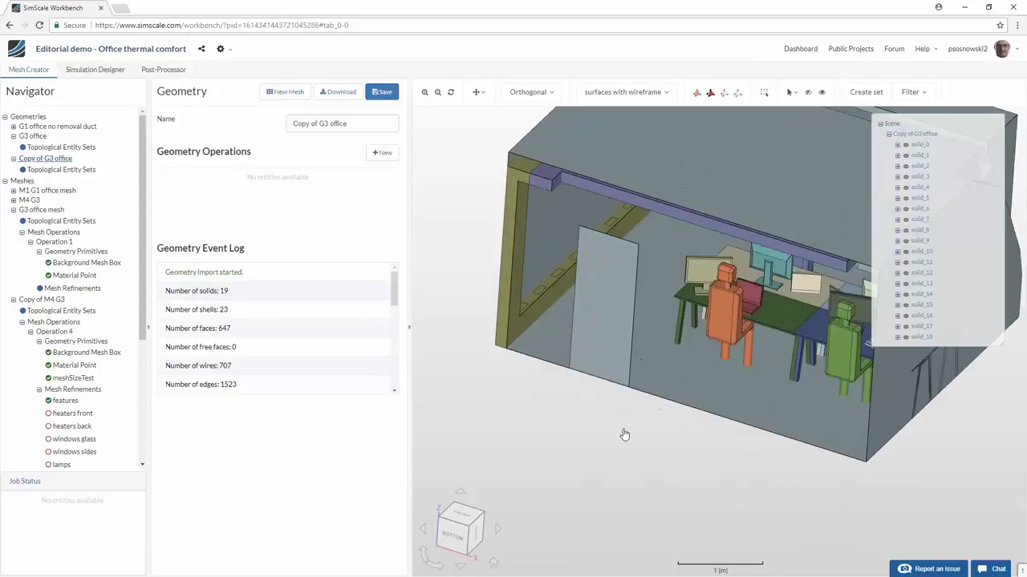
pyautogui.moveTo(637, 400); pyautogui.dragTo(657, 403)
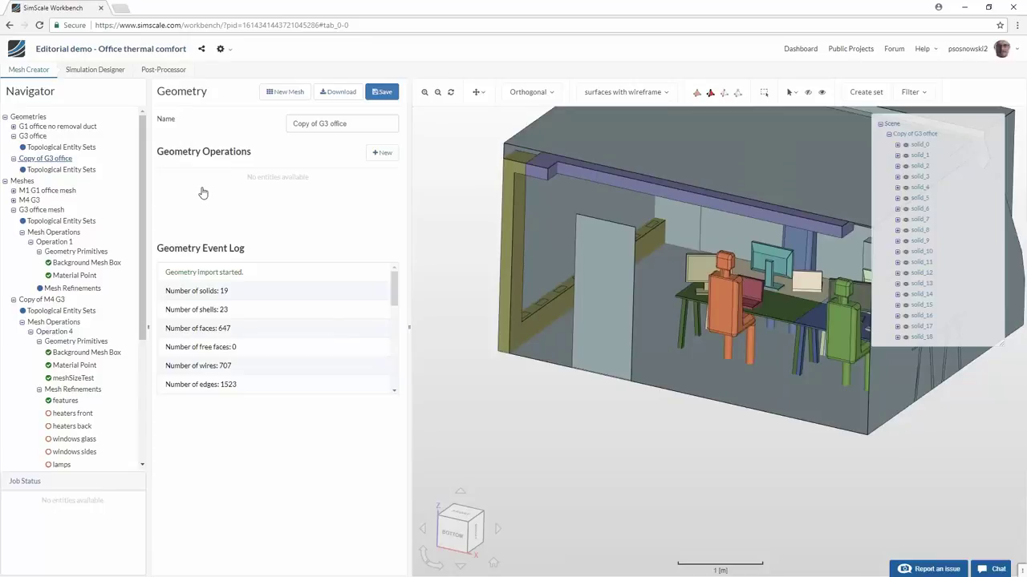
# Add a new General CAD Scaling geometry operation to the Copy of G3 office
pyautogui.click(61, 169)
pyautogui.click(48, 158)
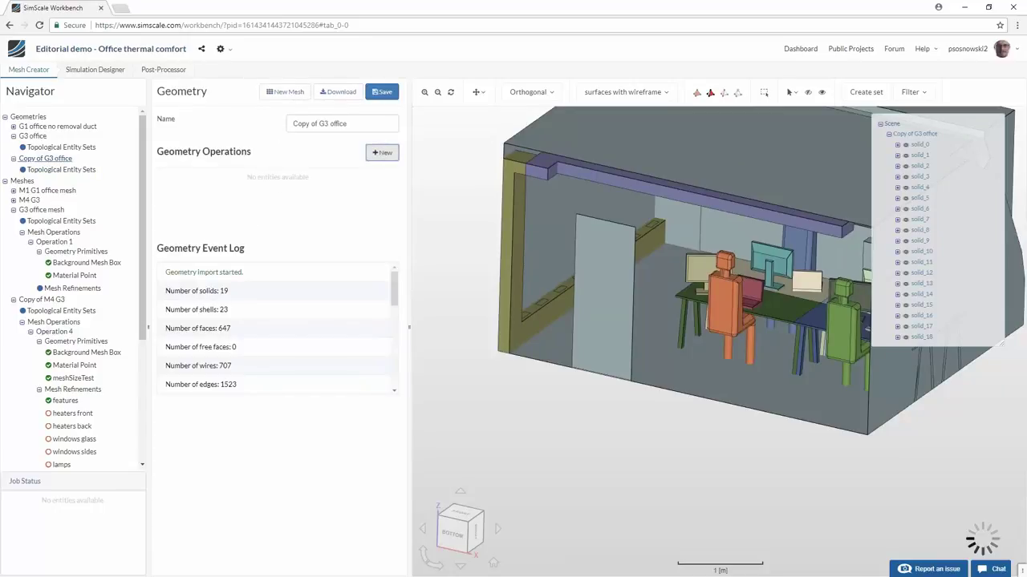
pyautogui.click(380, 152)
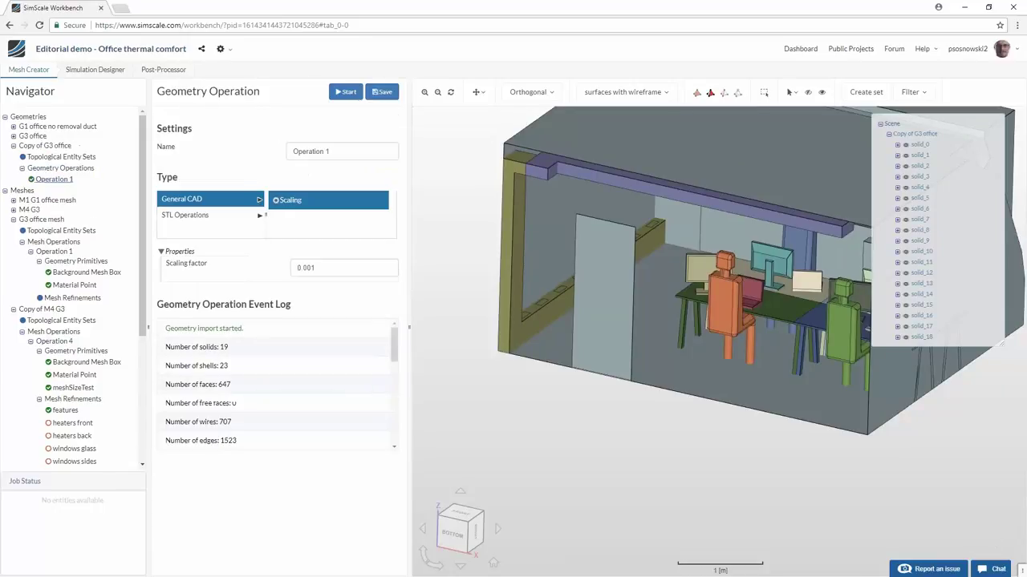
pyautogui.click(205, 214)
pyautogui.click(293, 201)
pyautogui.click(226, 200)
pyautogui.click(285, 200)
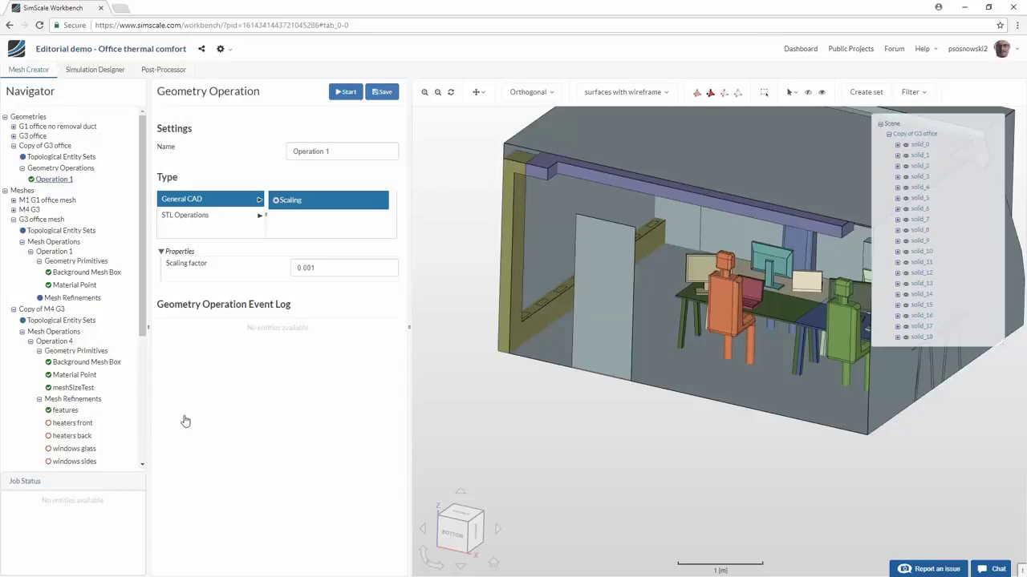
# Load the SimScale homepage in a new browser tab
pyautogui.click(120, 8)
pyautogui.write('si\\')
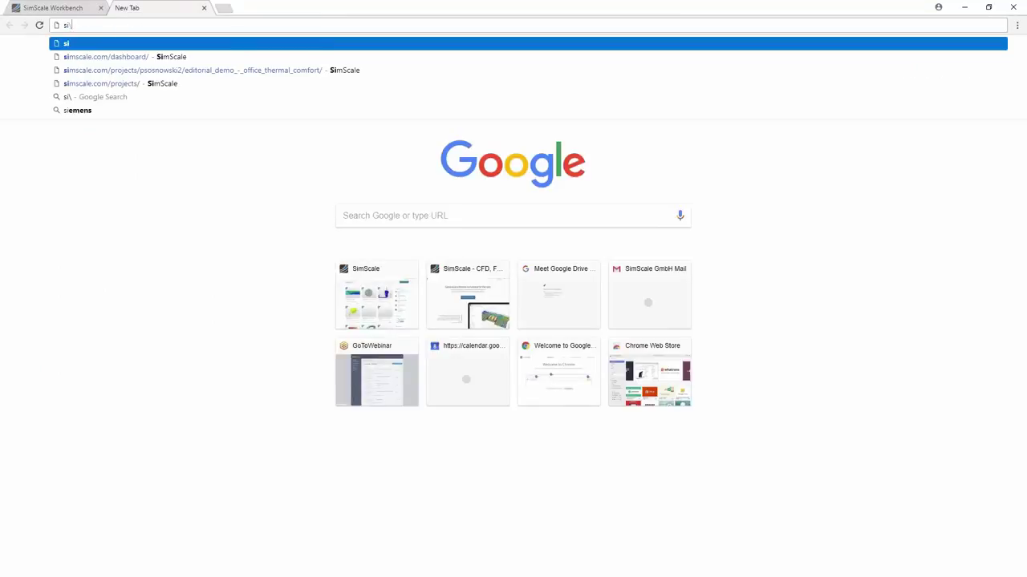
pyautogui.write('ms')
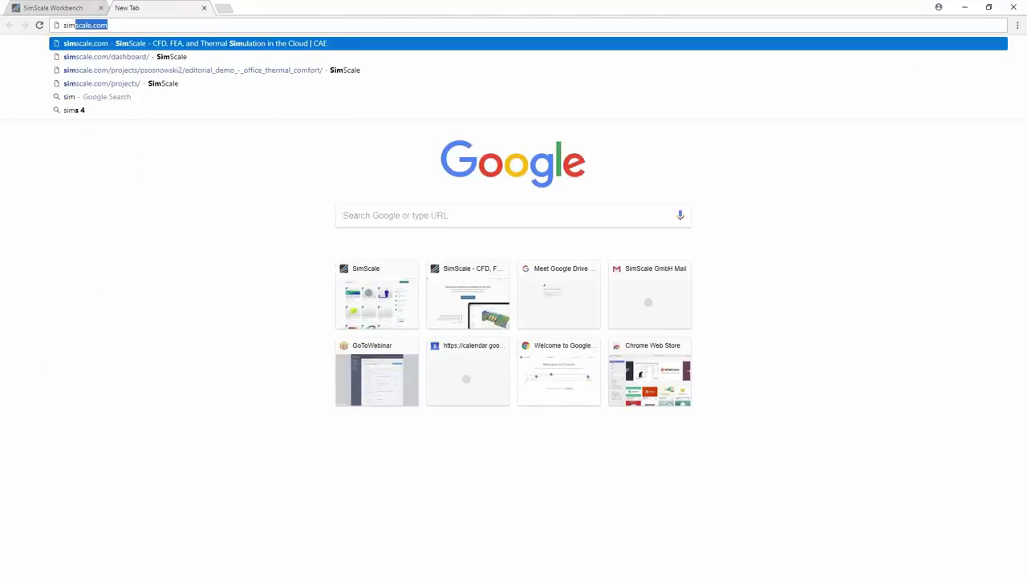
pyautogui.press('Return')
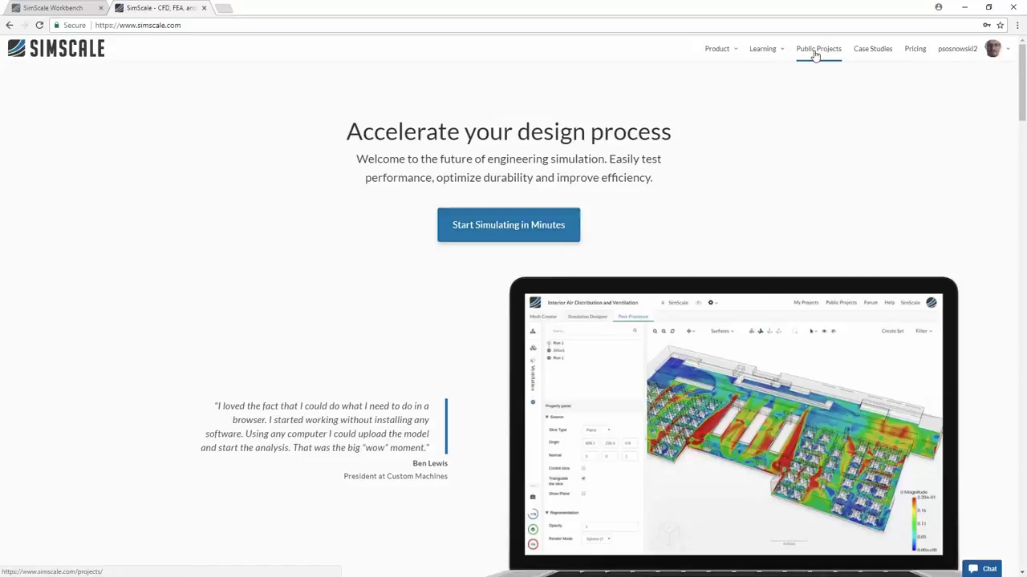
# Open Webinars & Workshops and Tutorials in background tabs, then go to SimScale Academy
pyautogui.moveTo(777, 50)
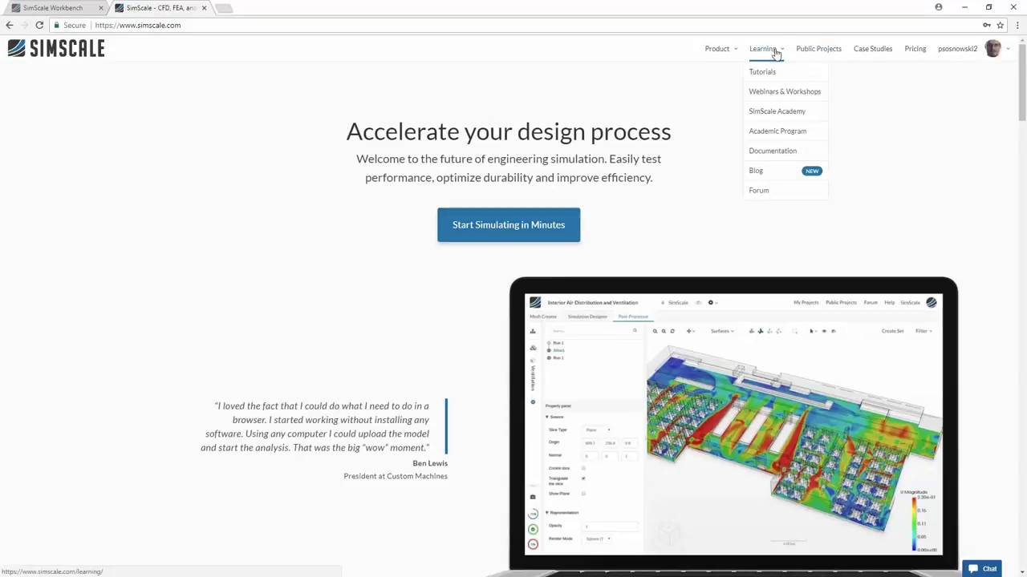
pyautogui.middleClick(796, 93)
pyautogui.moveTo(760, 50)
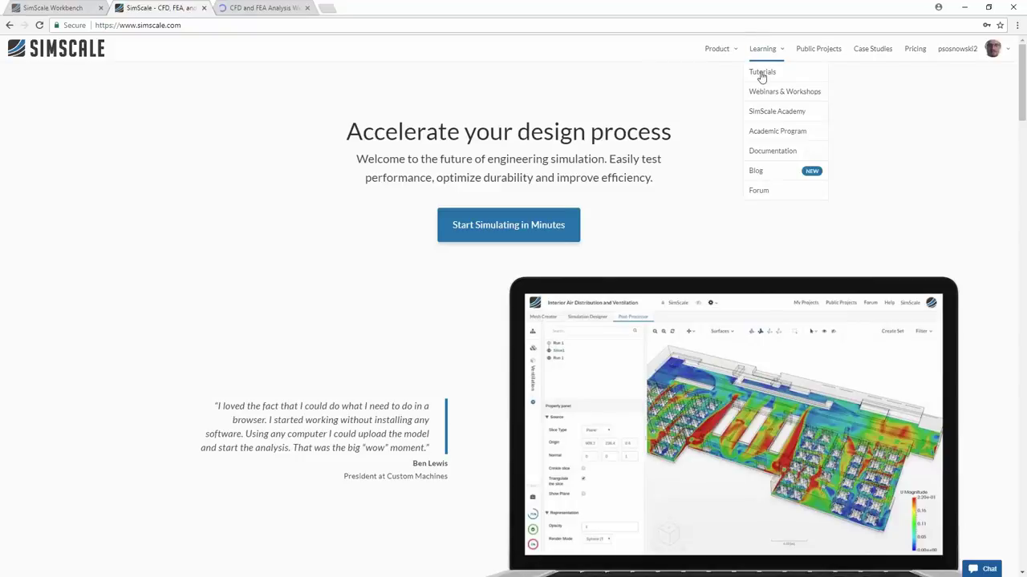
pyautogui.middleClick(770, 74)
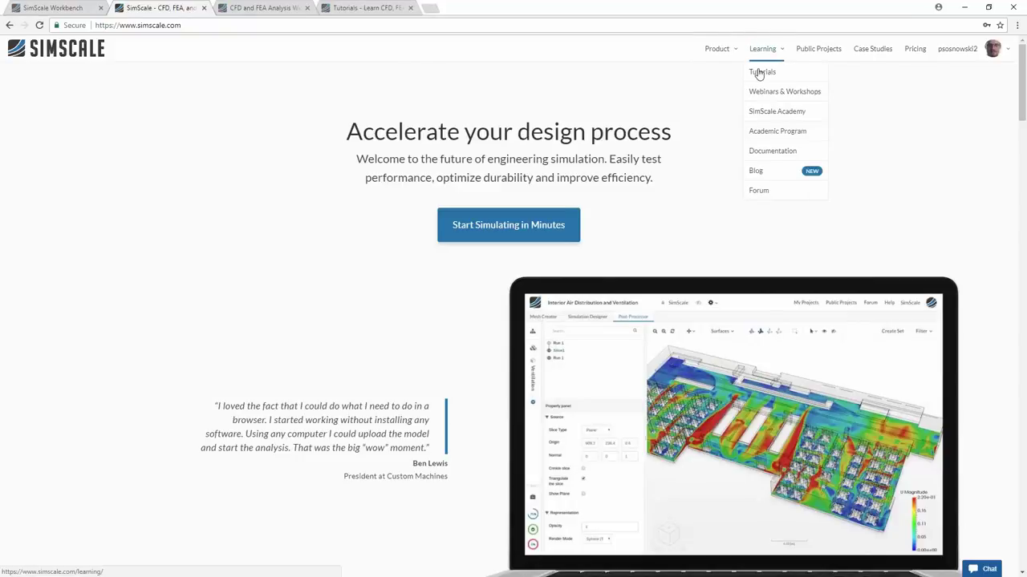
pyautogui.click(790, 116)
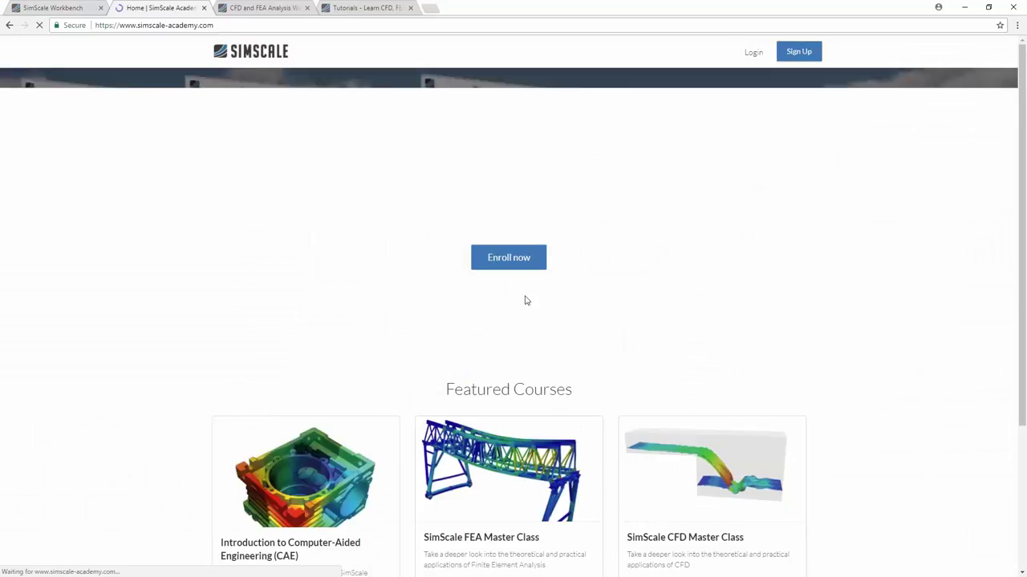
pyautogui.scroll(-1, 525, 297)
pyautogui.scroll(-1, 607, 286)
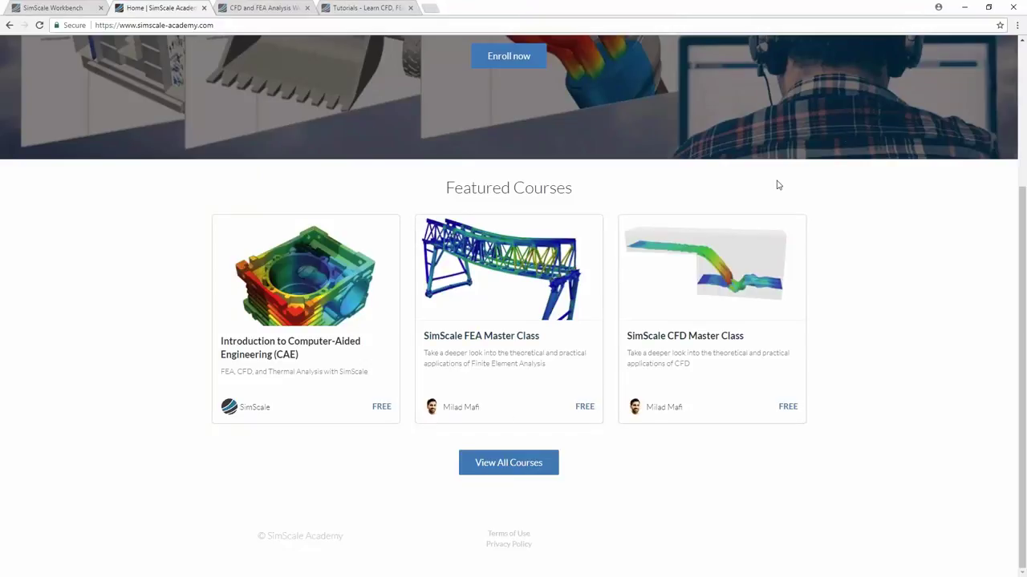
pyautogui.scroll(3, 817, 114)
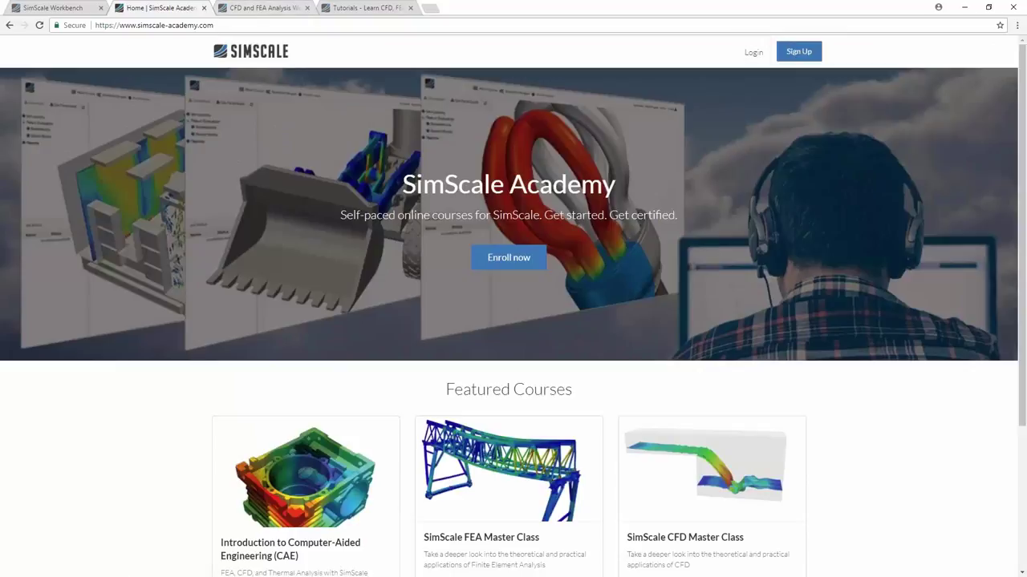
# Scroll through the Past Webinars/Workshops grid on the Webinars and Workshops page
pyautogui.click(245, 7)
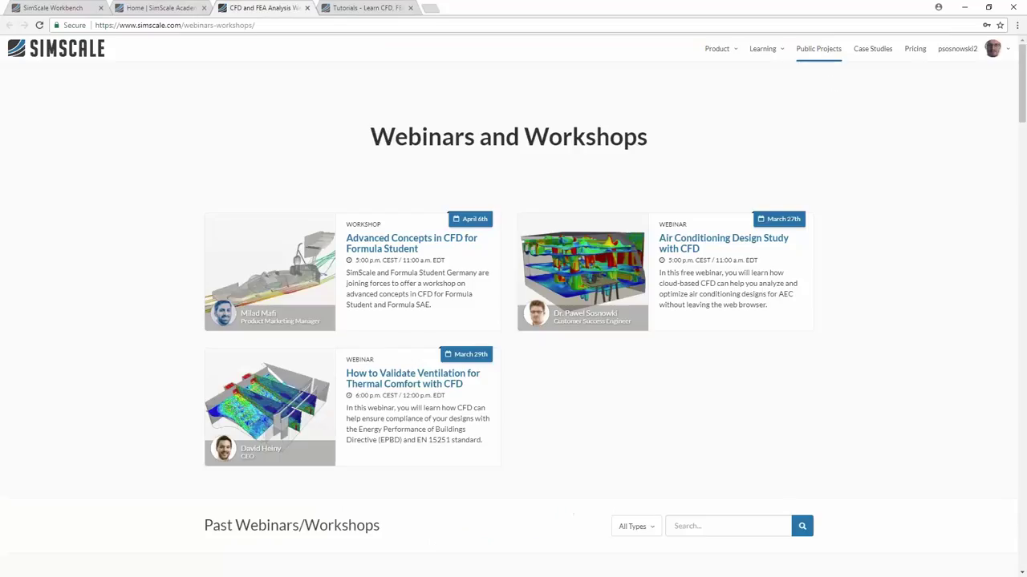
pyautogui.moveTo(762, 50)
pyautogui.scroll(-5, 705, 380)
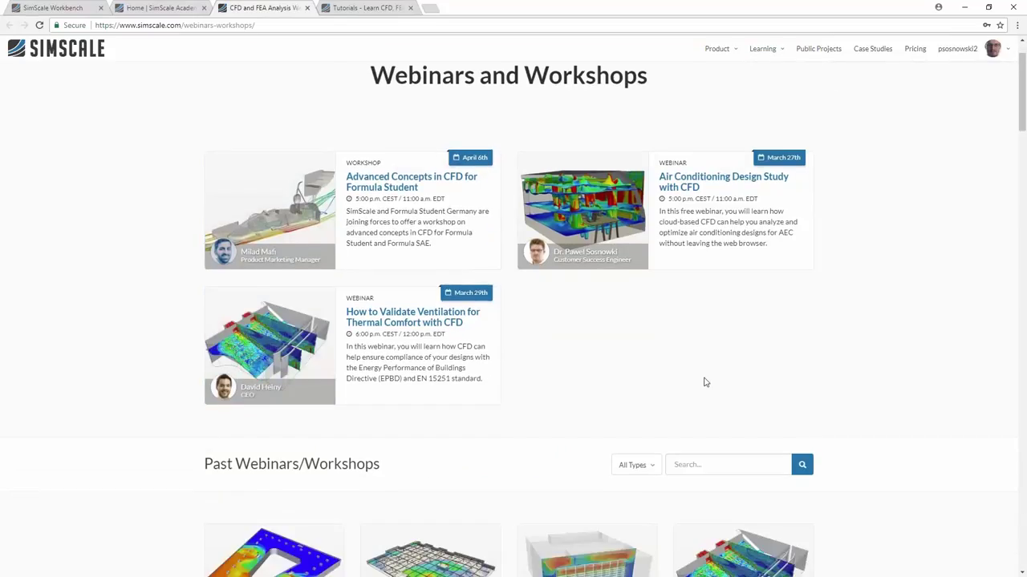
pyautogui.scroll(-8, 690, 385)
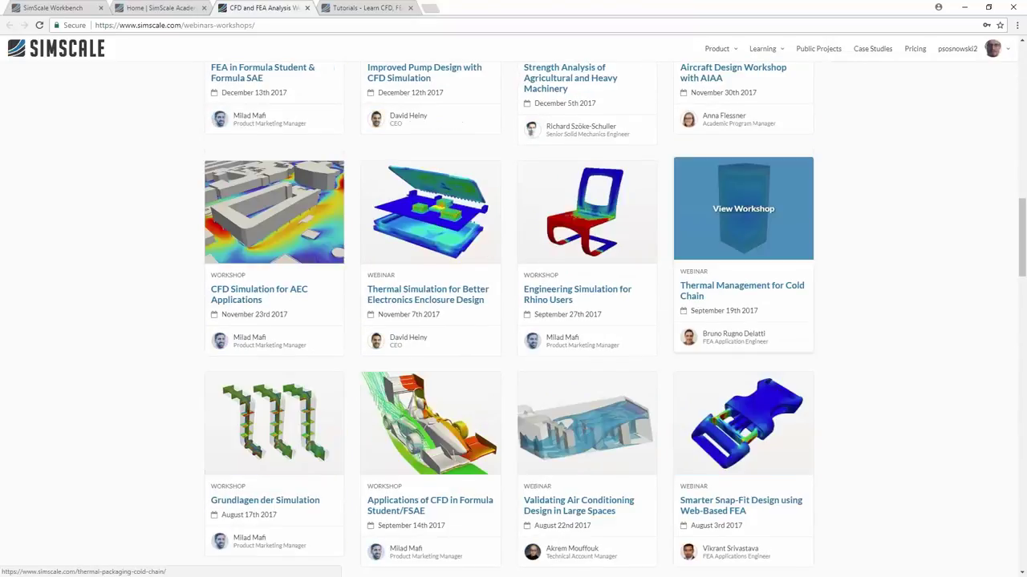
pyautogui.scroll(-3, 690, 385)
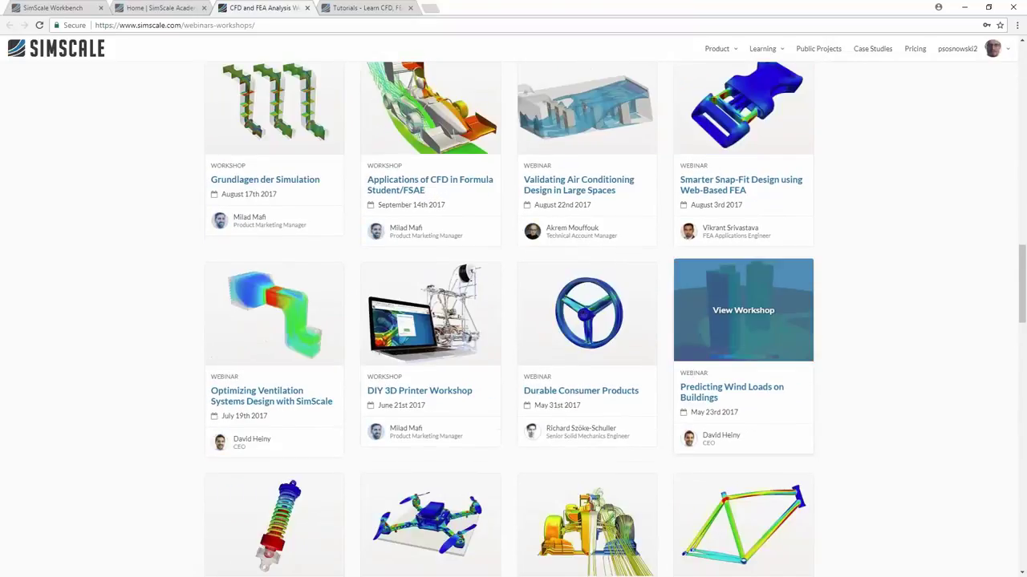
pyautogui.scroll(-3, 690, 385)
pyautogui.scroll(-5, 689, 383)
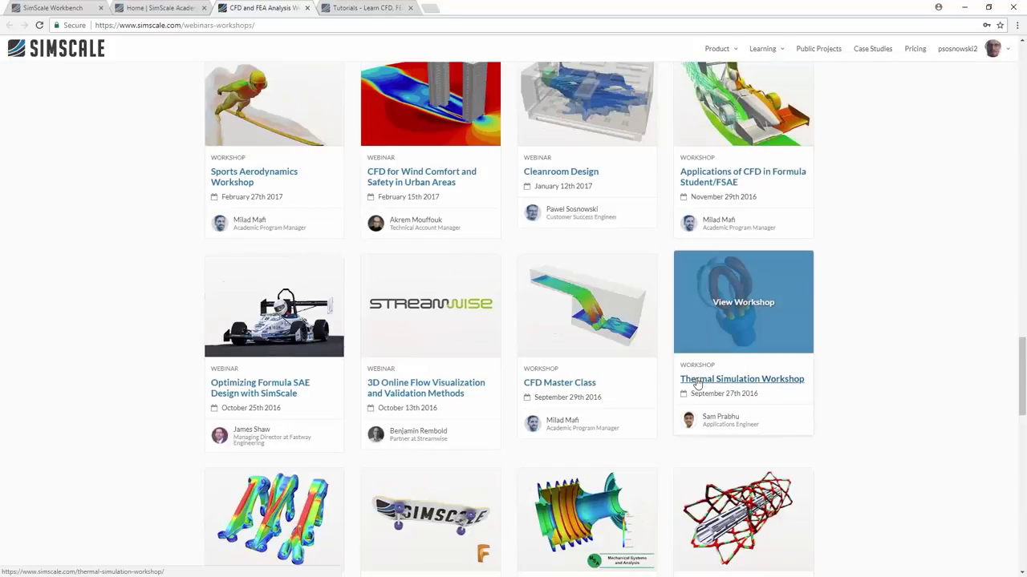
pyautogui.scroll(-2, 694, 384)
pyautogui.scroll(-3, 690, 386)
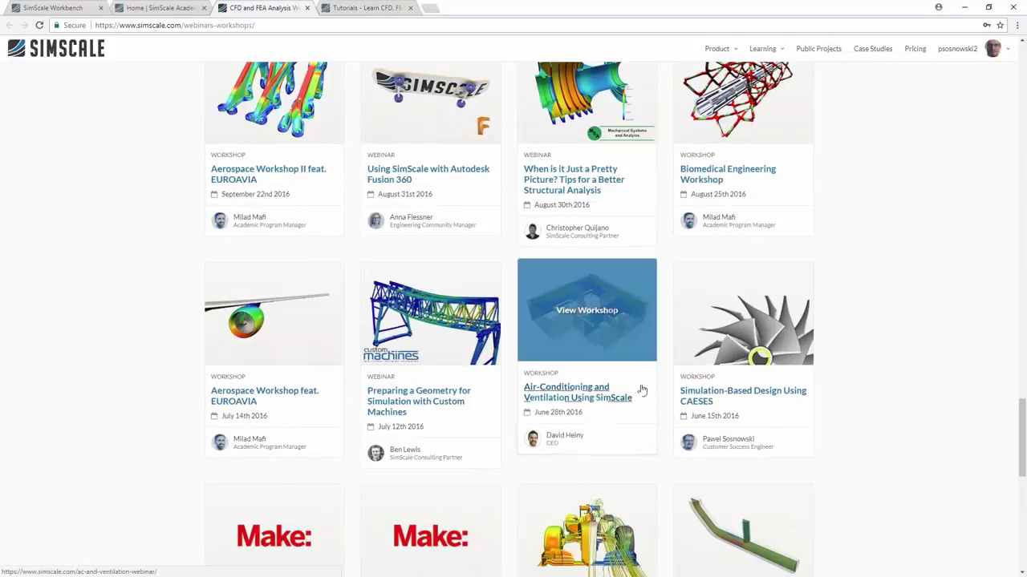
pyautogui.scroll(-4, 644, 388)
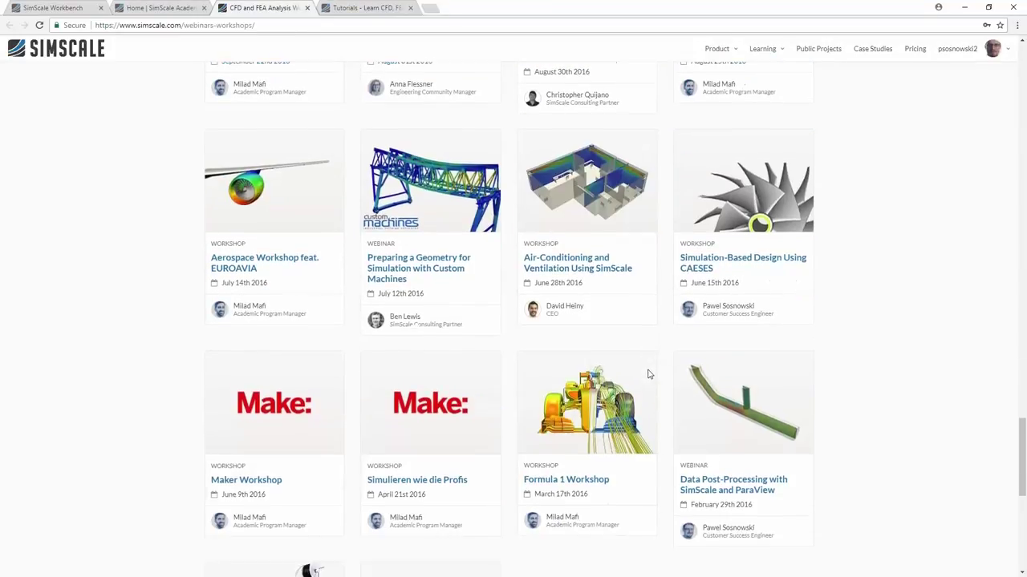
pyautogui.scroll(5, 646, 377)
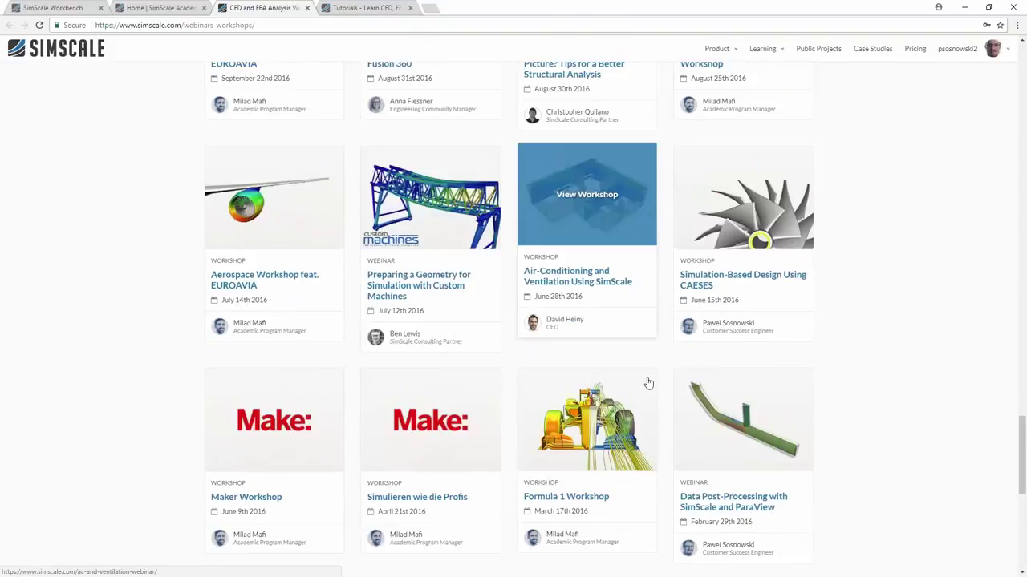
pyautogui.scroll(8, 646, 380)
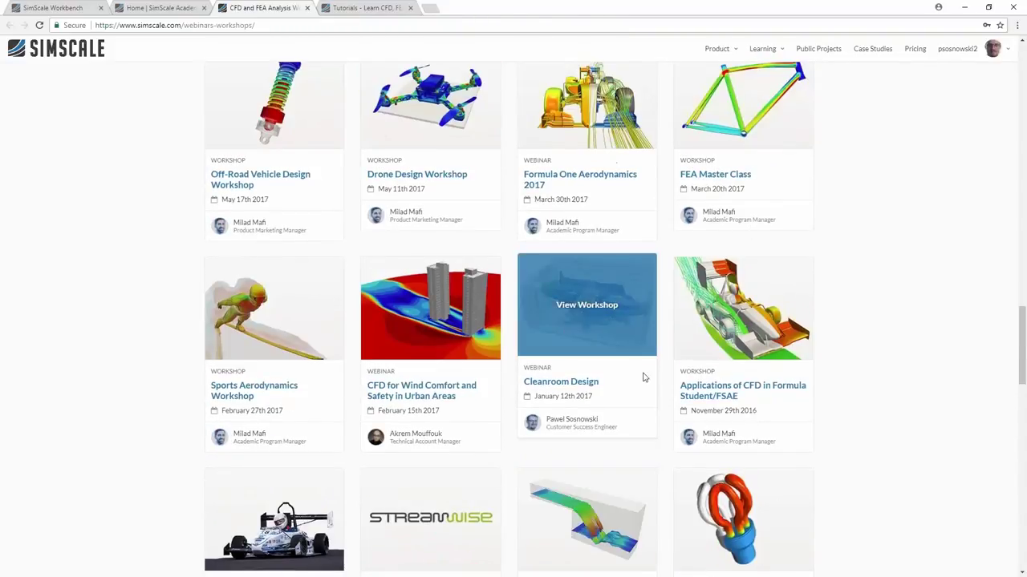
pyautogui.scroll(20, 641, 373)
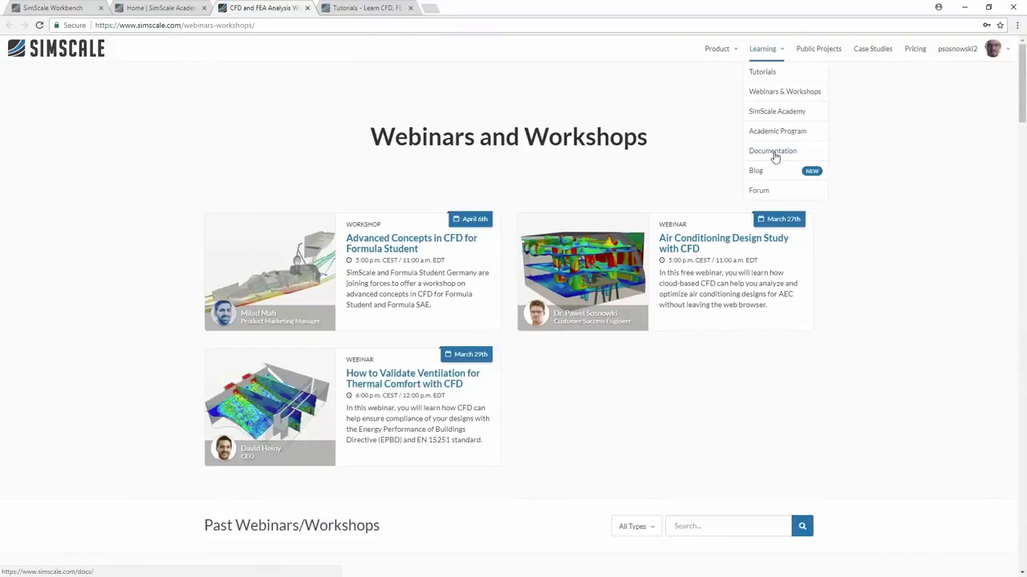
# Open the SimScale CAE Forum and browse its latest topics
pyautogui.click(762, 194)
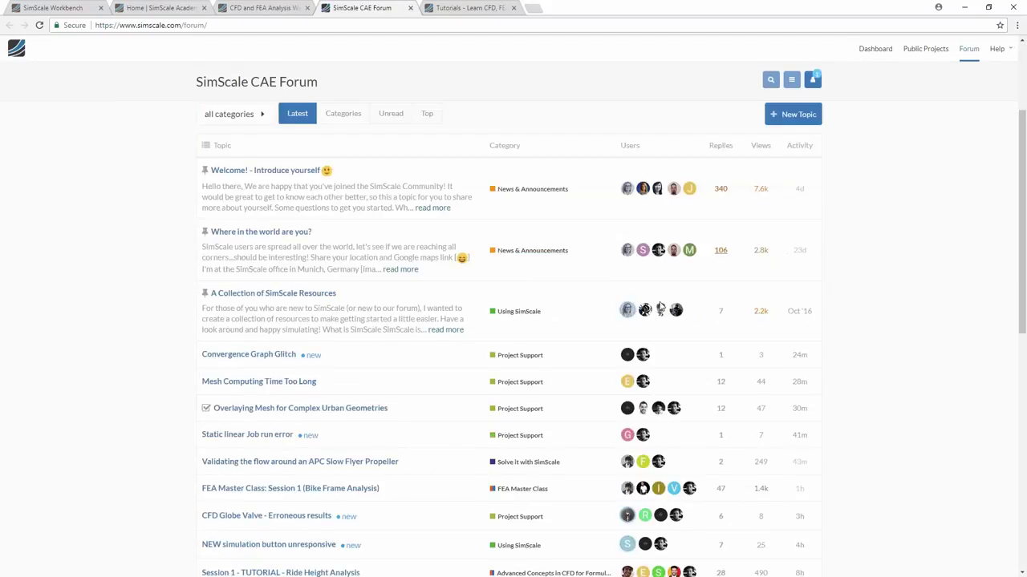
pyautogui.scroll(-2, 604, 317)
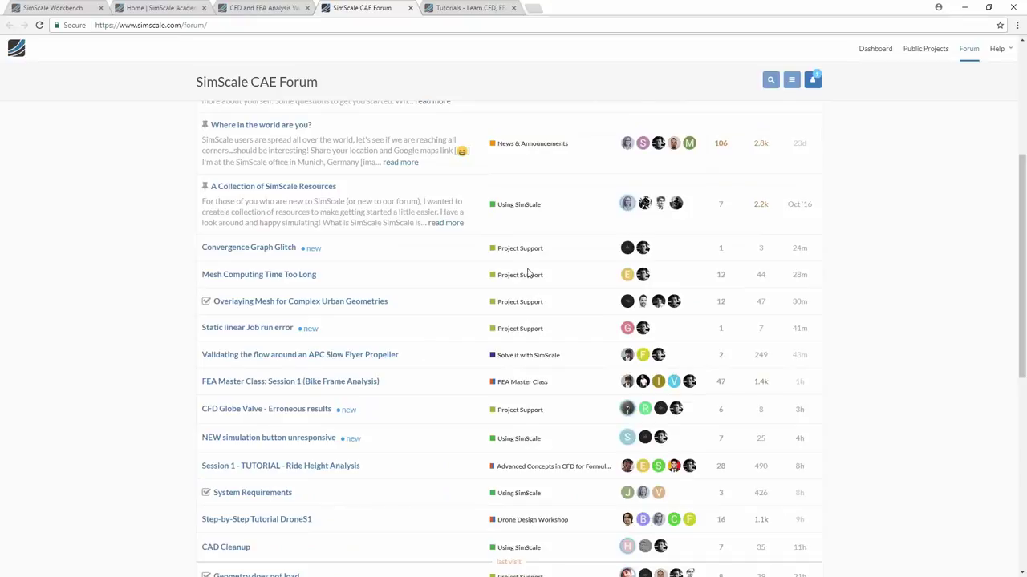
pyautogui.scroll(-5, 273, 241)
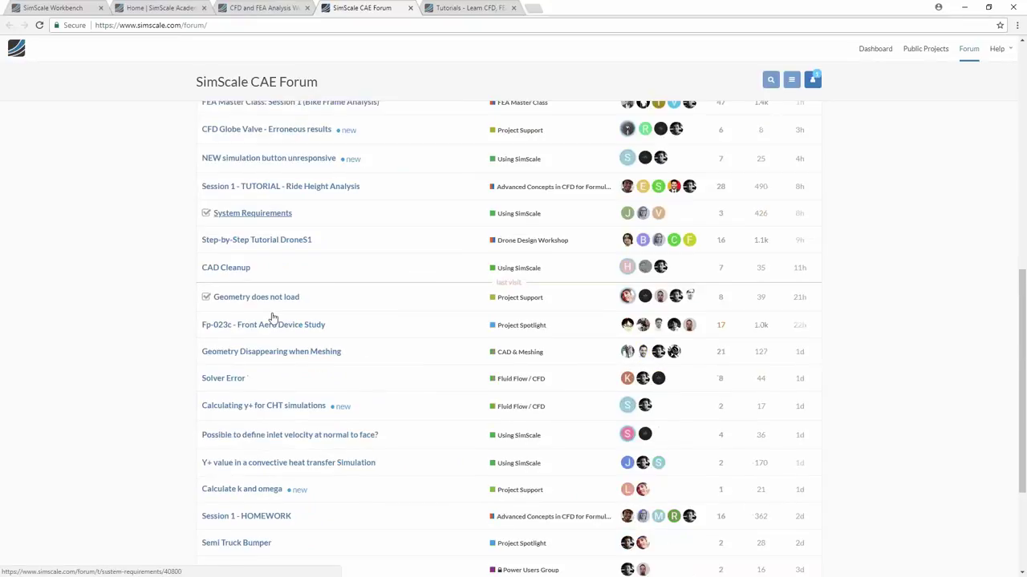
pyautogui.scroll(-2, 348, 310)
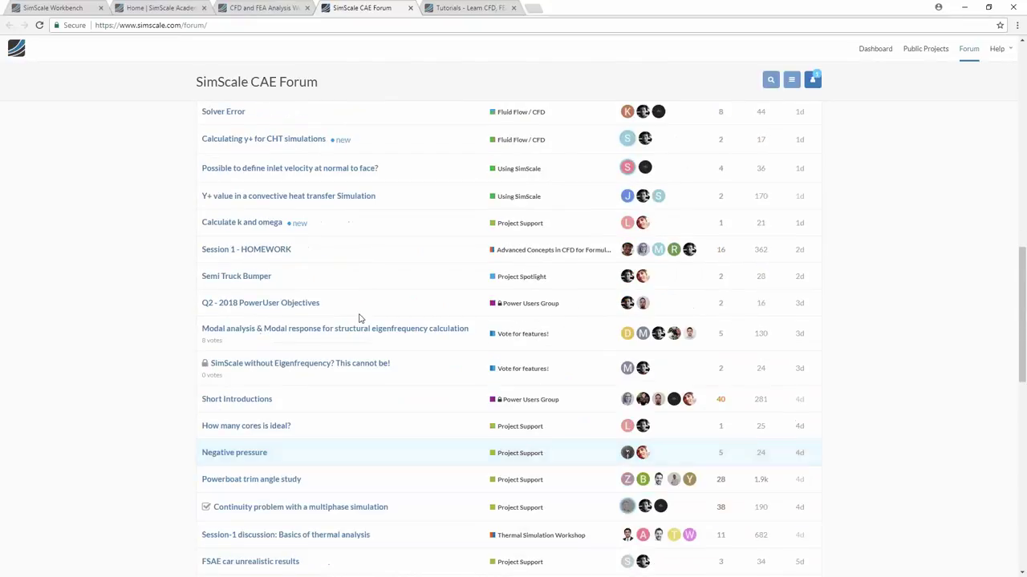
pyautogui.scroll(10, 360, 318)
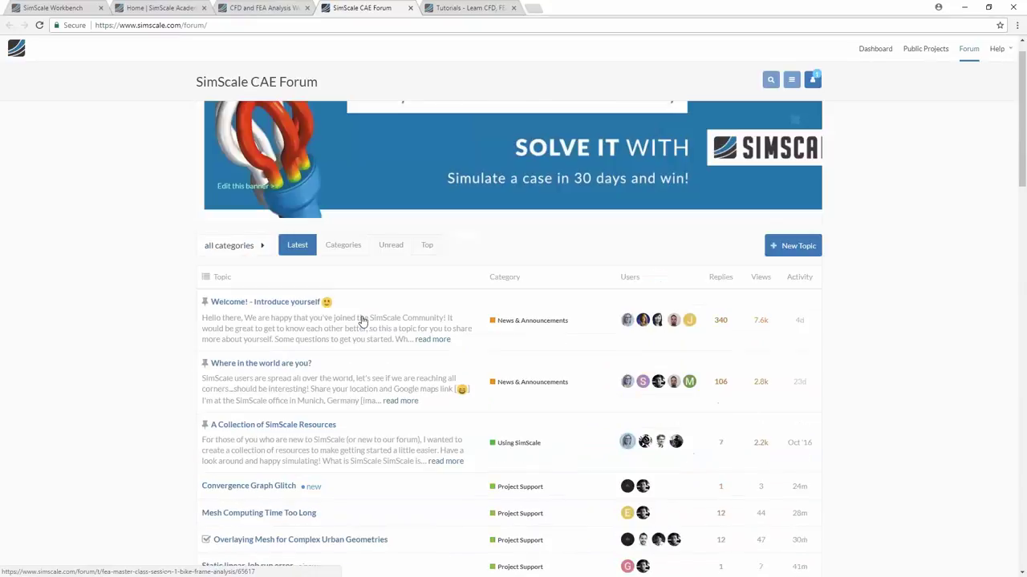
# Switch back to the 'Home | SimScale Academy' tab showing the featured courses
pyautogui.click(162, 7)
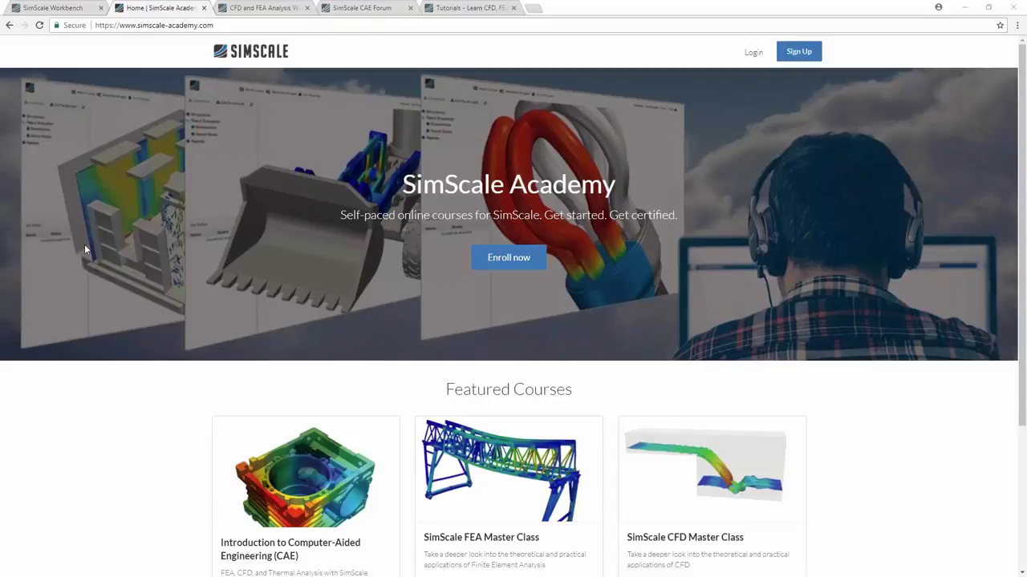
# Return to the Office thermal comfort project and open the heaters front and features mesh refinements
pyautogui.hotkey('ctrl', 'Tab')
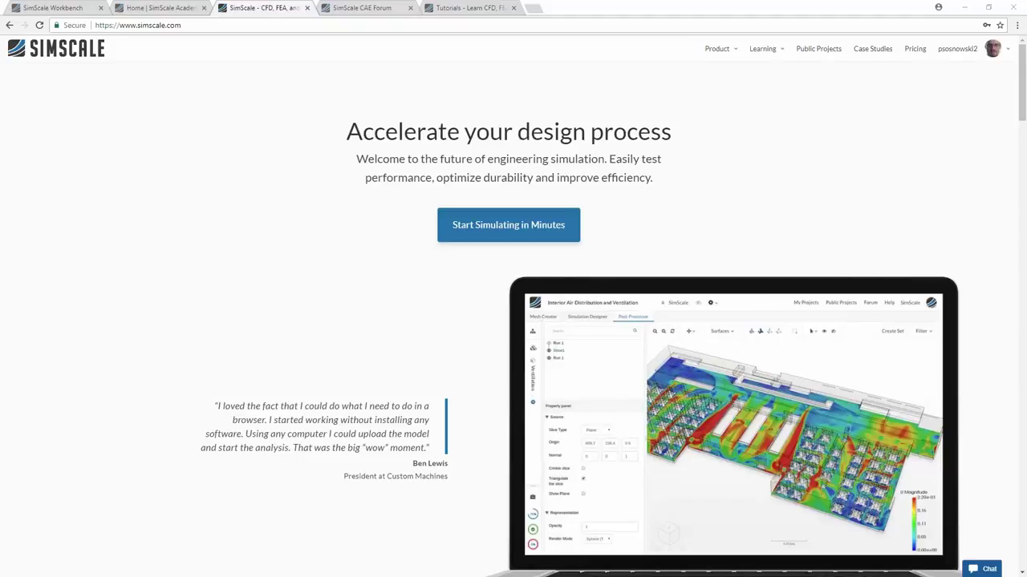
pyautogui.hotkey('ctrl', '1')
pyautogui.scroll(3, 618, 434)
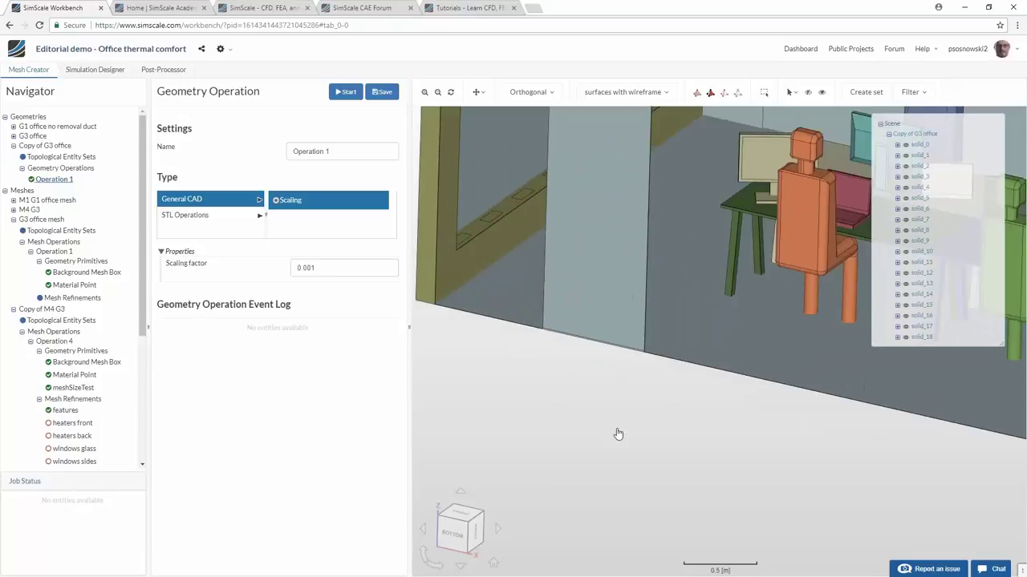
pyautogui.scroll(-5, 617, 434)
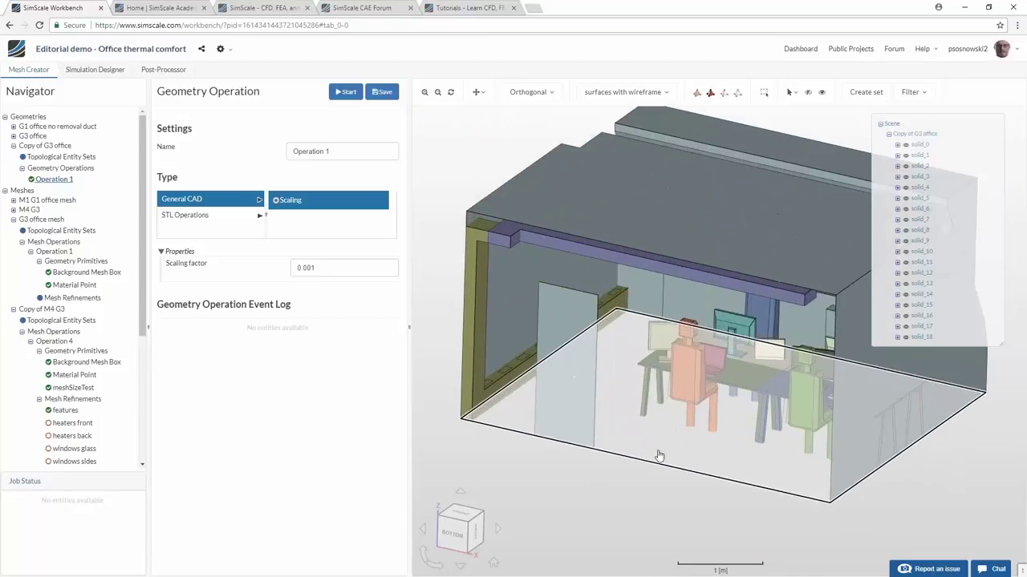
pyautogui.moveTo(633, 445); pyautogui.dragTo(626, 377)
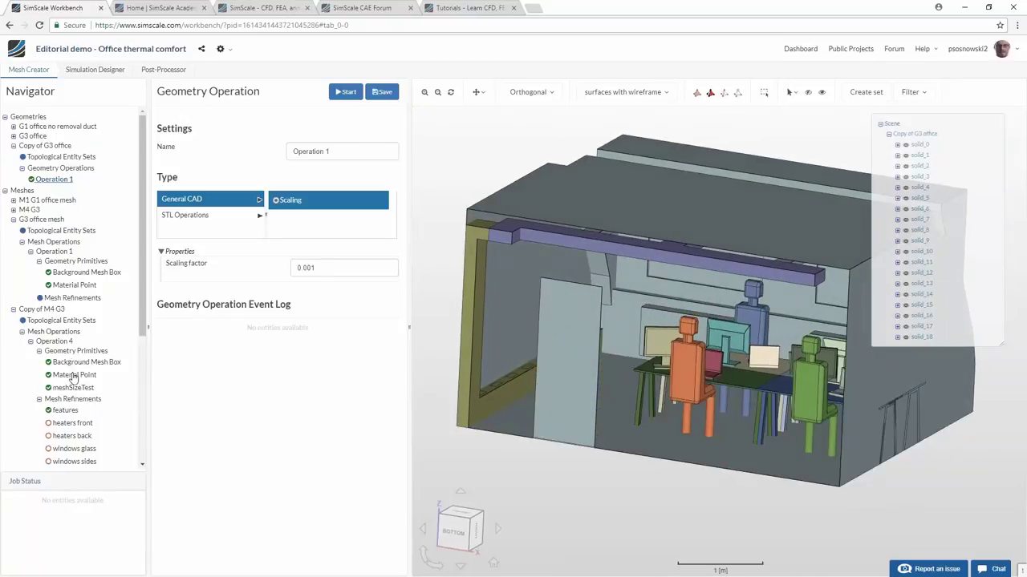
pyautogui.click(71, 423)
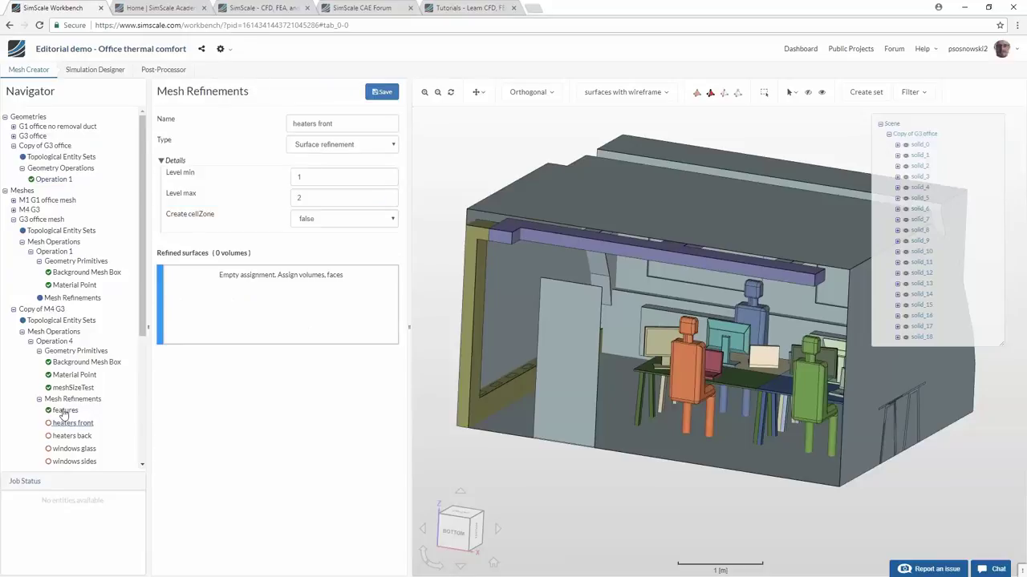
pyautogui.click(64, 411)
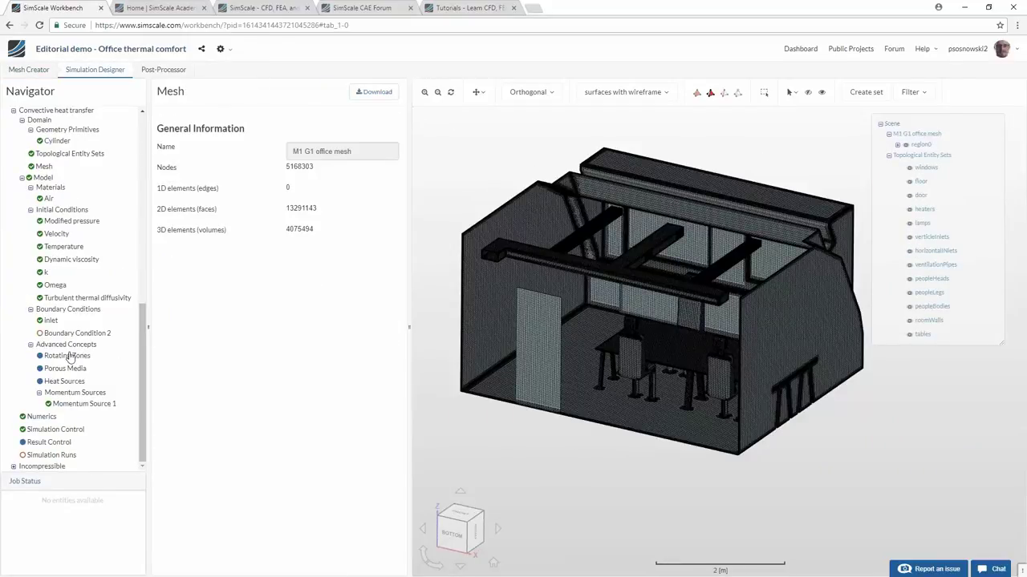
# Open Boundary Condition 2, then show the model's gravity of 0, 0, -9.81 m/s²
pyautogui.click(74, 333)
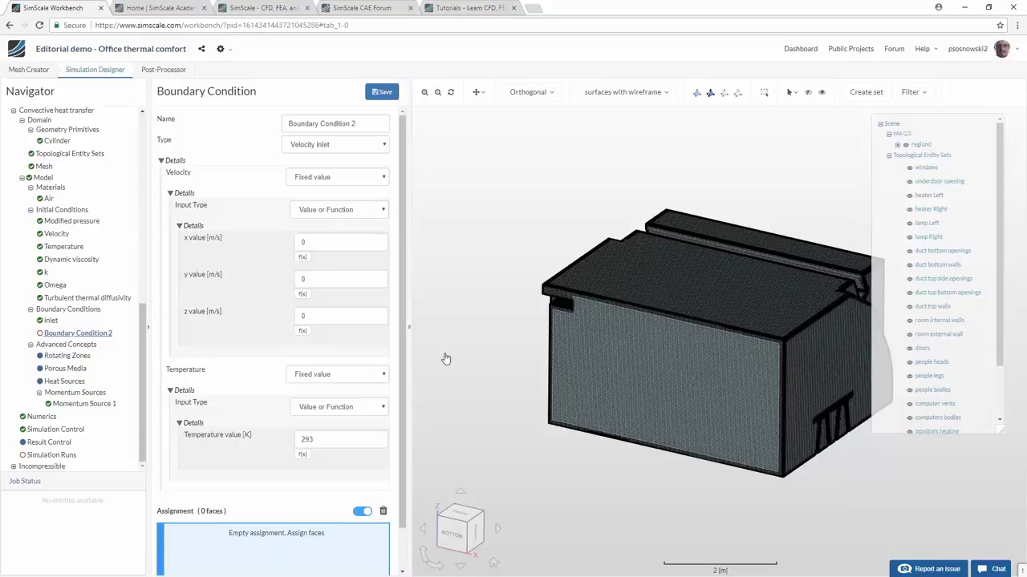
pyautogui.click(44, 178)
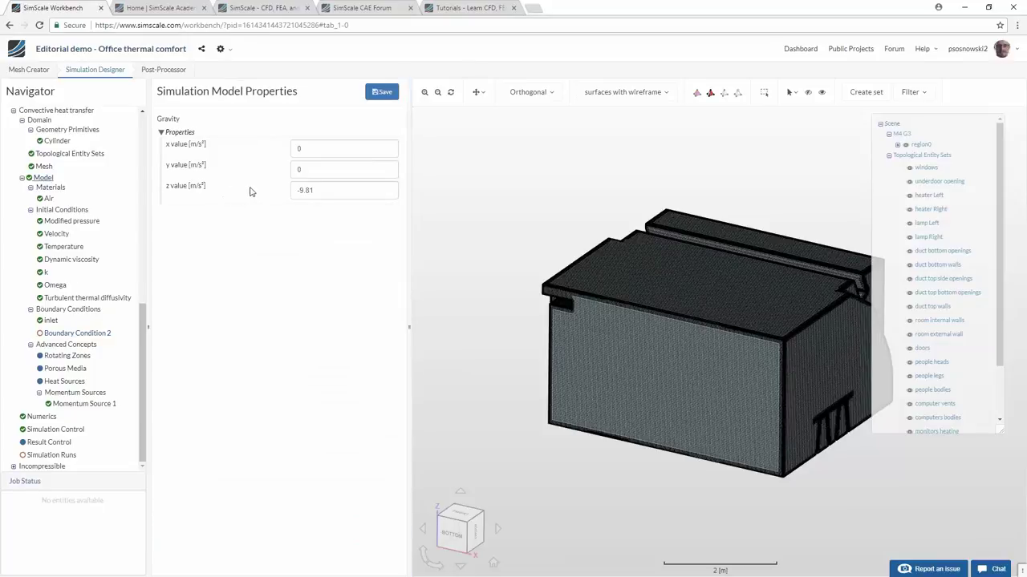
pyautogui.moveTo(708, 375); pyautogui.dragTo(596, 473)
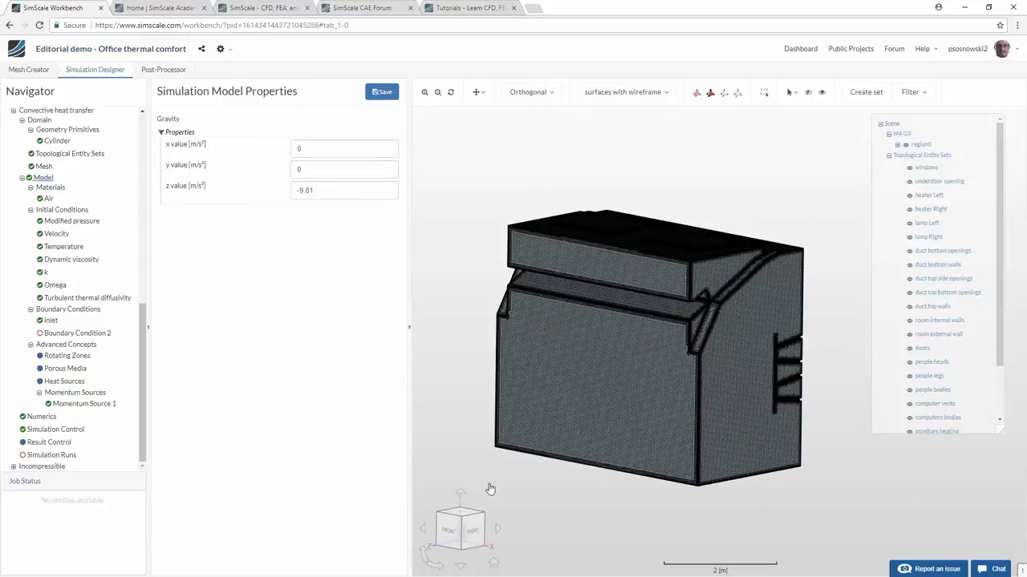
pyautogui.moveTo(631, 413); pyautogui.dragTo(529, 337)
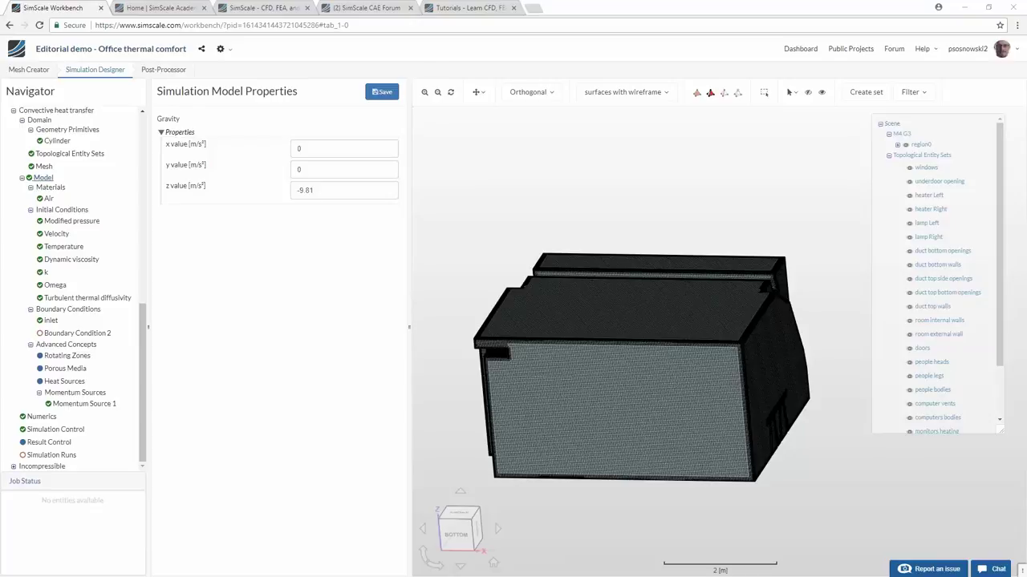
pyautogui.scroll(10, 88, 264)
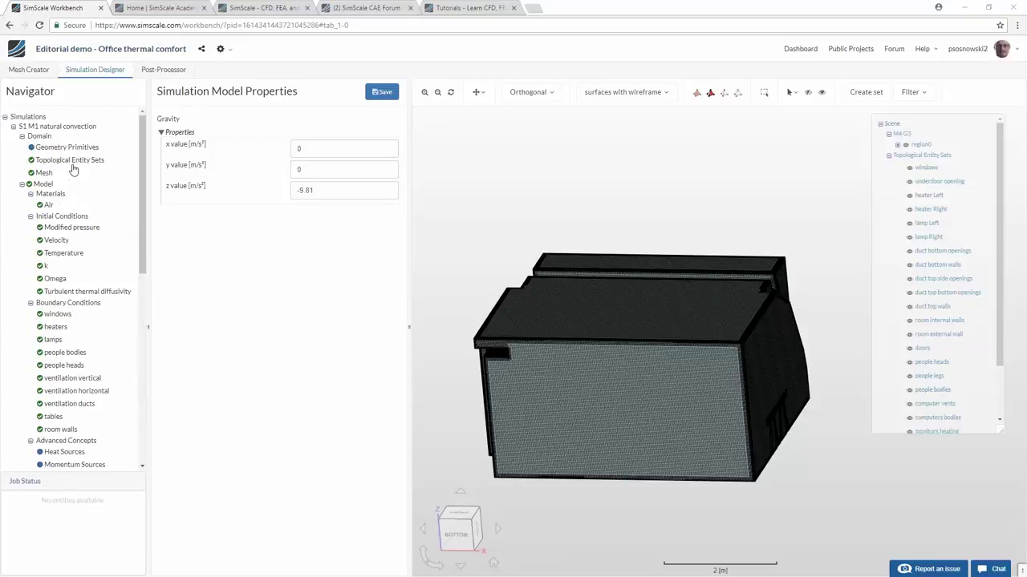
# Open and dismiss the Upload Geometry dialog and its format list, then list the project's meshes
pyautogui.click(36, 70)
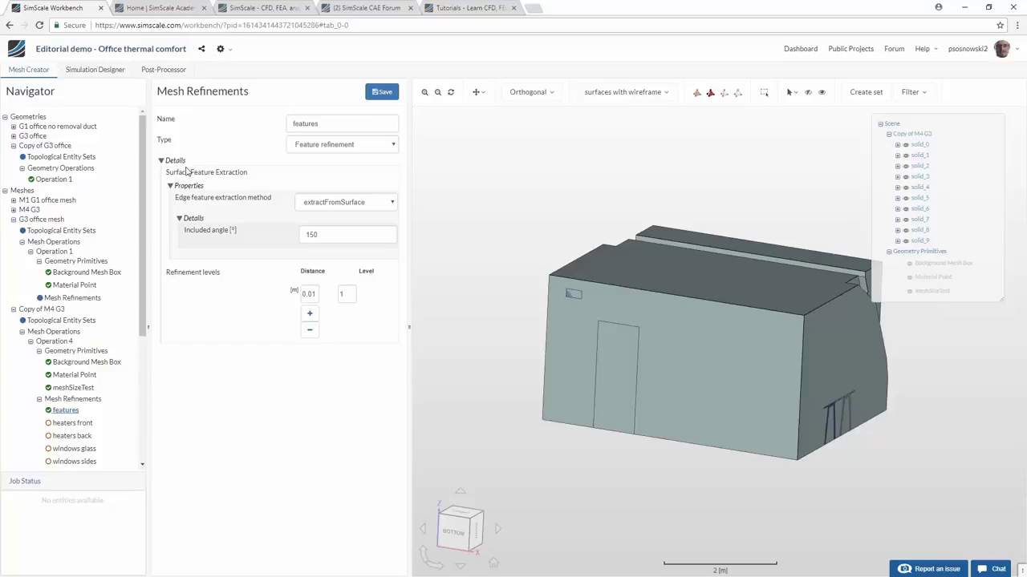
pyautogui.click(32, 117)
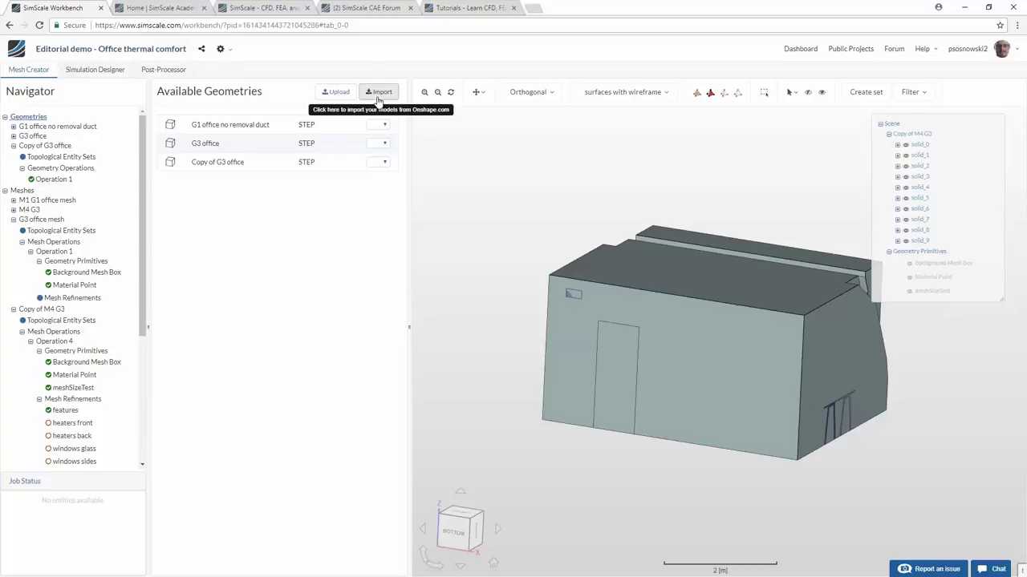
pyautogui.click(337, 92)
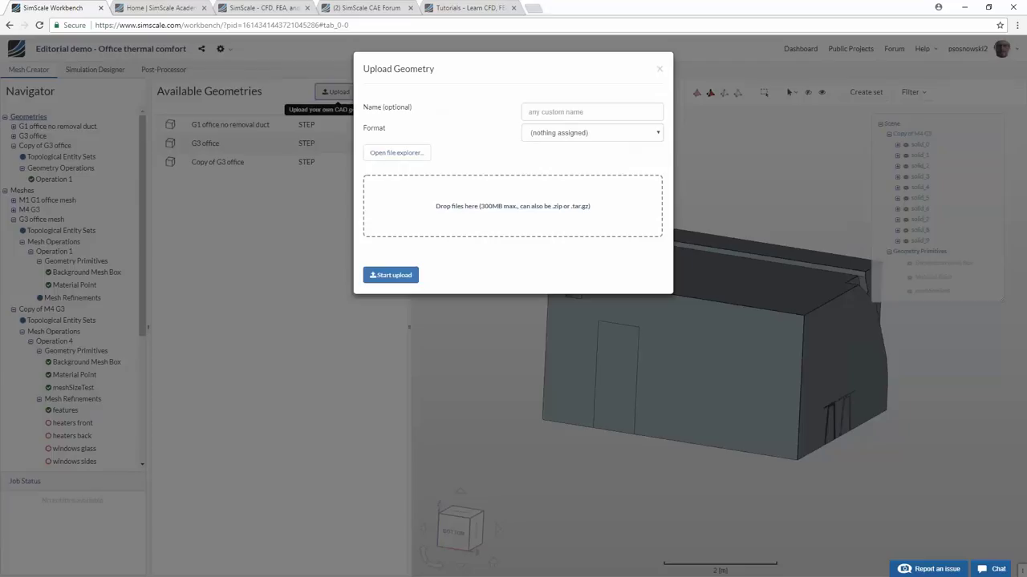
pyautogui.click(562, 133)
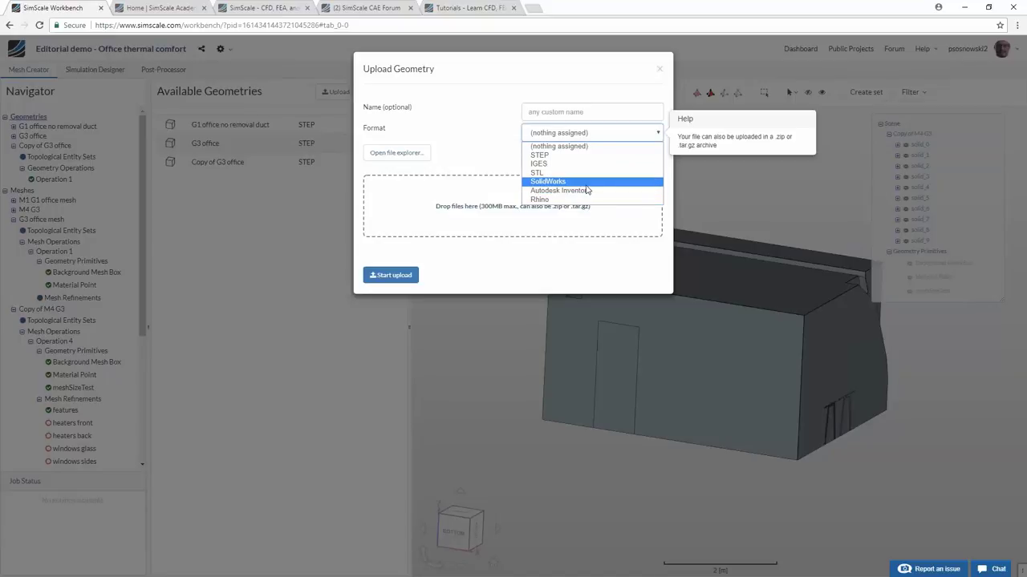
pyautogui.click(511, 170)
pyautogui.click(592, 133)
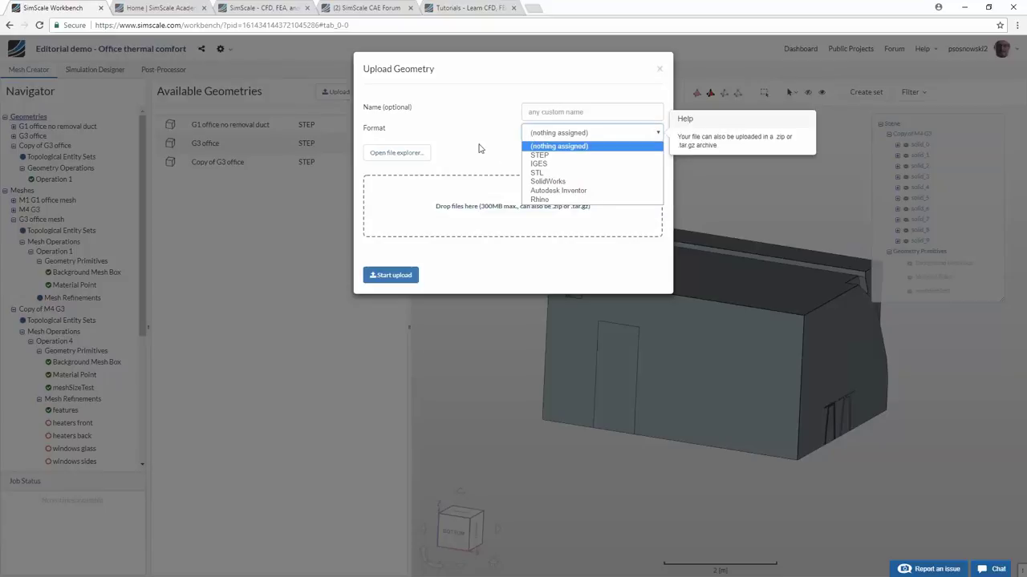
pyautogui.click(481, 147)
pyautogui.click(659, 70)
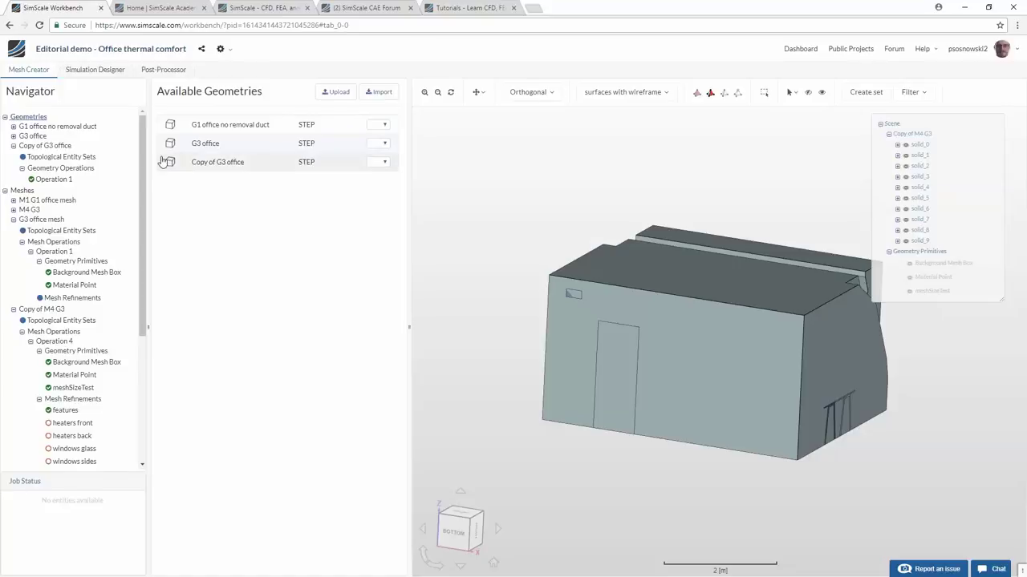
pyautogui.click(19, 191)
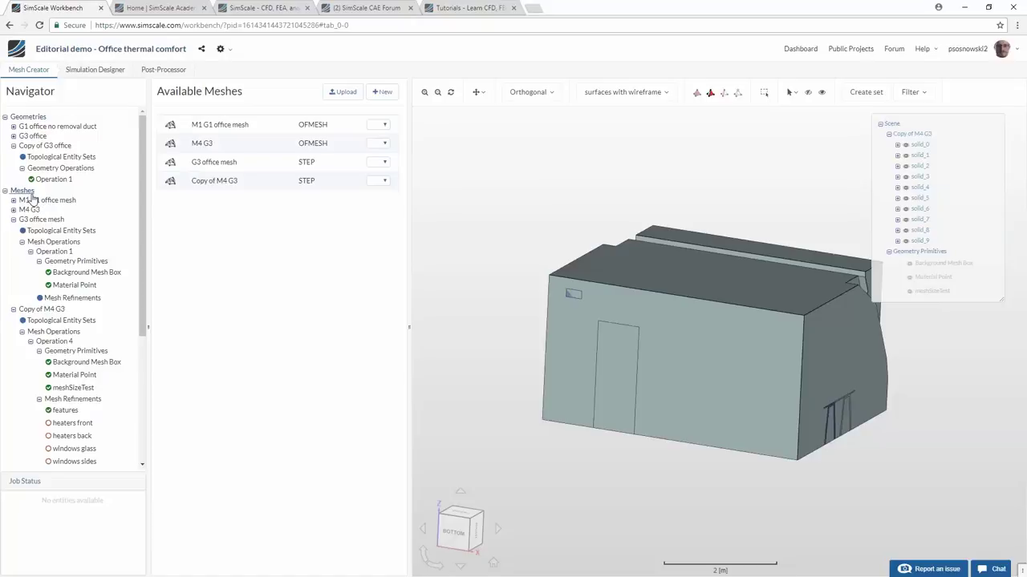
pyautogui.click(344, 91)
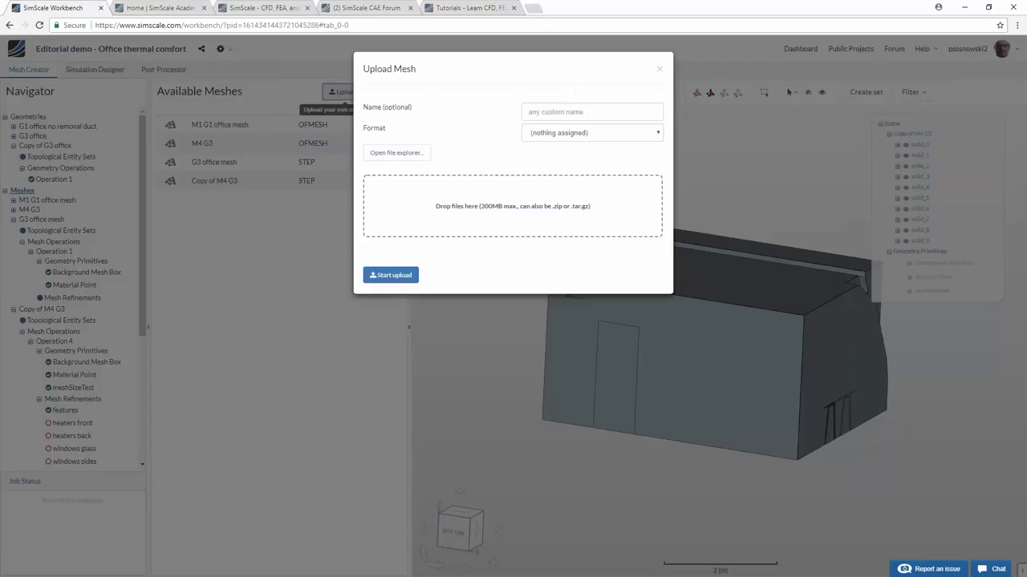
pyautogui.click(558, 139)
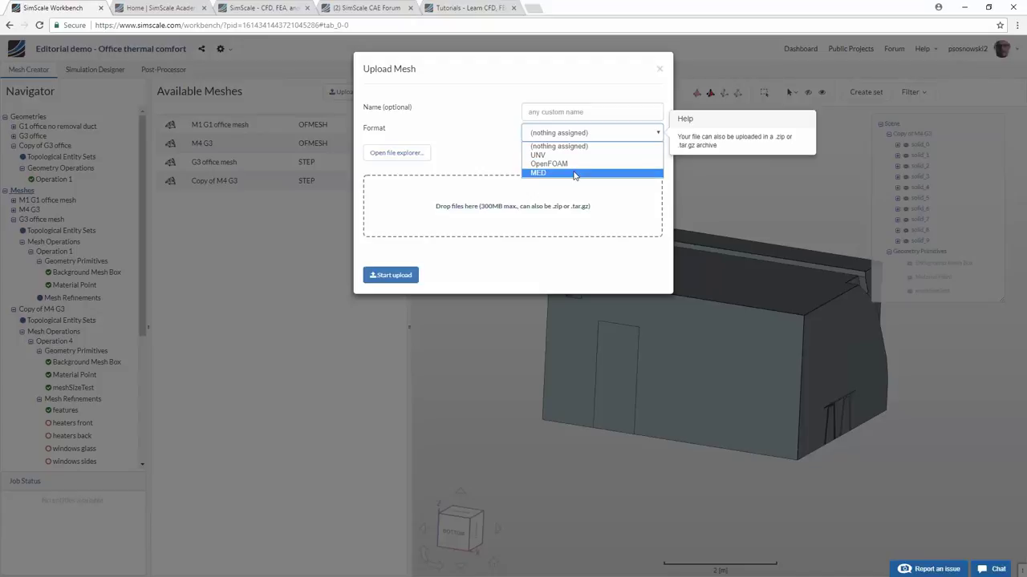
pyautogui.click(616, 89)
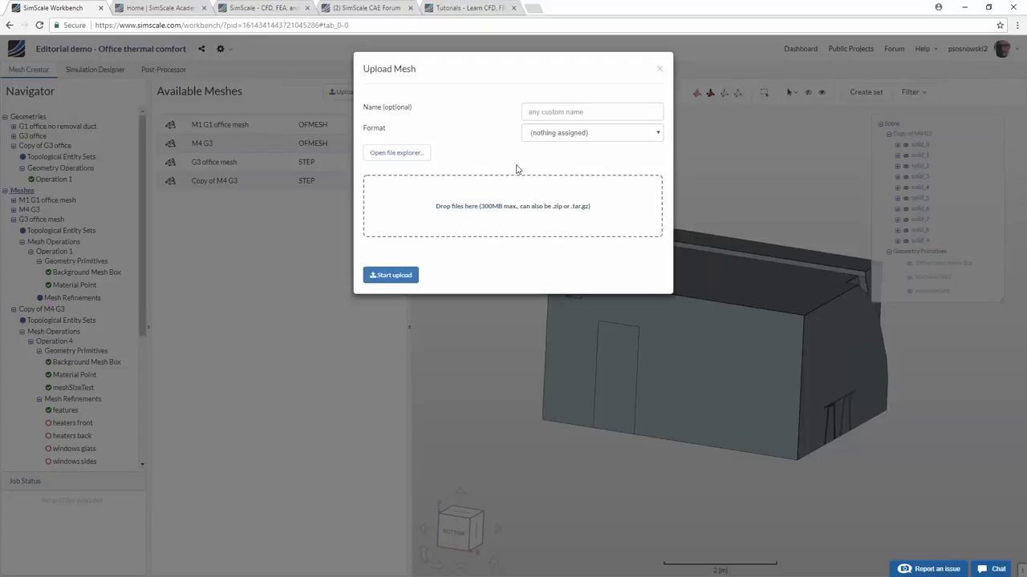
pyautogui.click(660, 69)
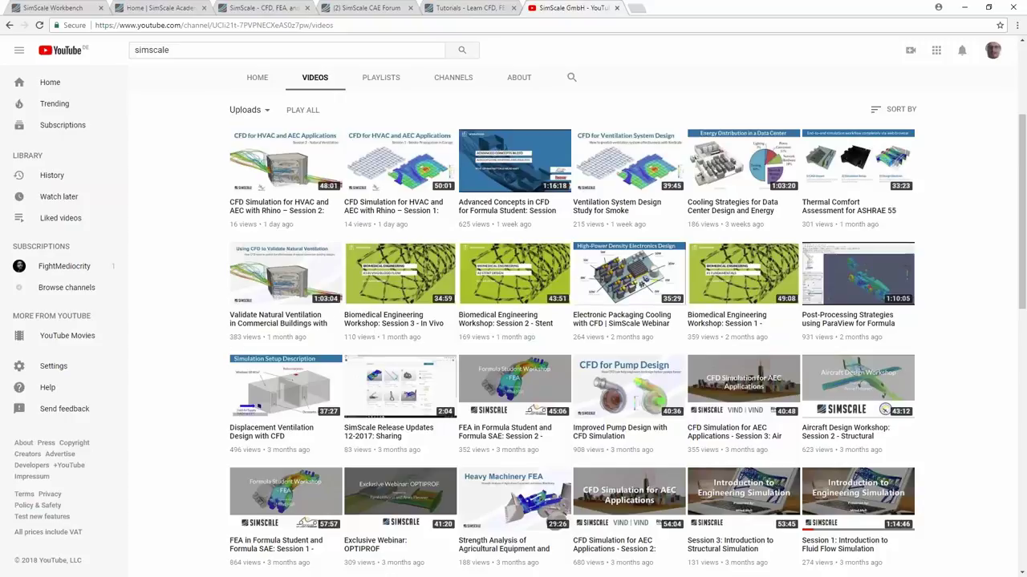
# Go back to the Office thermal comfort workbench and zoom and rotate the office model
pyautogui.hotkey('ctrl', '1')
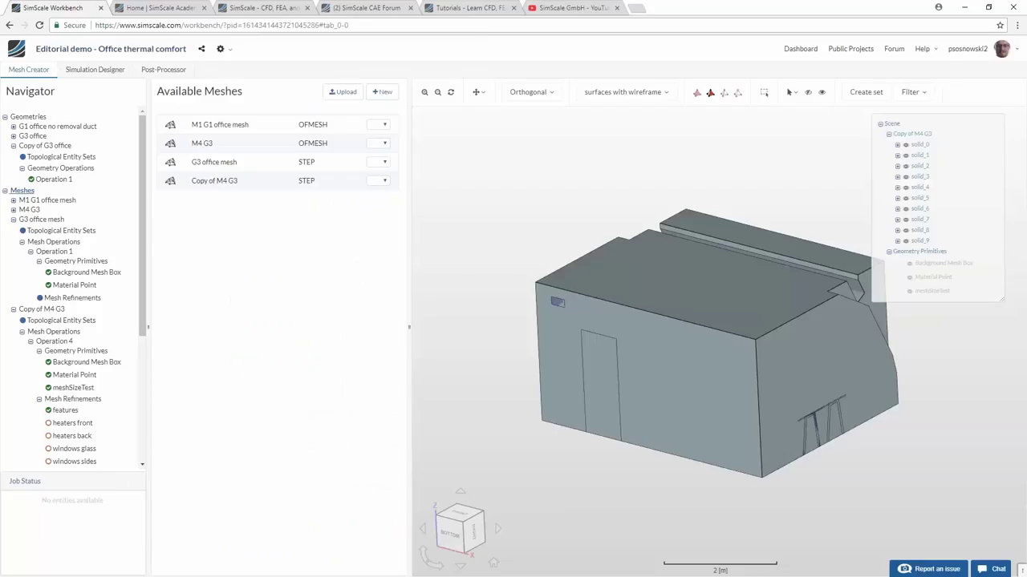
pyautogui.scroll(5, 674, 266)
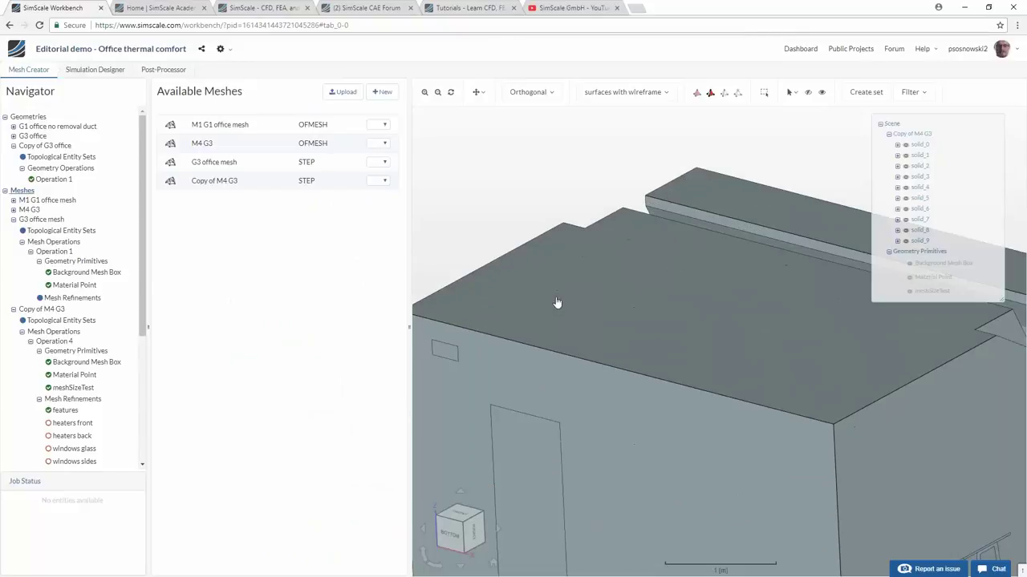
pyautogui.moveTo(544, 294); pyautogui.dragTo(508, 321)
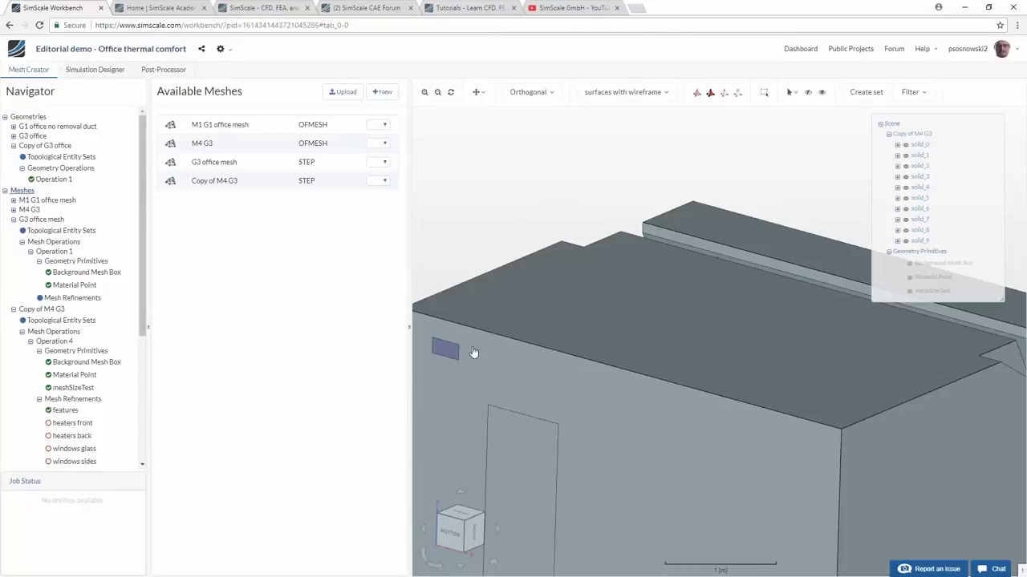
pyautogui.click(164, 8)
pyautogui.click(45, 8)
# Open G3 office mesh's Operation 1, then view S1 M1's geometry primitives and topological entity sets
pyautogui.click(54, 242)
pyautogui.click(56, 252)
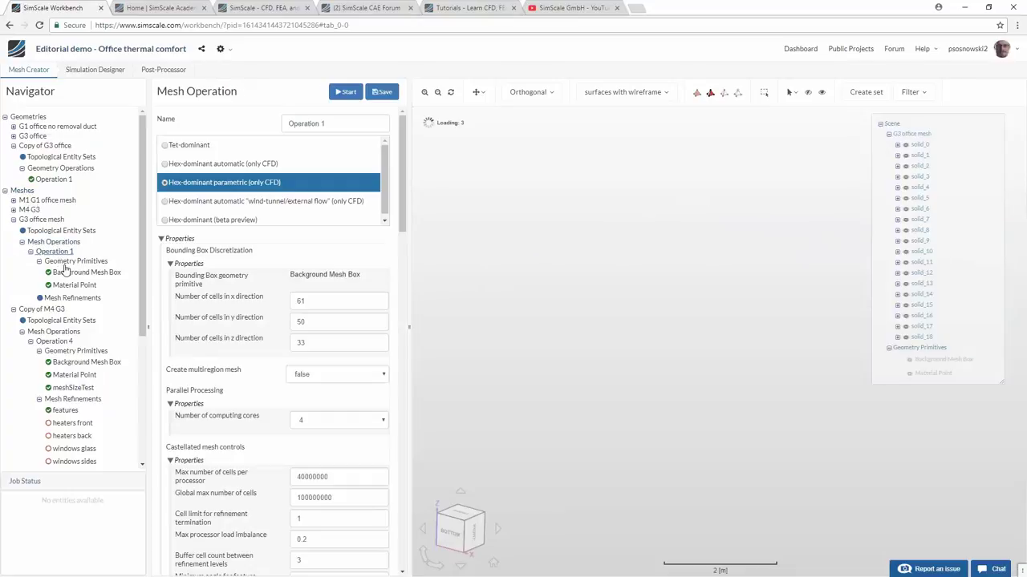
pyautogui.click(74, 261)
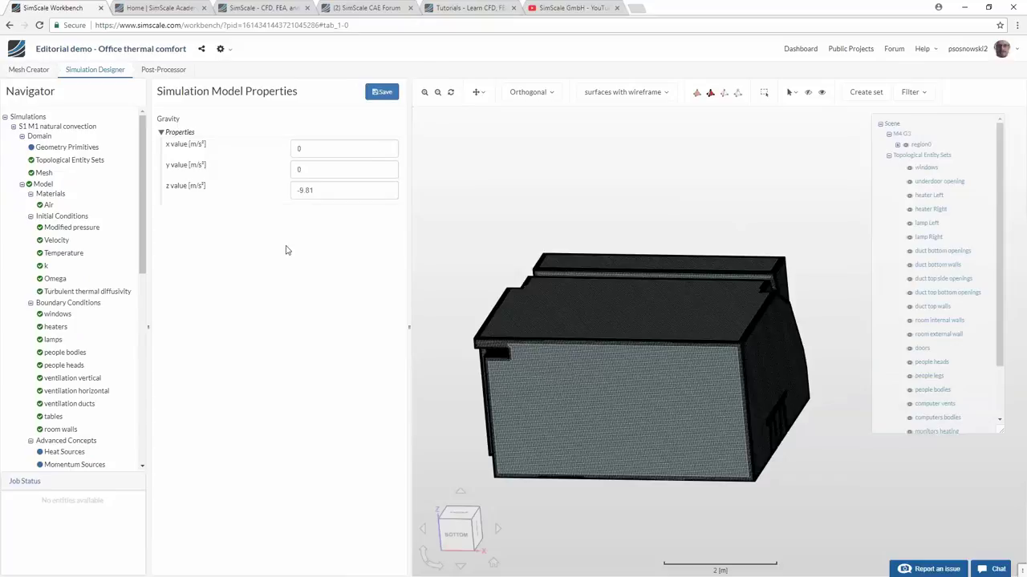
pyautogui.click(58, 148)
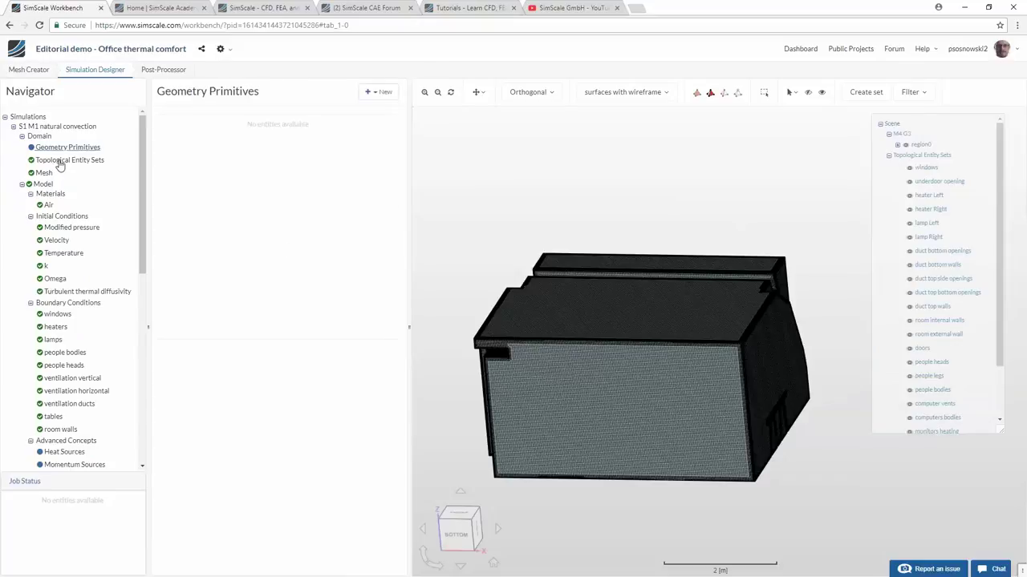
pyautogui.click(62, 163)
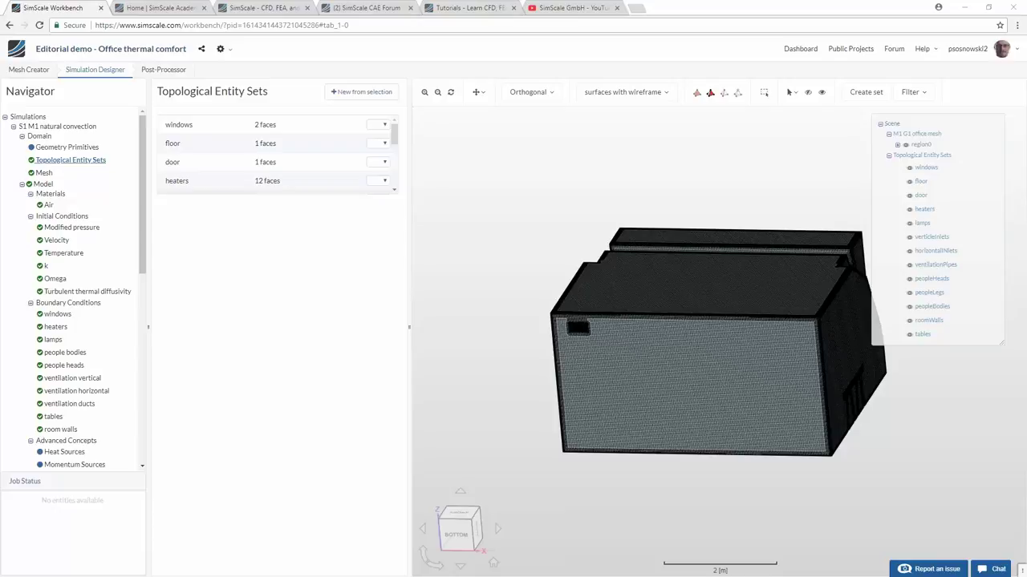
pyautogui.click(16, 48)
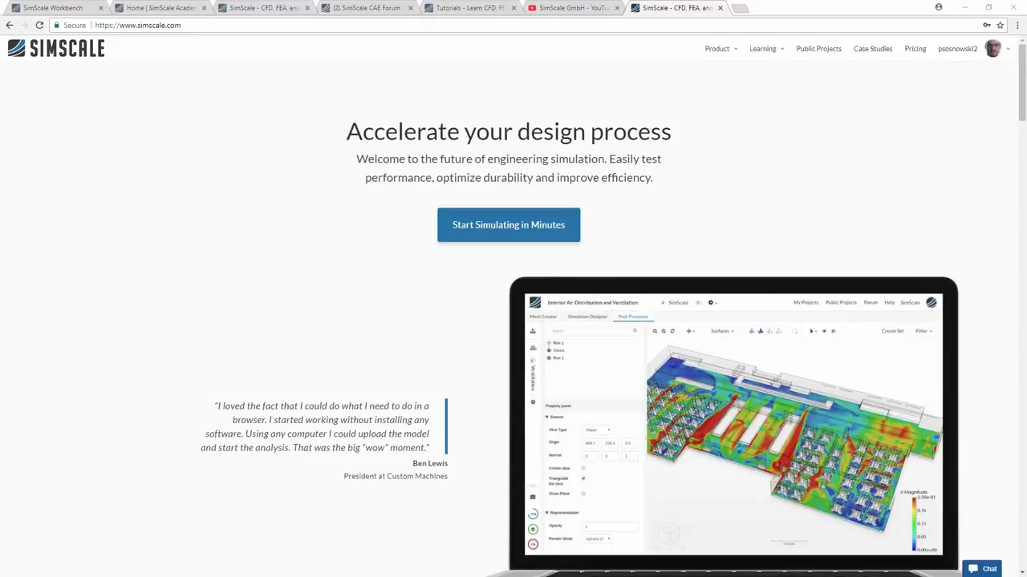
pyautogui.click(81, 7)
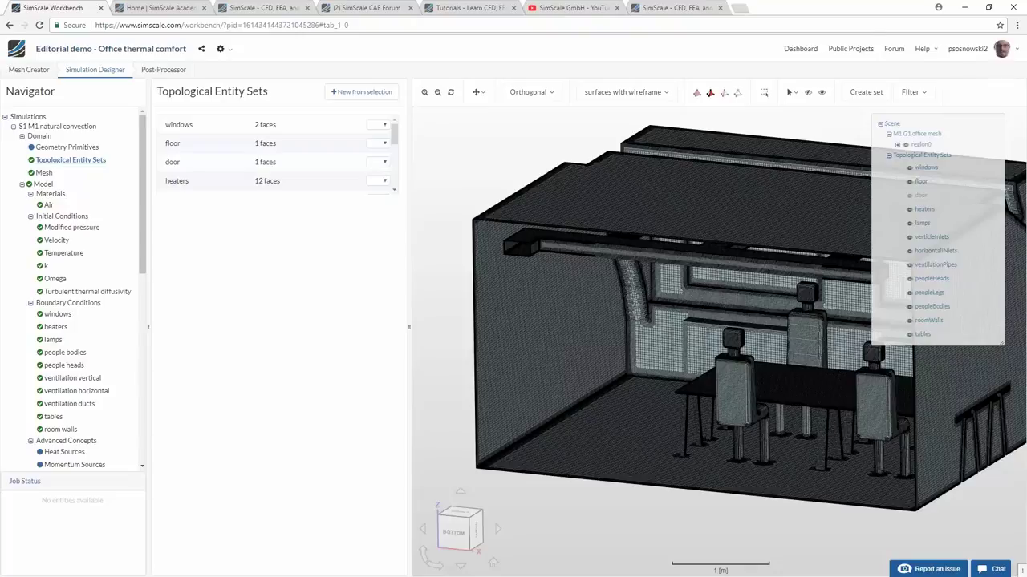
# Search the Public Projects gallery for 'cleanroom' and scroll through the results
pyautogui.click(851, 48)
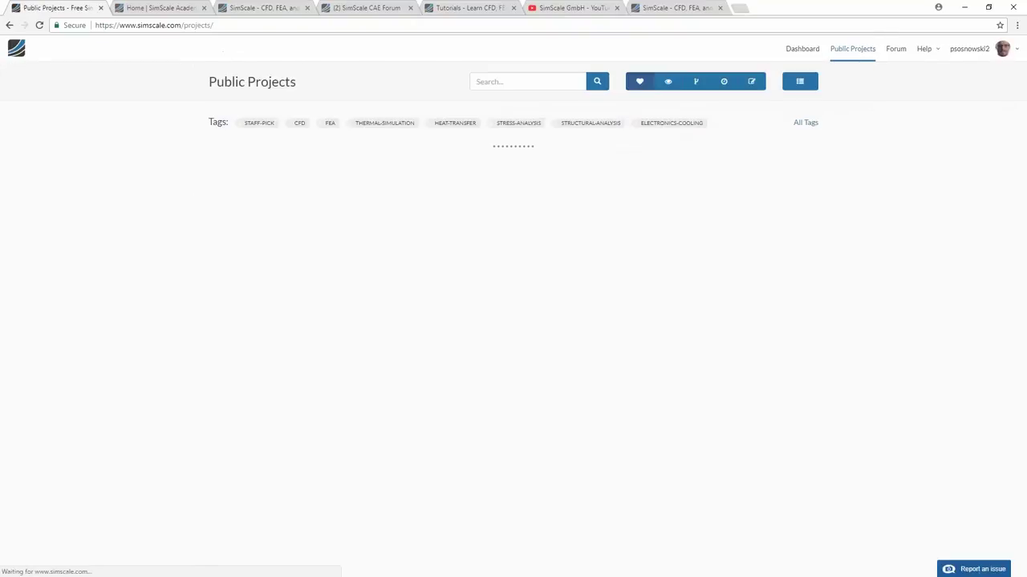
pyautogui.write('cleanroom')
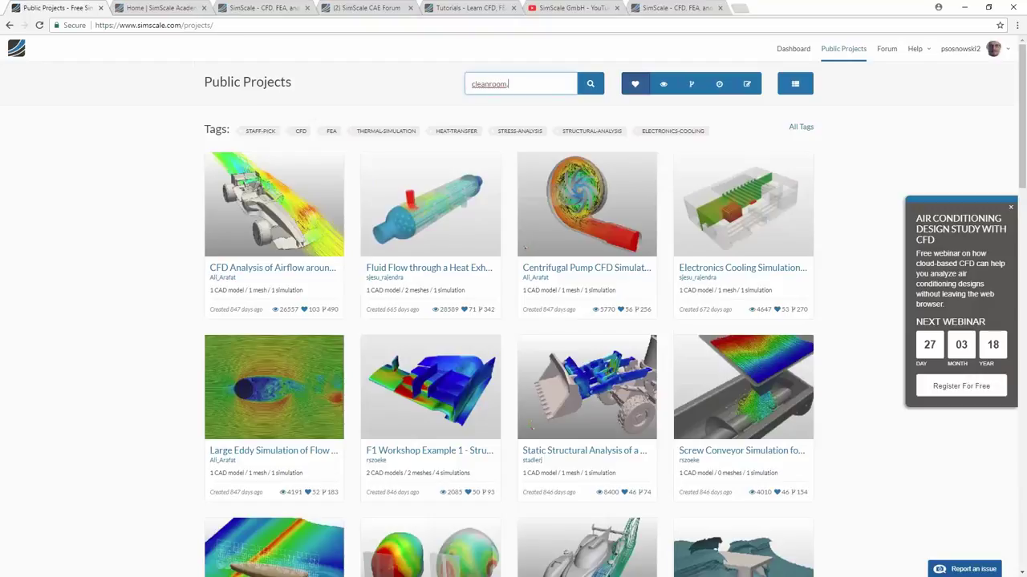
pyautogui.press('Return')
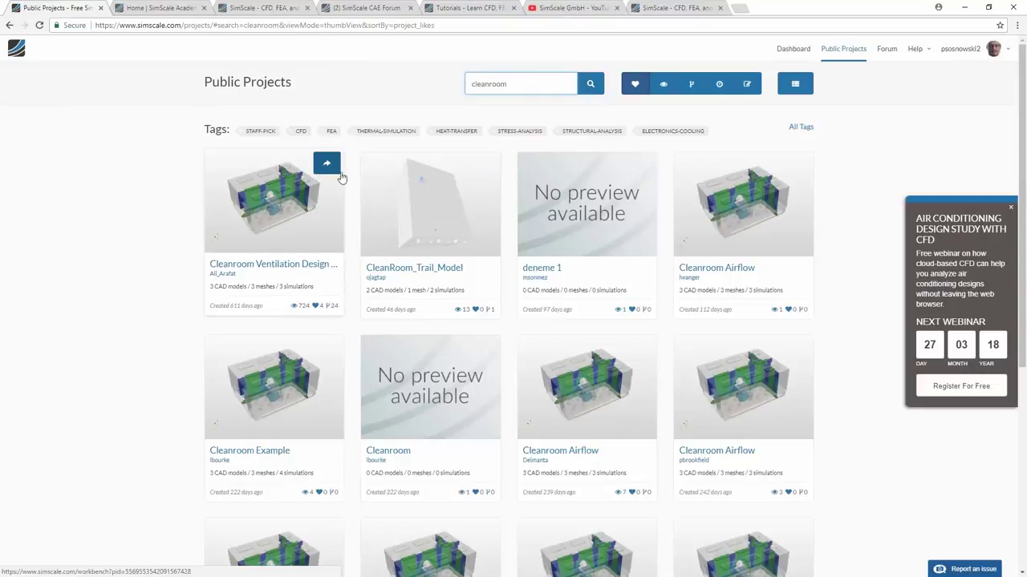
pyautogui.scroll(-3, 336, 269)
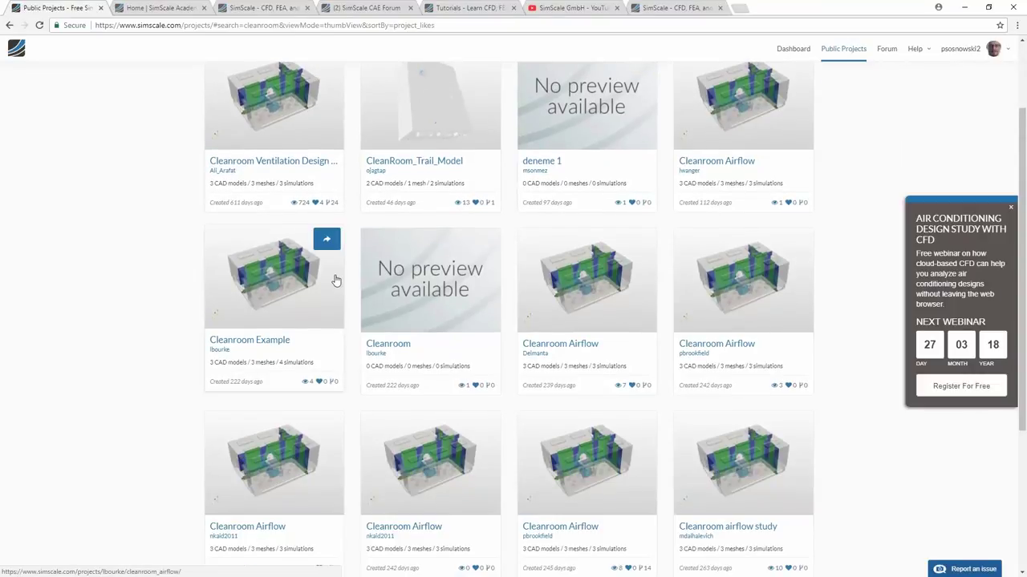
pyautogui.scroll(-2, 339, 277)
pyautogui.scroll(5, 343, 276)
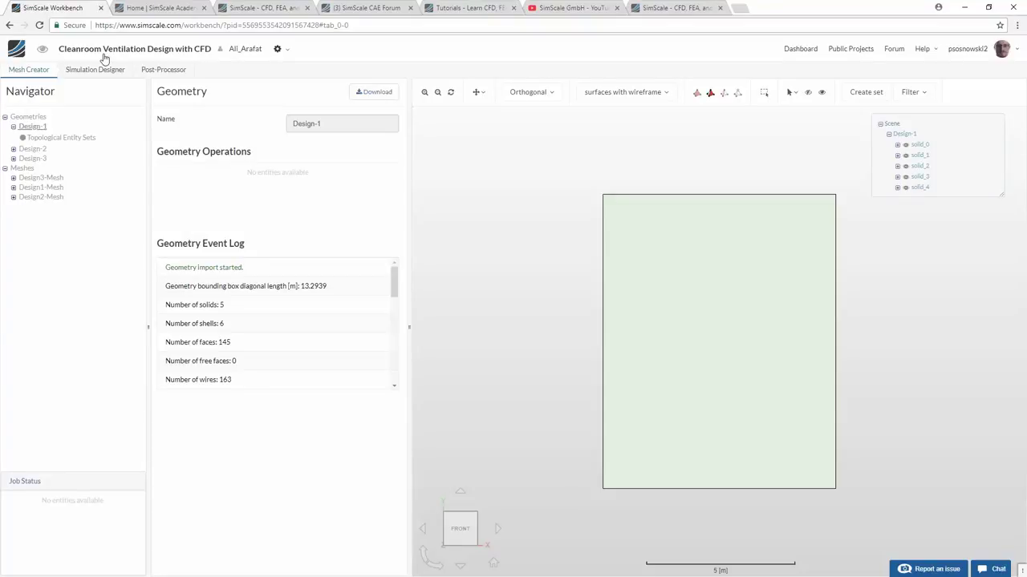
# Show the Design-2 geometry and hide its outer box, ceiling and front wall
pyautogui.click(33, 150)
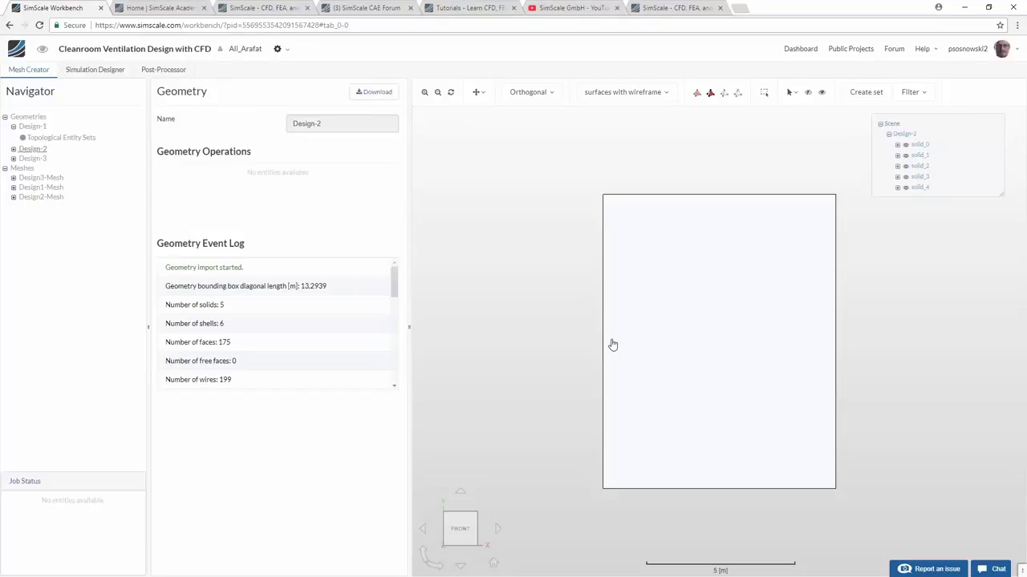
pyautogui.moveTo(566, 360); pyautogui.dragTo(599, 300)
pyautogui.click(608, 346)
pyautogui.click(807, 93)
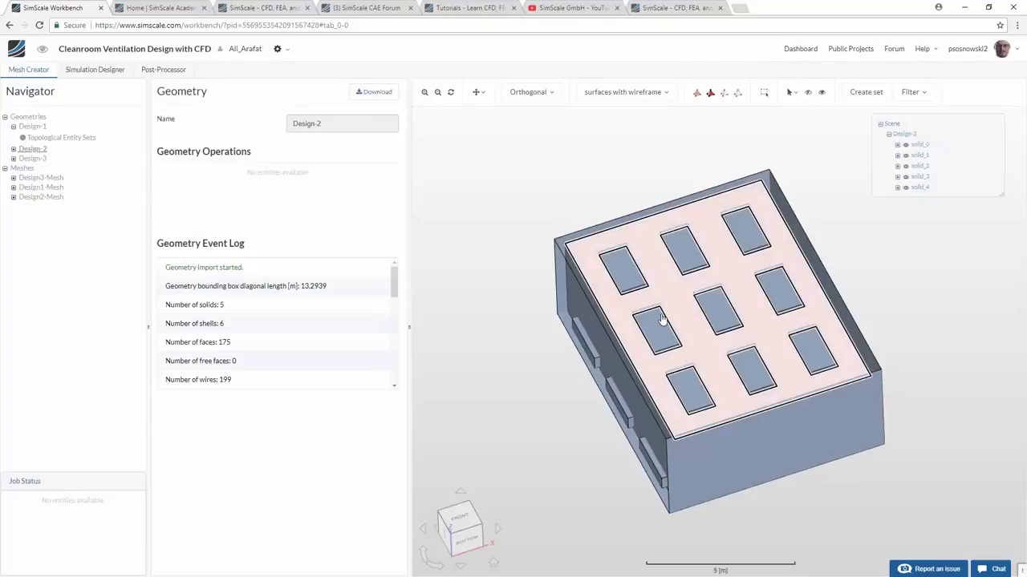
pyautogui.click(665, 321)
pyautogui.click(811, 94)
pyautogui.moveTo(759, 295); pyautogui.dragTo(716, 325)
pyautogui.click(679, 270)
pyautogui.click(808, 93)
# Zoom and orbit around the table and drum inside the opened room
pyautogui.scroll(5, 666, 346)
pyautogui.scroll(-3, 716, 325)
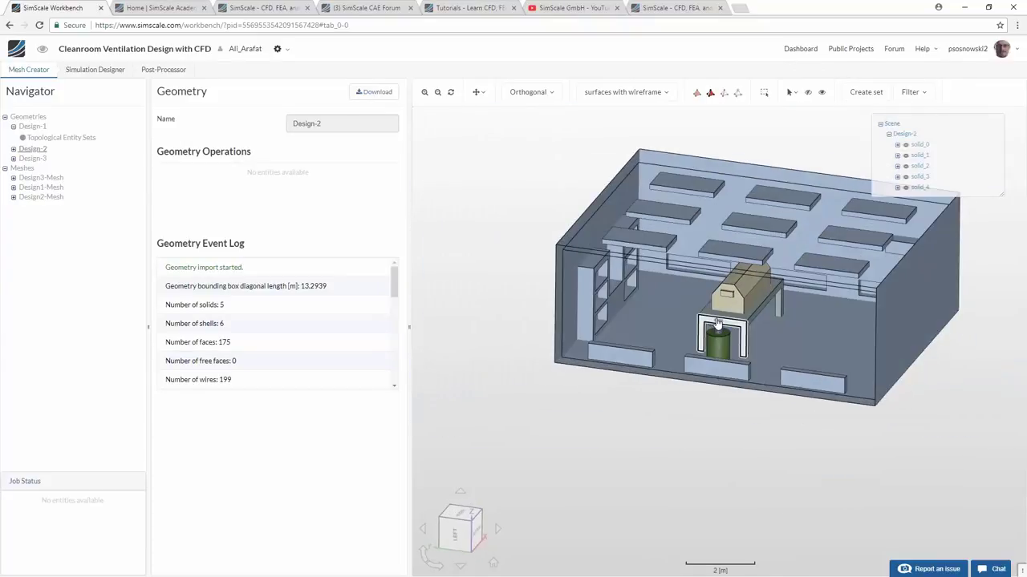
pyautogui.scroll(5, 719, 323)
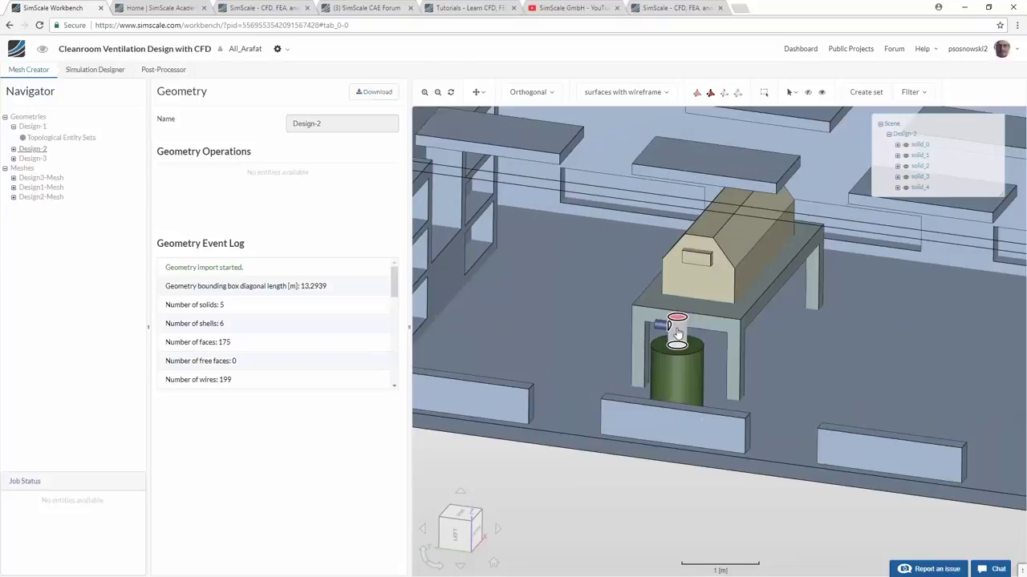
pyautogui.moveTo(650, 327); pyautogui.dragTo(674, 353)
pyautogui.scroll(-5, 680, 374)
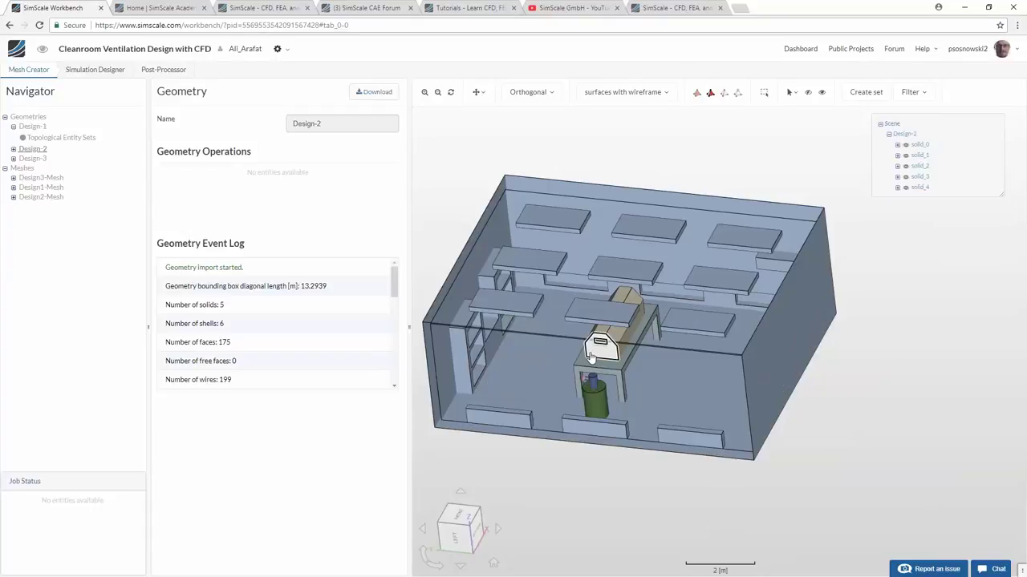
pyautogui.moveTo(598, 353); pyautogui.dragTo(576, 353)
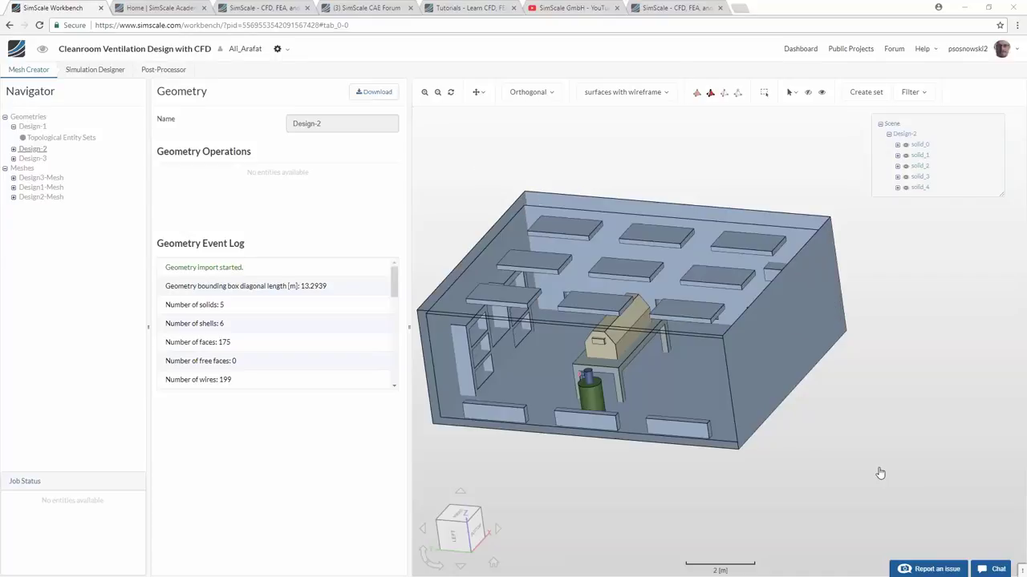
# Select all nine ceiling panels, front, rear, right-hand and centre
pyautogui.moveTo(883, 424); pyautogui.dragTo(869, 417)
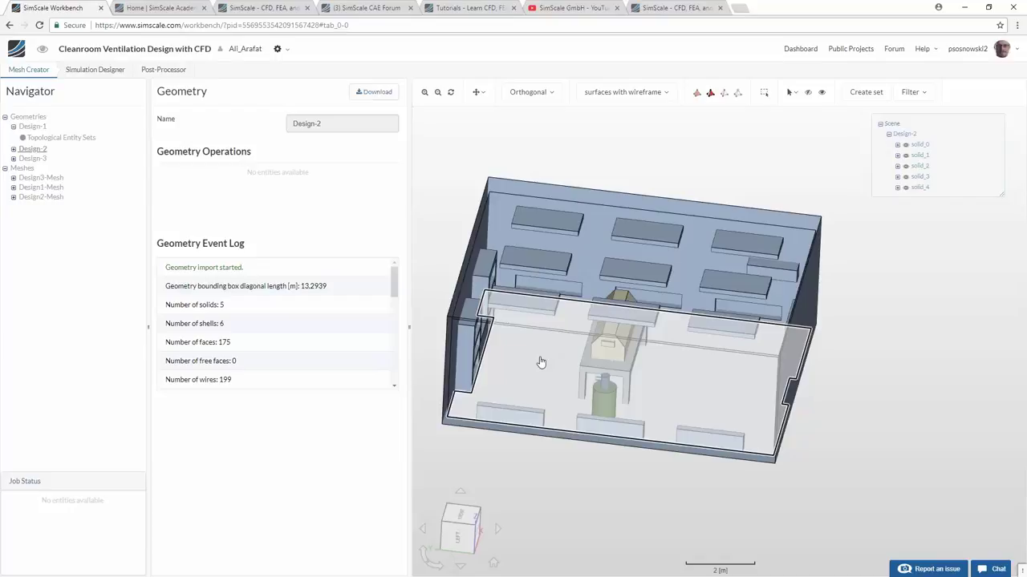
pyautogui.click(536, 261)
pyautogui.click(523, 298)
pyautogui.click(560, 227)
pyautogui.click(647, 232)
pyautogui.click(635, 271)
pyautogui.click(722, 320)
pyautogui.click(719, 289)
pyautogui.click(732, 246)
pyautogui.click(623, 319)
pyautogui.moveTo(630, 375); pyautogui.dragTo(595, 382)
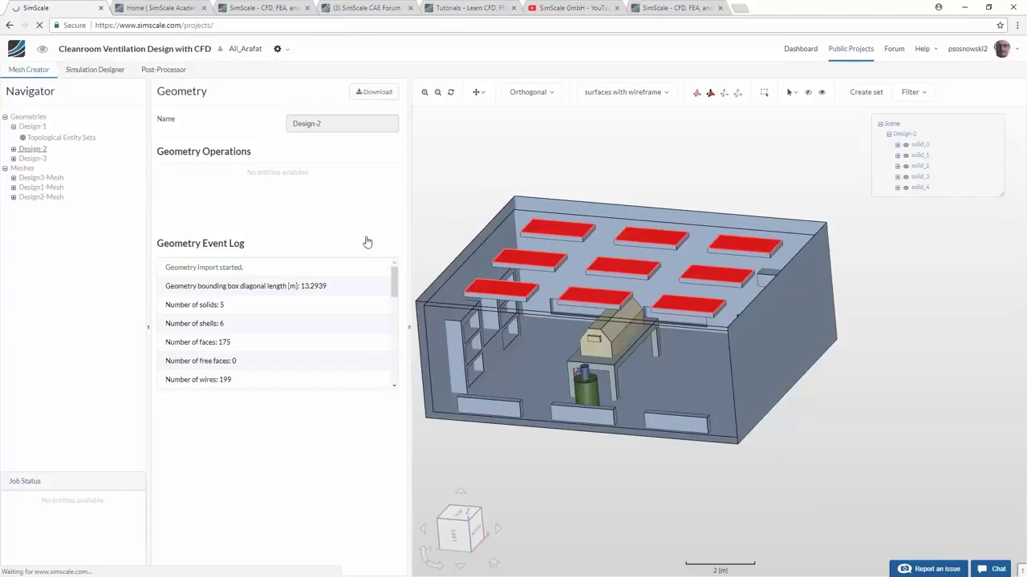
# Search public projects for 'clean room' and open the Clean Room Ventilation project card
pyautogui.click(850, 48)
pyautogui.click(519, 83)
pyautogui.write('clean room')
pyautogui.press('Return')
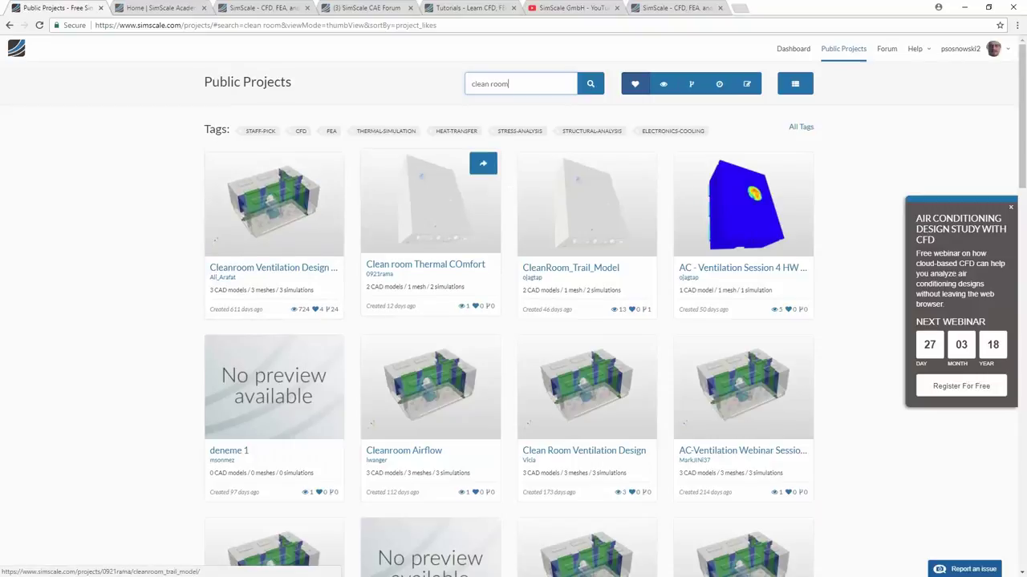
pyautogui.scroll(-2, 445, 217)
pyautogui.scroll(-3, 457, 220)
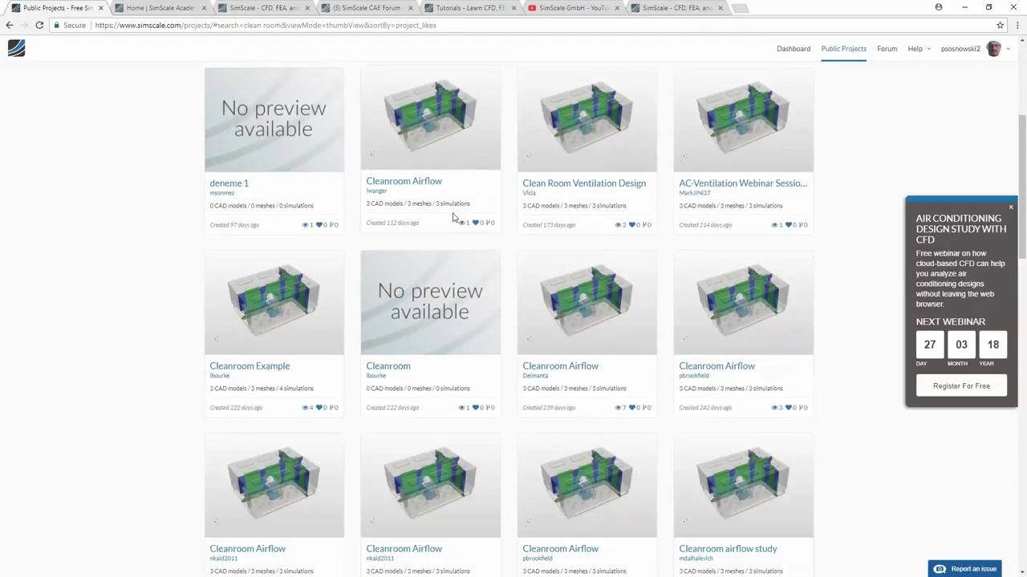
pyautogui.scroll(-4, 464, 229)
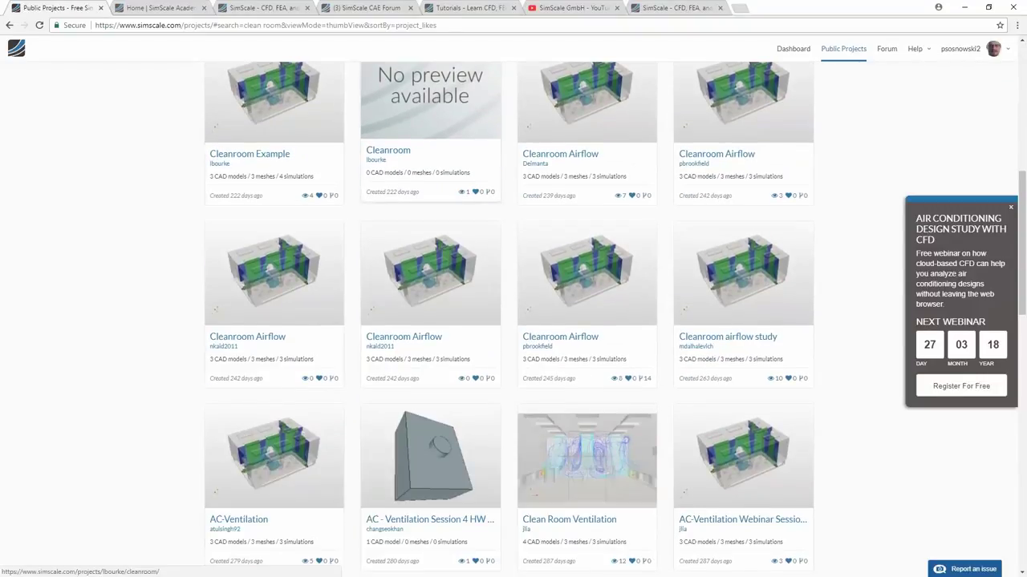
pyautogui.scroll(-6, 473, 226)
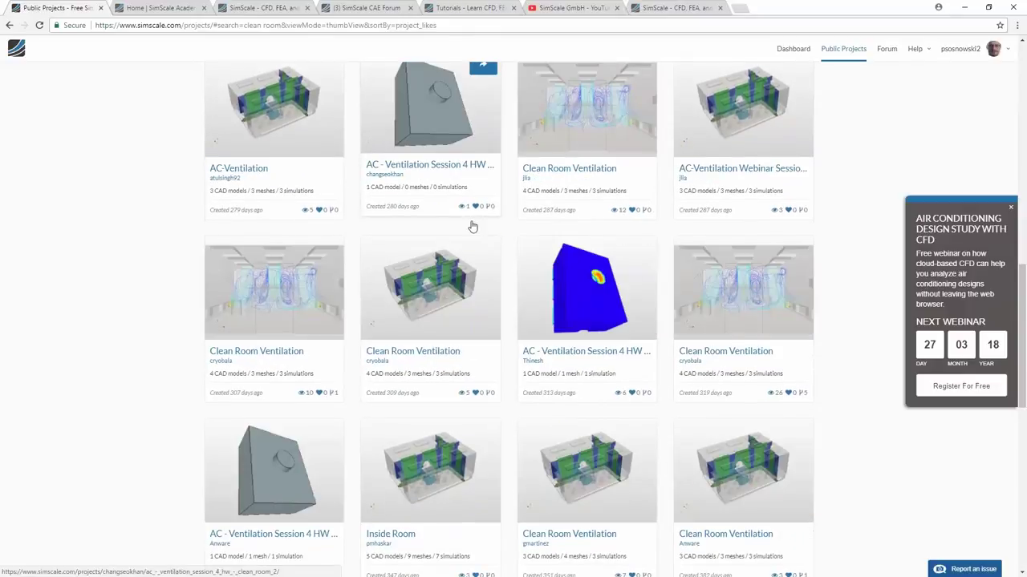
pyautogui.scroll(-3, 473, 227)
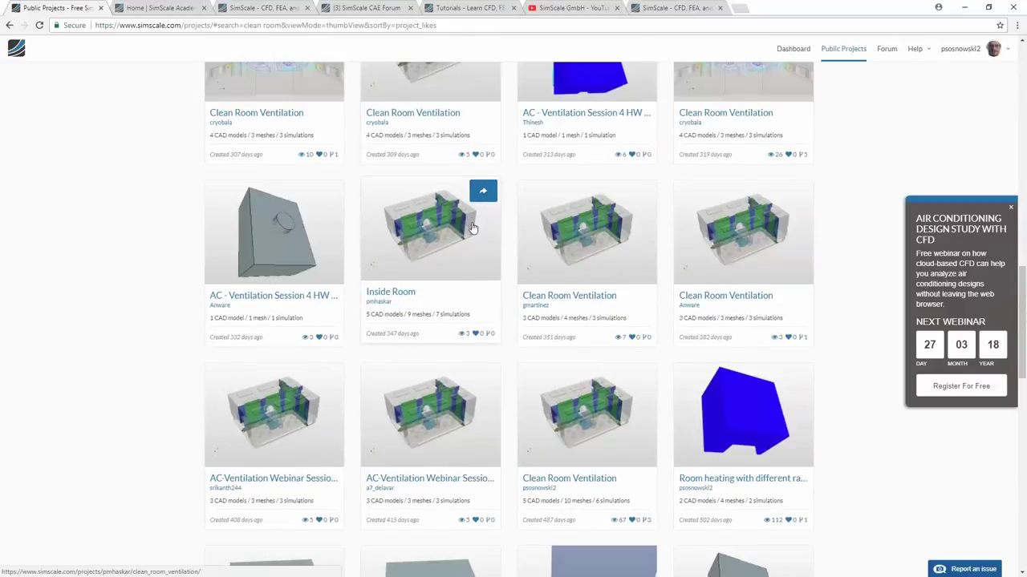
pyautogui.click(640, 390)
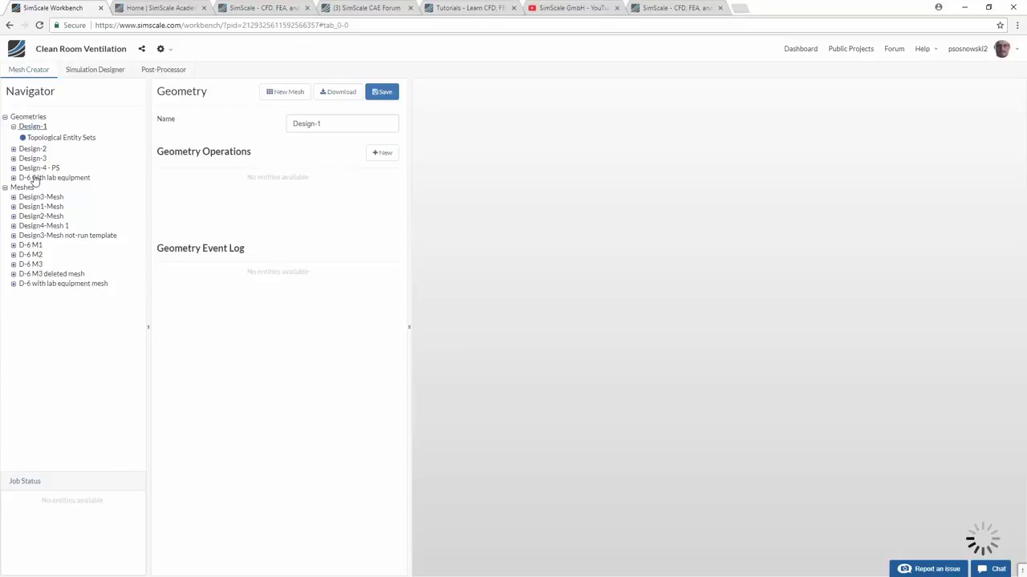
# Show the D-6 with lab equipment geometry and hide its top and front wall faces
pyautogui.click(36, 178)
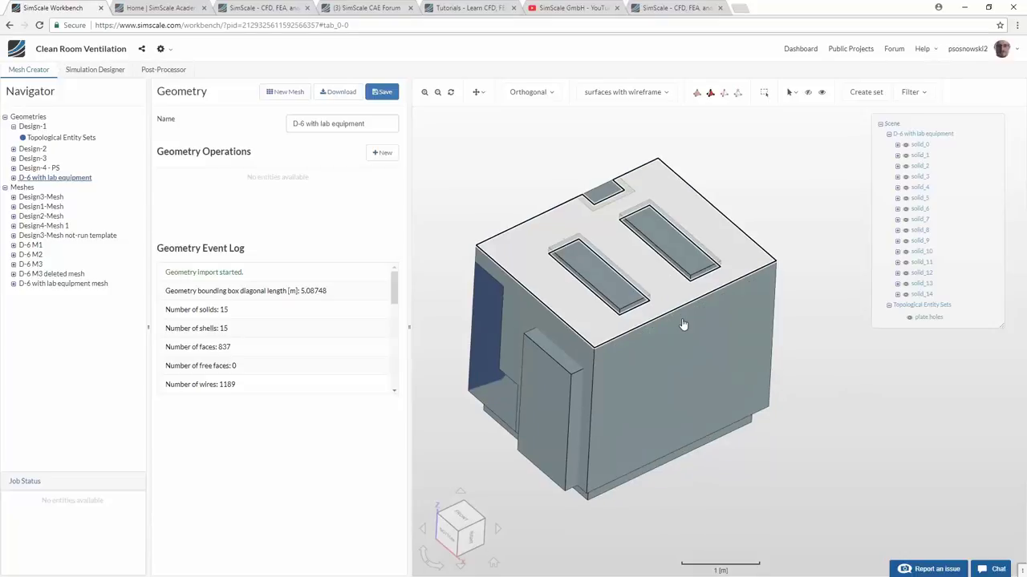
pyautogui.click(664, 298)
pyautogui.click(685, 348)
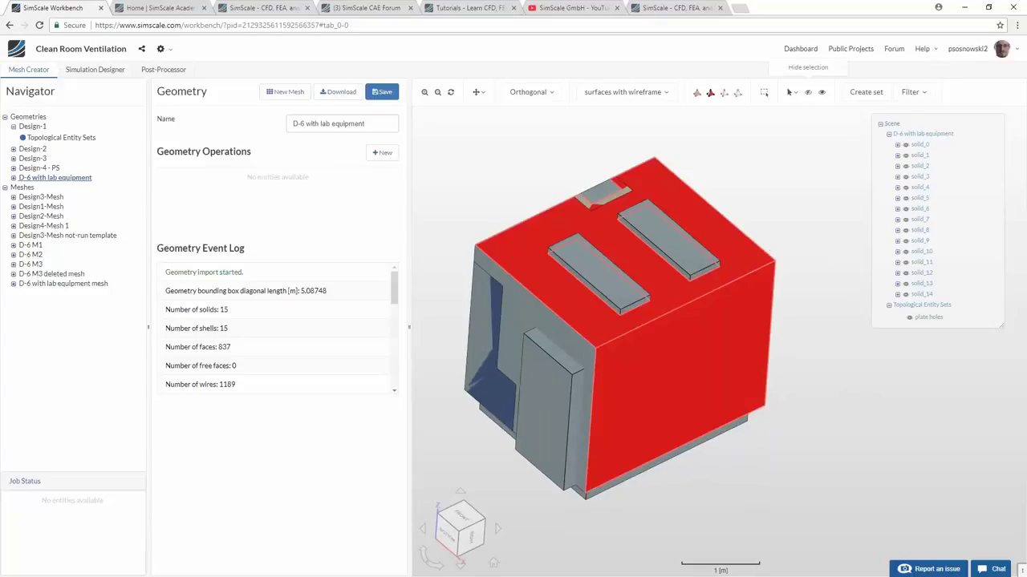
pyautogui.click(808, 91)
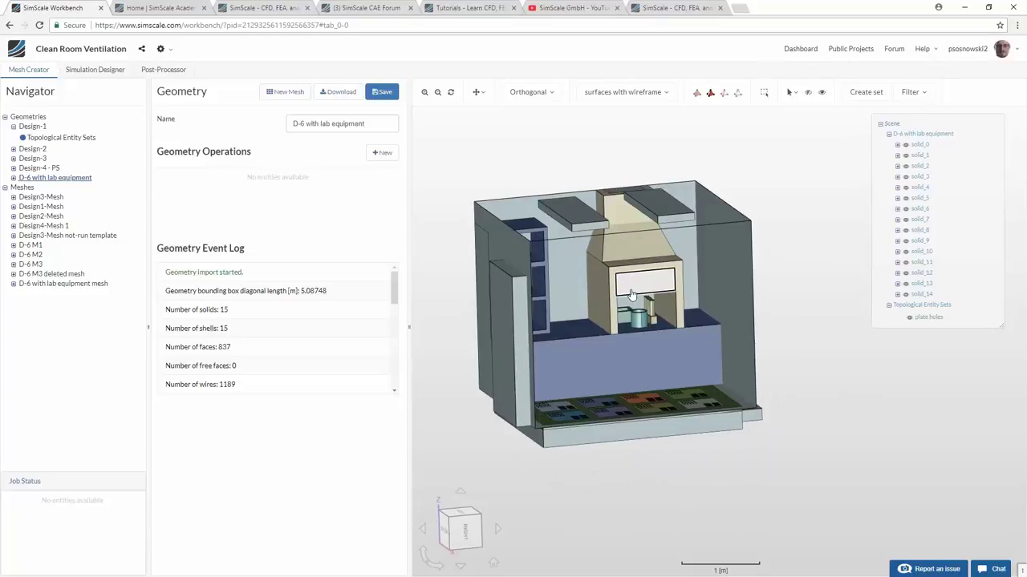
pyautogui.scroll(5, 632, 300)
pyautogui.scroll(-5, 632, 301)
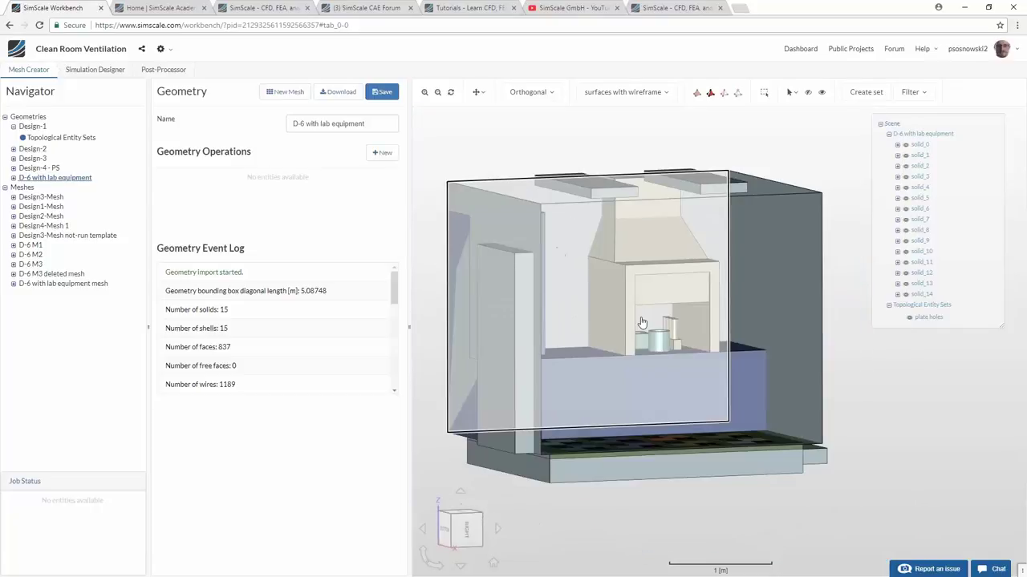
# Orbit the room and select the lower front box and the two ceiling boxes
pyautogui.moveTo(642, 321); pyautogui.dragTo(699, 468)
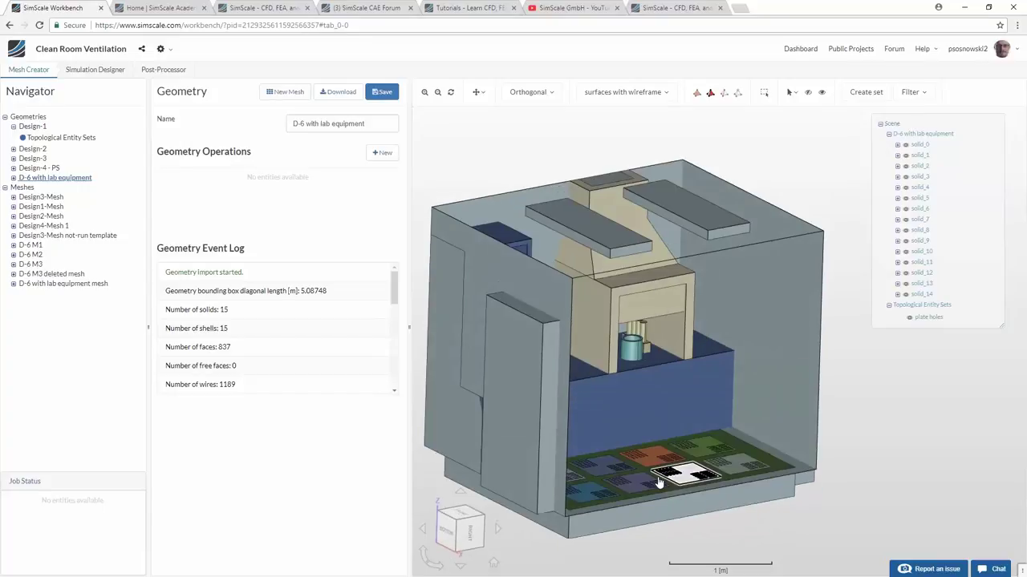
pyautogui.click(622, 460)
pyautogui.moveTo(795, 348); pyautogui.dragTo(760, 184)
pyautogui.click(759, 184)
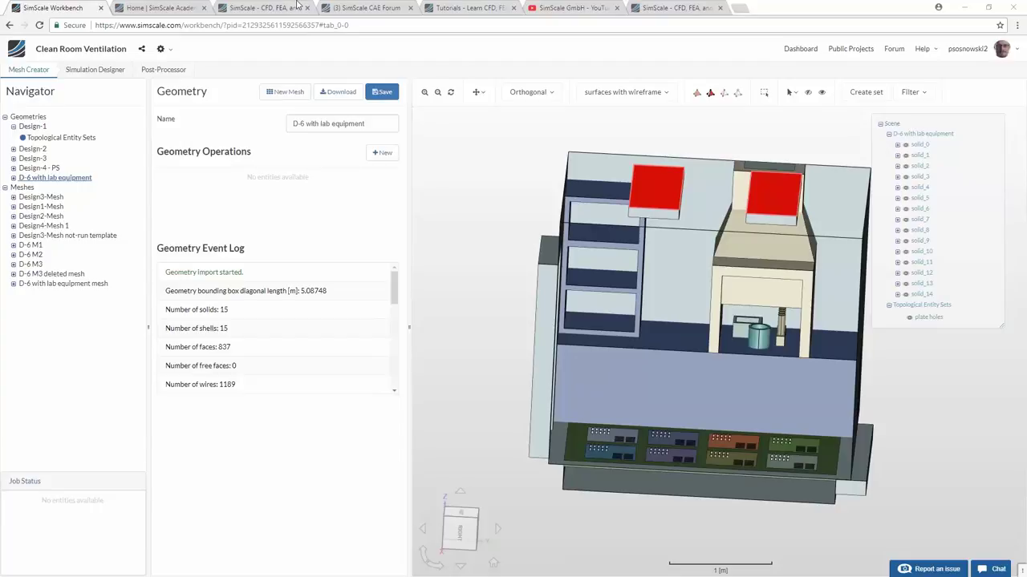
# Flip through the Academy and homepage tabs, then return to the Workbench's Public Projects gallery
pyautogui.click(166, 7)
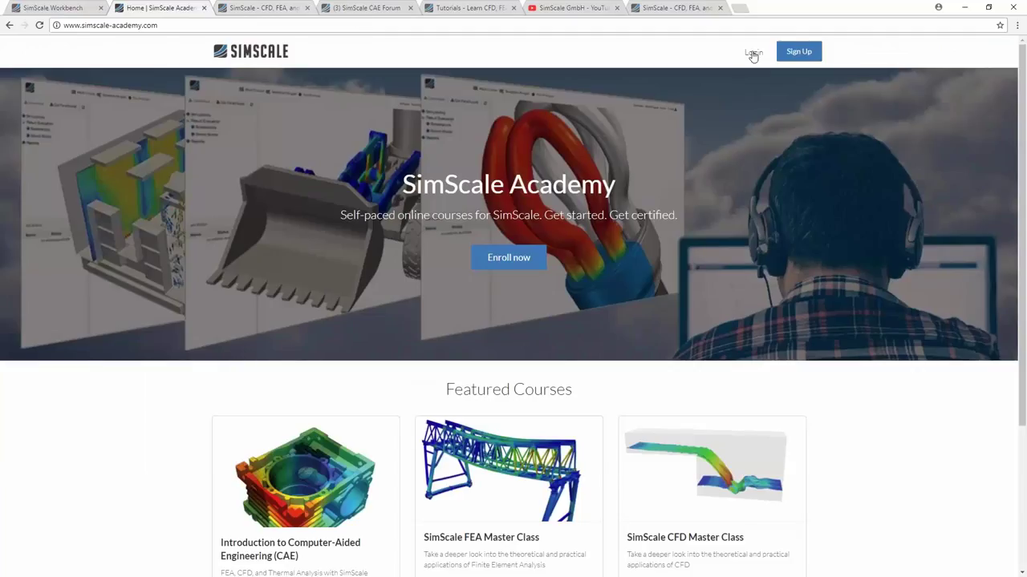
pyautogui.click(89, 6)
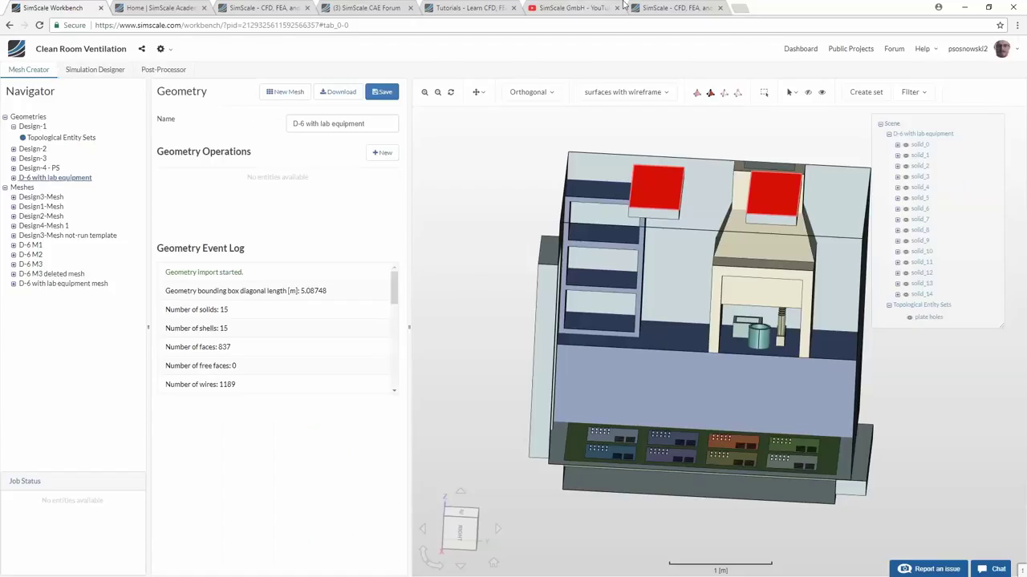
pyautogui.click(664, 7)
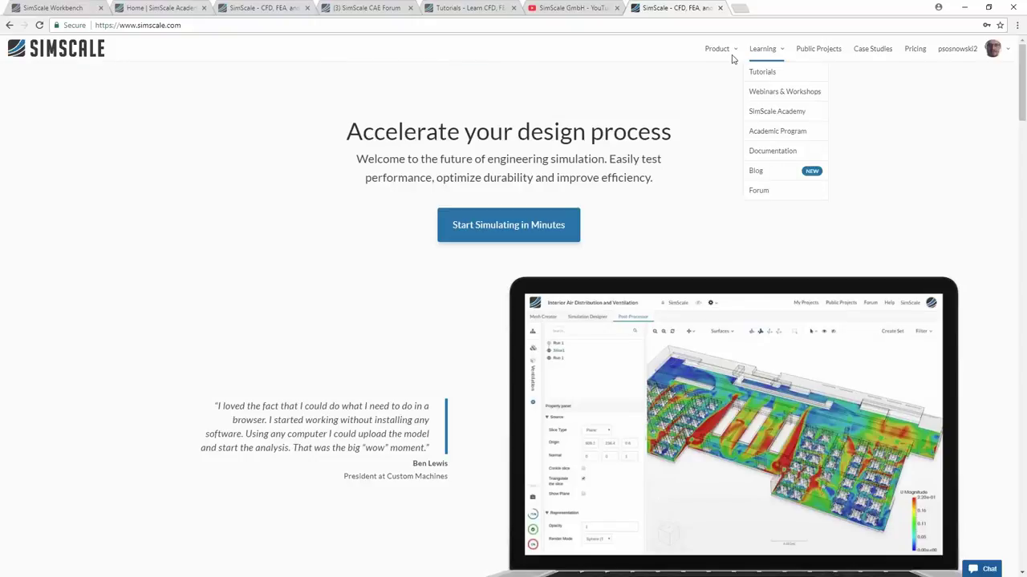
pyautogui.click(50, 10)
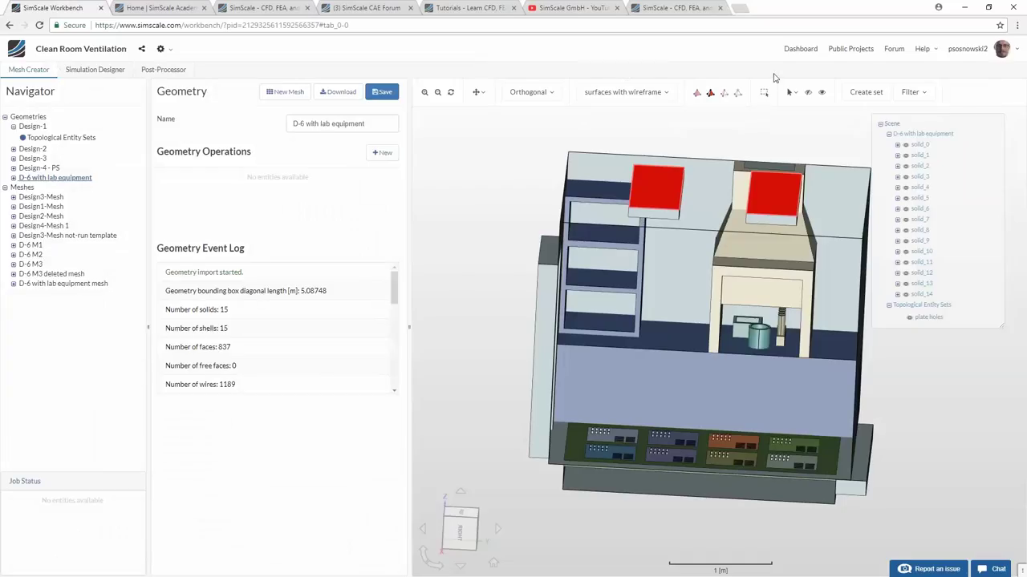
pyautogui.click(850, 49)
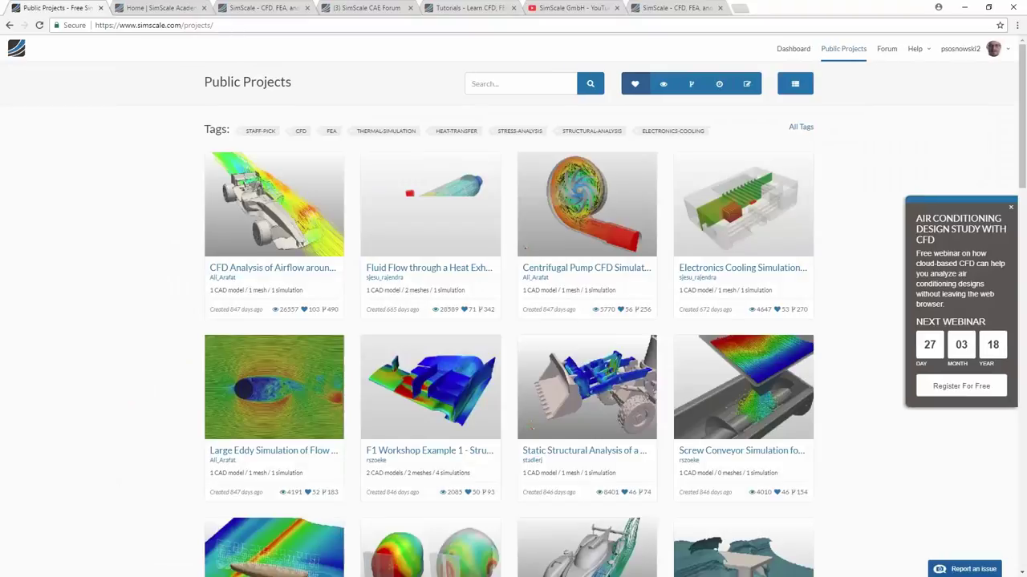
# Search public projects for 'heated wall', then replace the query with 'CHT'
pyautogui.click(490, 88)
pyautogui.write('heated wall')
pyautogui.press('Return')
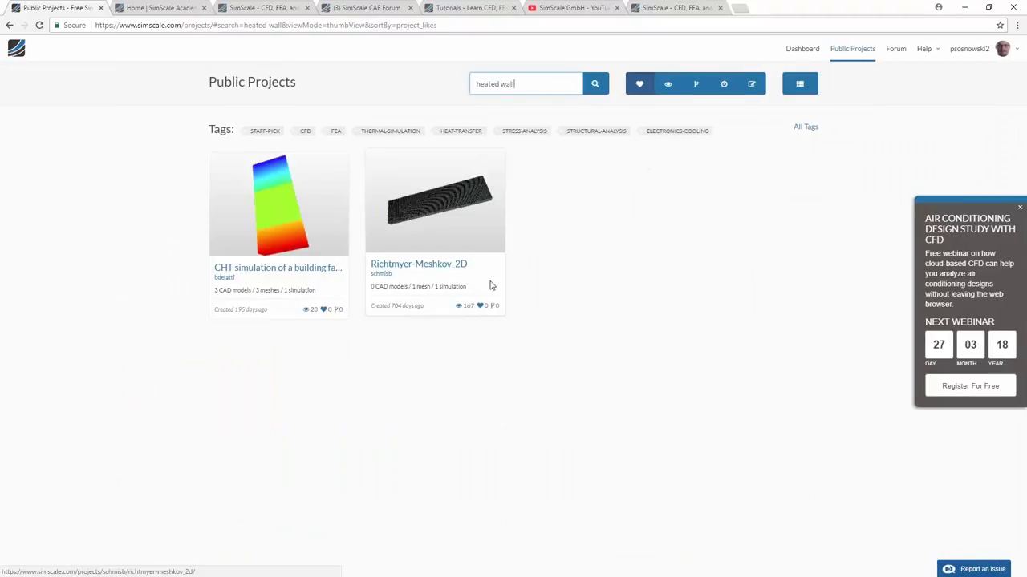
pyautogui.moveTo(522, 84); pyautogui.dragTo(447, 89)
pyautogui.write('CHT')
pyautogui.press('Return')
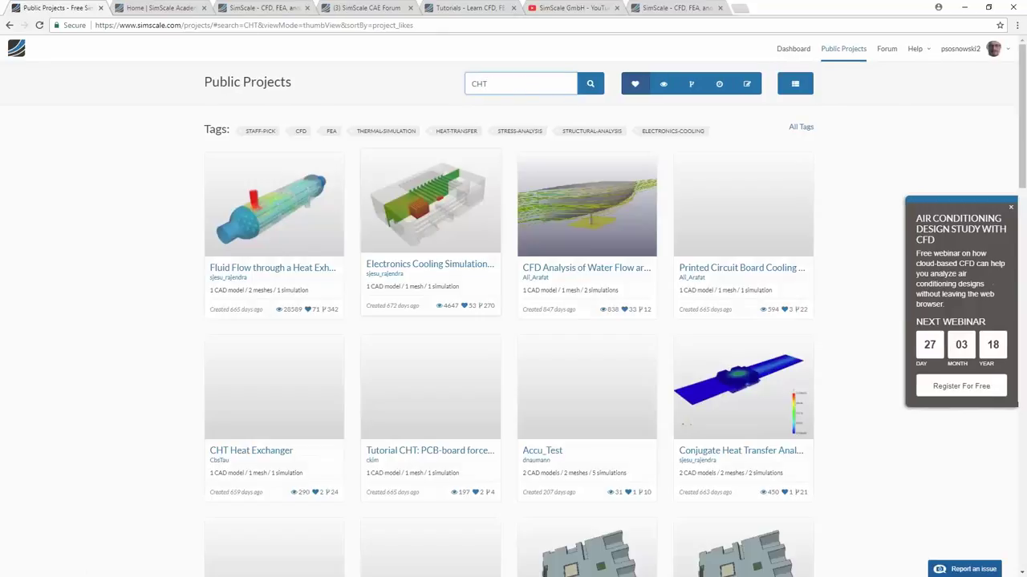
# Scroll the CHT results and refine the search with 'bridge' to find the thermal bridge project
pyautogui.scroll(-10, 690, 246)
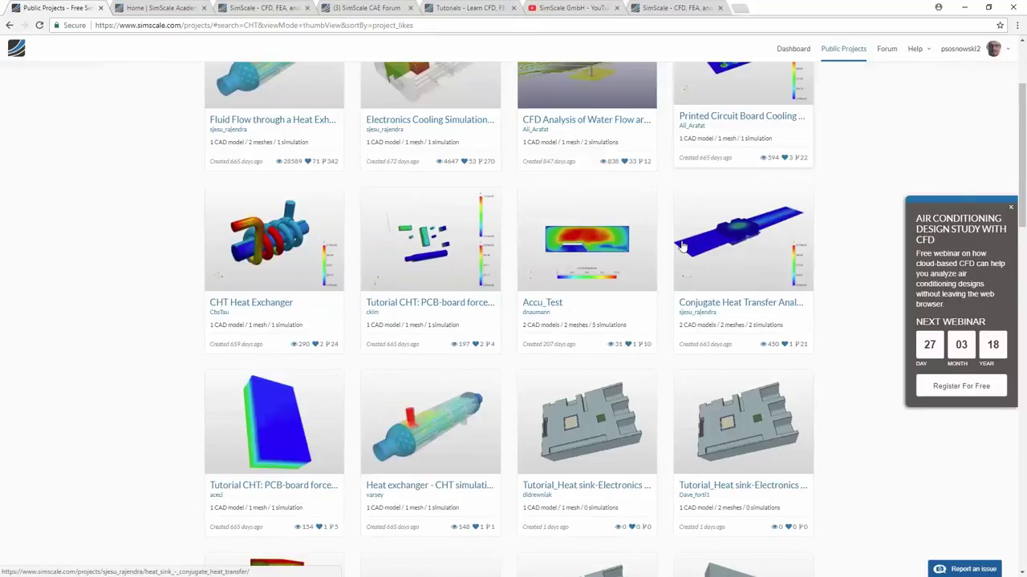
pyautogui.scroll(-10, 668, 245)
pyautogui.scroll(-7, 668, 245)
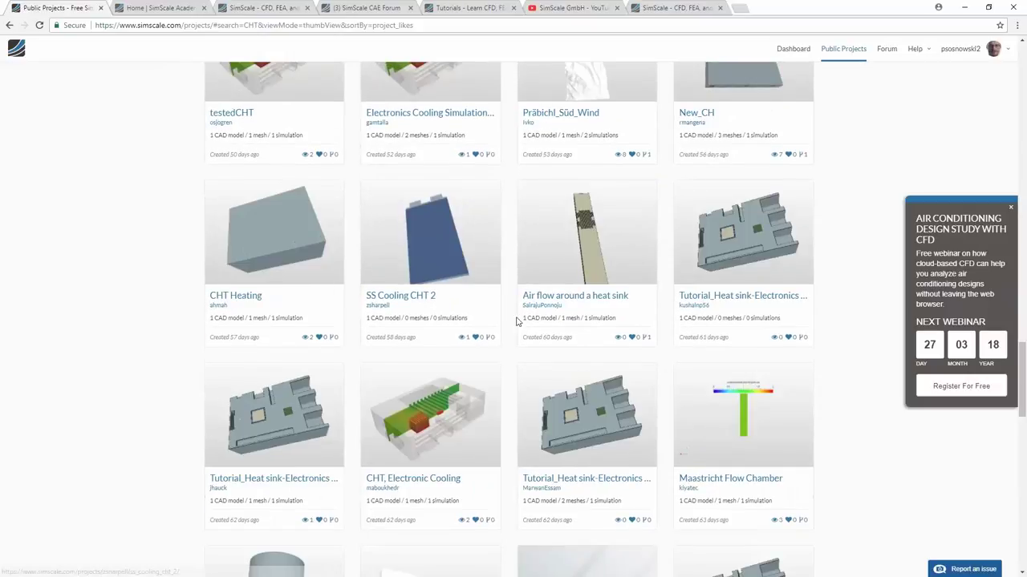
pyautogui.scroll(4, 523, 319)
pyautogui.scroll(-2, 526, 318)
pyautogui.scroll(-15, 527, 318)
pyautogui.scroll(-12, 531, 313)
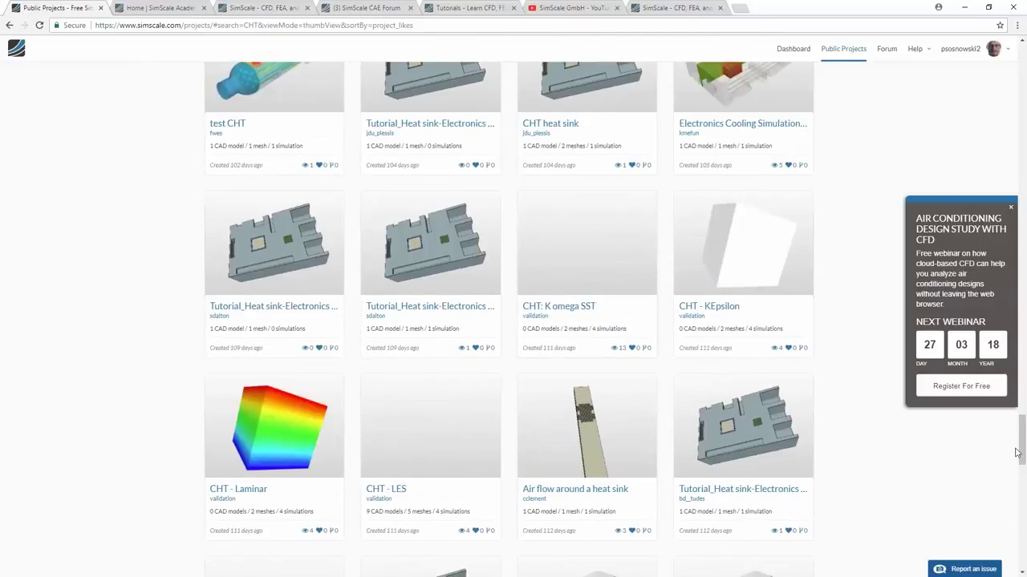
pyautogui.scroll(20, 962, 109)
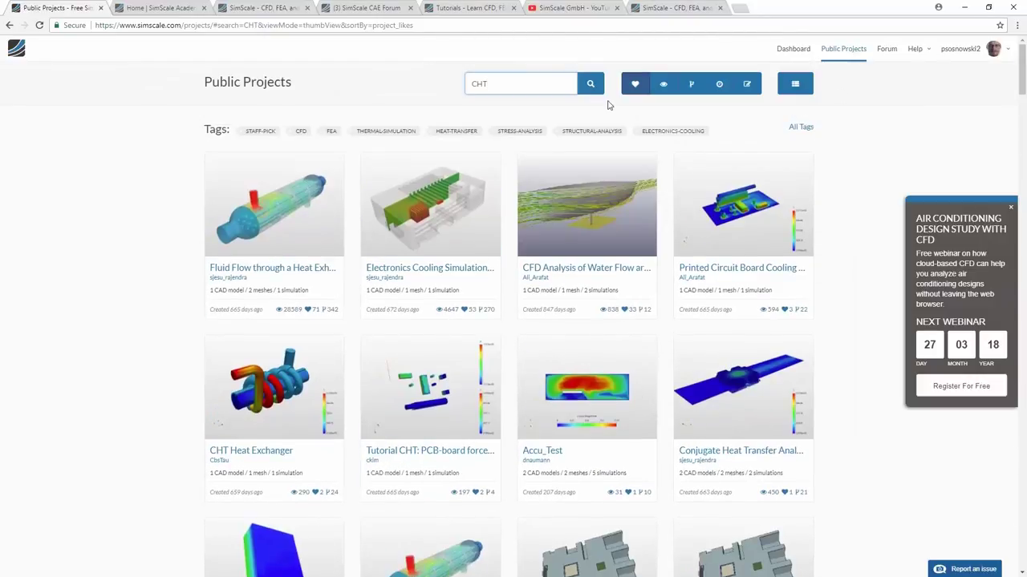
pyautogui.write('v')
pyautogui.press('BackSpace')
pyautogui.write('te')
pyautogui.write('bridge')
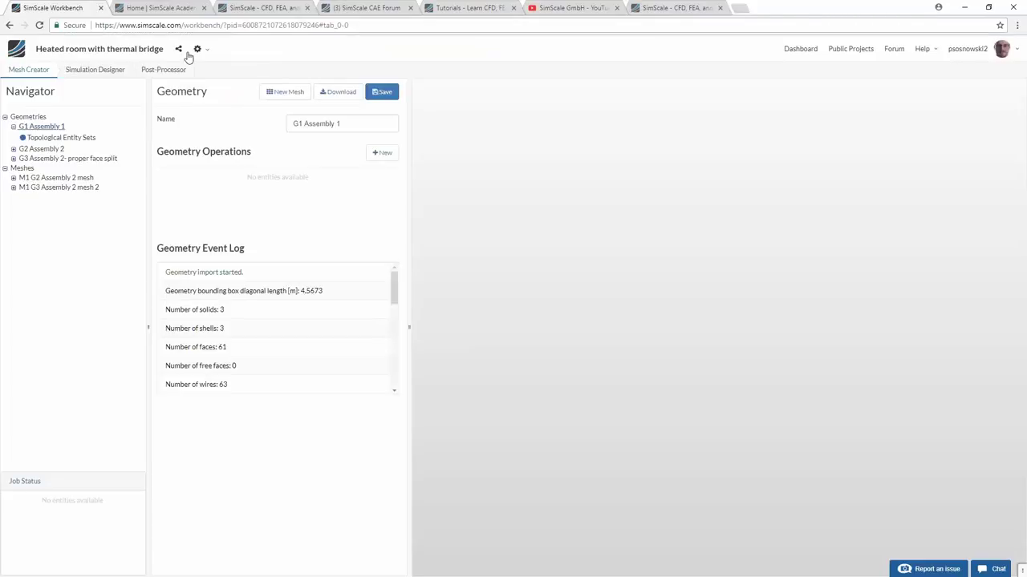
# Open the Post-Processor and view all six saved screenshots, ending on the second blue wall view
pyautogui.click(166, 70)
pyautogui.click(99, 226)
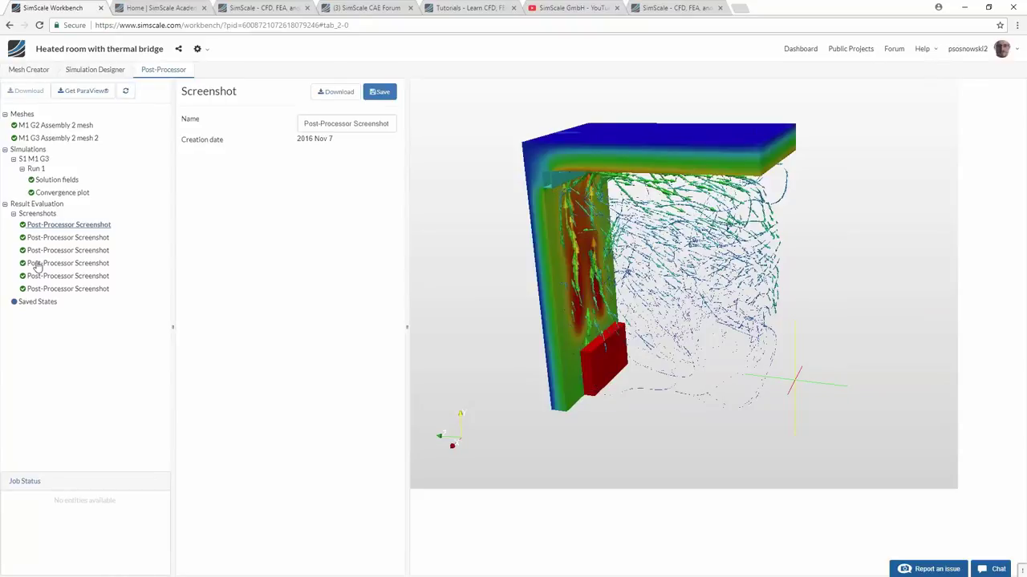
pyautogui.click(58, 251)
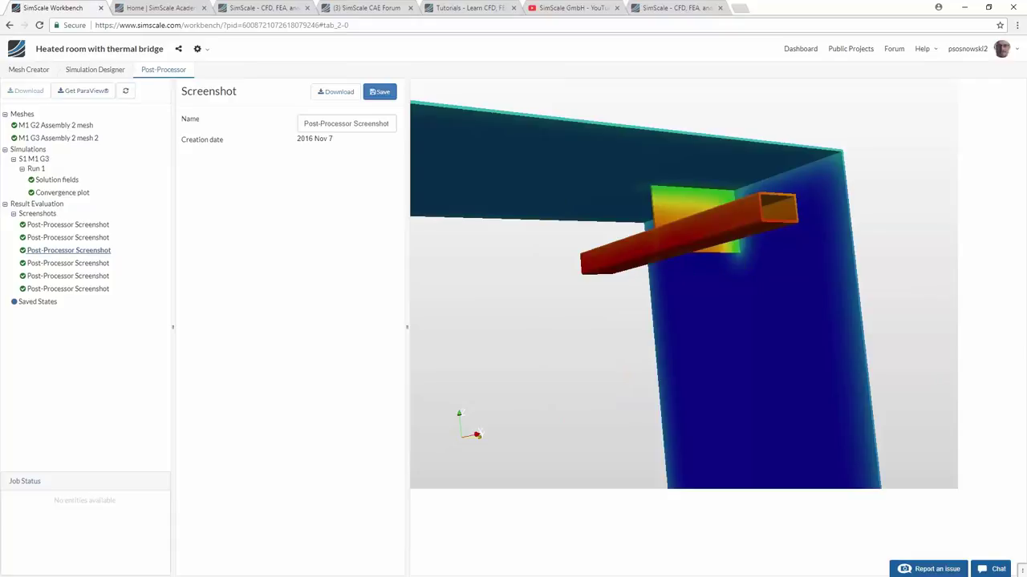
pyautogui.click(77, 263)
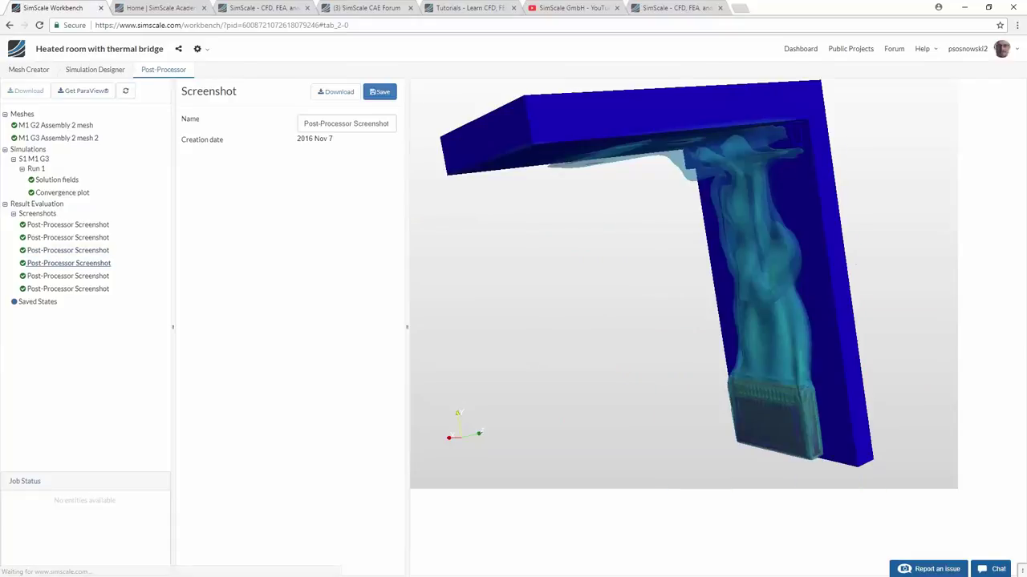
pyautogui.click(85, 276)
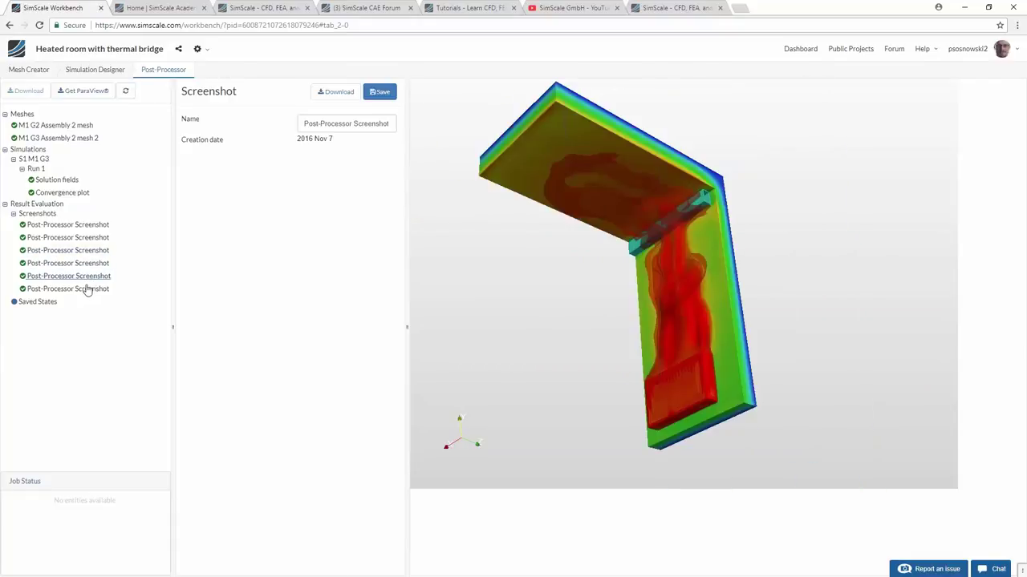
pyautogui.click(85, 288)
pyautogui.click(82, 227)
pyautogui.click(80, 239)
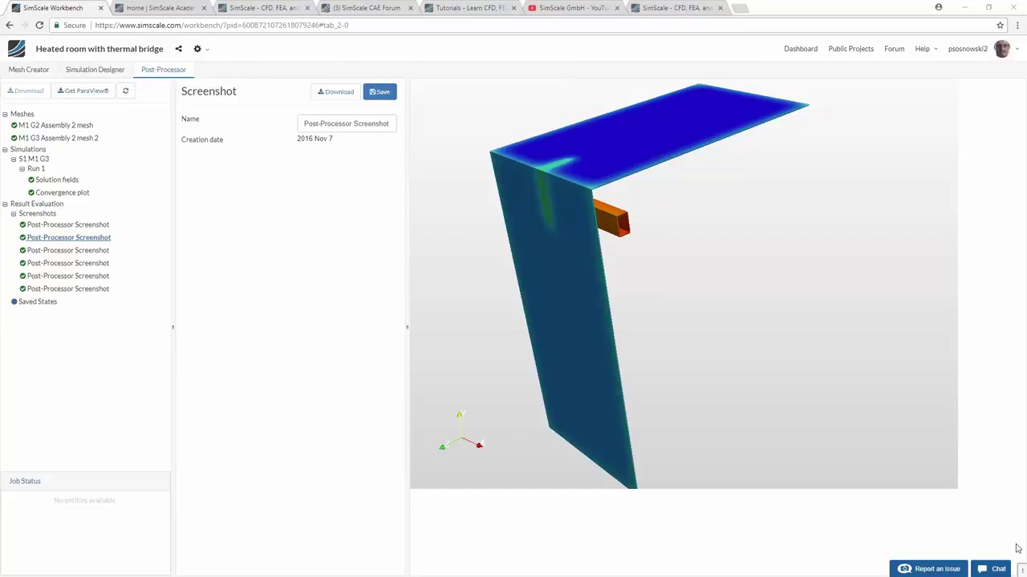
# Open the Chat panel to show the SimScale GmbH support Conversations window
pyautogui.click(992, 569)
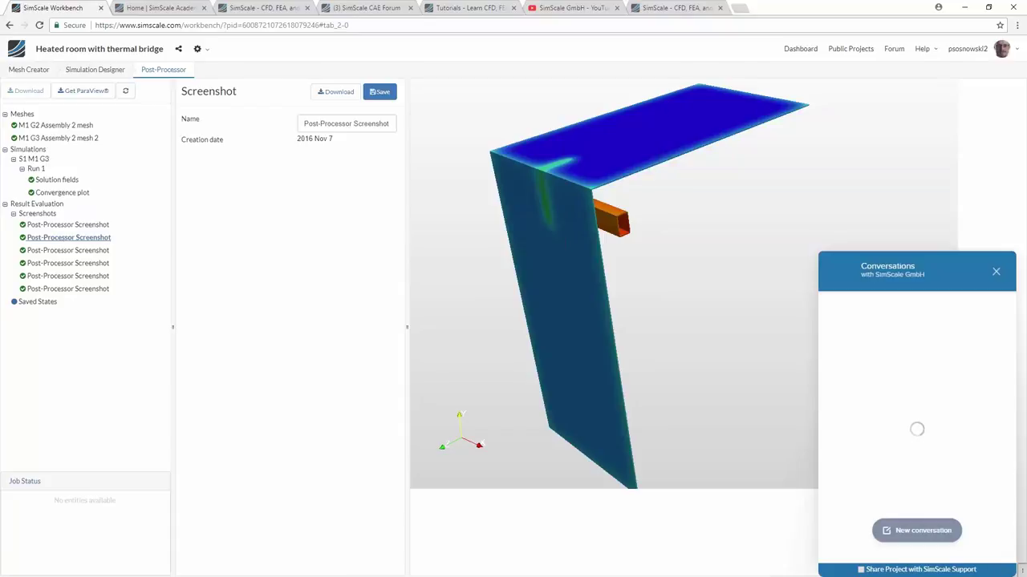